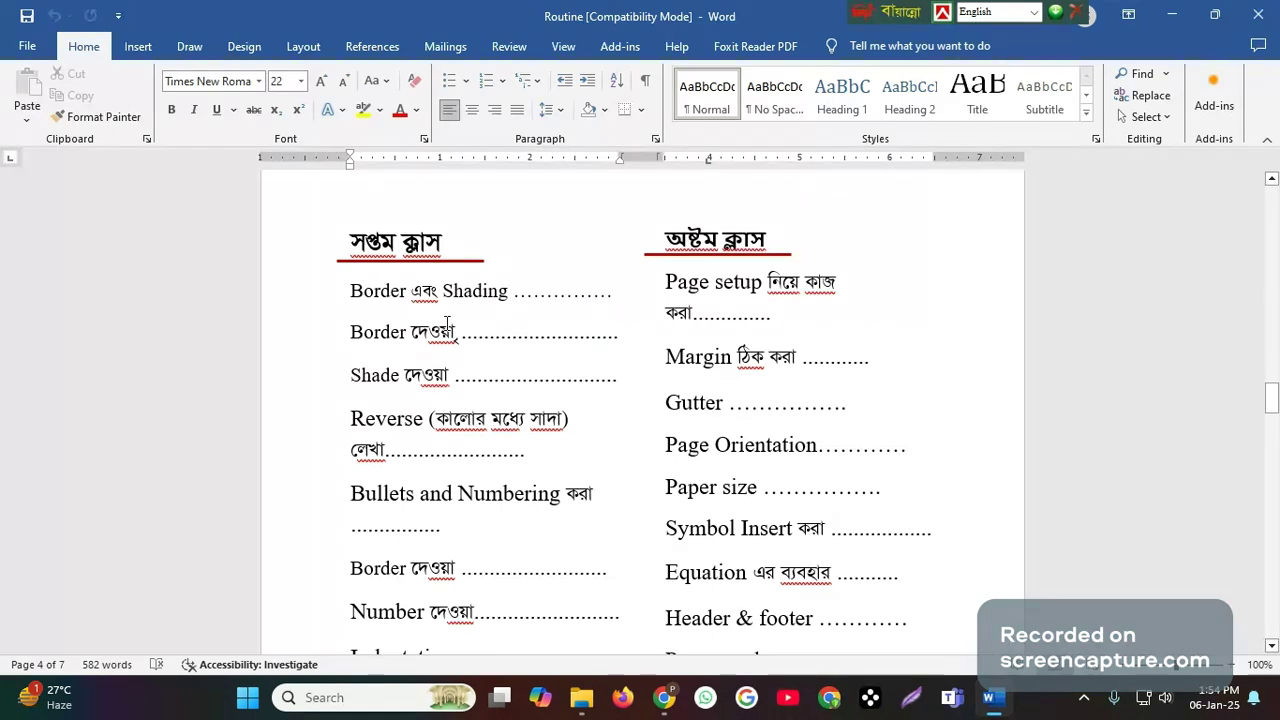
- Review the topic lists for the seventh and eighth classes in the Routine document, from Border and Shading through to Replace and Merge
ctrl+scroll(447, 323, up, 2)
ctrl+scroll(447, 323, up, 3)
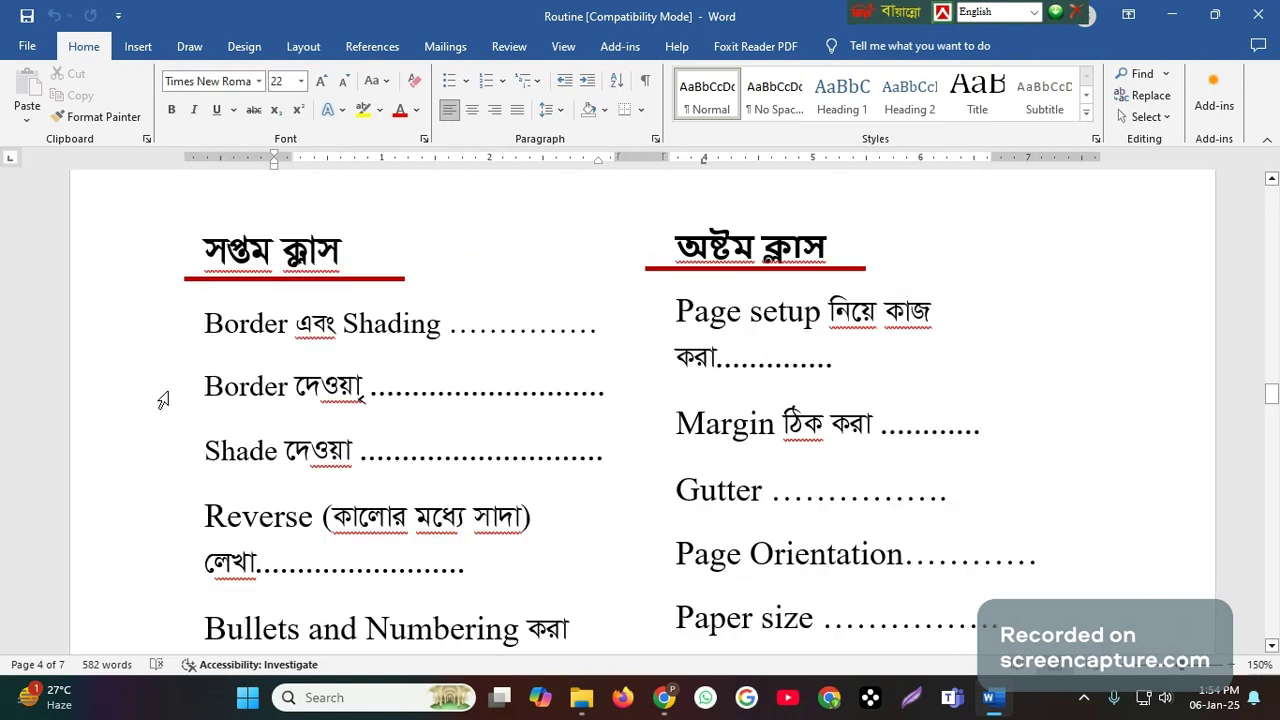
scroll(325, 413, down, 3)
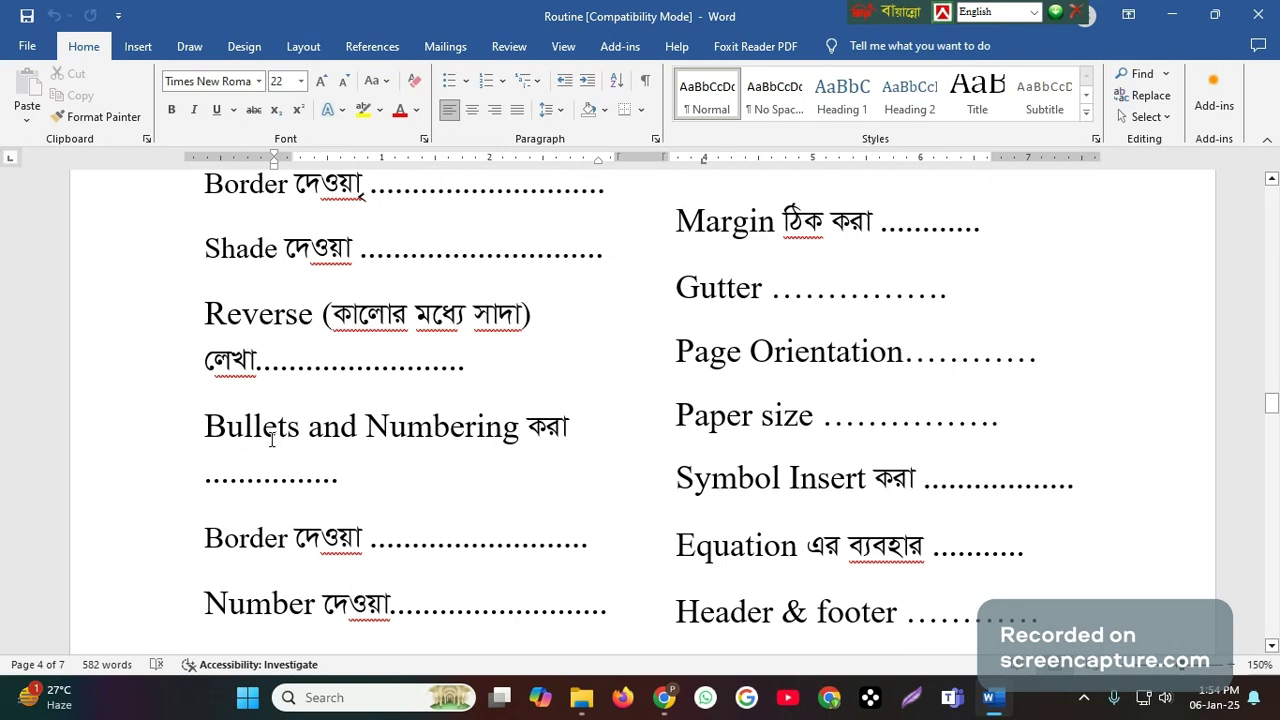
scroll(271, 440, down, 5)
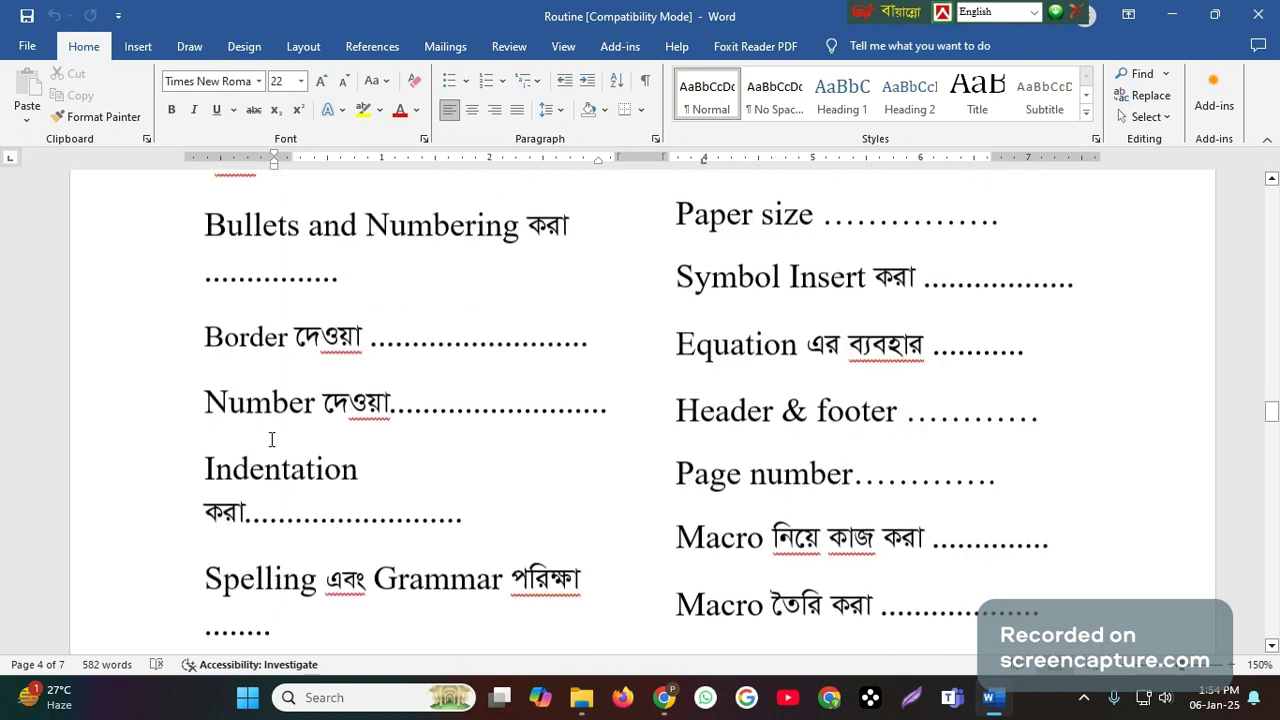
scroll(271, 440, down, 2)
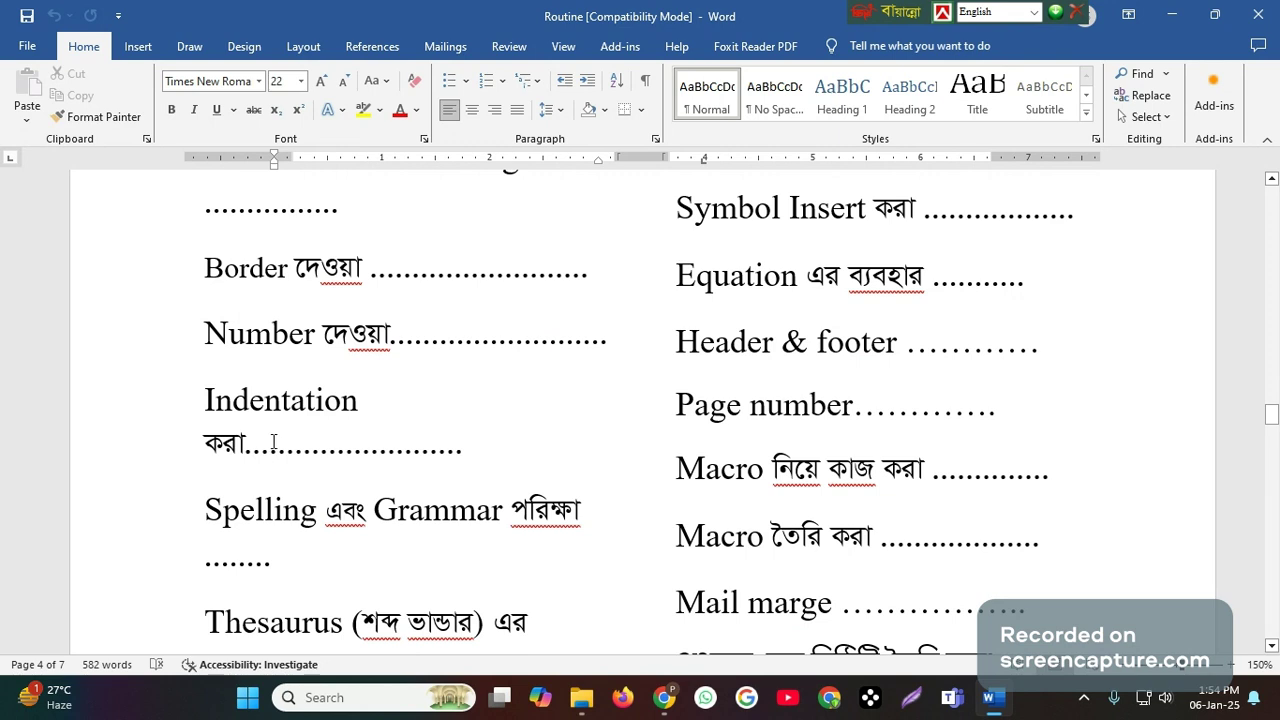
scroll(273, 441, down, 2)
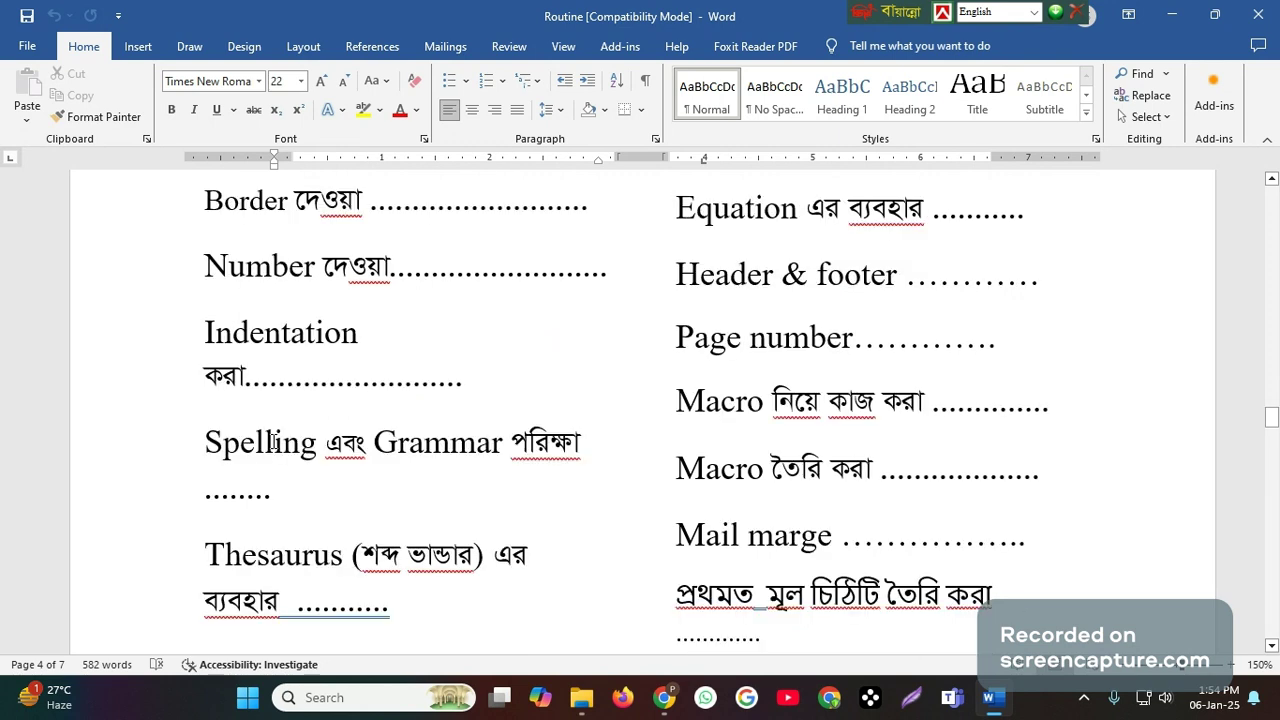
scroll(273, 441, down, 3)
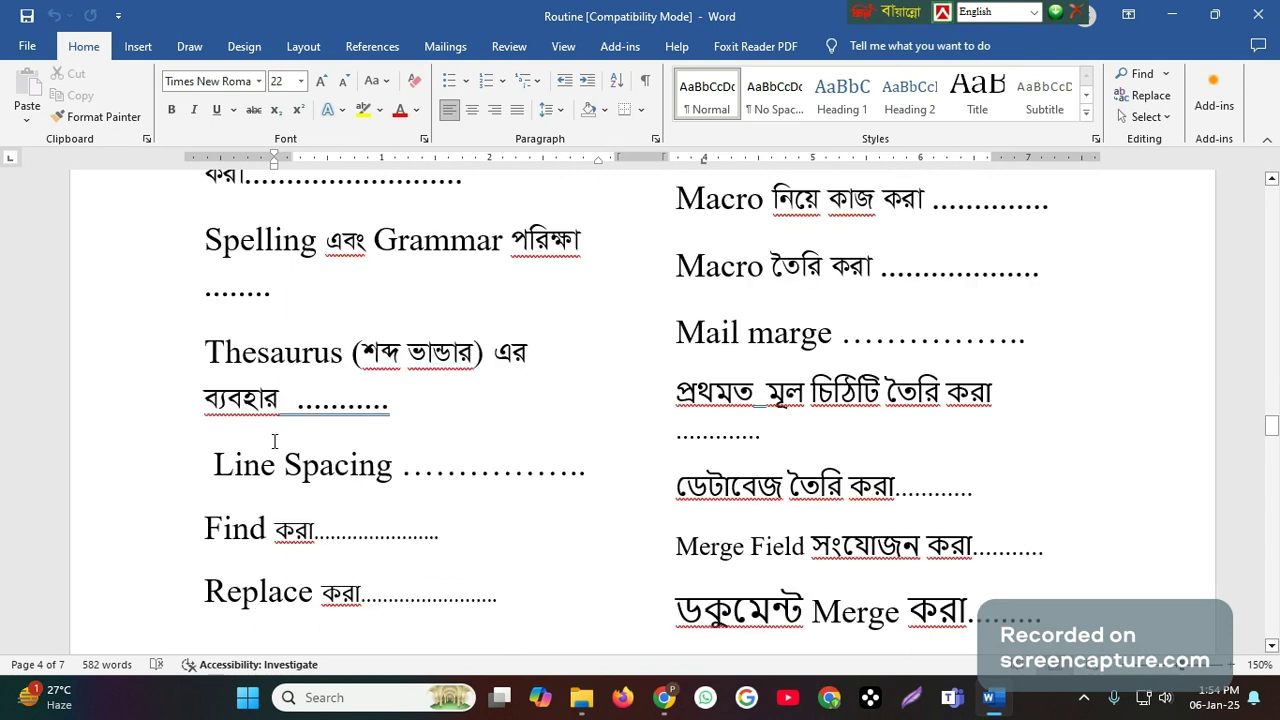
scroll(276, 441, down, 1)
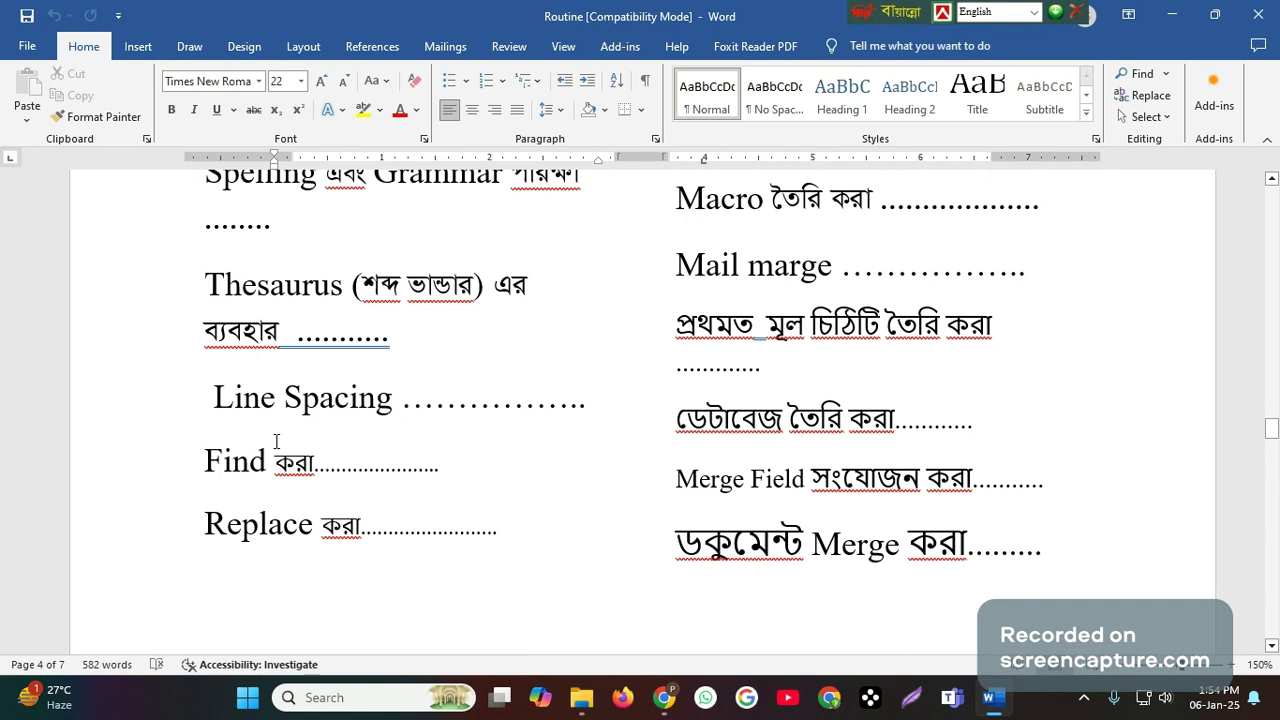
scroll(276, 441, down, 2)
scroll(276, 441, up, 3)
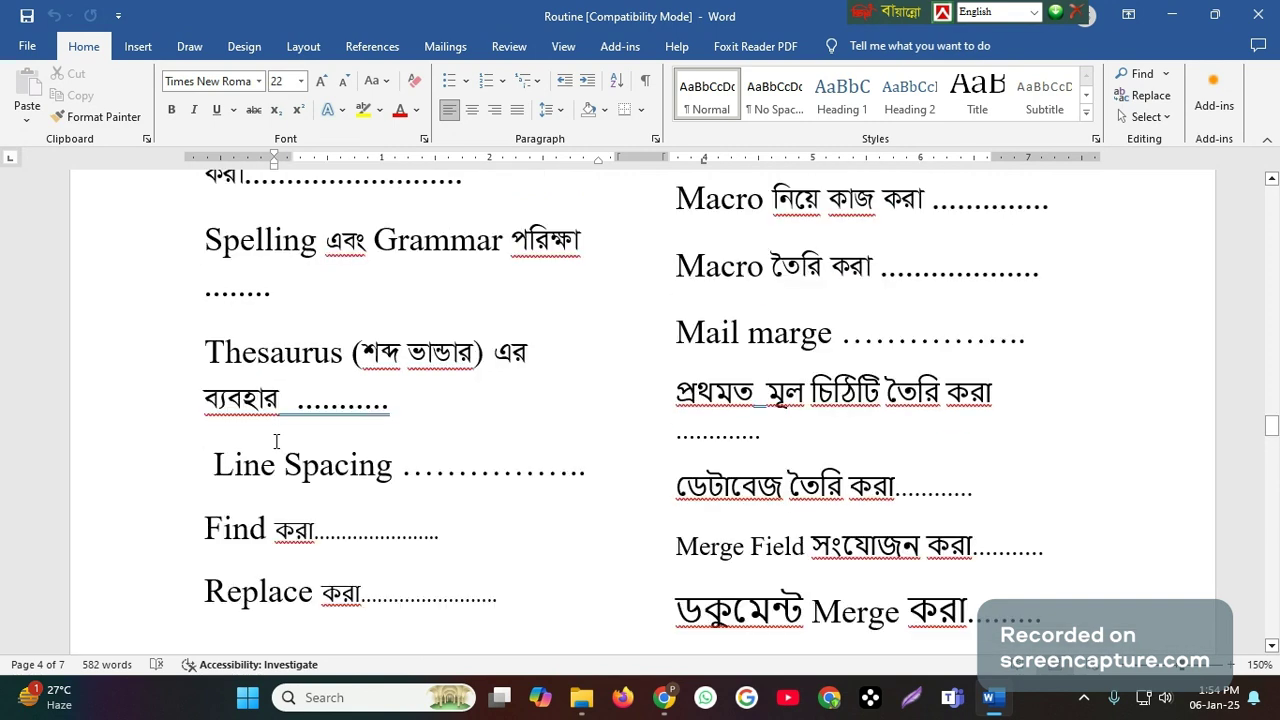
scroll(276, 441, up, 4)
scroll(276, 441, up, 2)
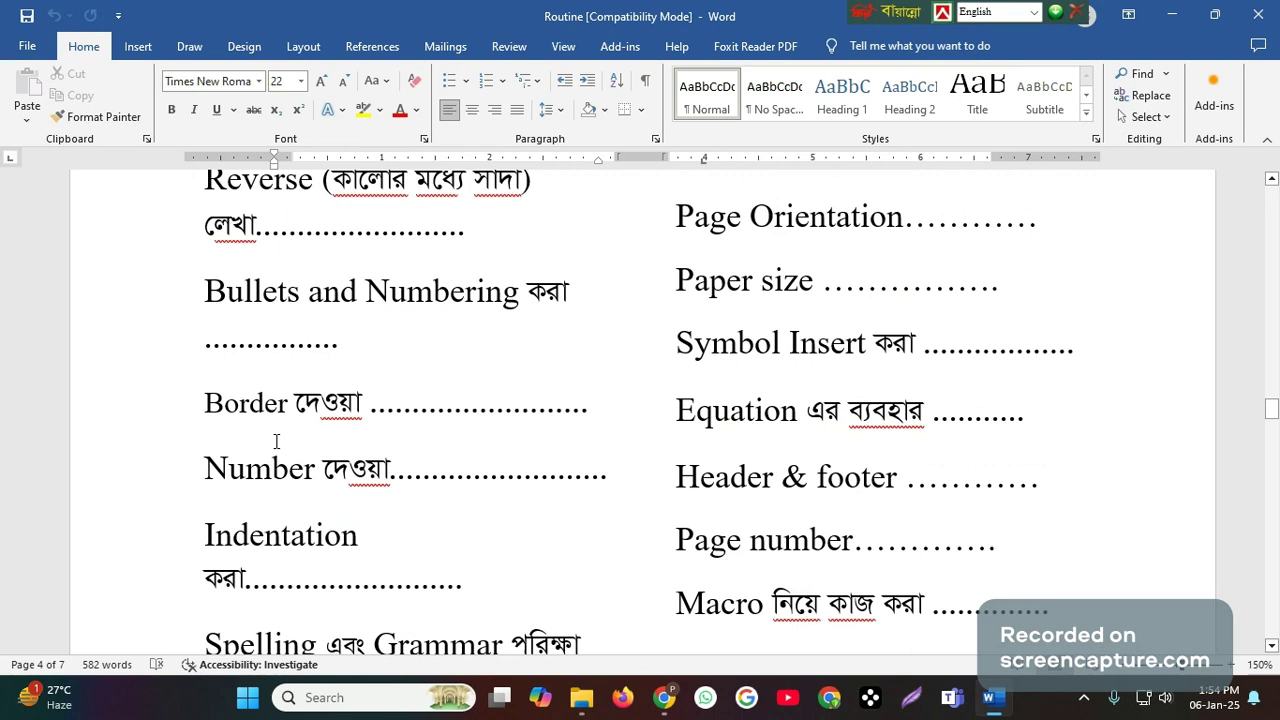
scroll(276, 441, up, 6)
scroll(276, 441, down, 2)
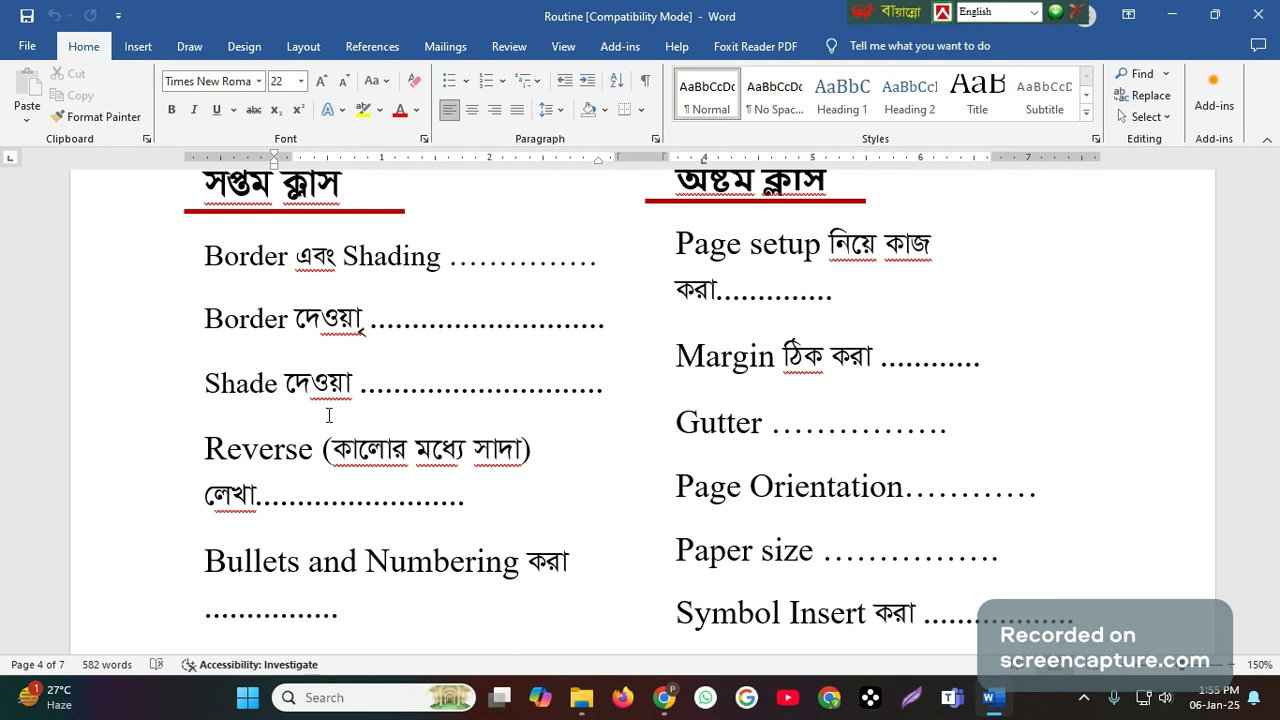
- Minimize the Routine document and the Sahela folder window, and open a new blank Word document in a maximized window
click(1174, 14)
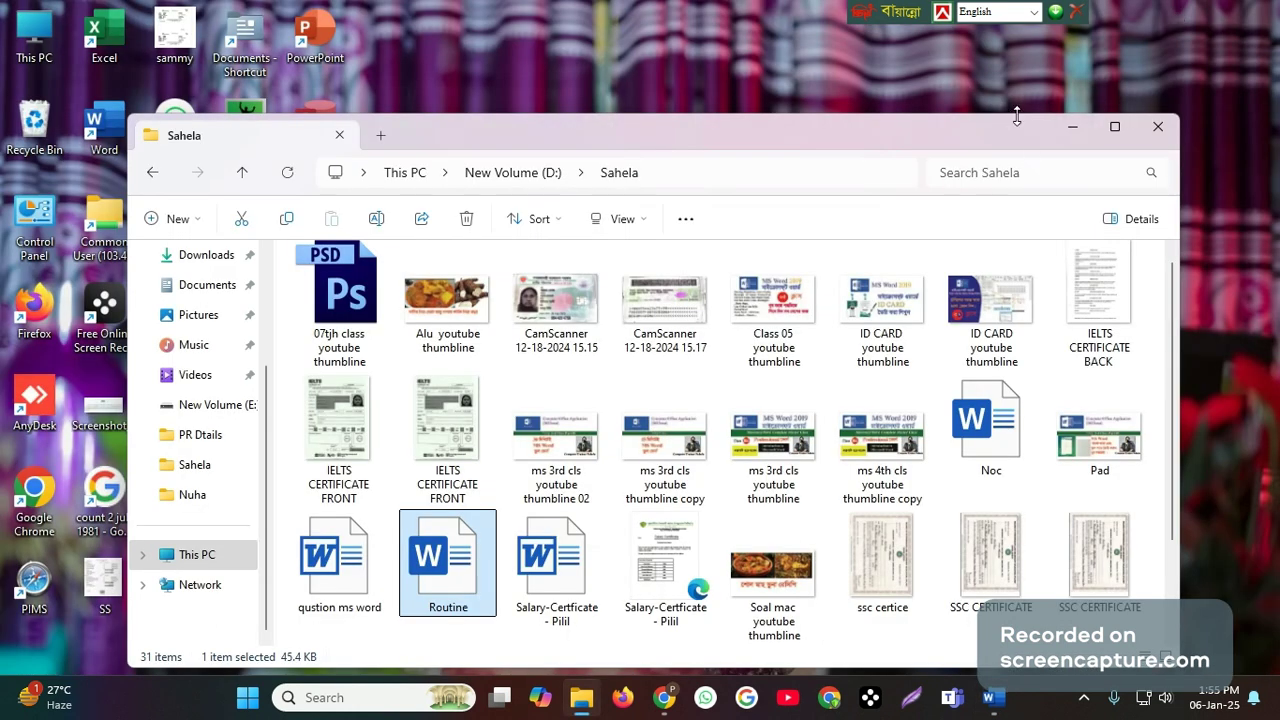
click(1072, 127)
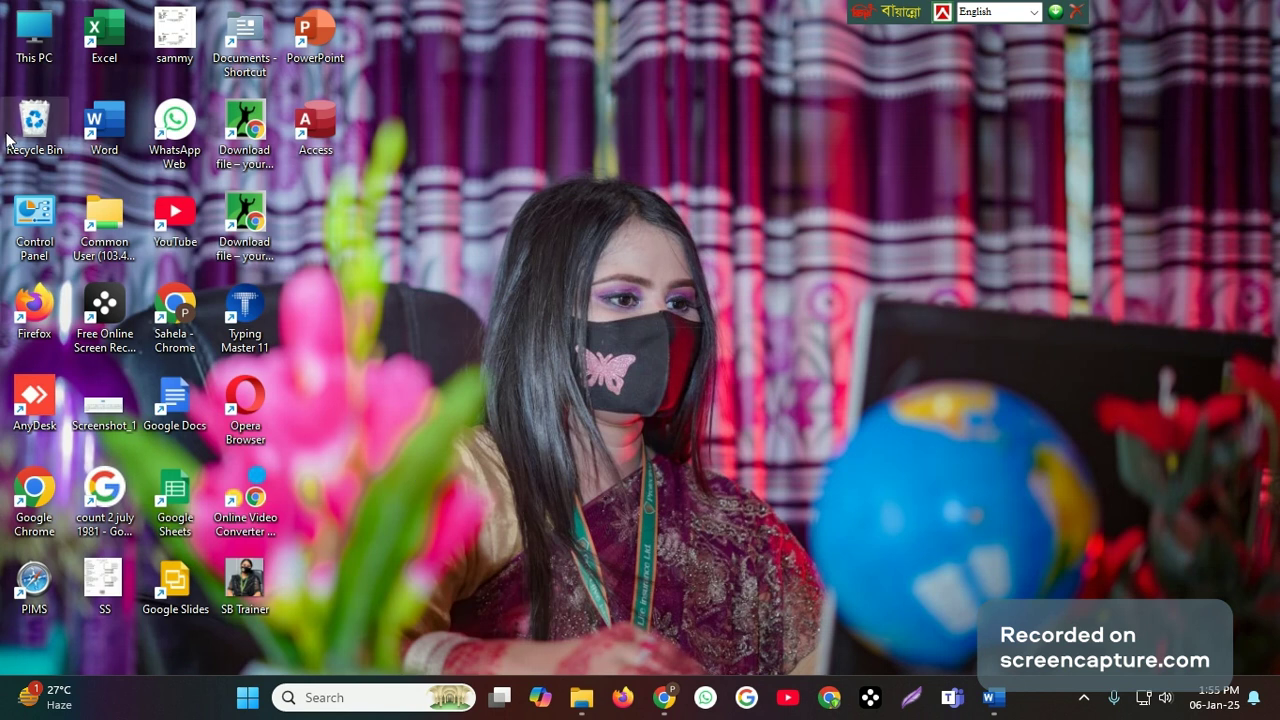
double_click(104, 124)
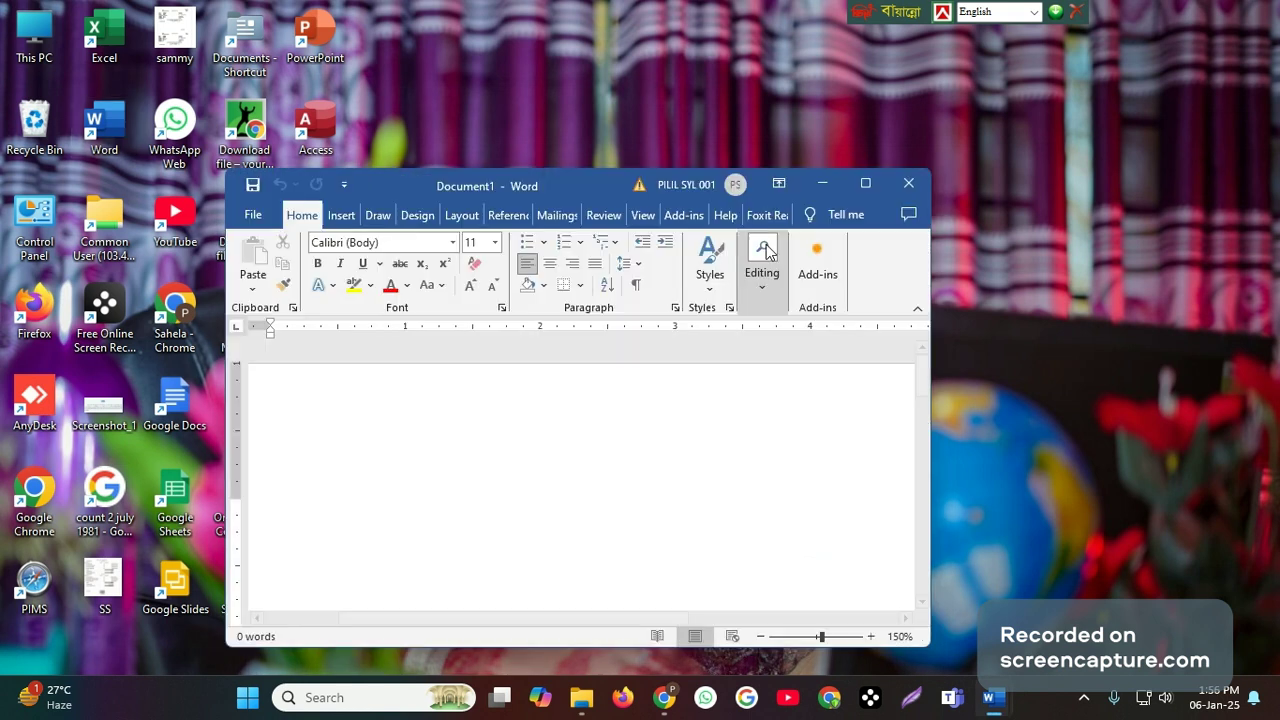
click(866, 183)
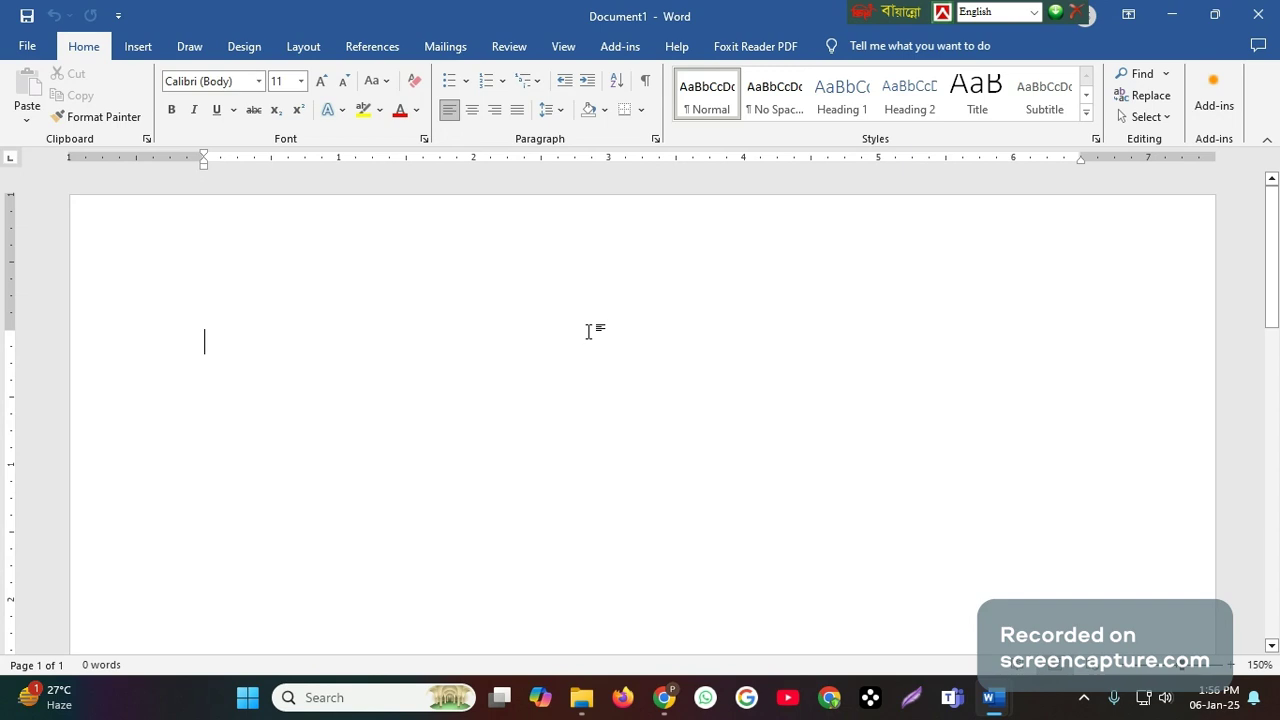
- Enter "Protective Islami Life Insurance Limited" on the first line and remove the stray character before it
text(P)
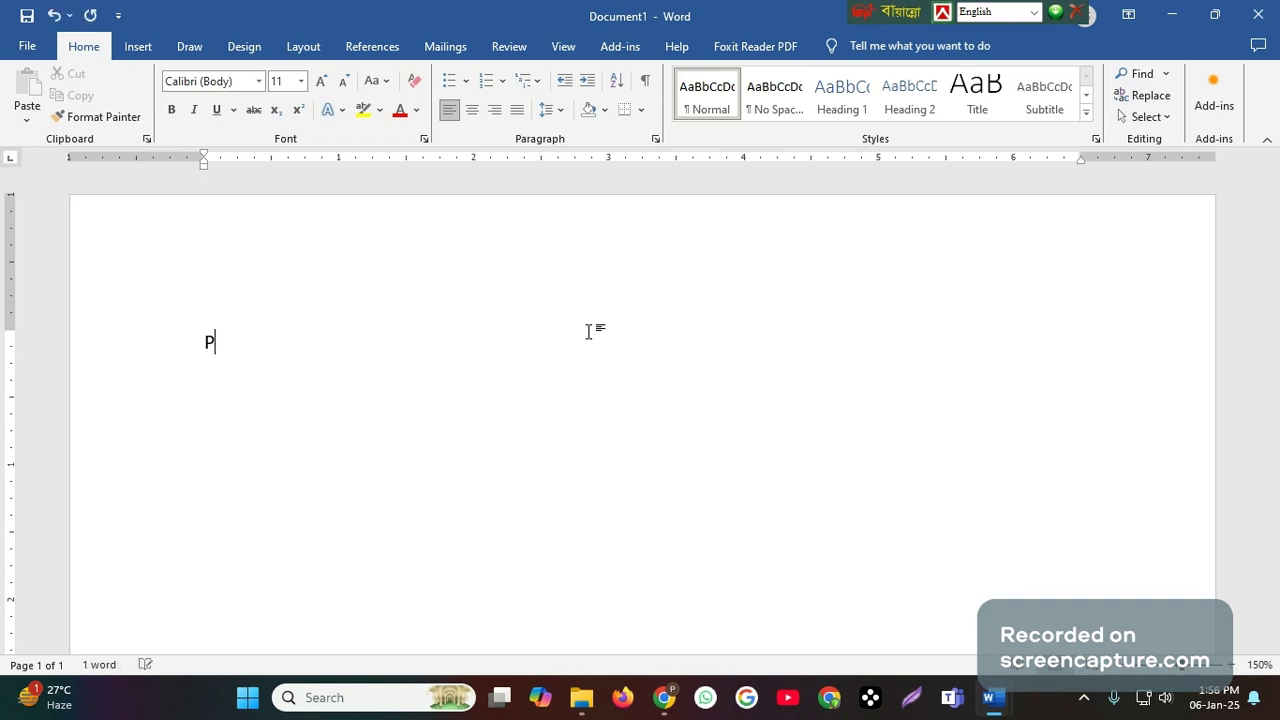
text(r)
key(BackSpace)
key(BackSpace)
text(Protective Islami Life Insurance Limited)
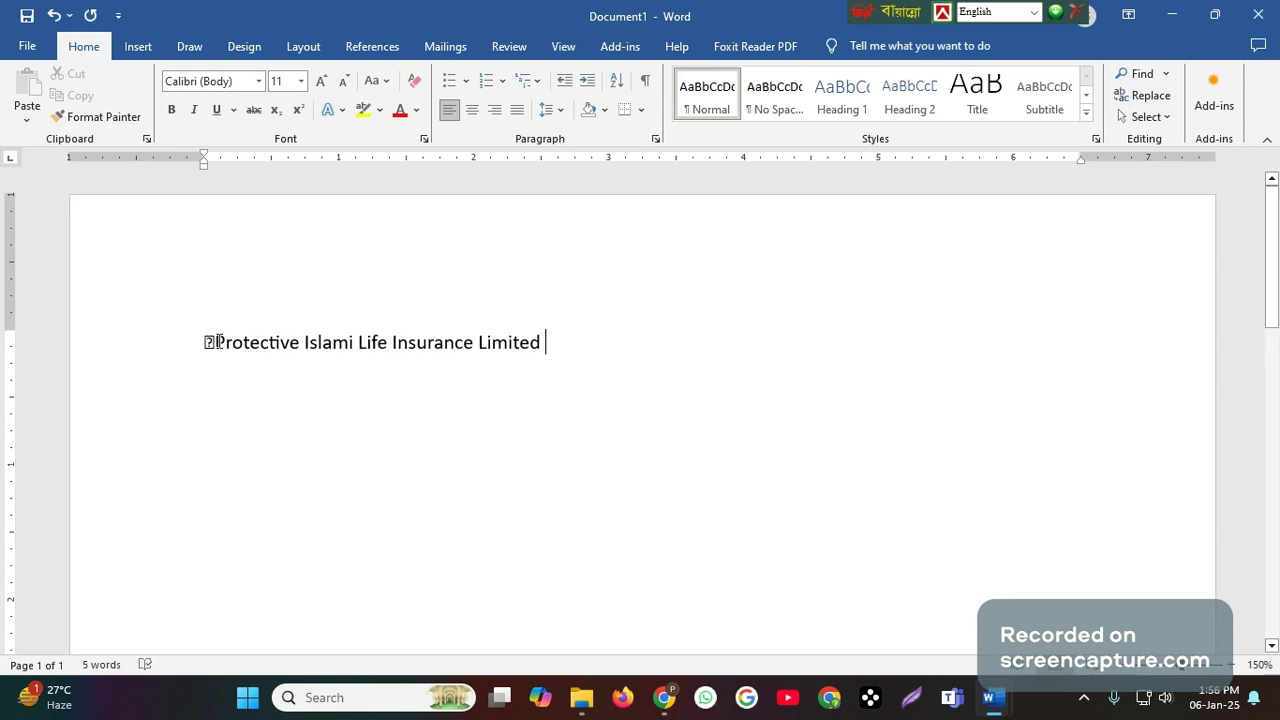
drag(219, 342, 197, 342)
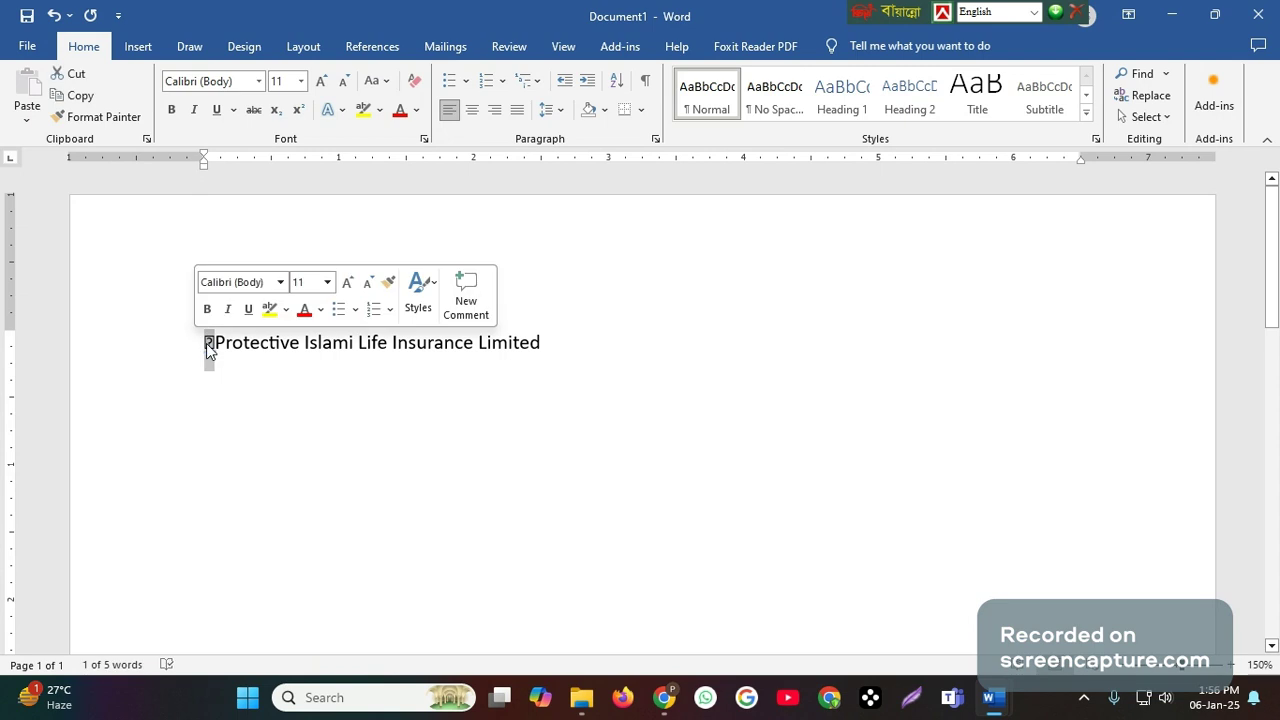
key(BackSpace)
- Increase the font size of the whole company name line to 16
key(ctrl+shift+Right)
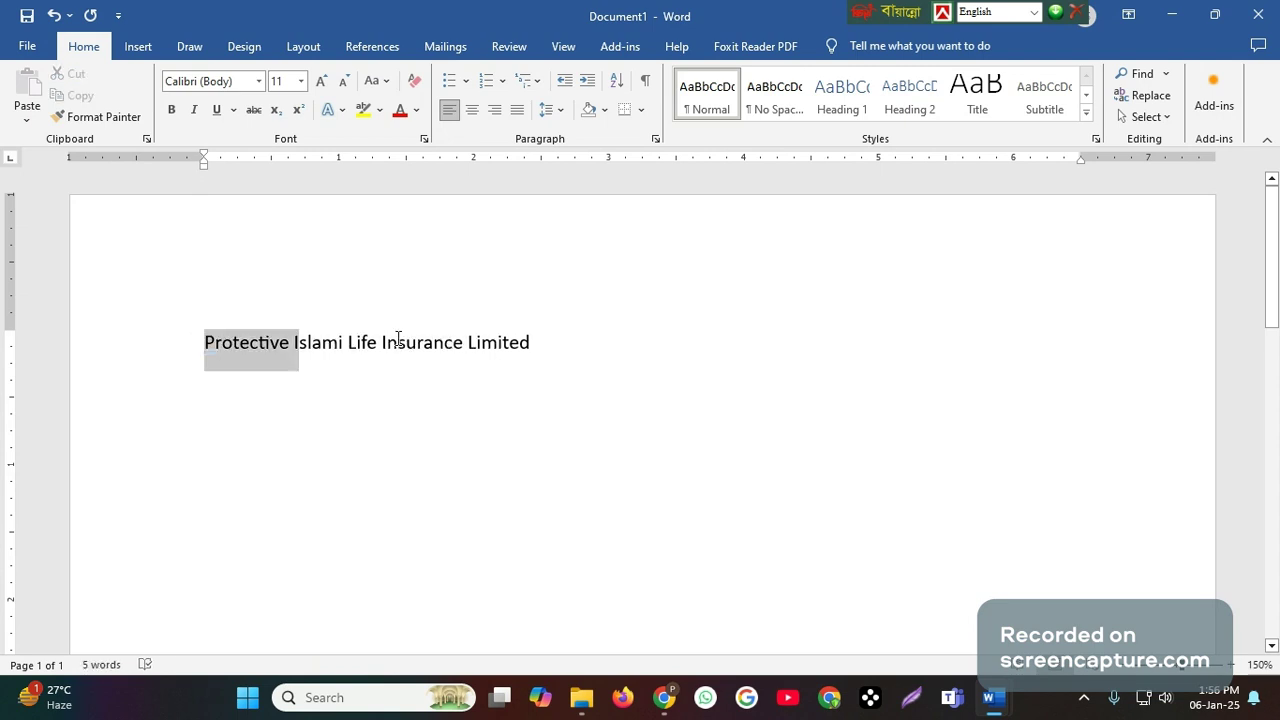
key(ctrl+a)
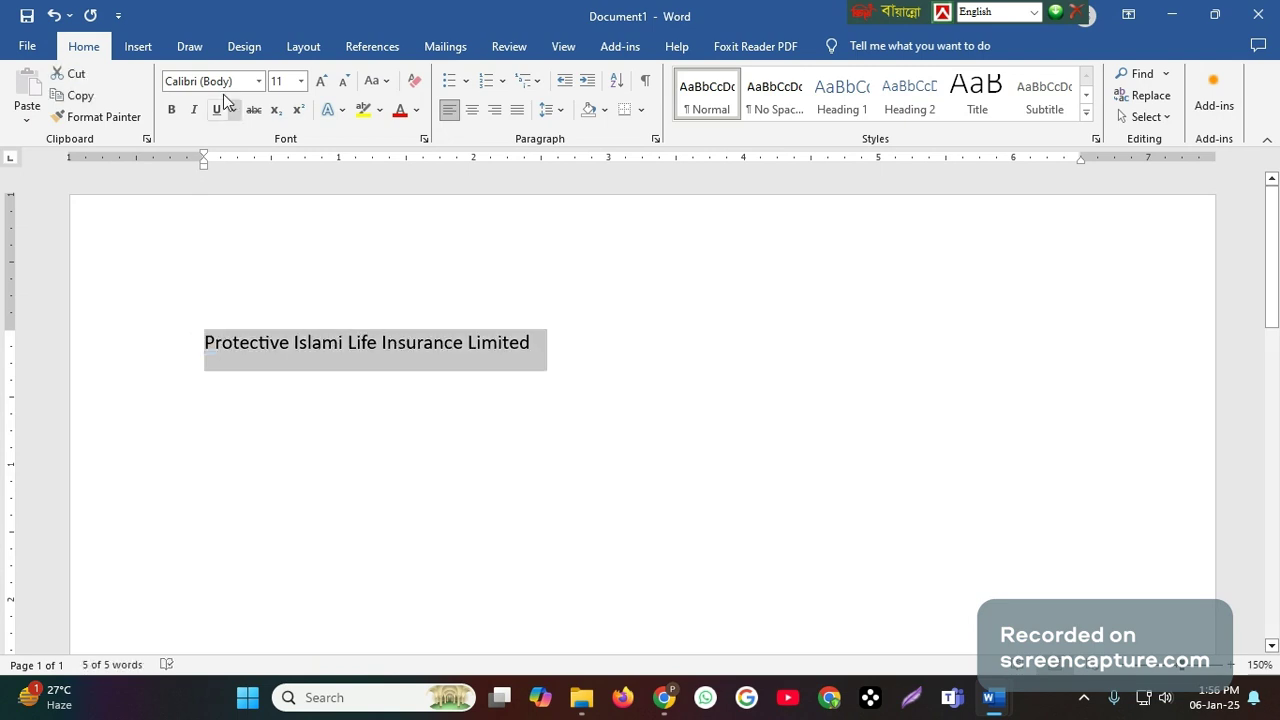
click(321, 82)
click(321, 82)
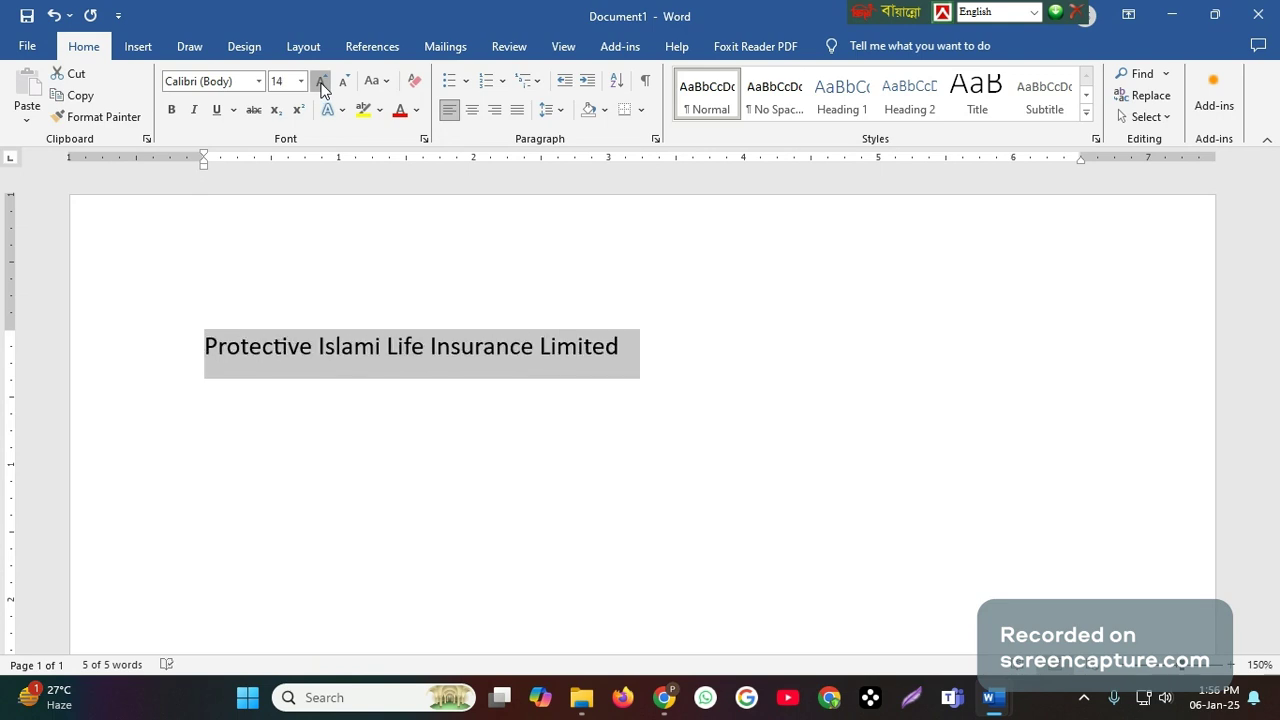
click(321, 84)
click(730, 360)
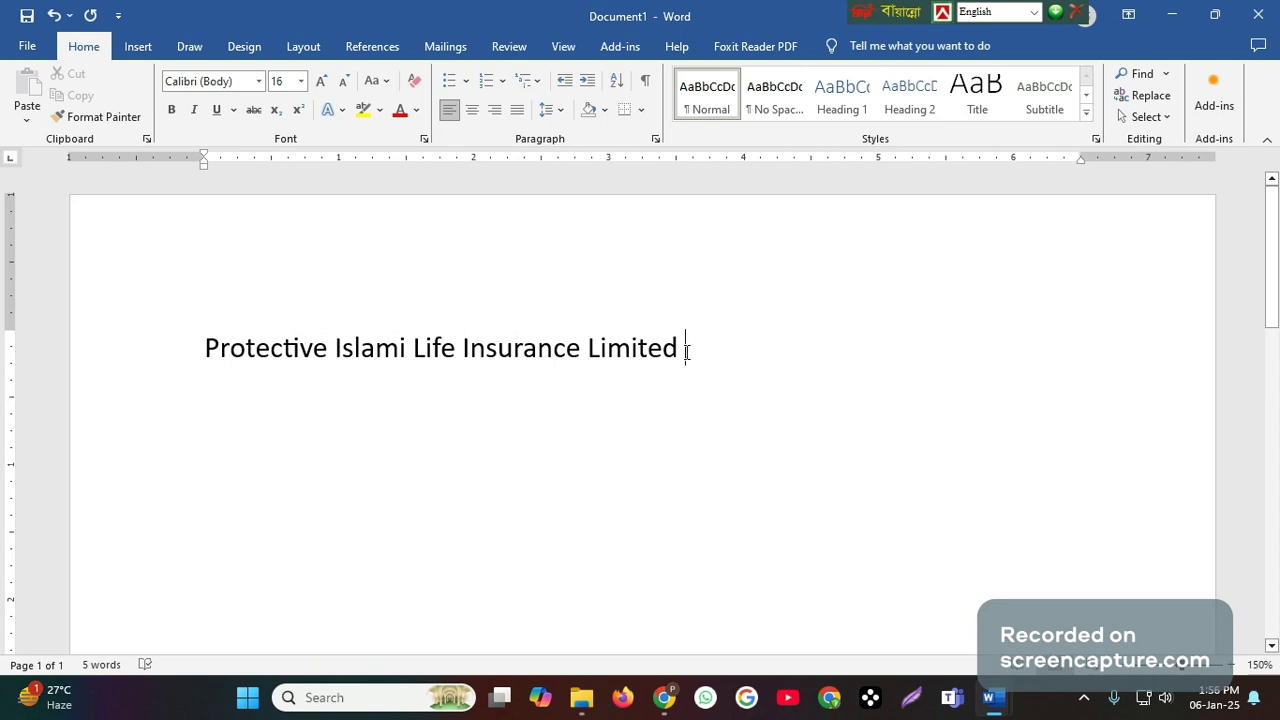
- Open the Borders and Shading settings for the company name line, try the border presets, and choose Box
drag(197, 349, 700, 349)
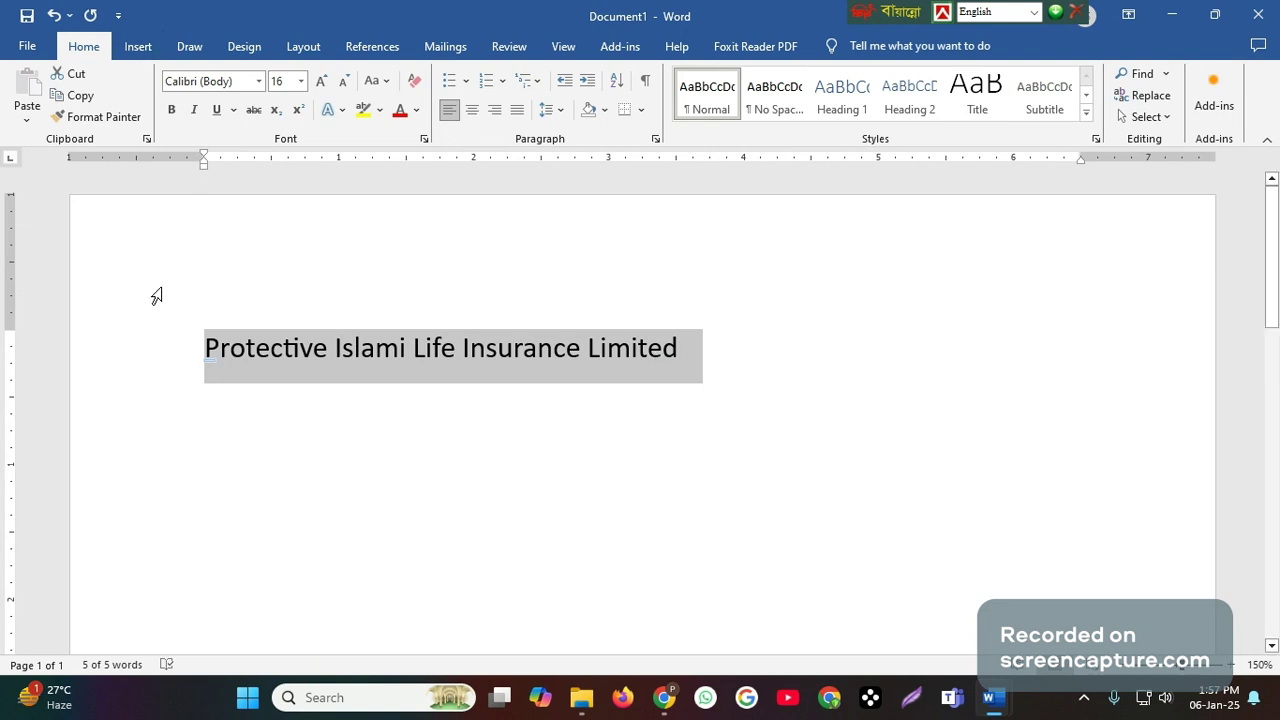
click(642, 110)
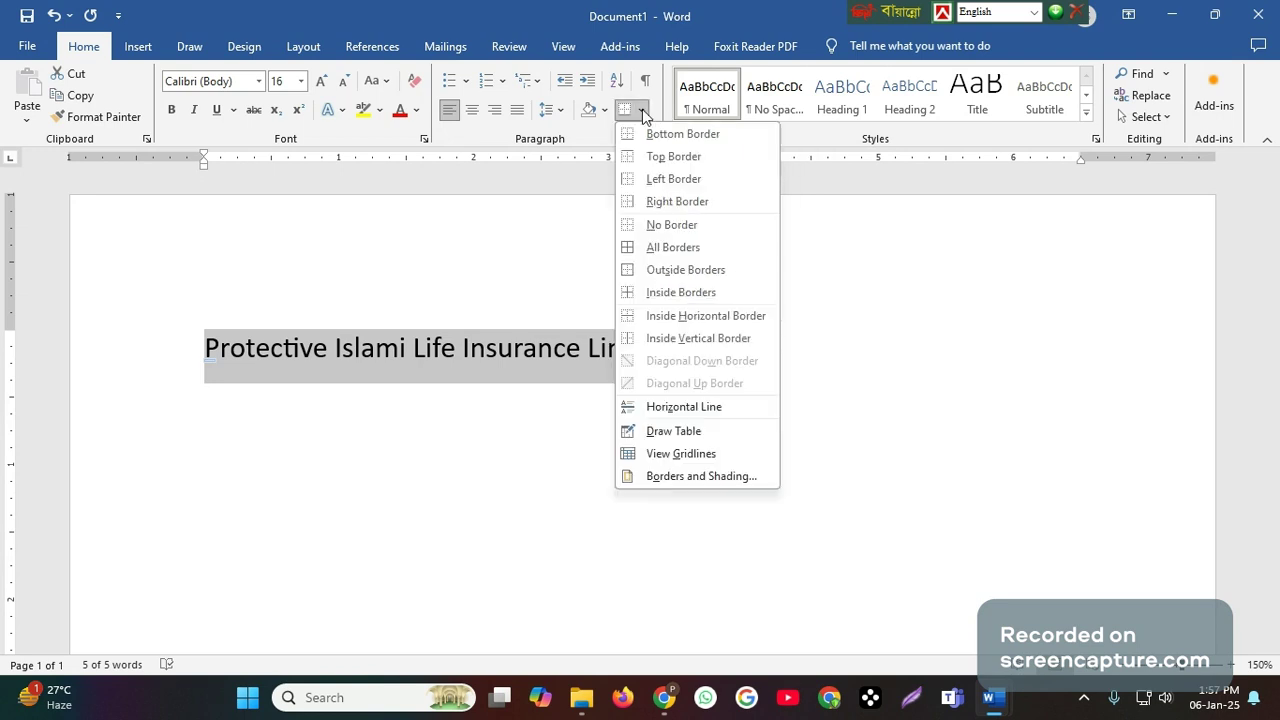
click(712, 478)
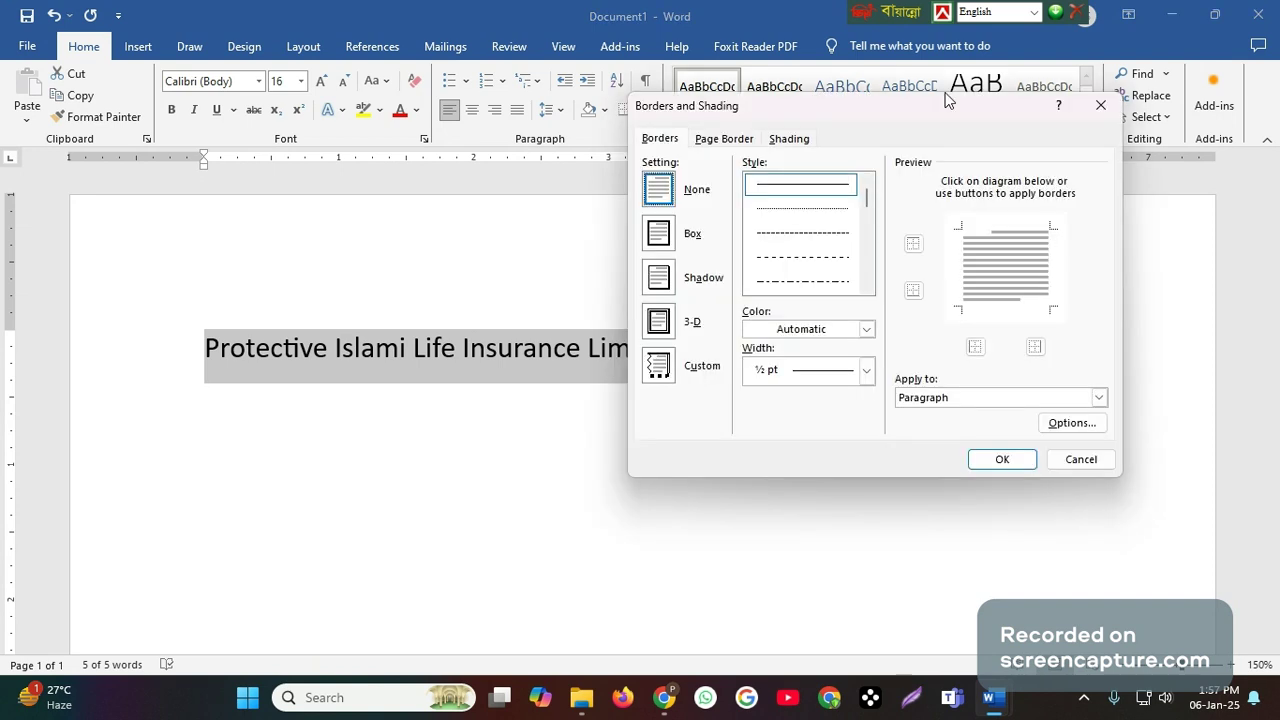
drag(923, 112, 846, 124)
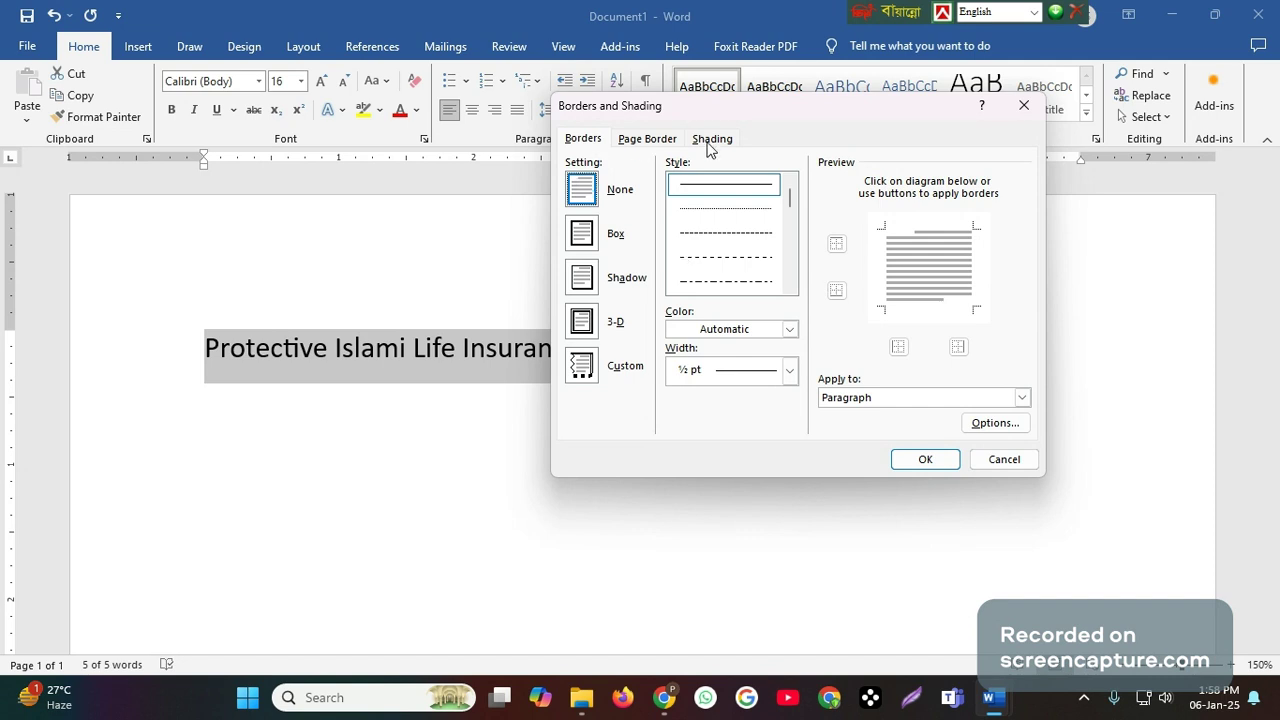
click(584, 245)
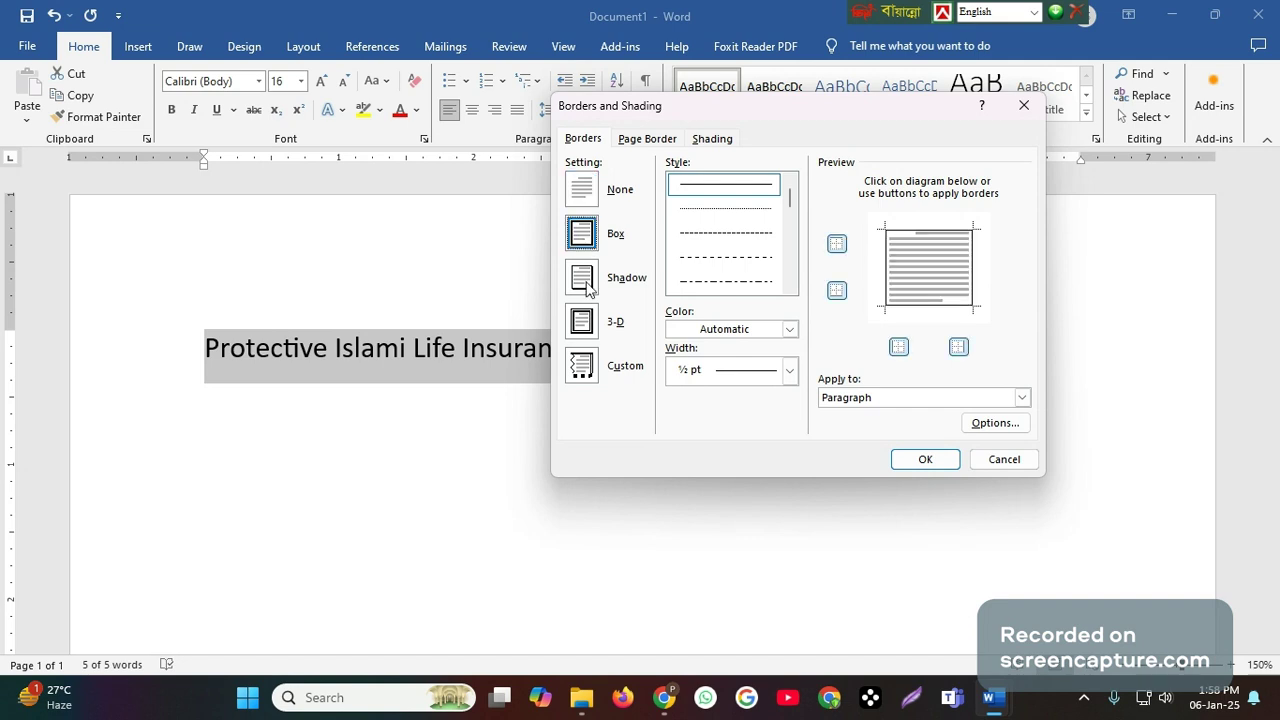
click(586, 287)
click(582, 326)
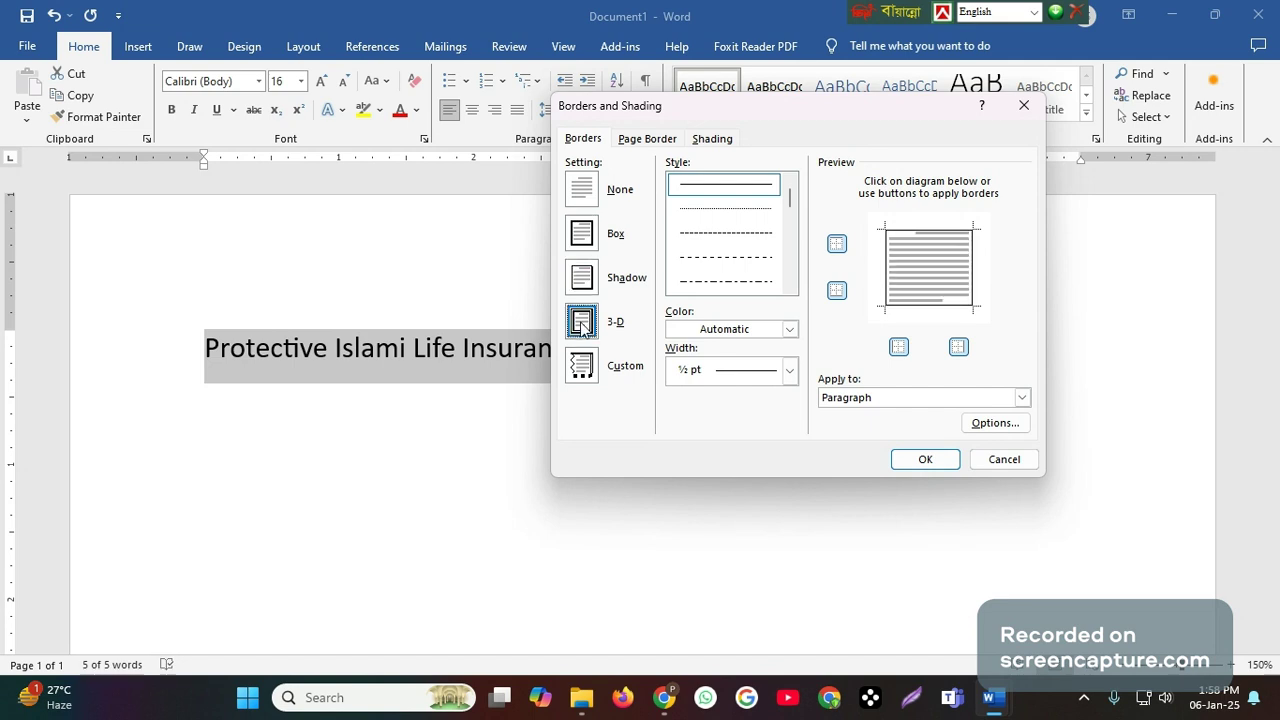
click(576, 378)
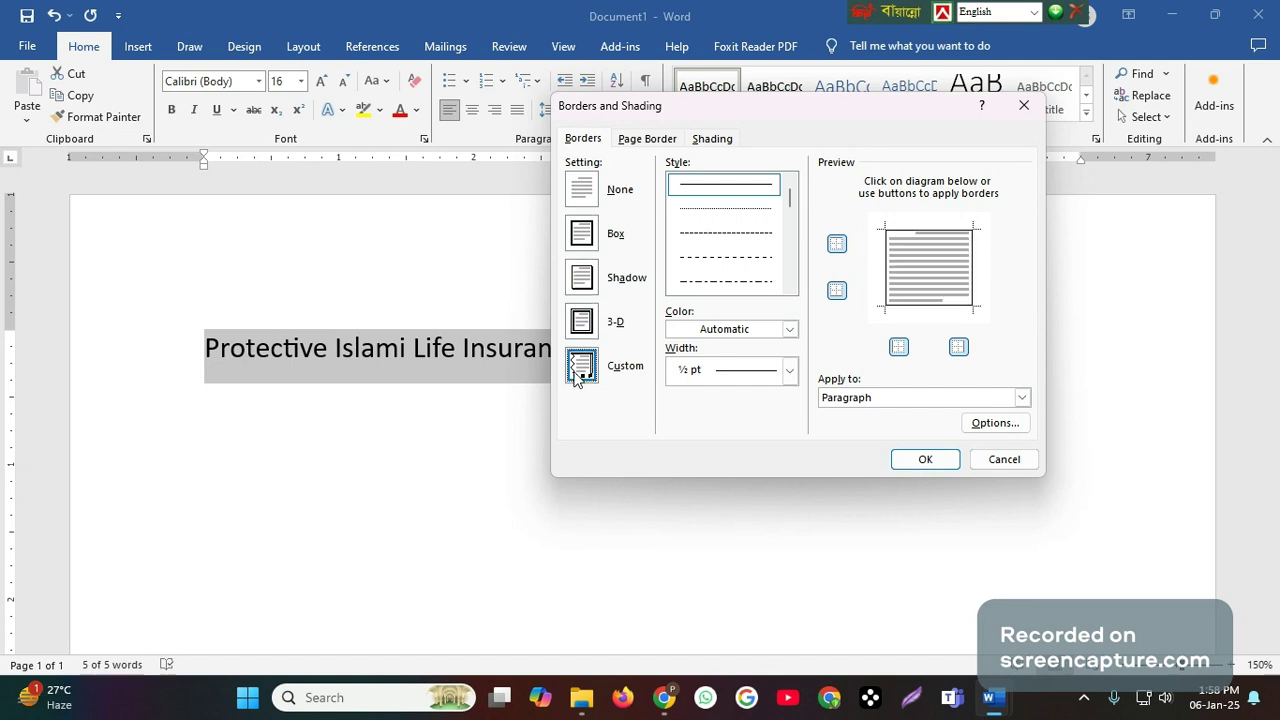
click(588, 244)
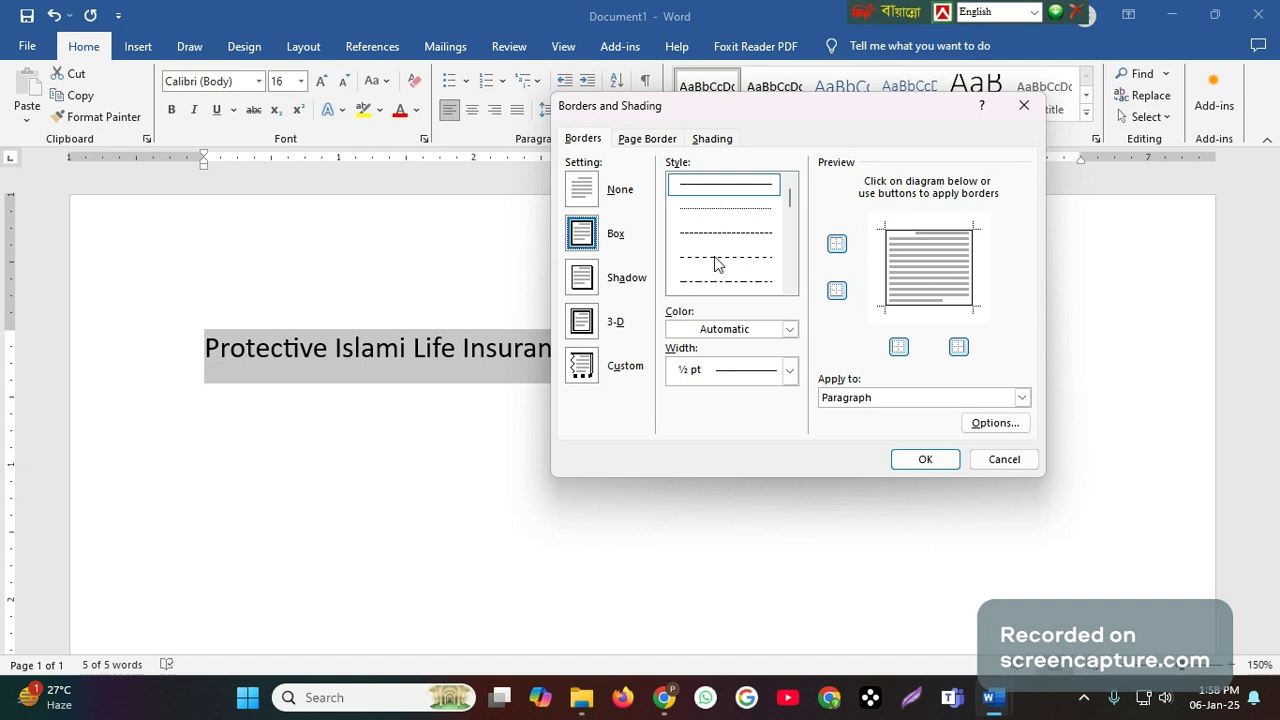
- Look through the available line styles for the paragraph's box border
scroll(716, 264, down, 1)
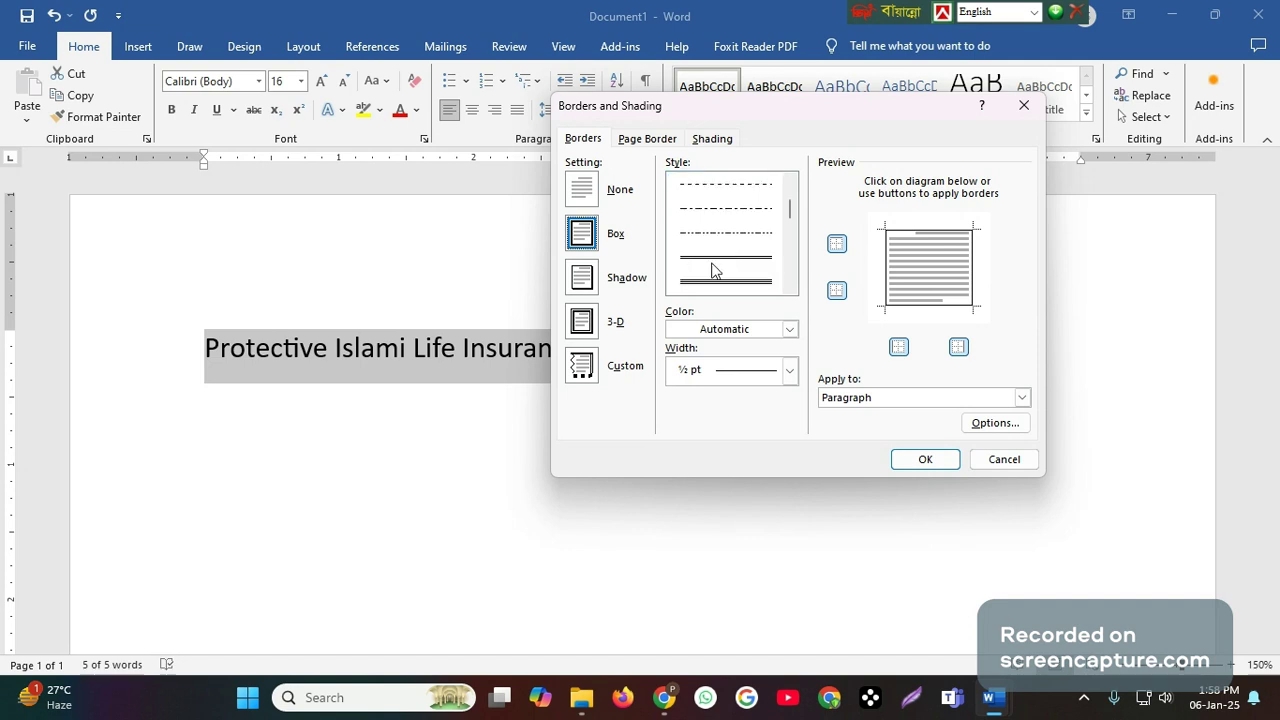
scroll(706, 256, down, 1)
scroll(710, 252, up, 1)
scroll(711, 250, down, 1)
scroll(712, 250, down, 2)
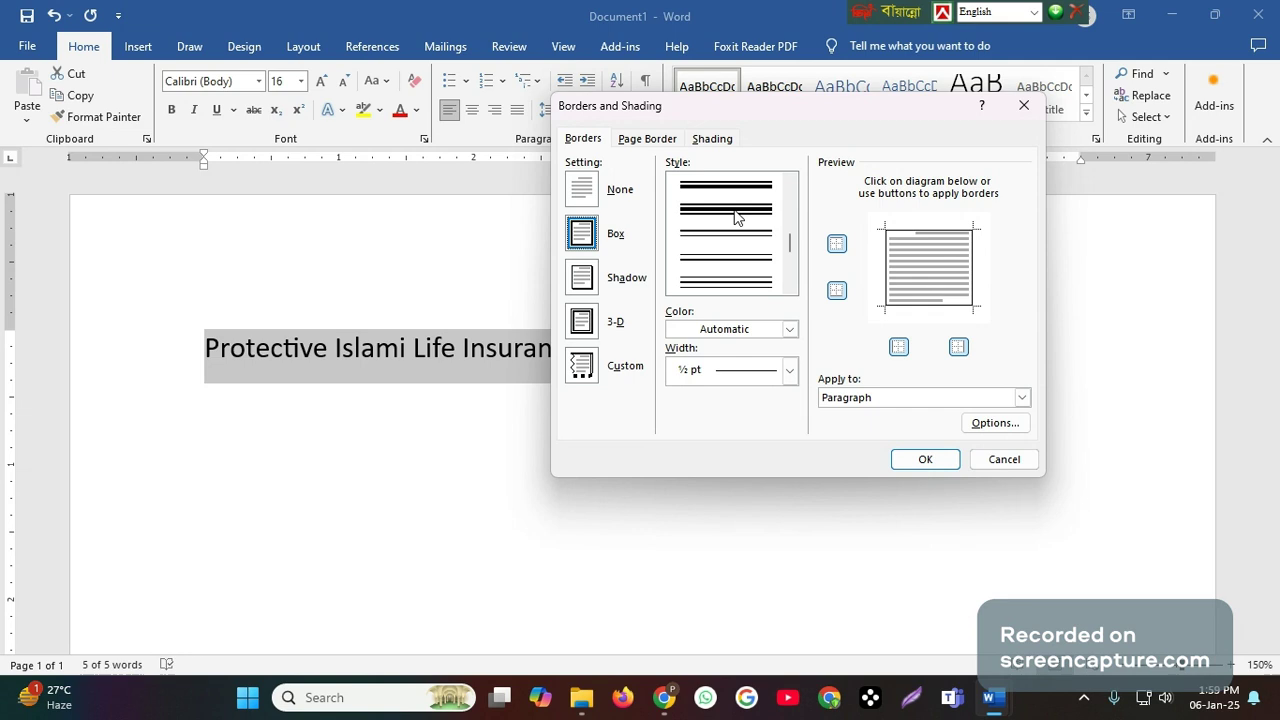
scroll(713, 248, down, 3)
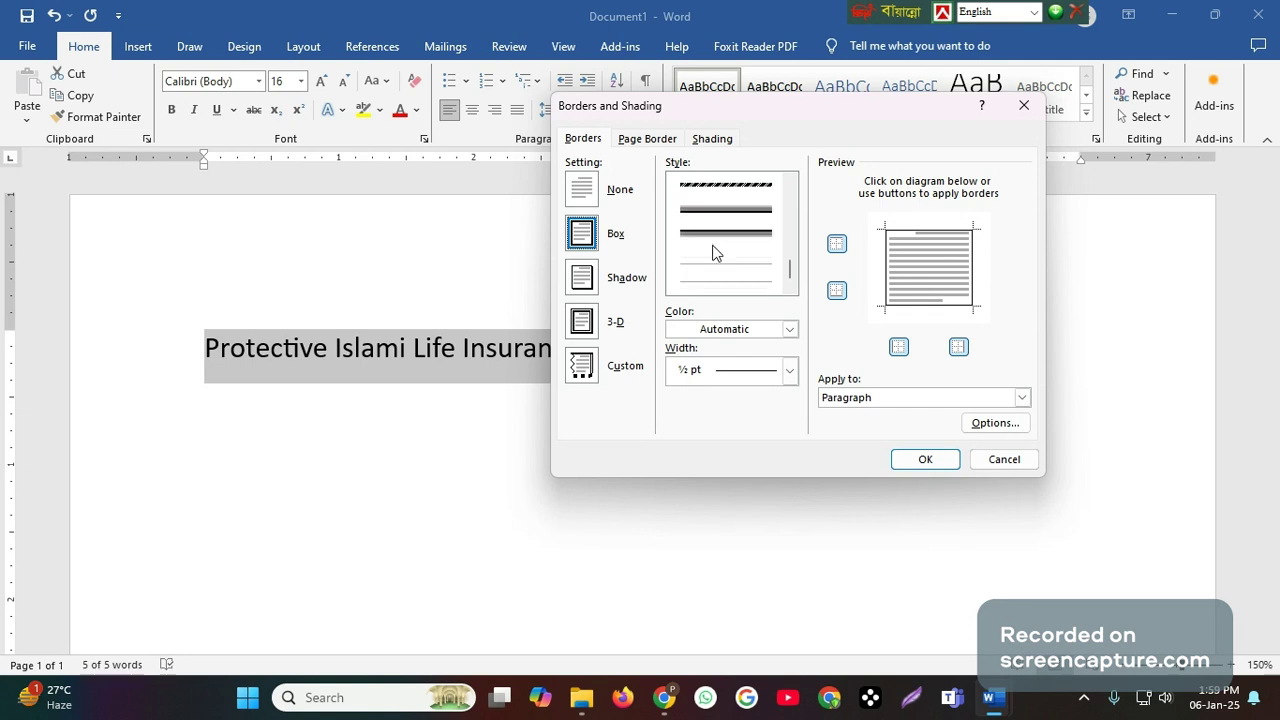
scroll(716, 252, up, 2)
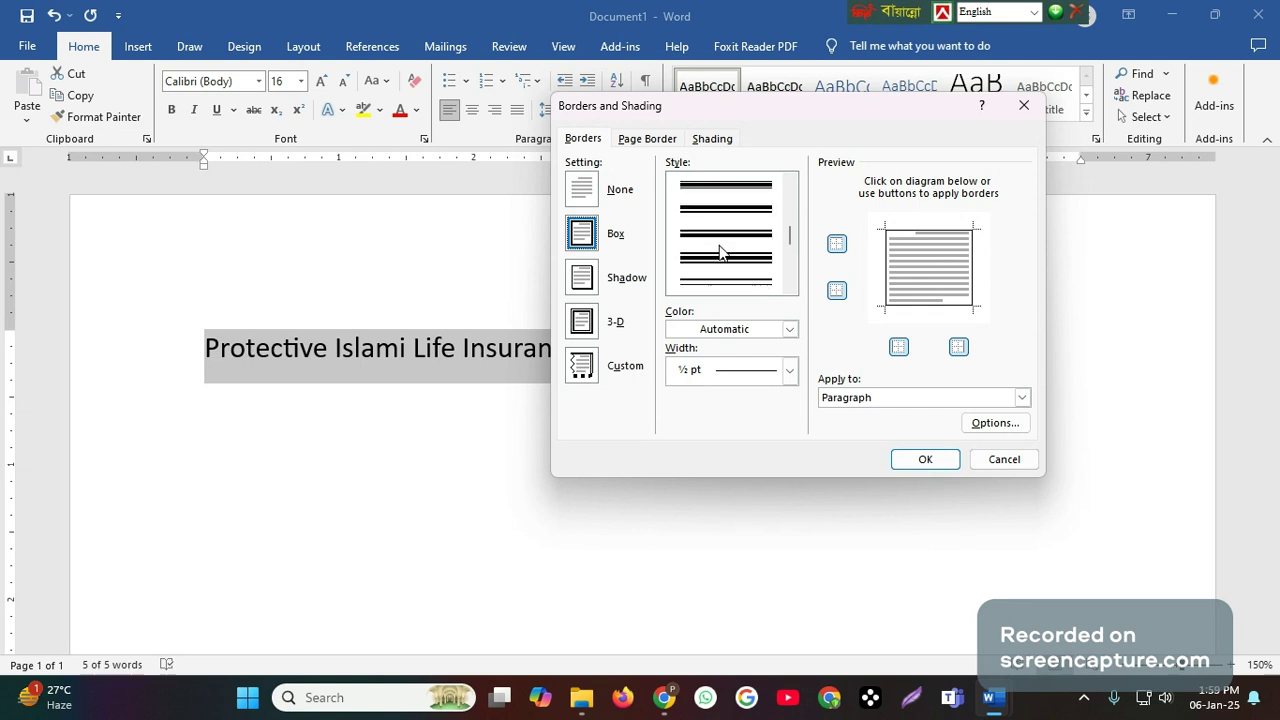
scroll(720, 248, up, 1)
scroll(722, 246, up, 2)
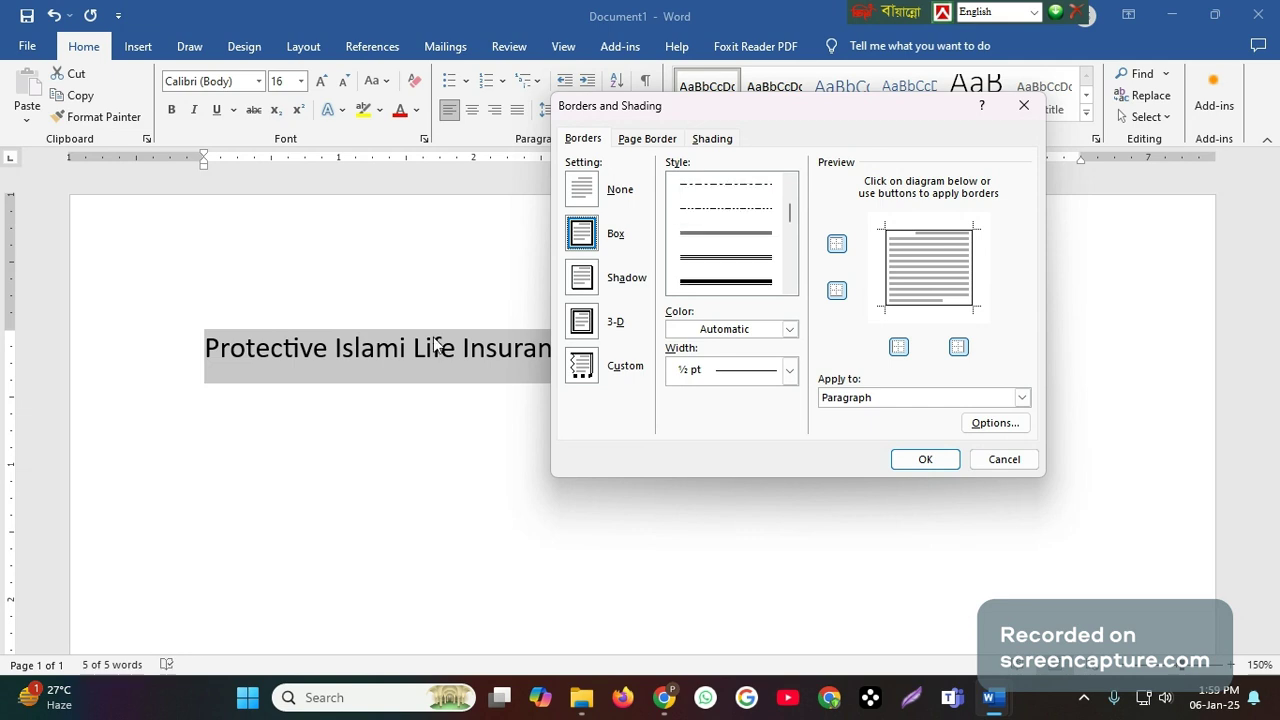
scroll(722, 263, up, 4)
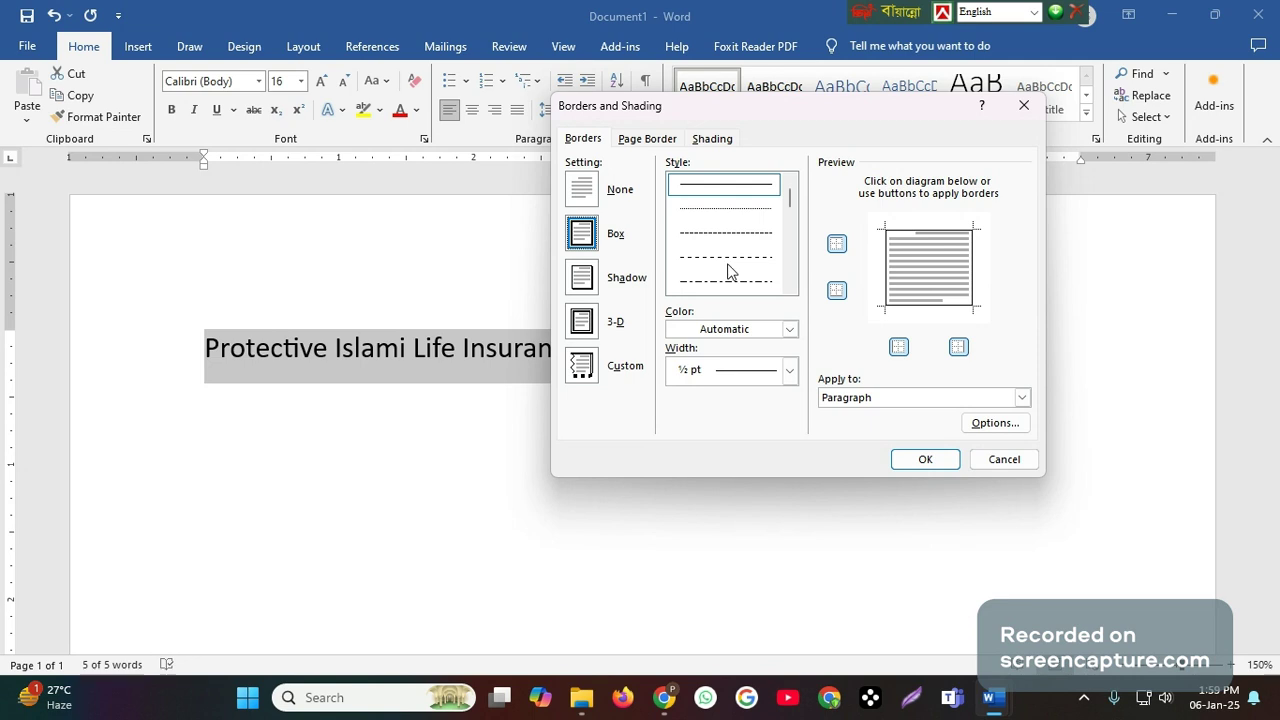
- Set the box border's line style to dash-dot and its colour to light blue
scroll(729, 271, down, 2)
click(736, 208)
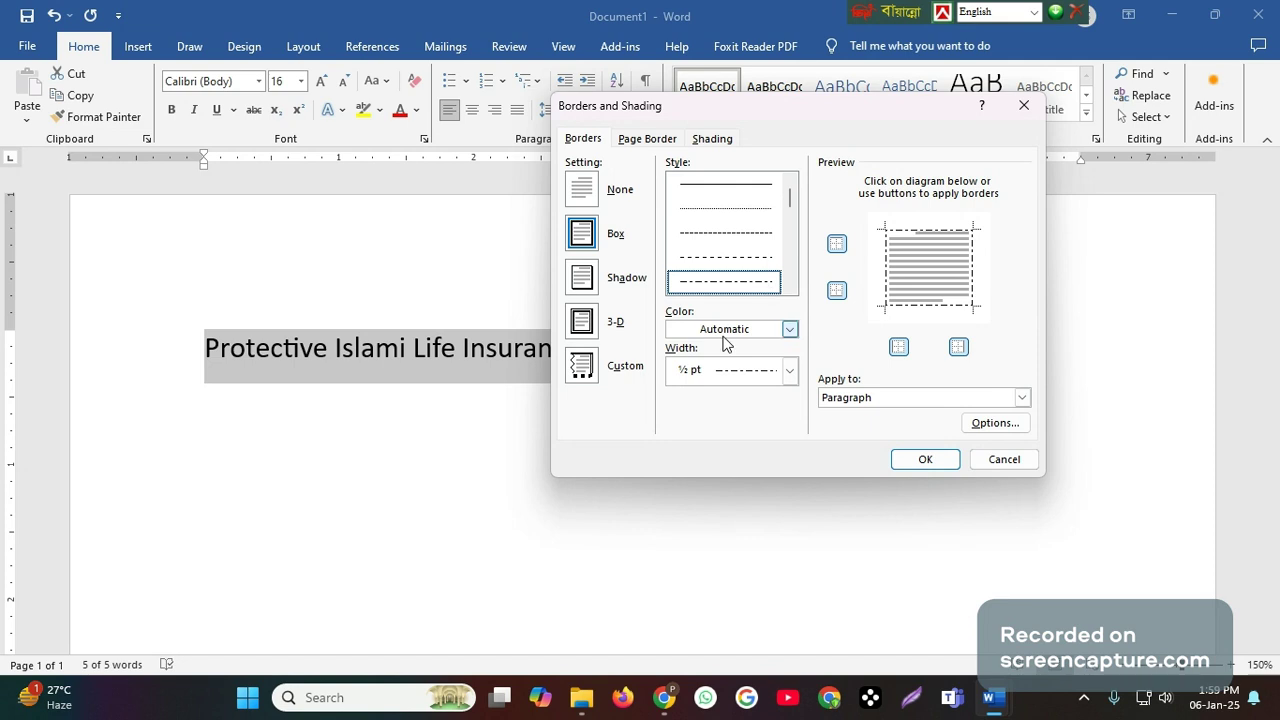
click(790, 330)
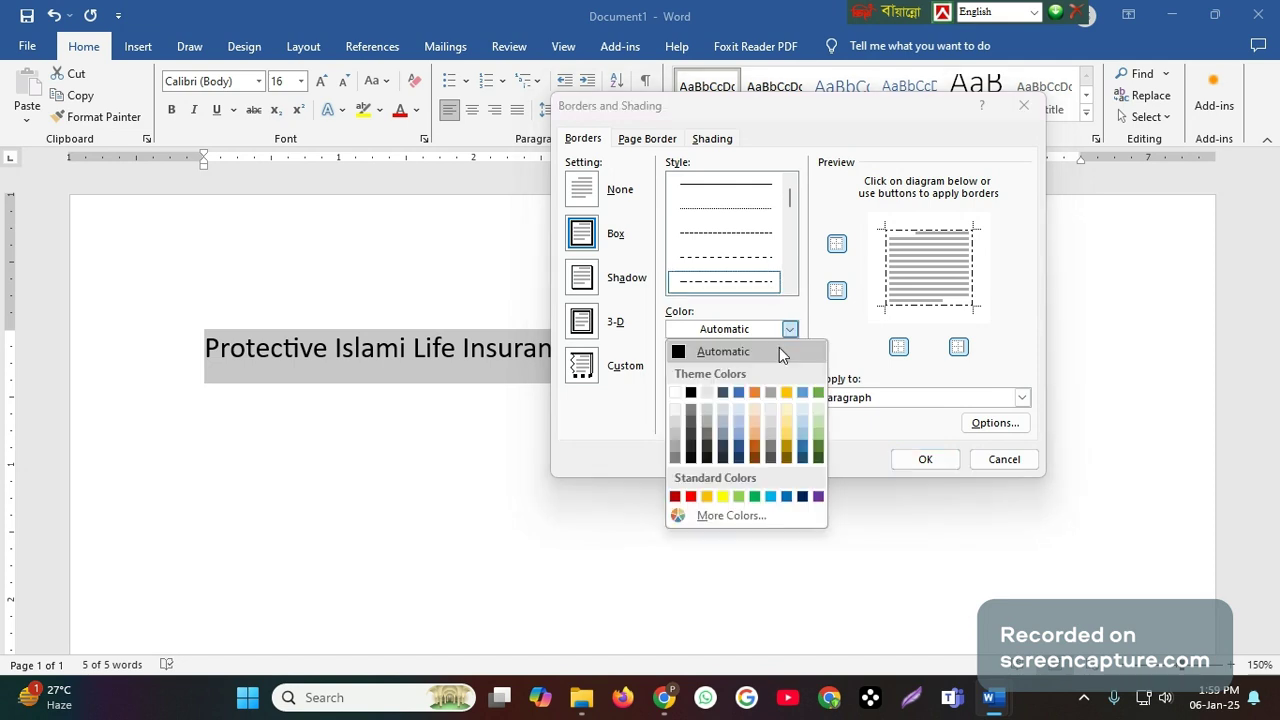
click(774, 496)
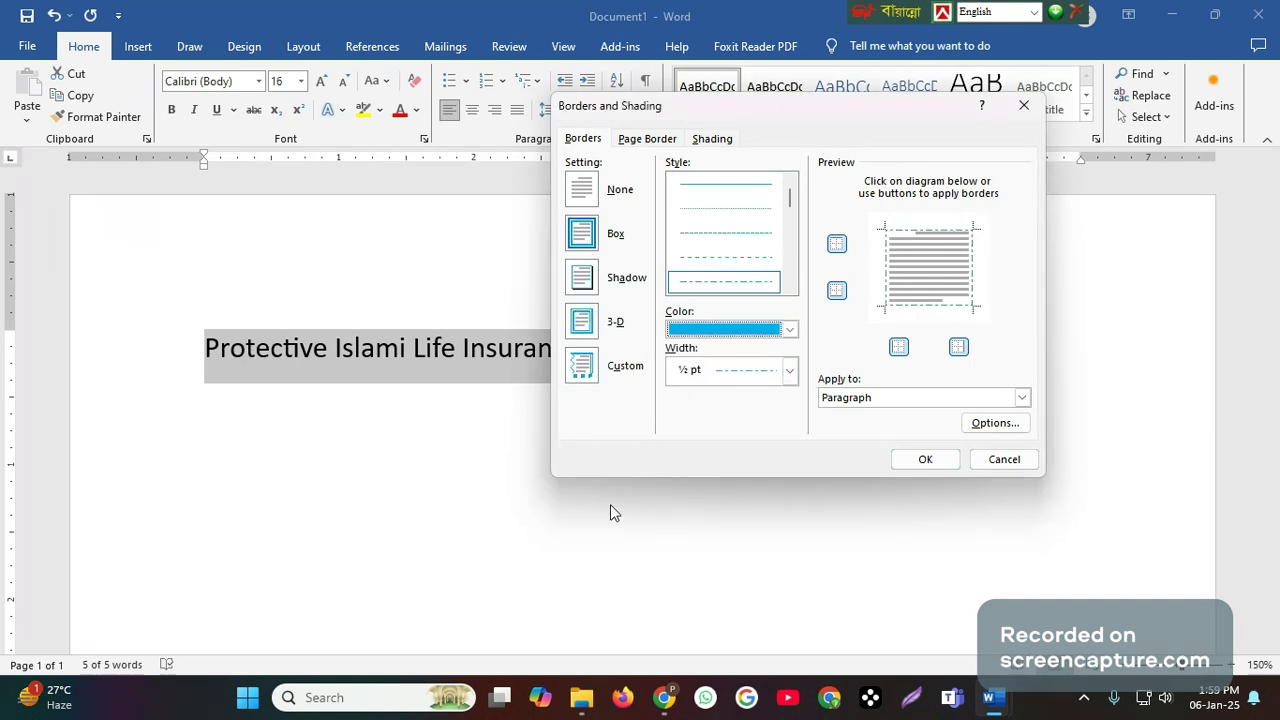
- Limit the border to Text instead of Paragraph and apply it to the company name
click(871, 398)
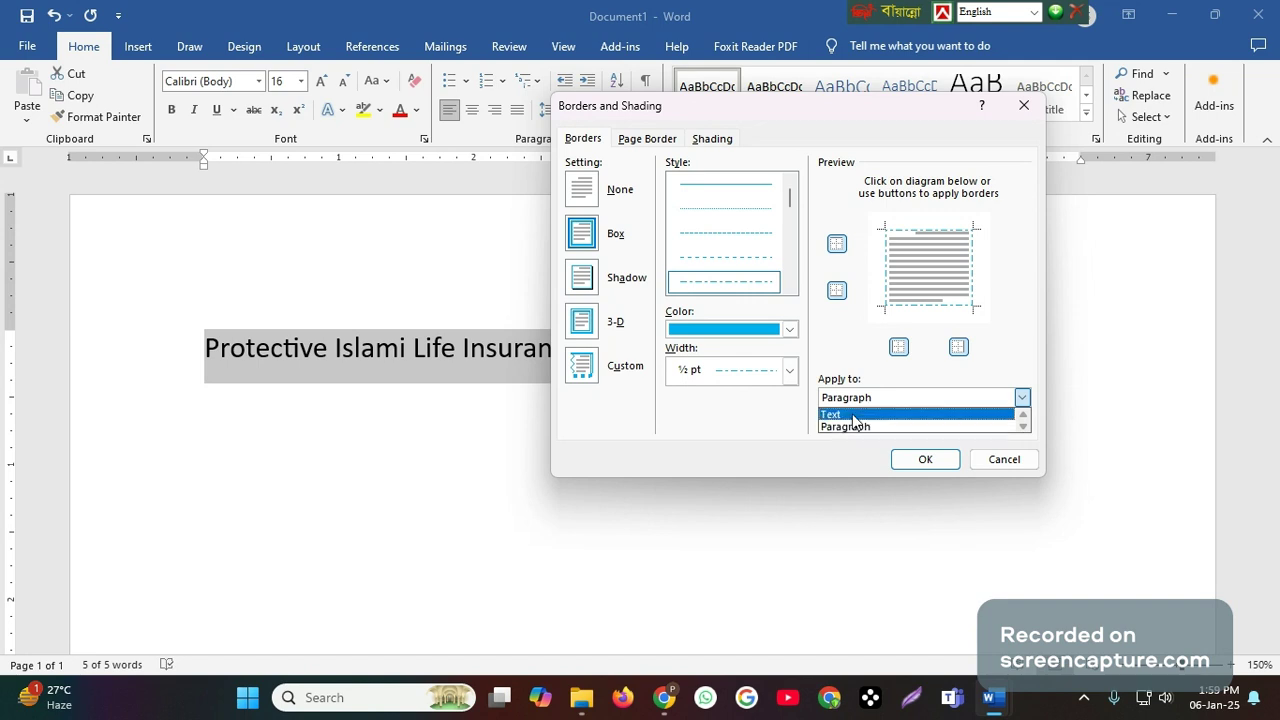
click(857, 416)
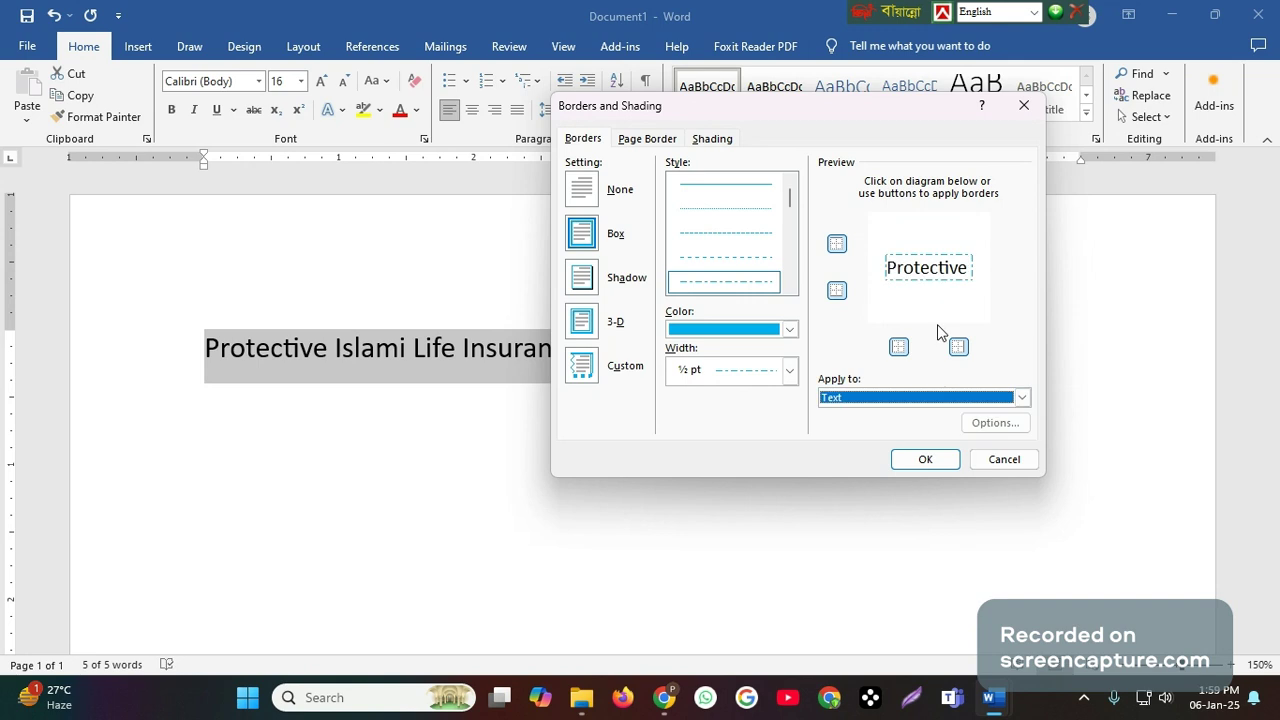
click(924, 461)
click(567, 348)
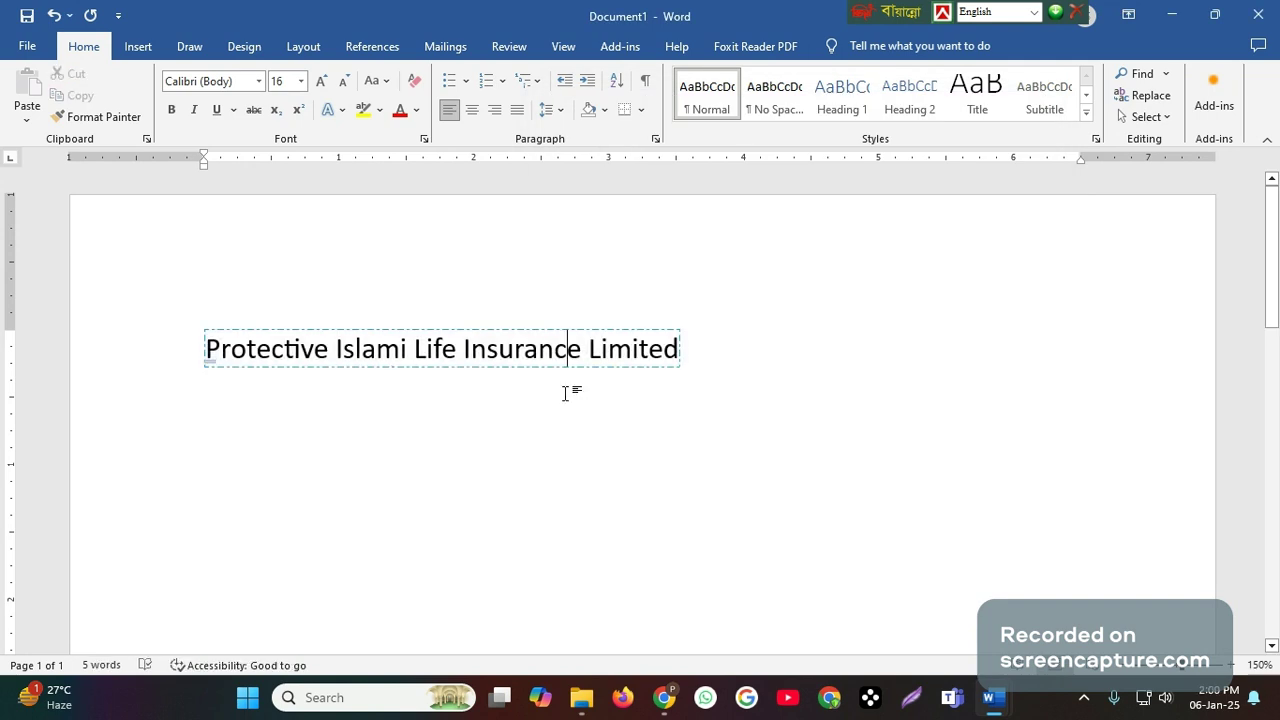
click(706, 347)
text(m)
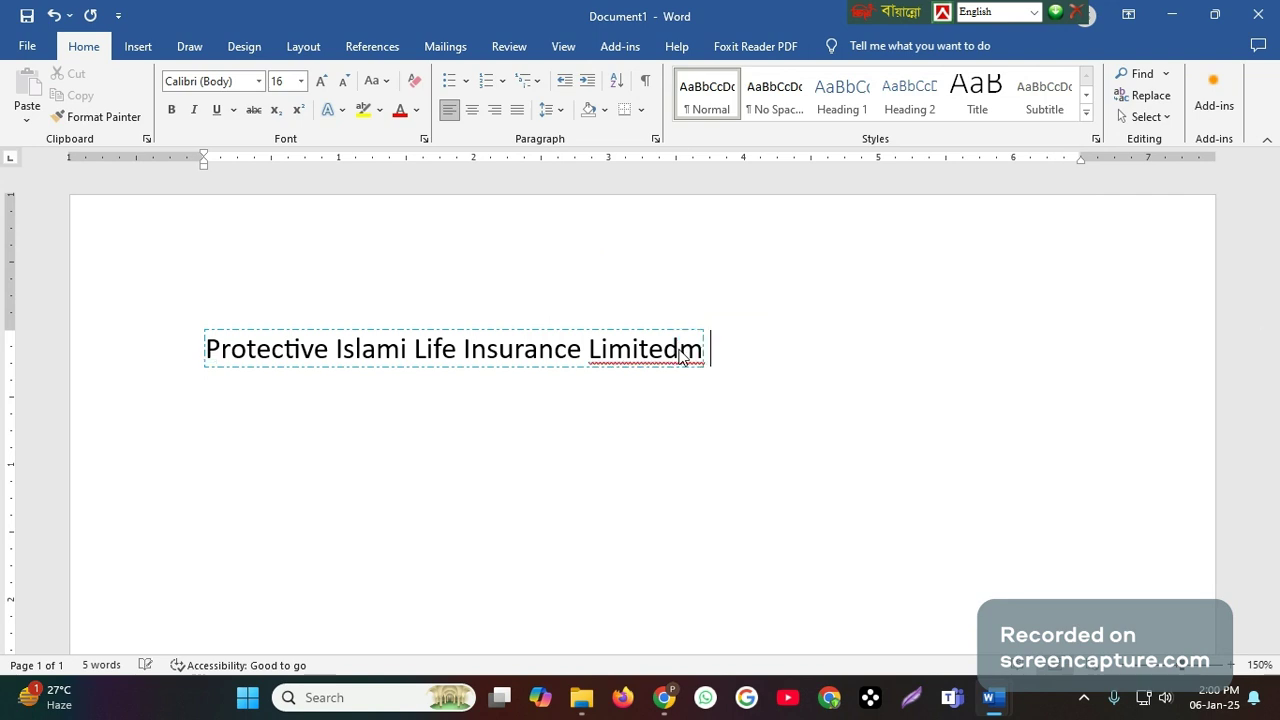
key(BackSpace)
key(BackSpace)
text(m)
key(BackSpace)
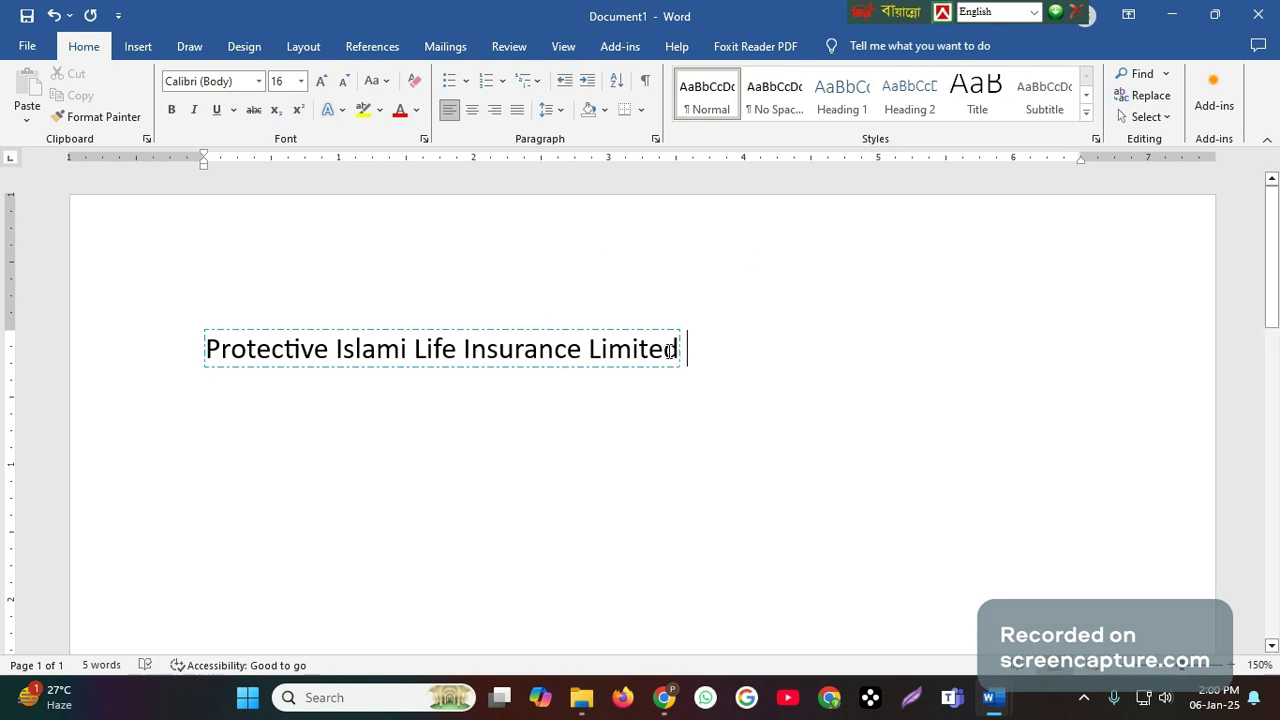
- Copy the company name line and paste it directly after the original text
drag(670, 352, 398, 358)
drag(397, 359, 254, 359)
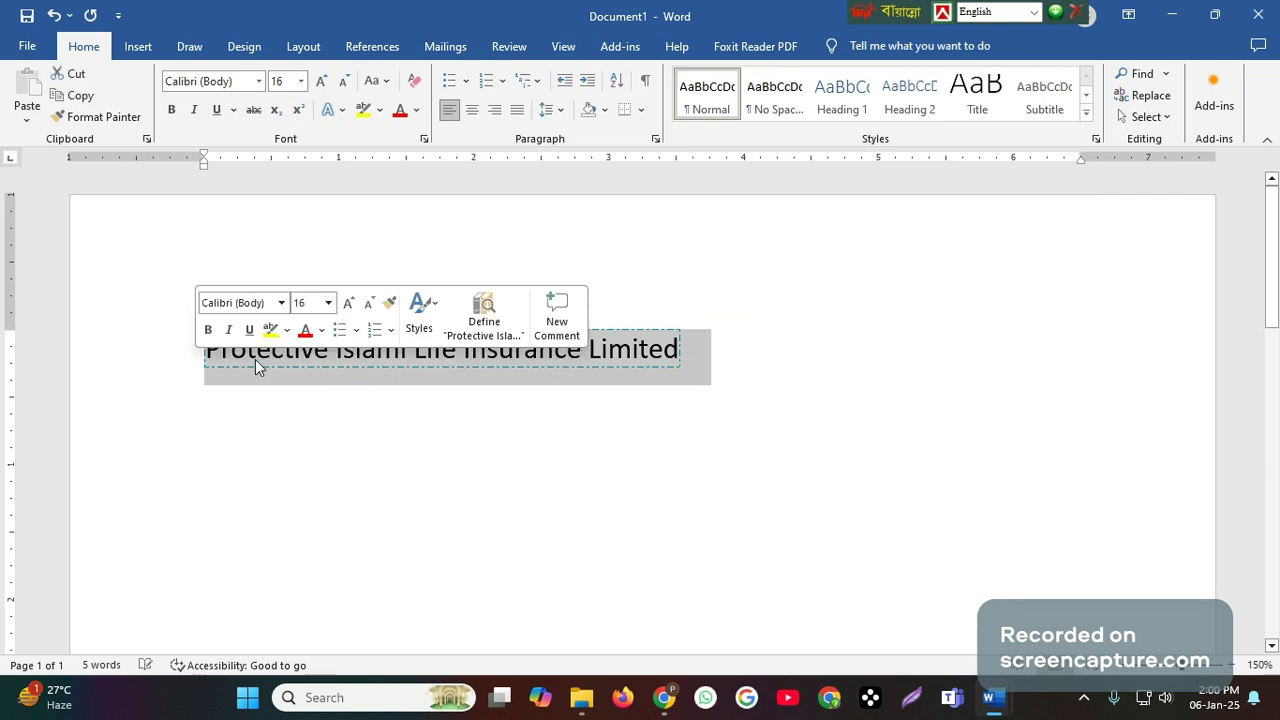
right_click(255, 359)
click(300, 108)
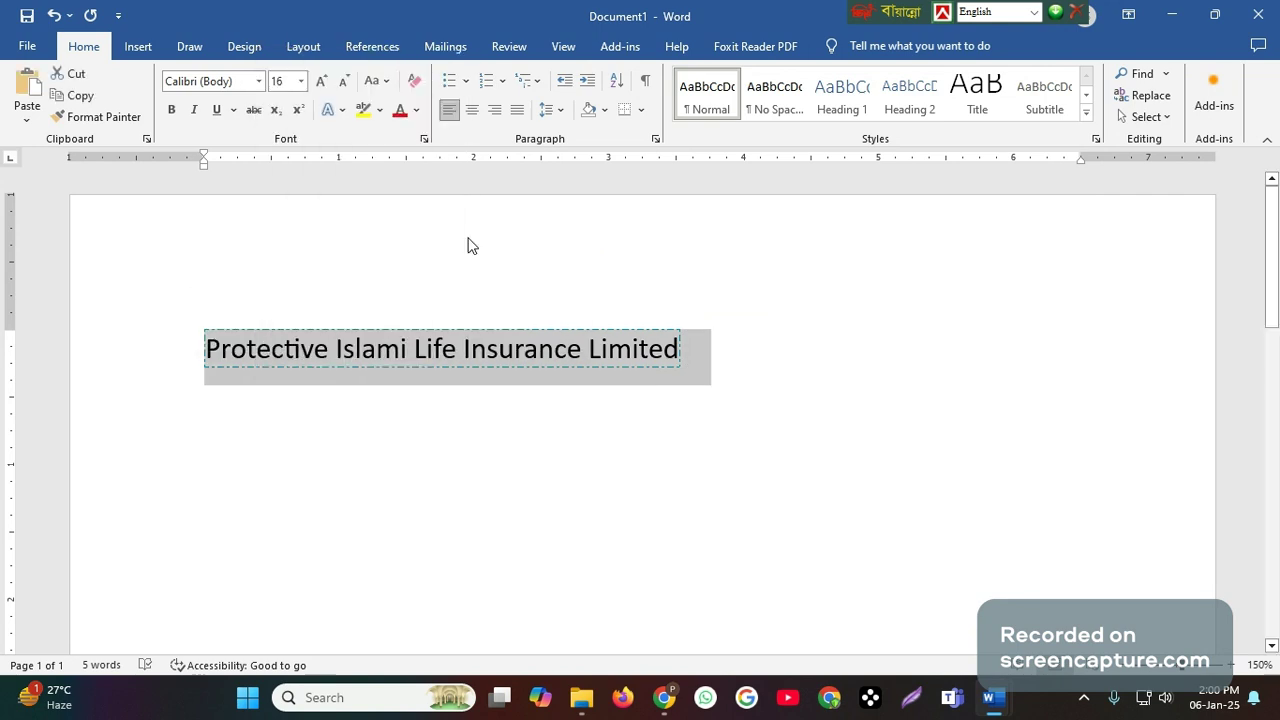
click(668, 343)
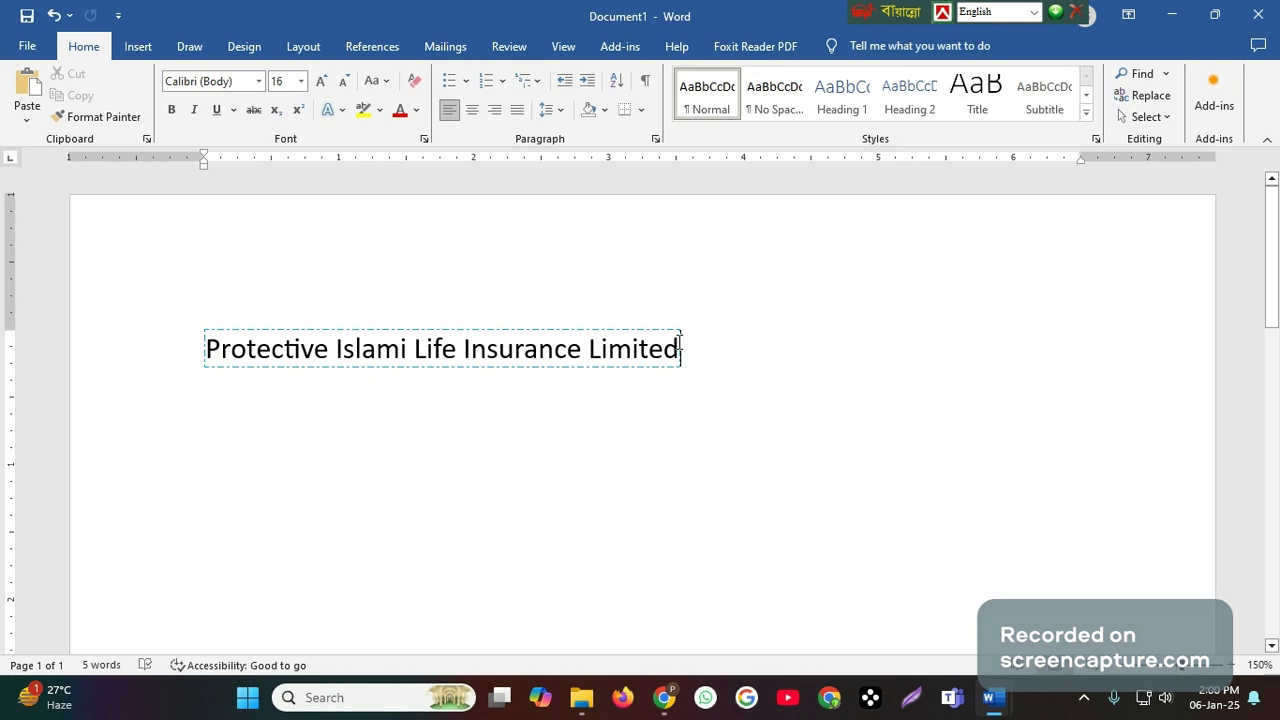
key(ctrl+z)
key(ctrl+v)
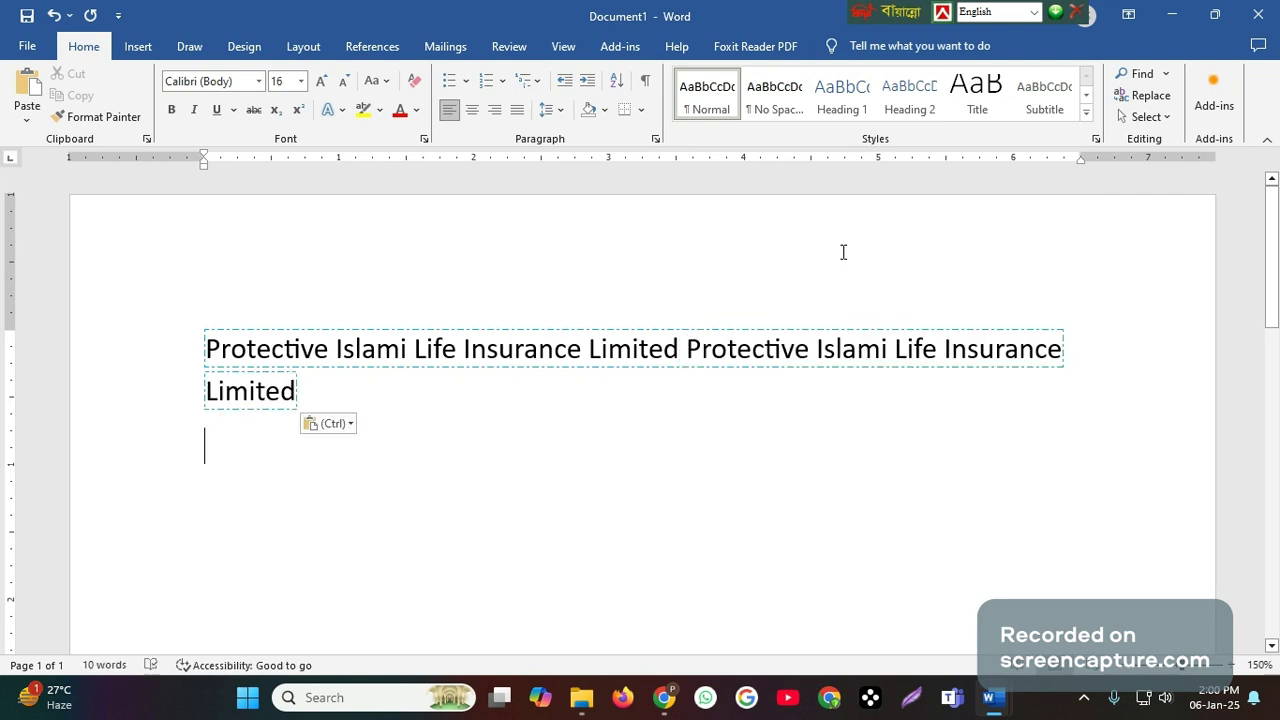
- Paste three more copies of the company name, one following the second copy and two as separate paragraphs below
click(332, 393)
key(ctrl+v)
key(ctrl)
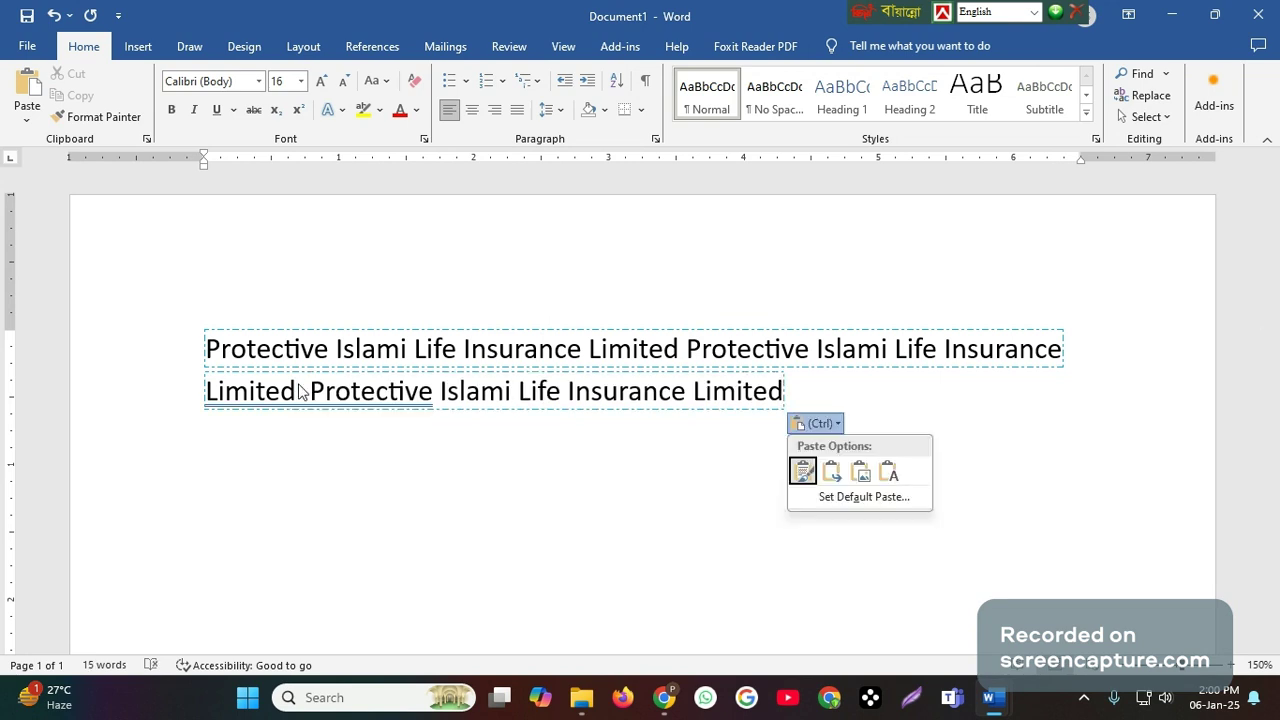
key(Escape)
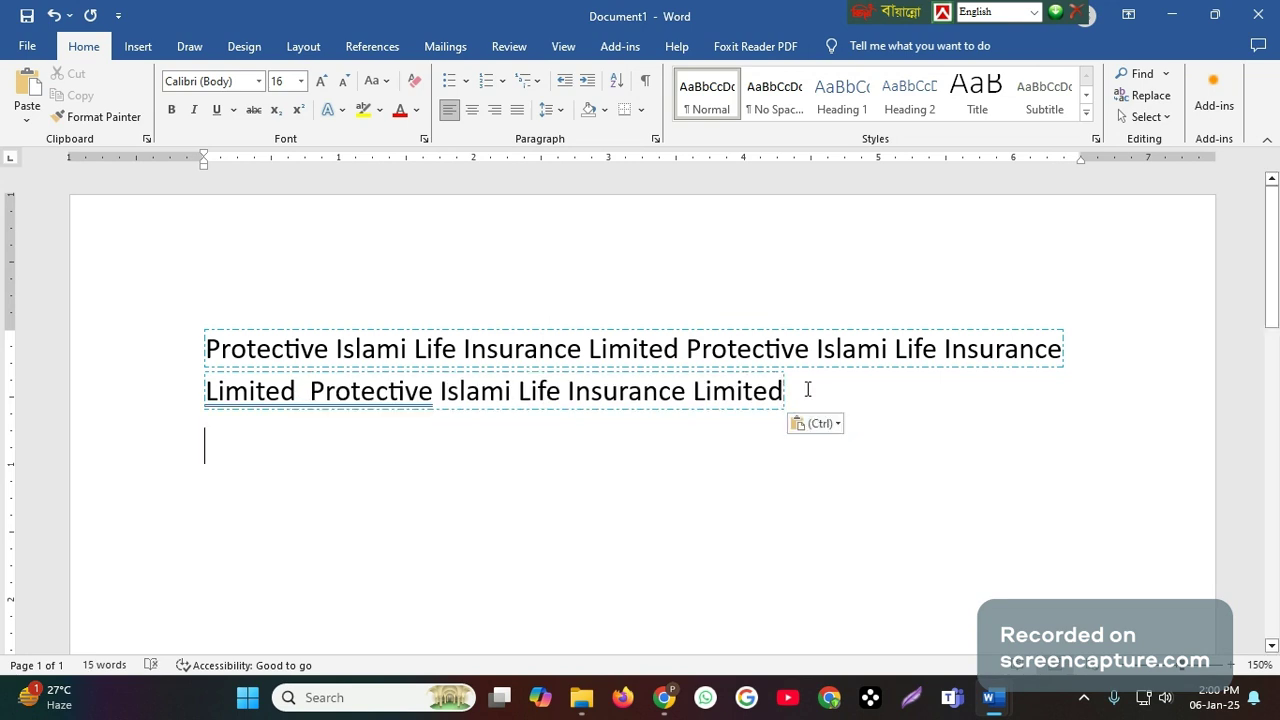
key(ctrl+v)
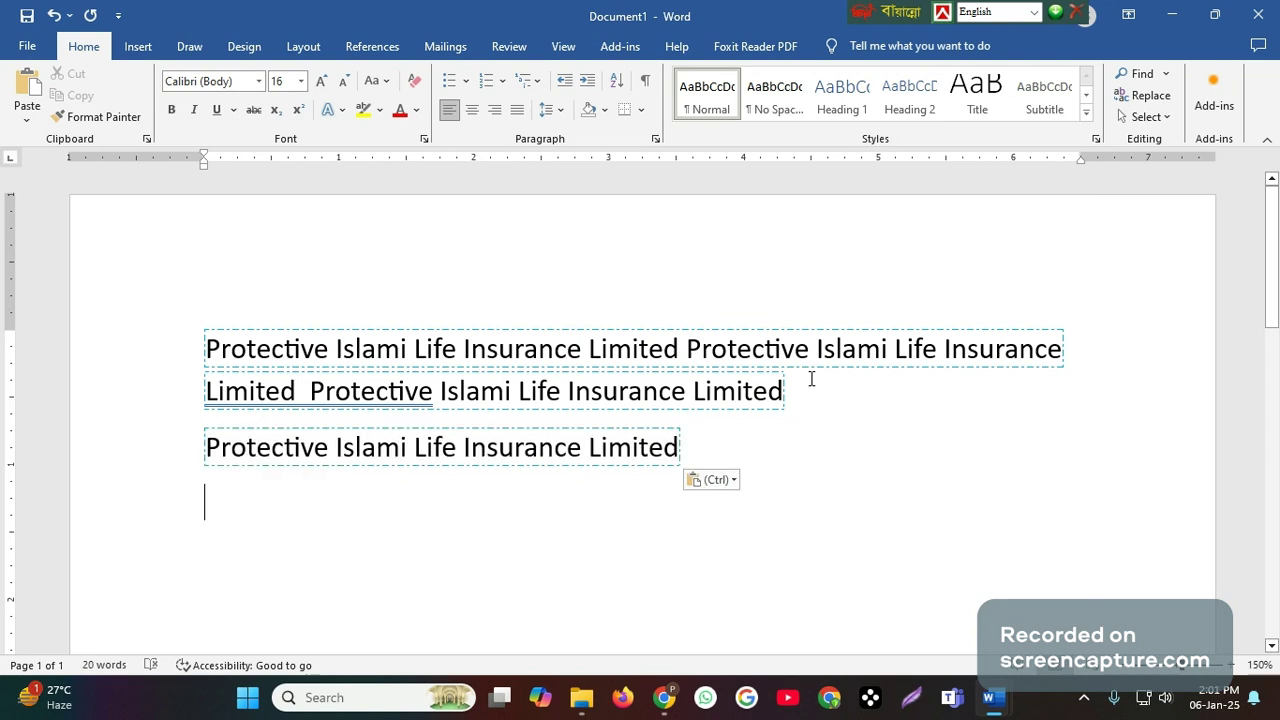
key(ctrl+v)
scroll(723, 473, down, 3)
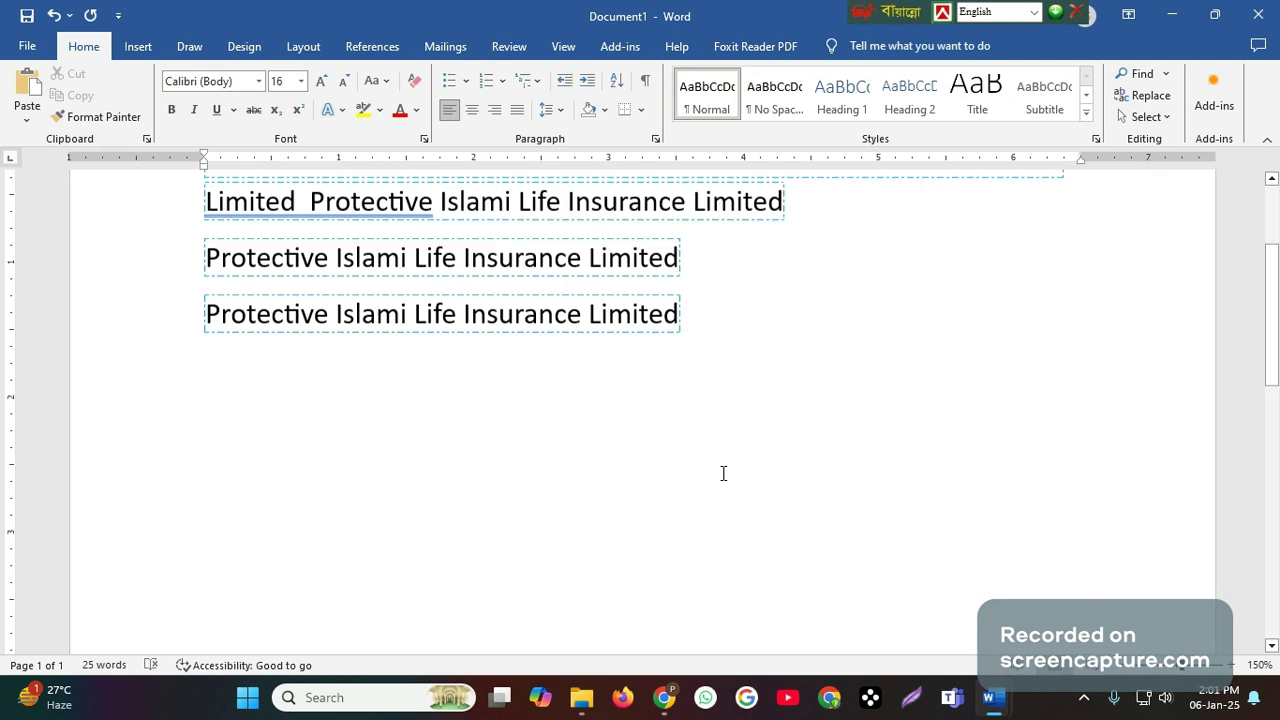
scroll(269, 266, up, 3)
- Apply a ½ pt solid Box border in automatic colour around all the company name paragraphs
drag(200, 340, 703, 497)
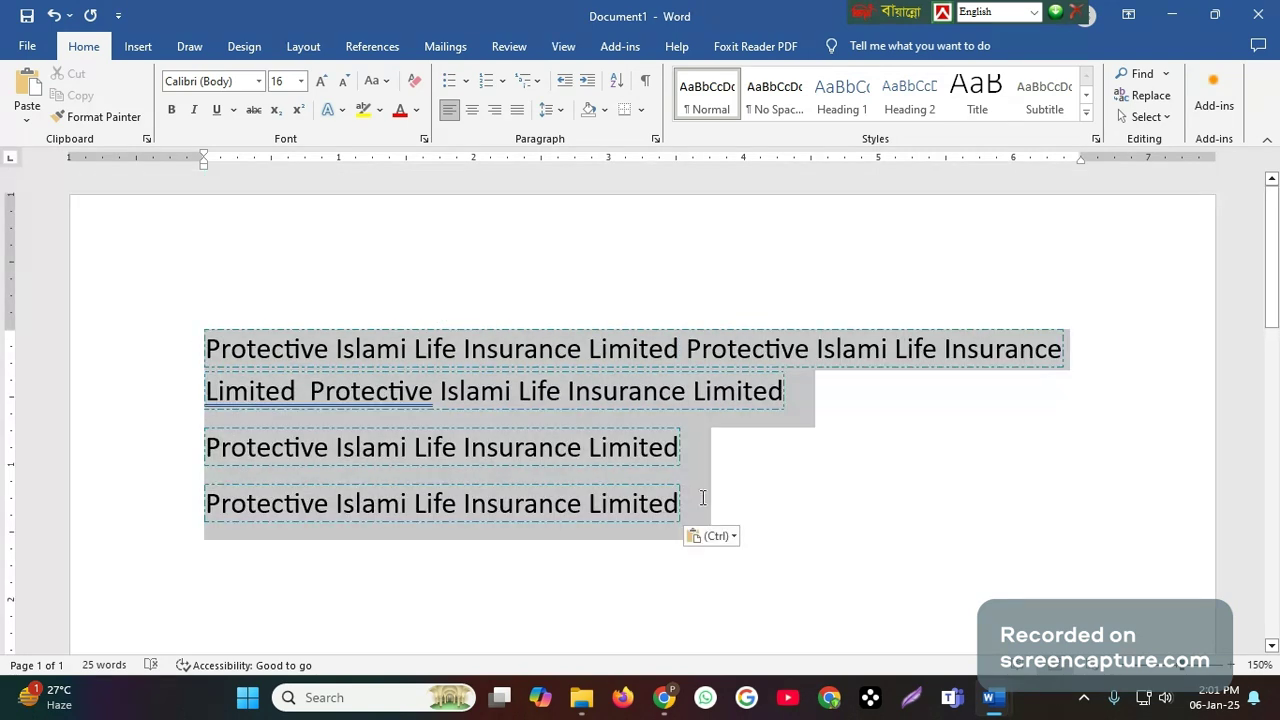
click(641, 111)
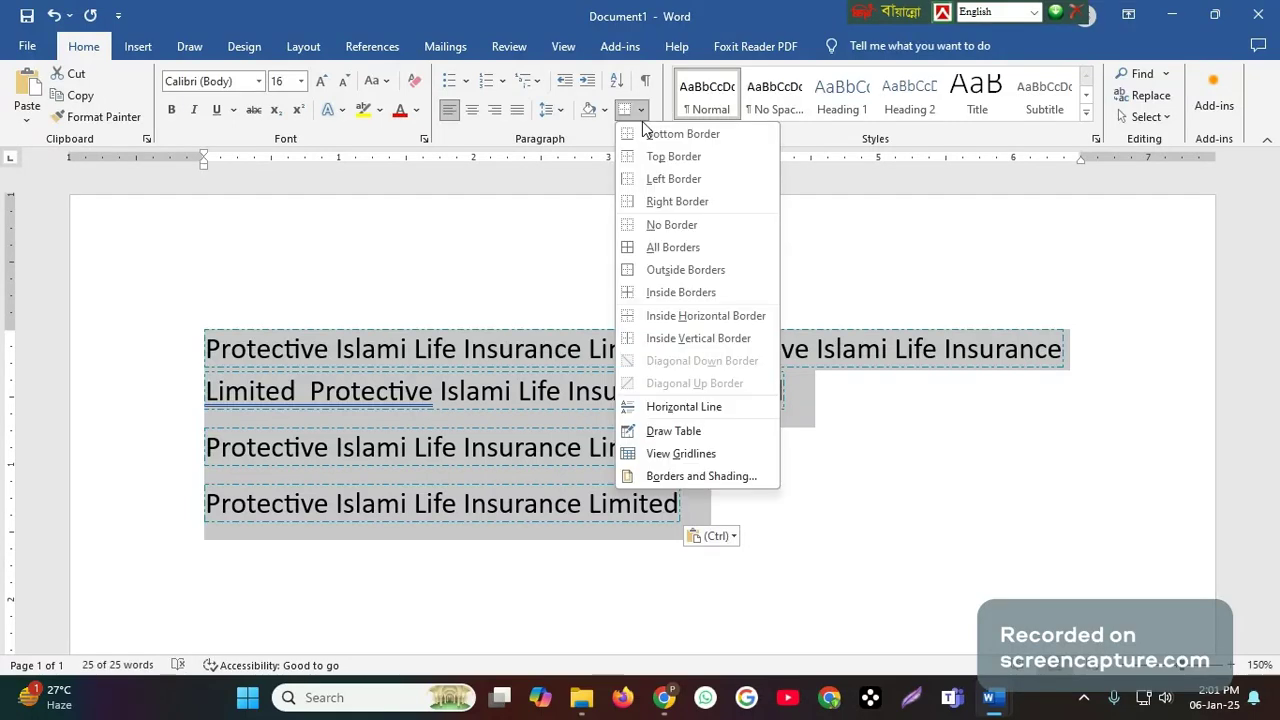
click(691, 476)
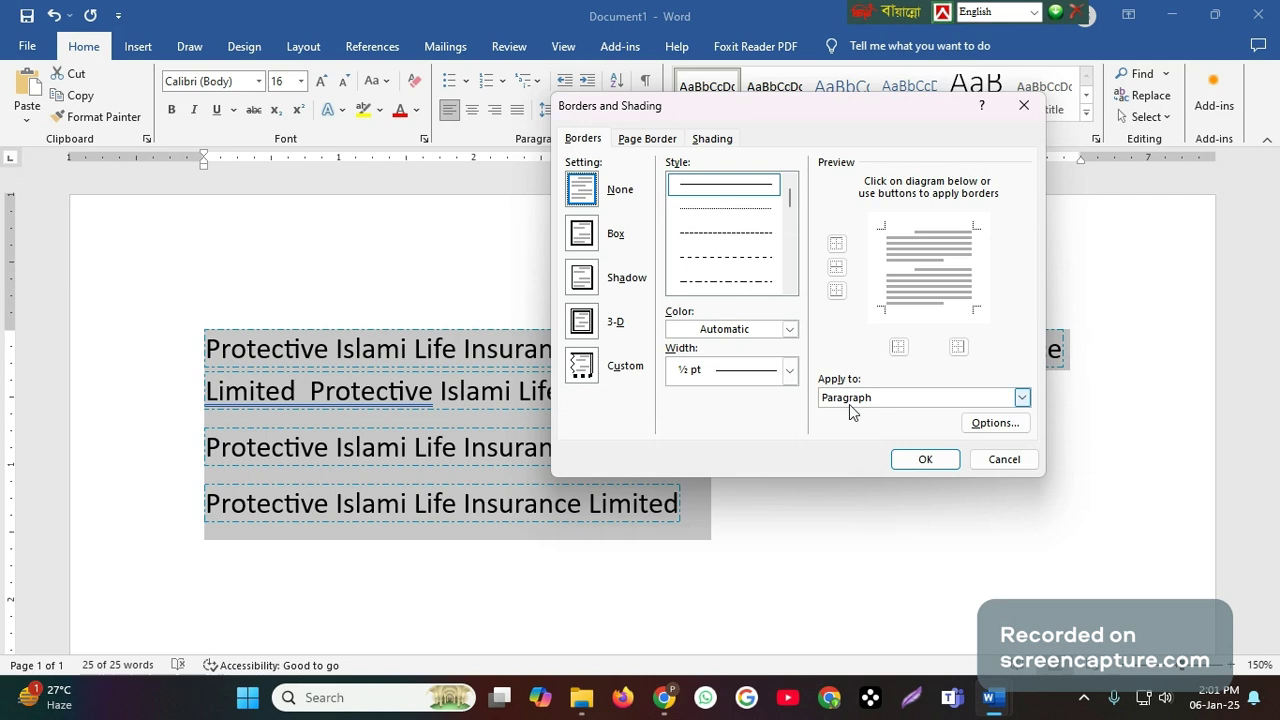
click(583, 233)
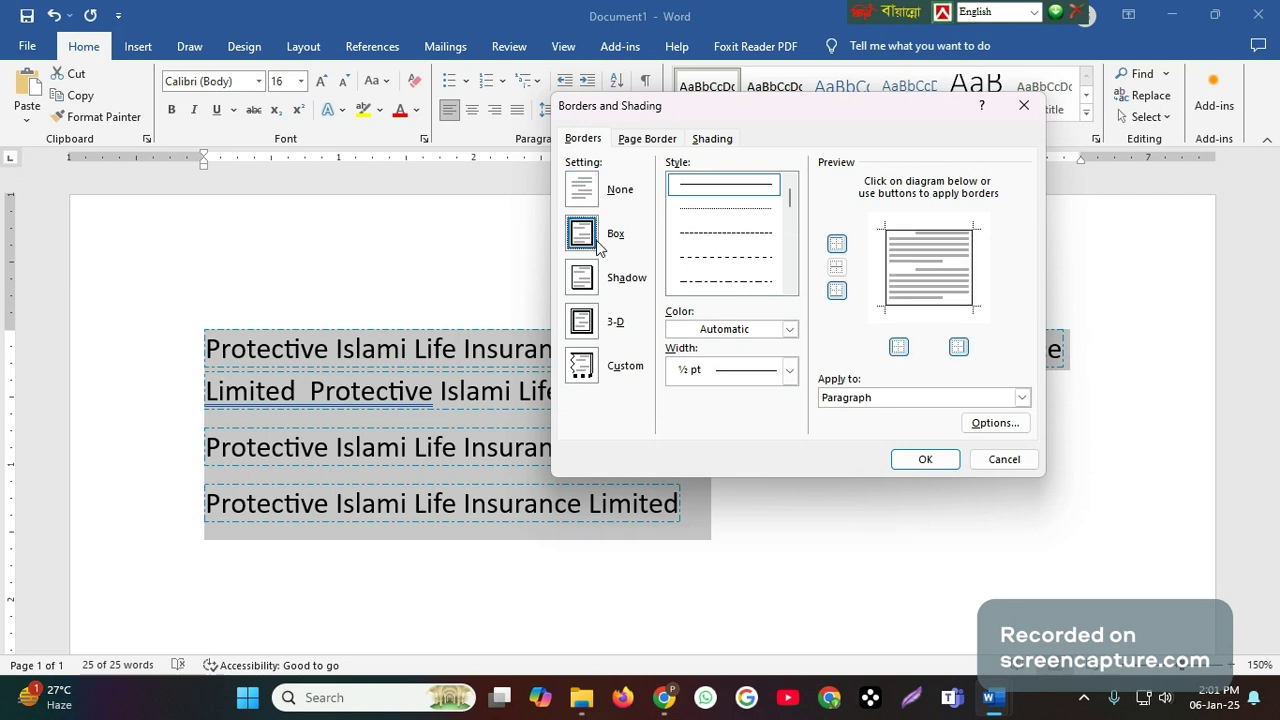
click(924, 461)
click(906, 328)
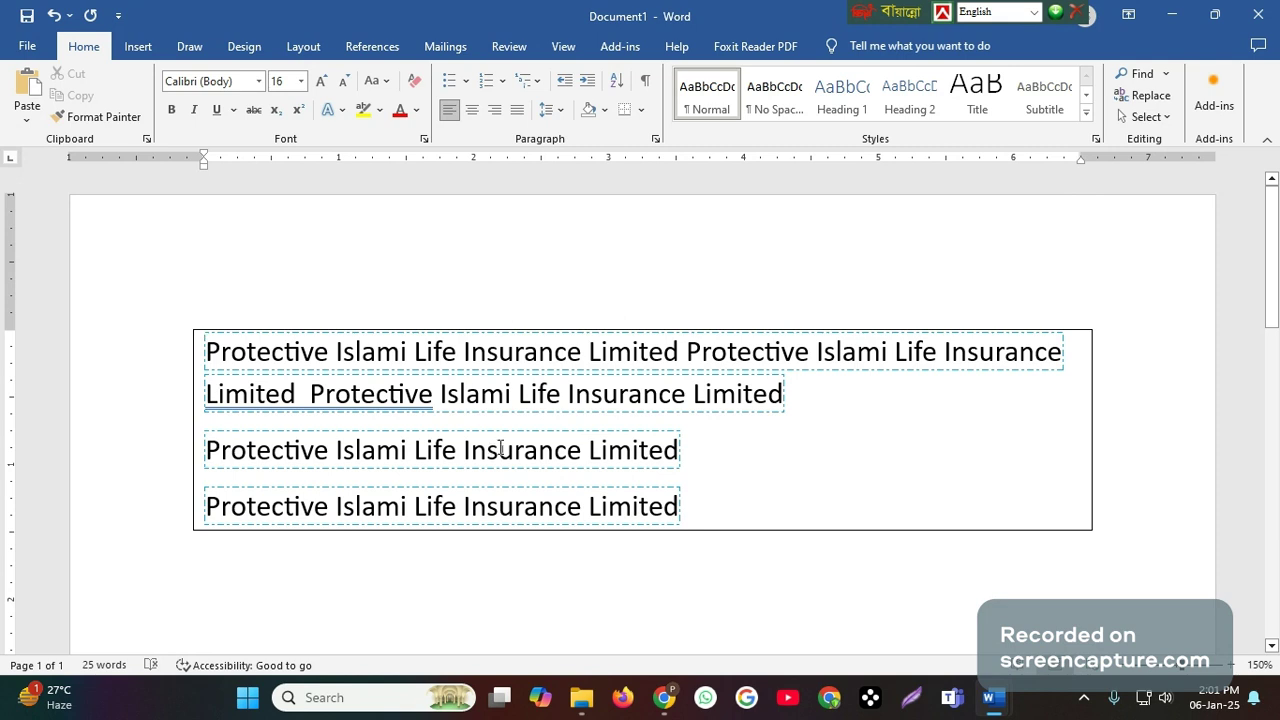
- Remove the paragraph box border from all the company name lines with No Border
drag(177, 346, 260, 515)
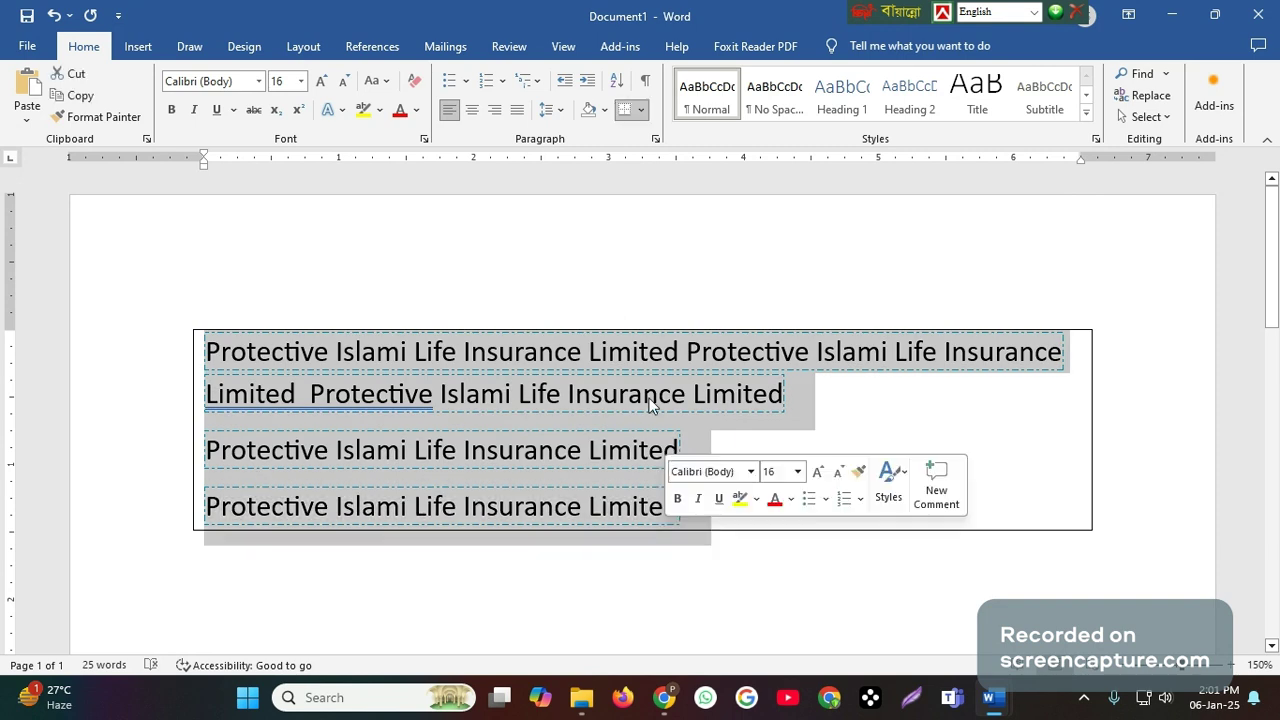
click(641, 112)
click(669, 231)
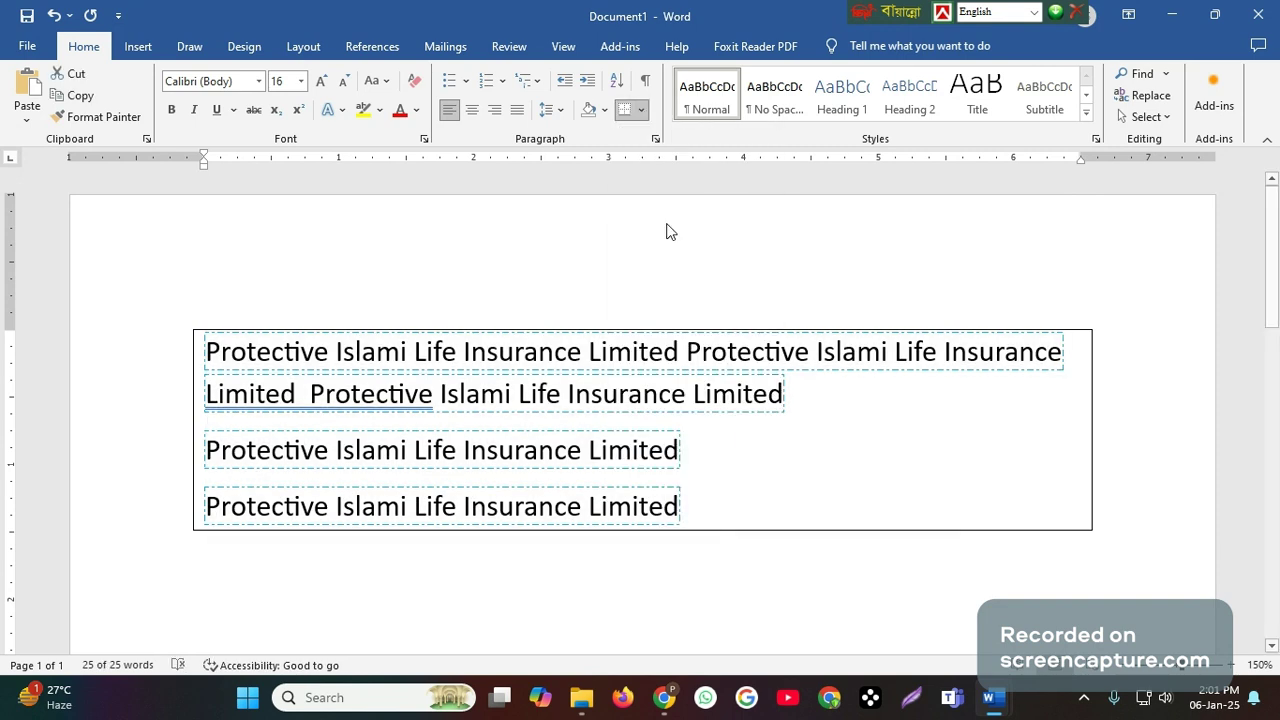
key(ctrl+a)
click(641, 110)
click(488, 411)
- Clear all formatting from the whole block of company name lines
click(212, 347)
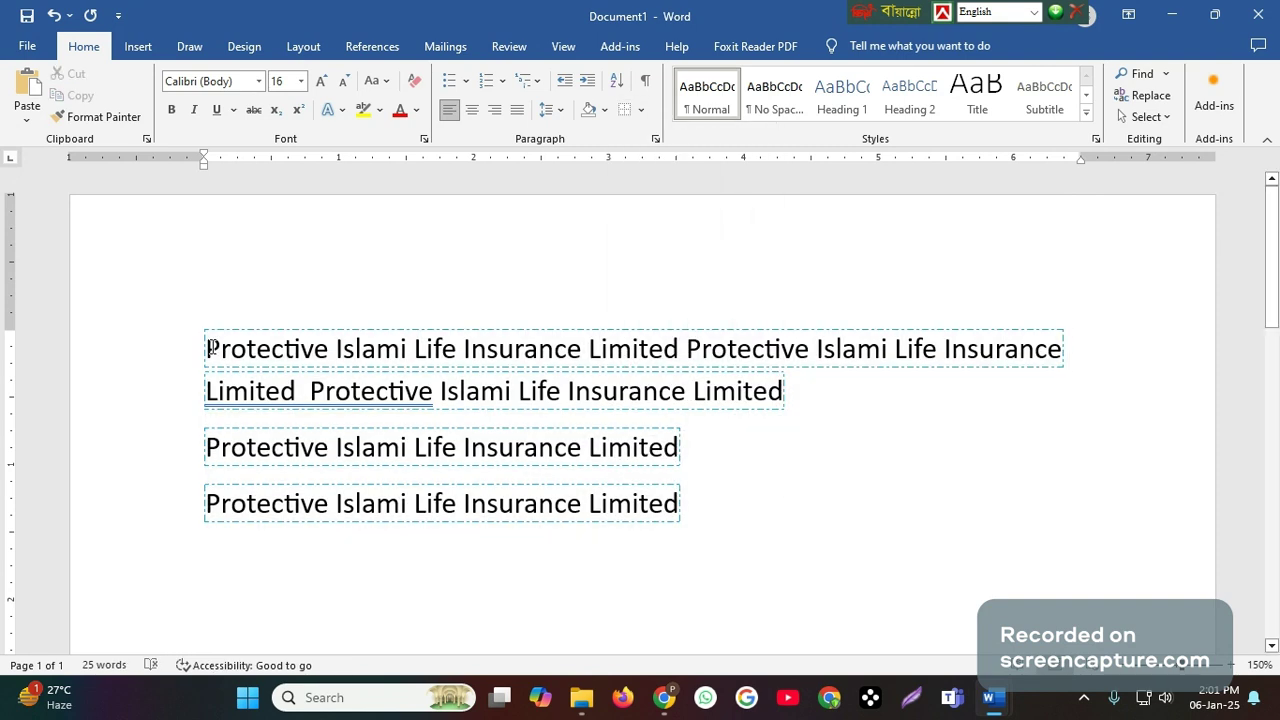
drag(212, 347, 665, 503)
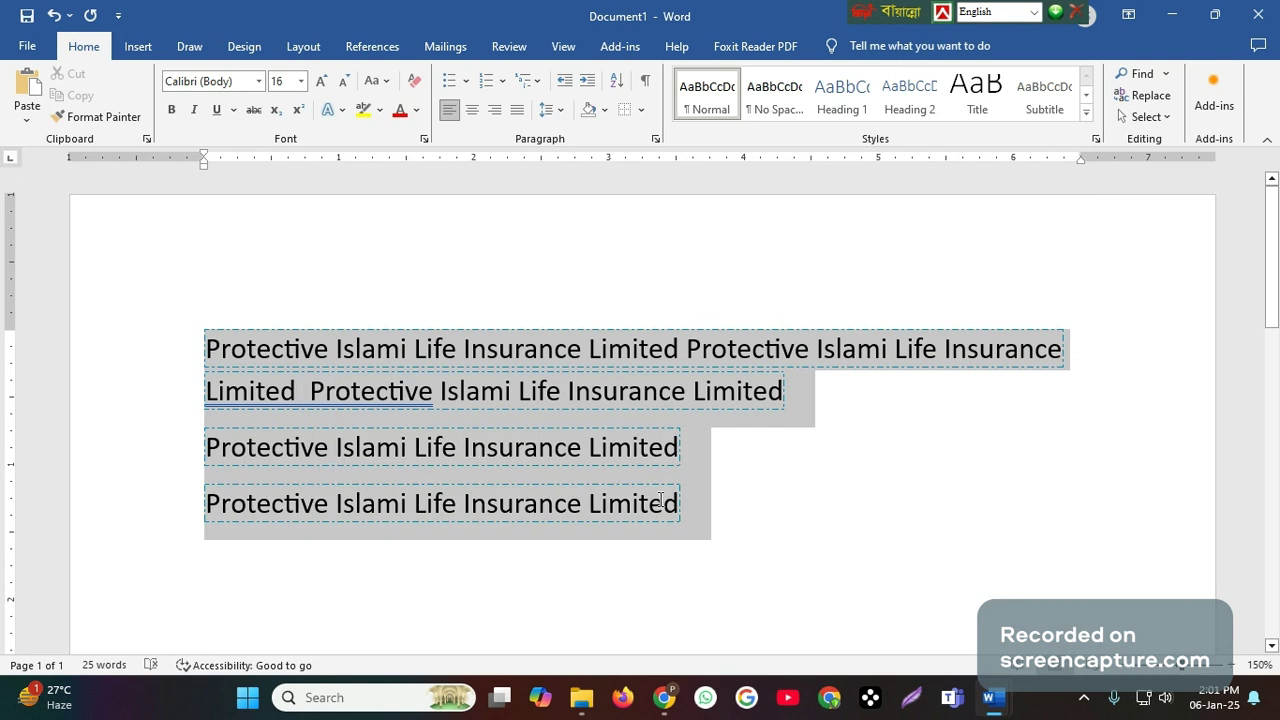
click(415, 84)
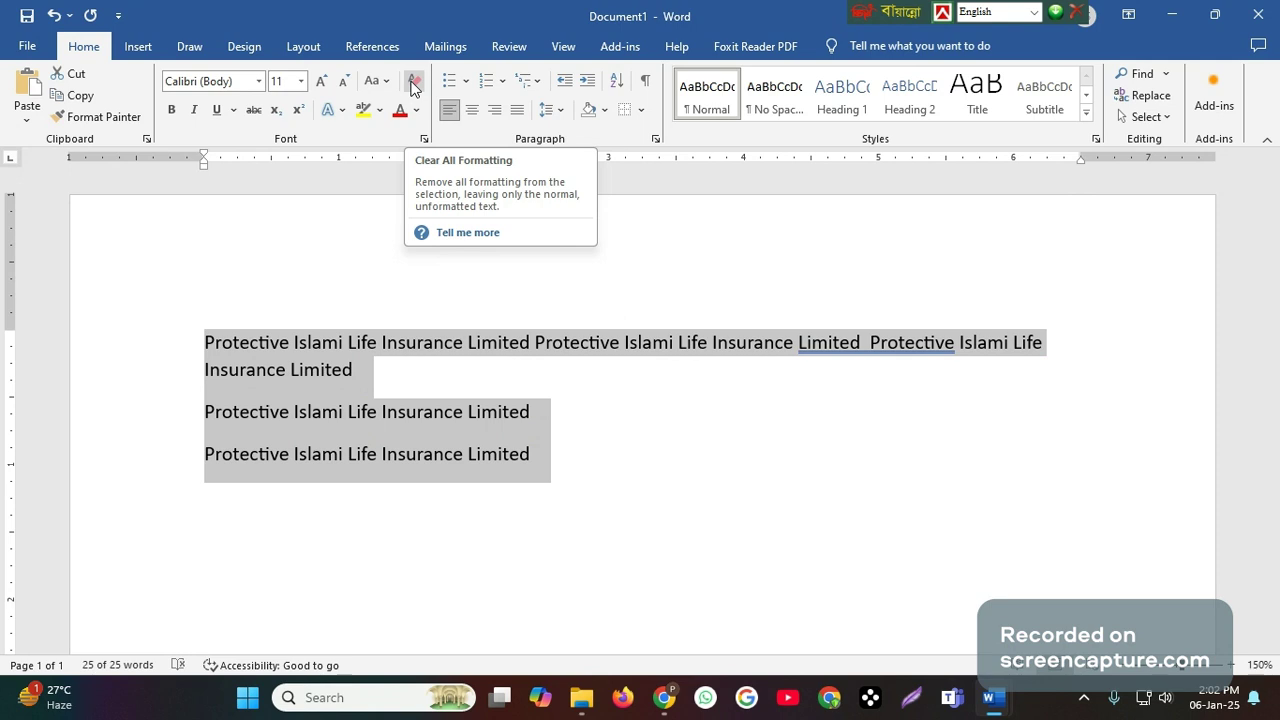
click(660, 454)
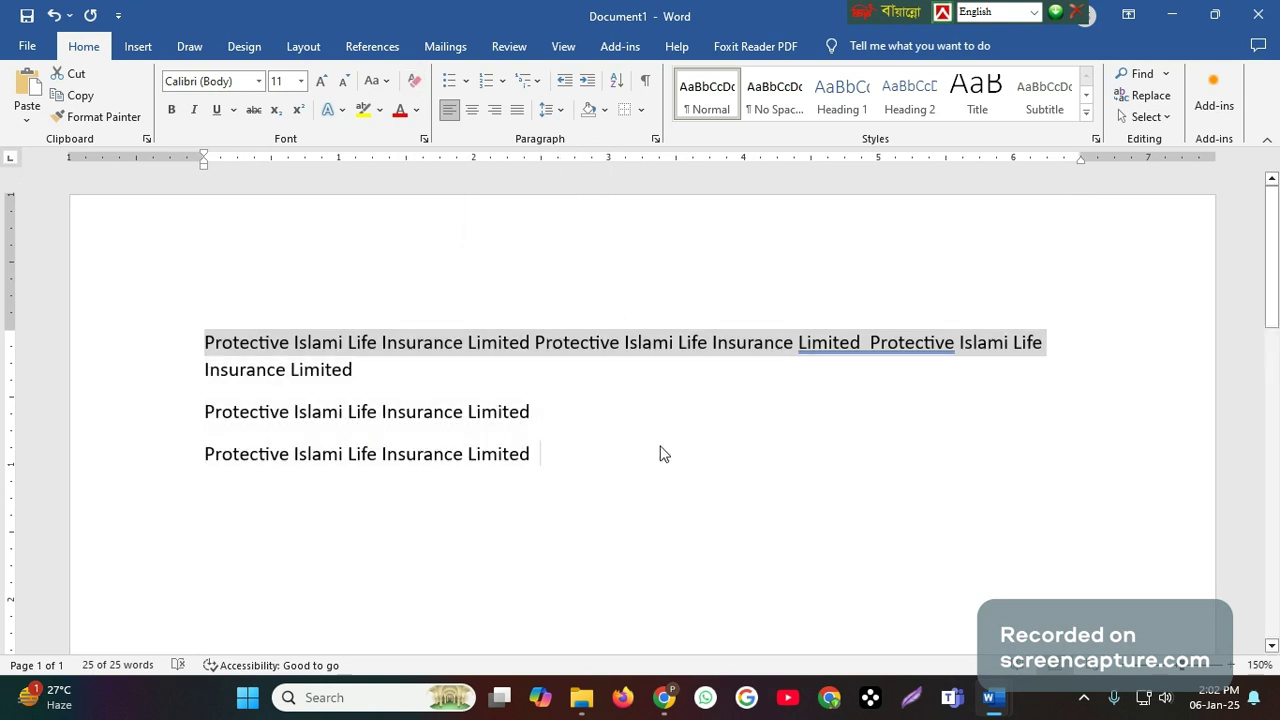
- Split the first paragraph into three by breaking it before its second "Limited" and after its first "Limited"
click(799, 345)
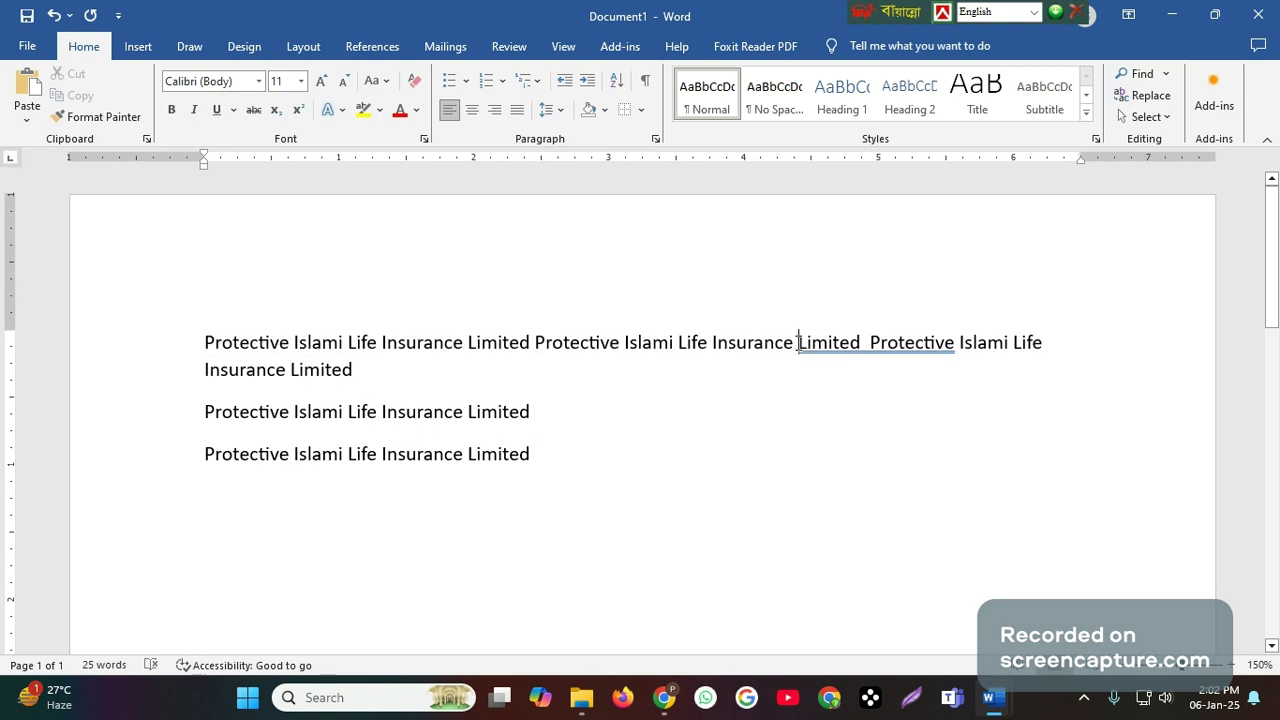
key(Return)
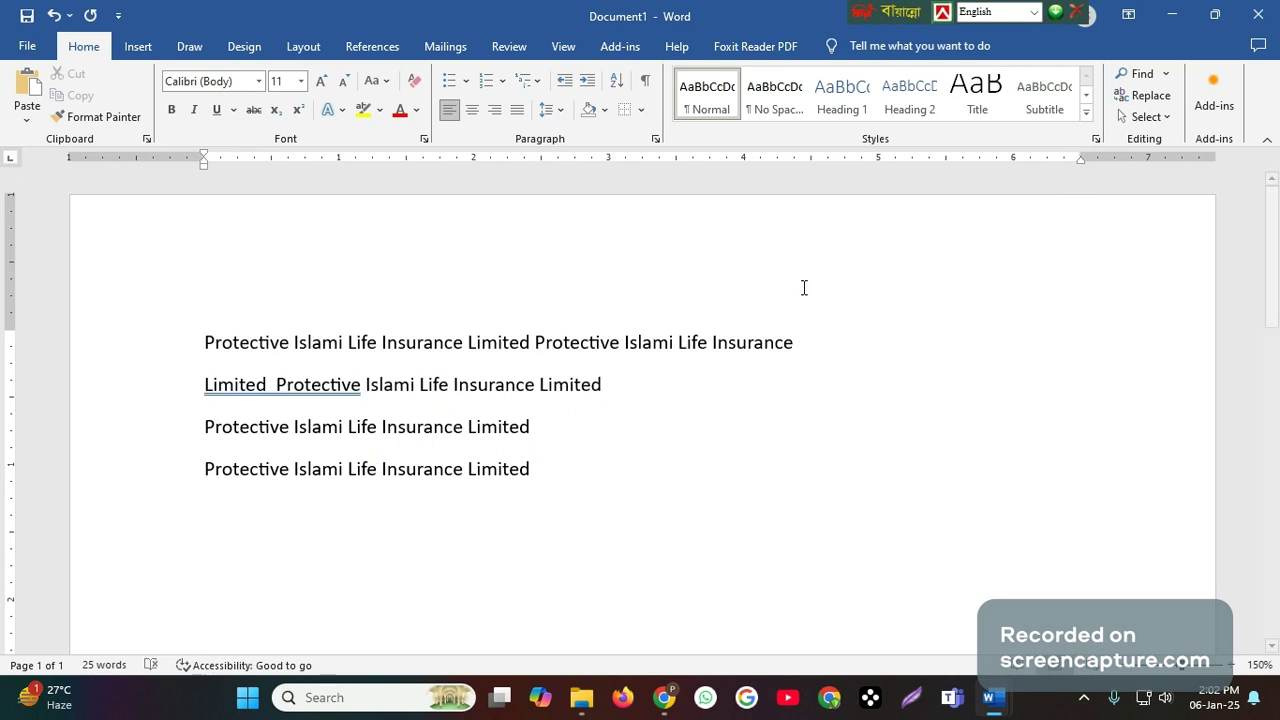
click(534, 342)
key(Return)
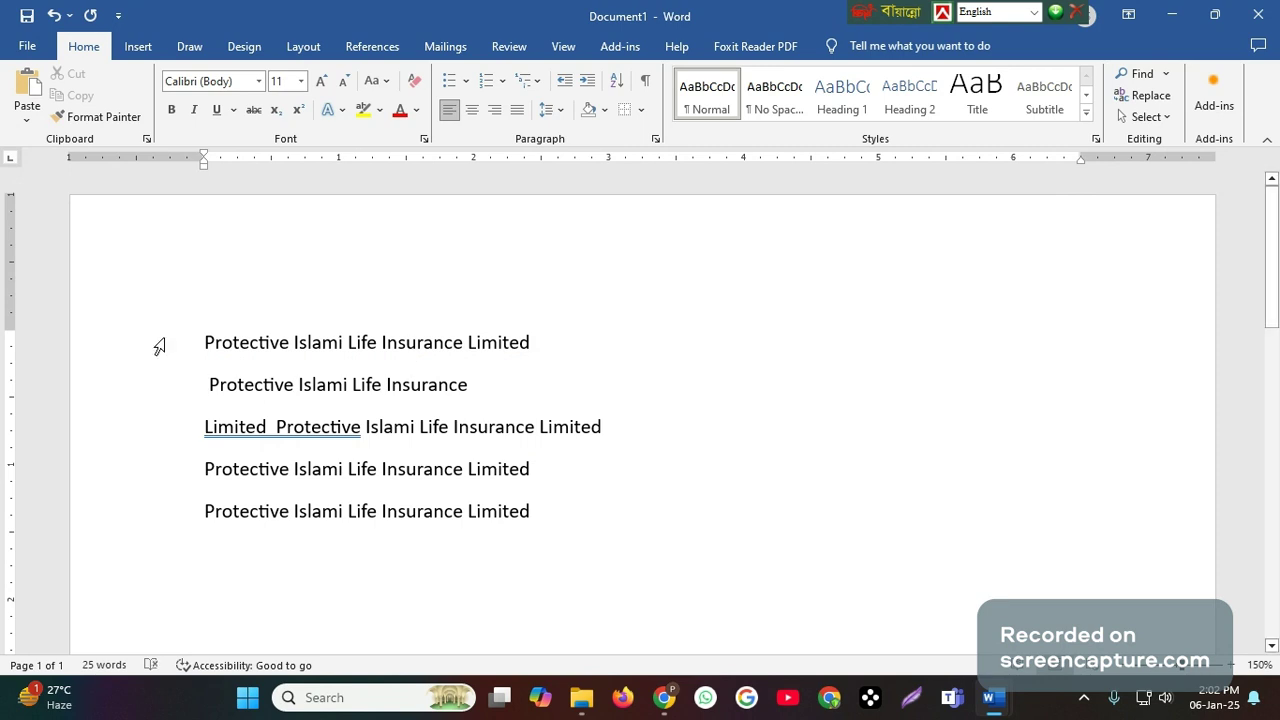
- Set up a Box border for all the company name paragraphs with a 3 pt thick-and-thin double-line style in dark green
drag(197, 340, 587, 533)
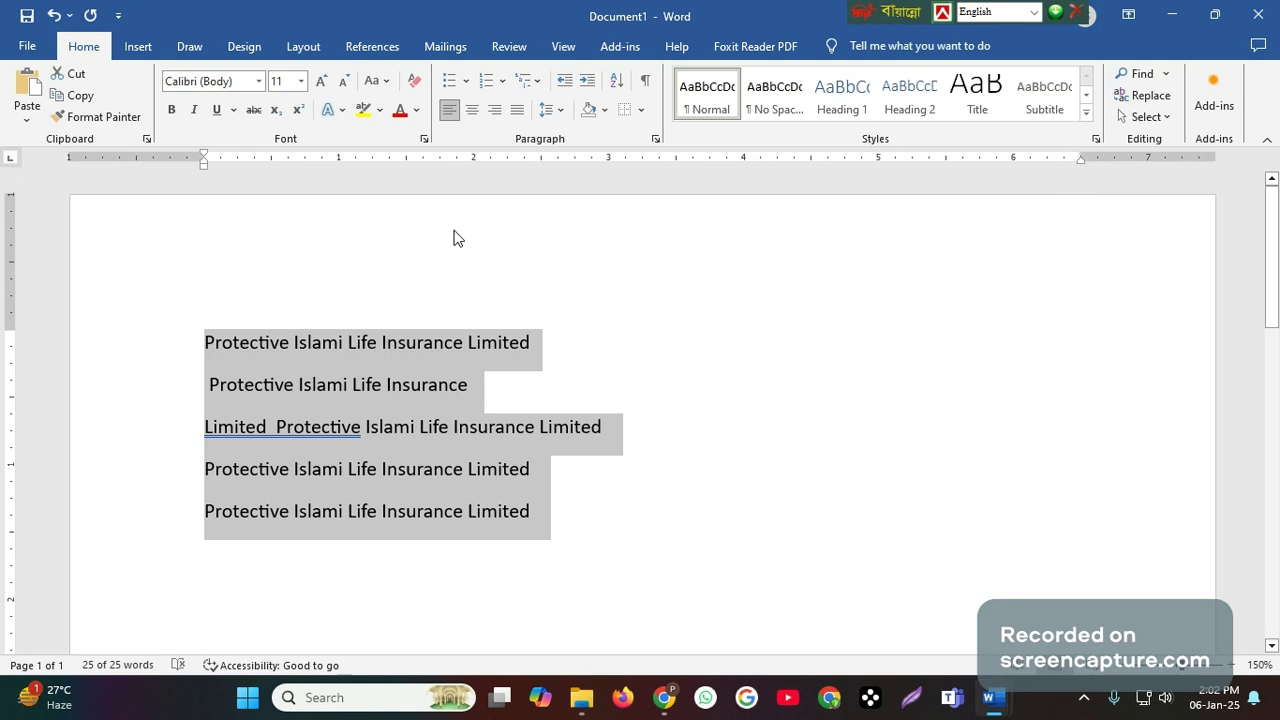
click(642, 110)
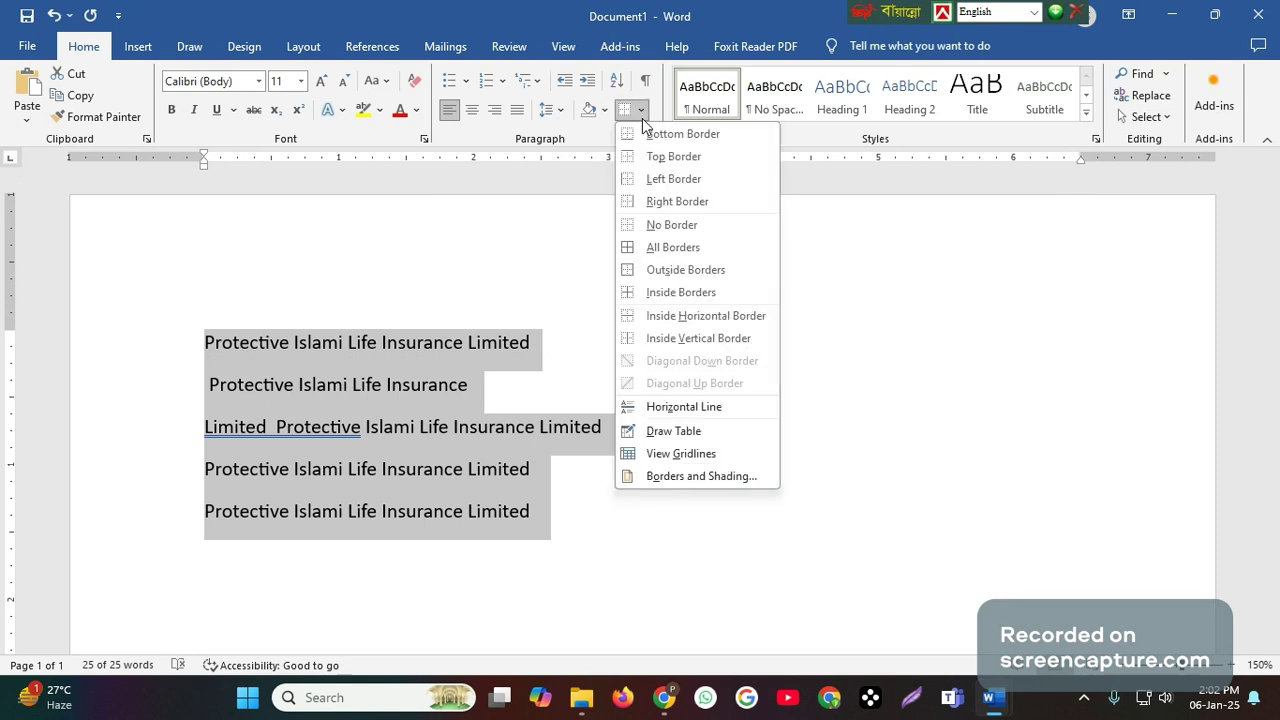
click(684, 474)
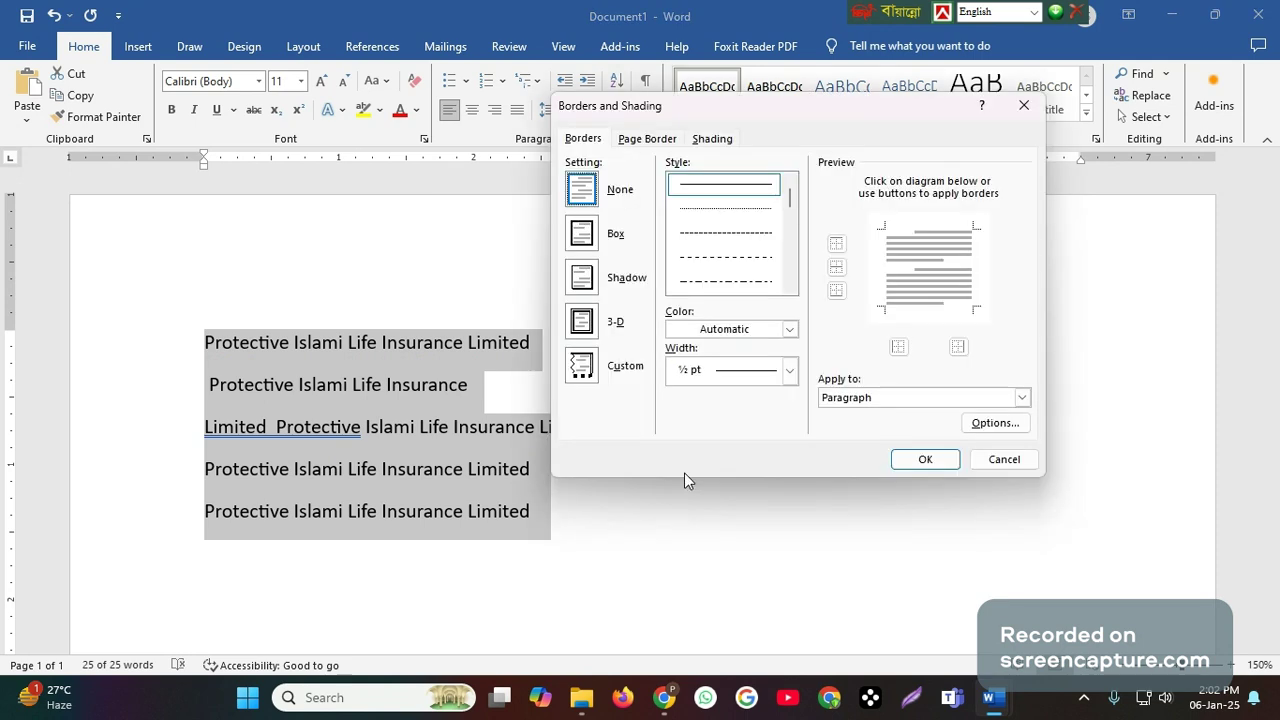
click(580, 229)
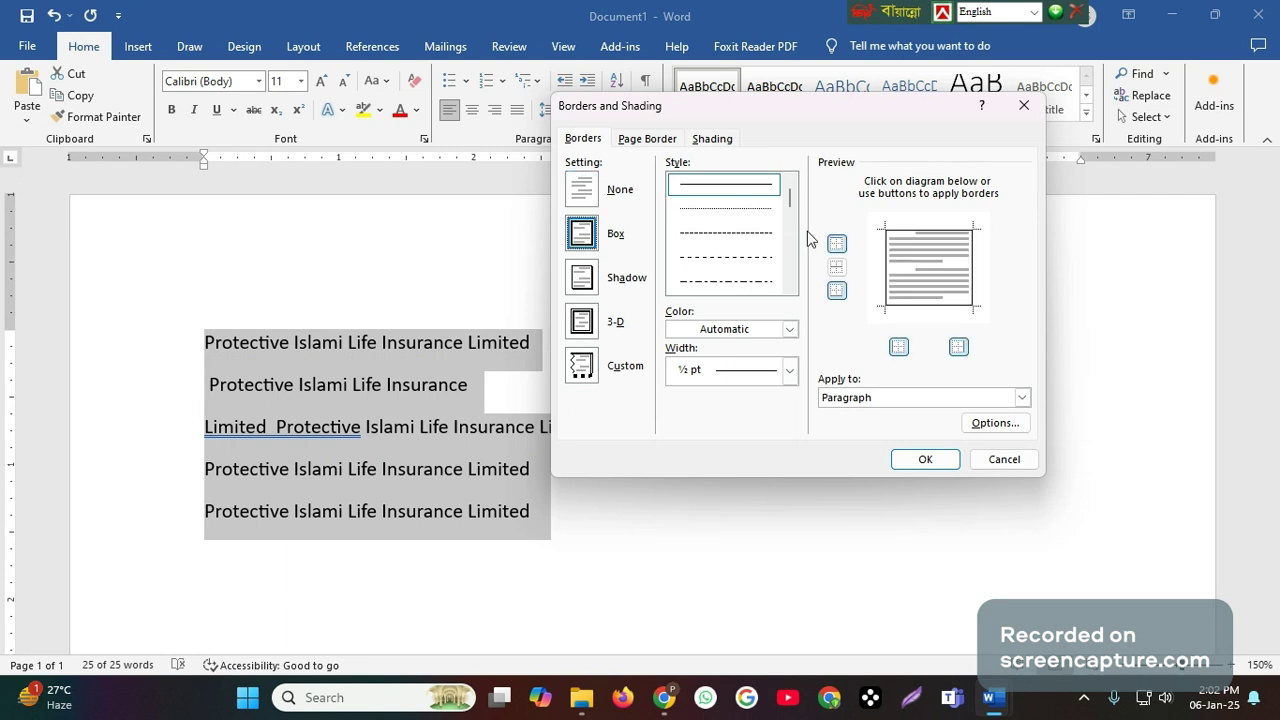
scroll(743, 253, down, 3)
click(737, 262)
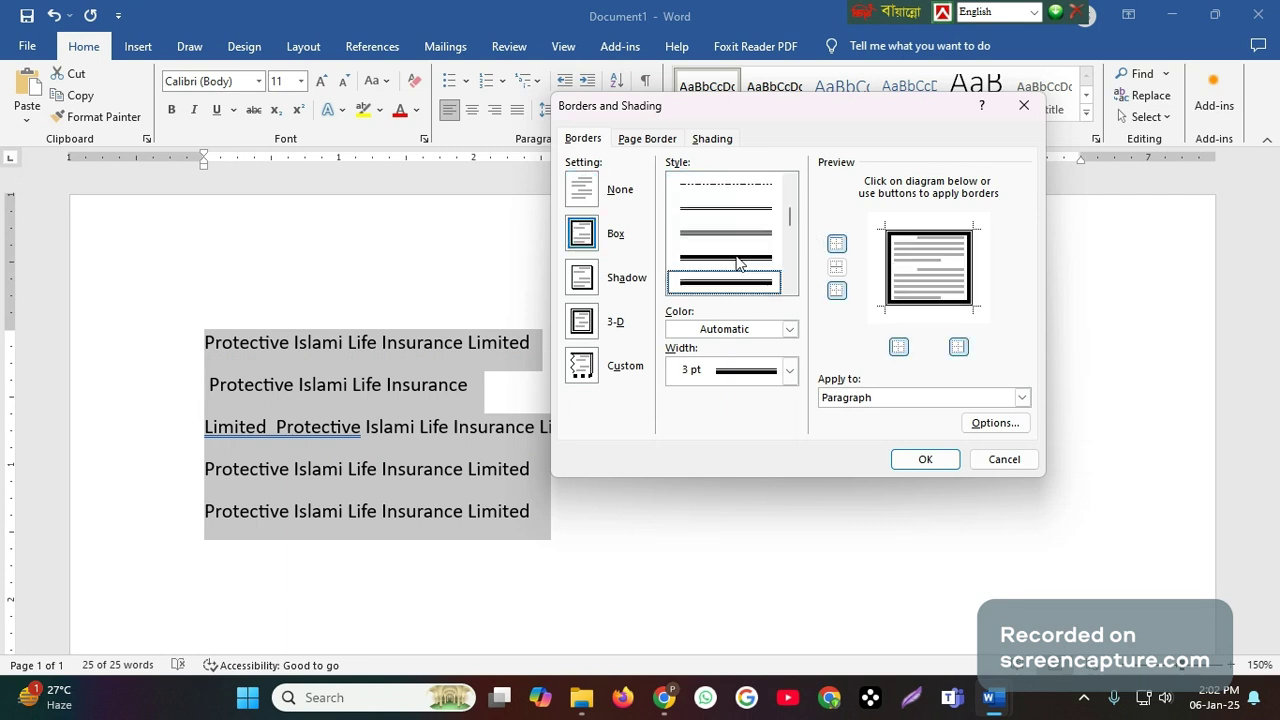
click(790, 329)
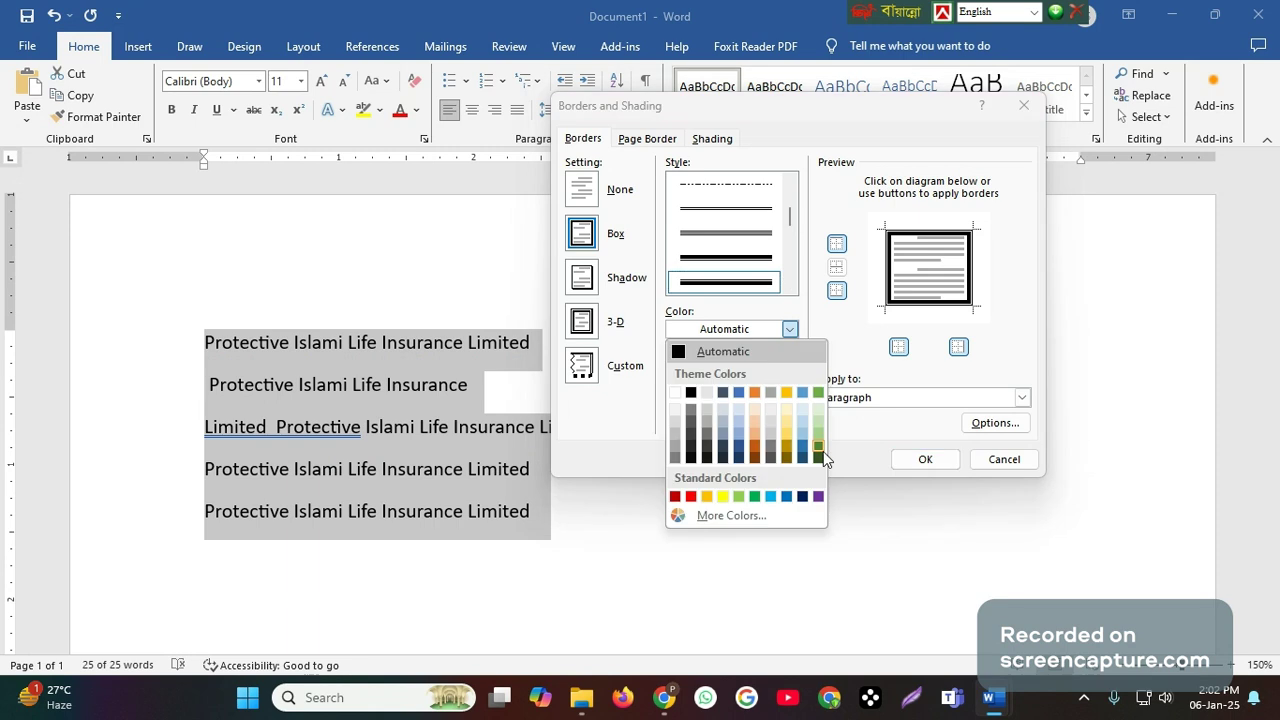
click(818, 447)
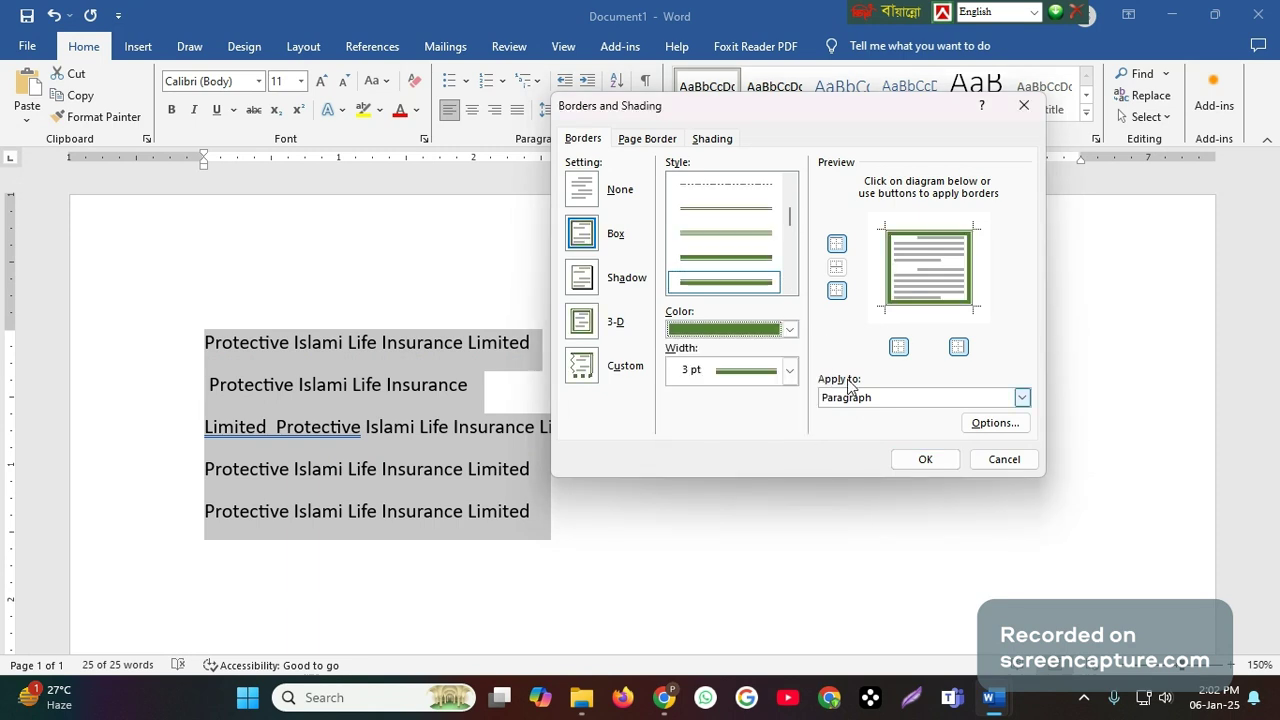
- Add a light gold shading fill for the paragraphs and apply it together with the border
click(716, 142)
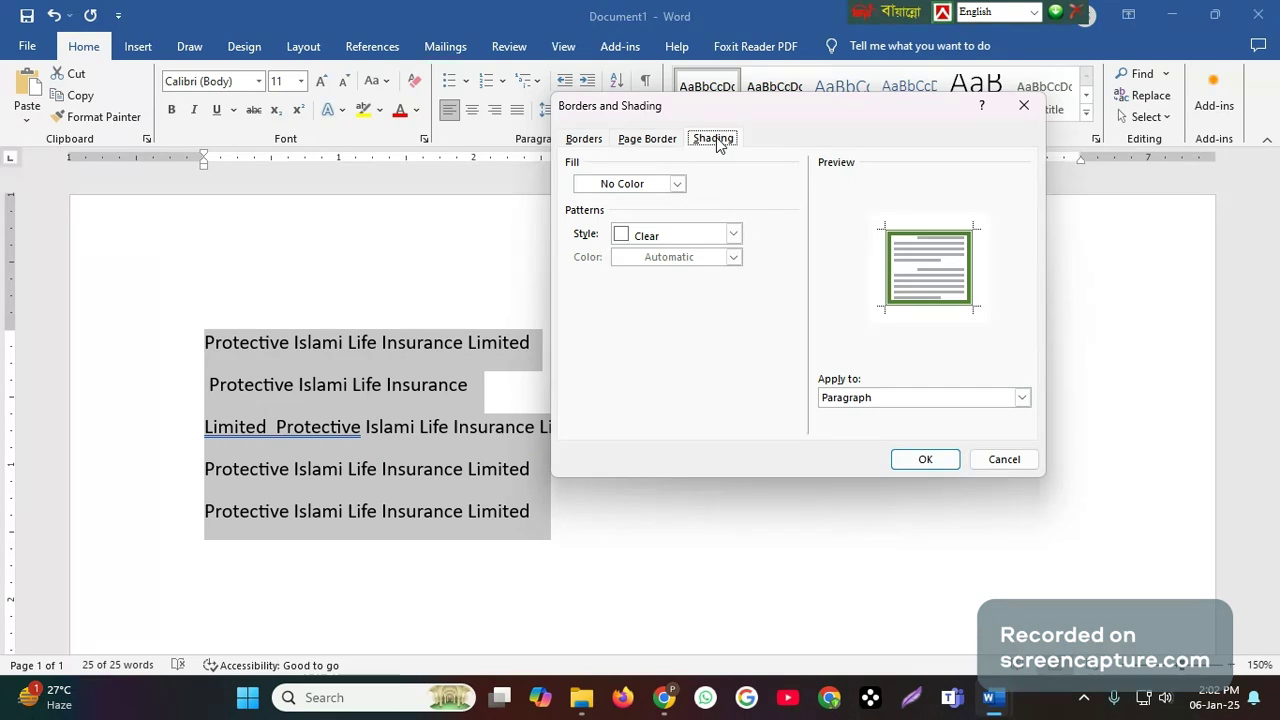
click(677, 184)
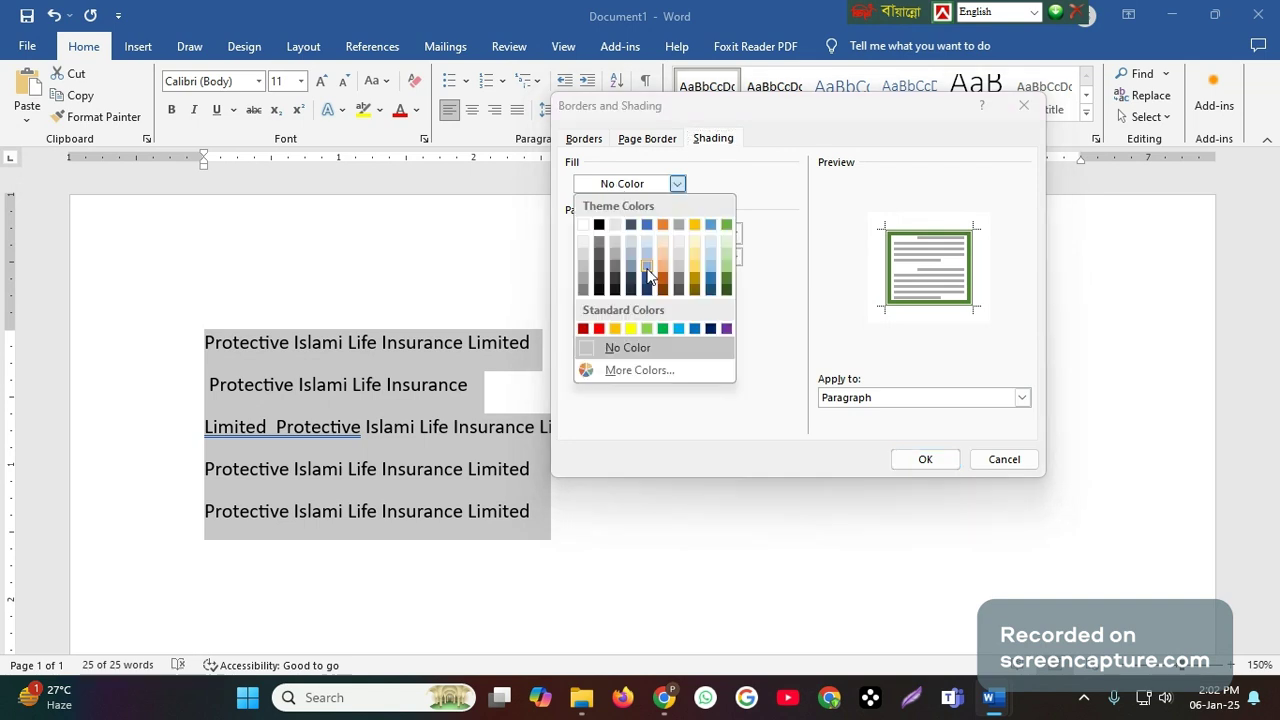
click(697, 250)
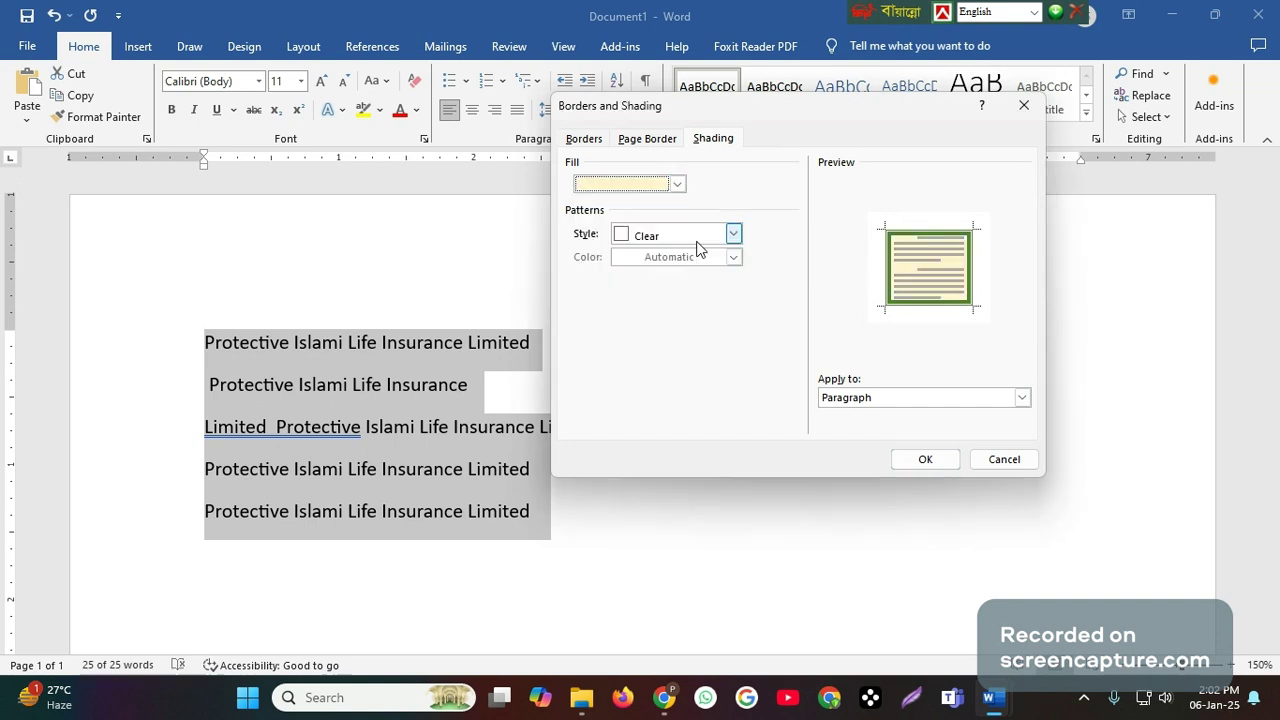
click(918, 459)
click(663, 524)
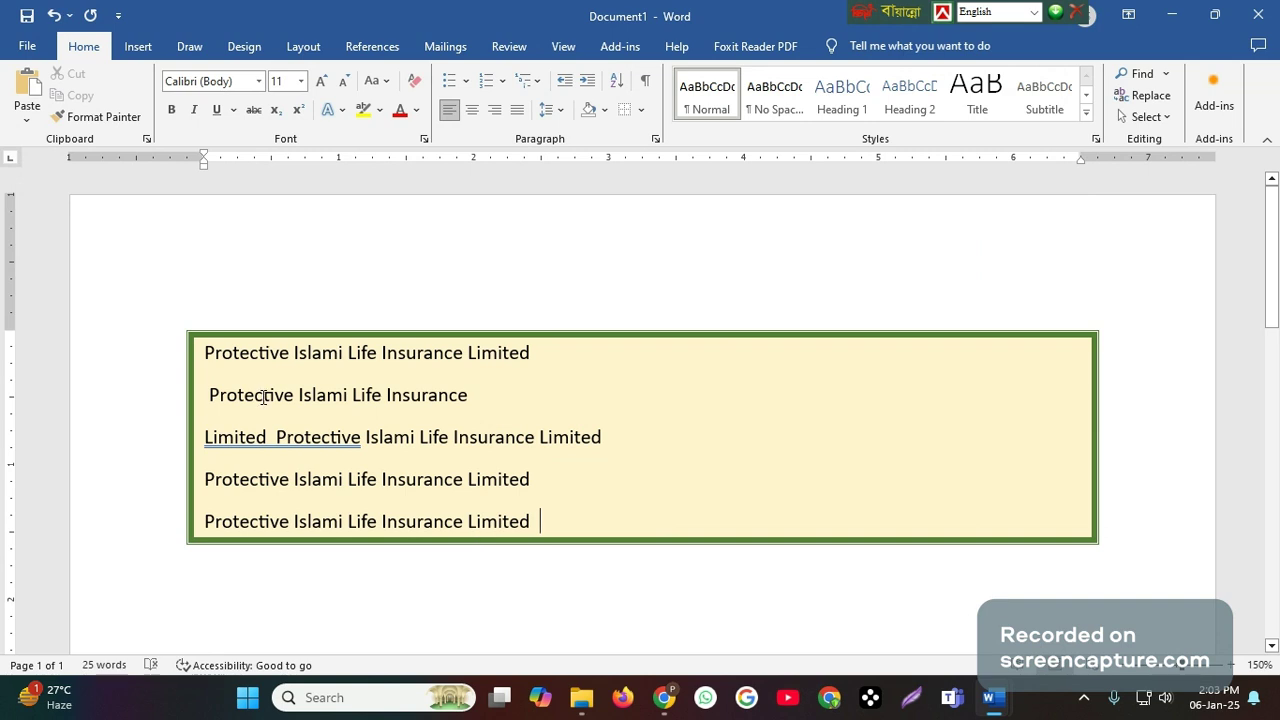
- Clear all formatting from the entire document to remove the green border and gold shading
key(ctrl+a)
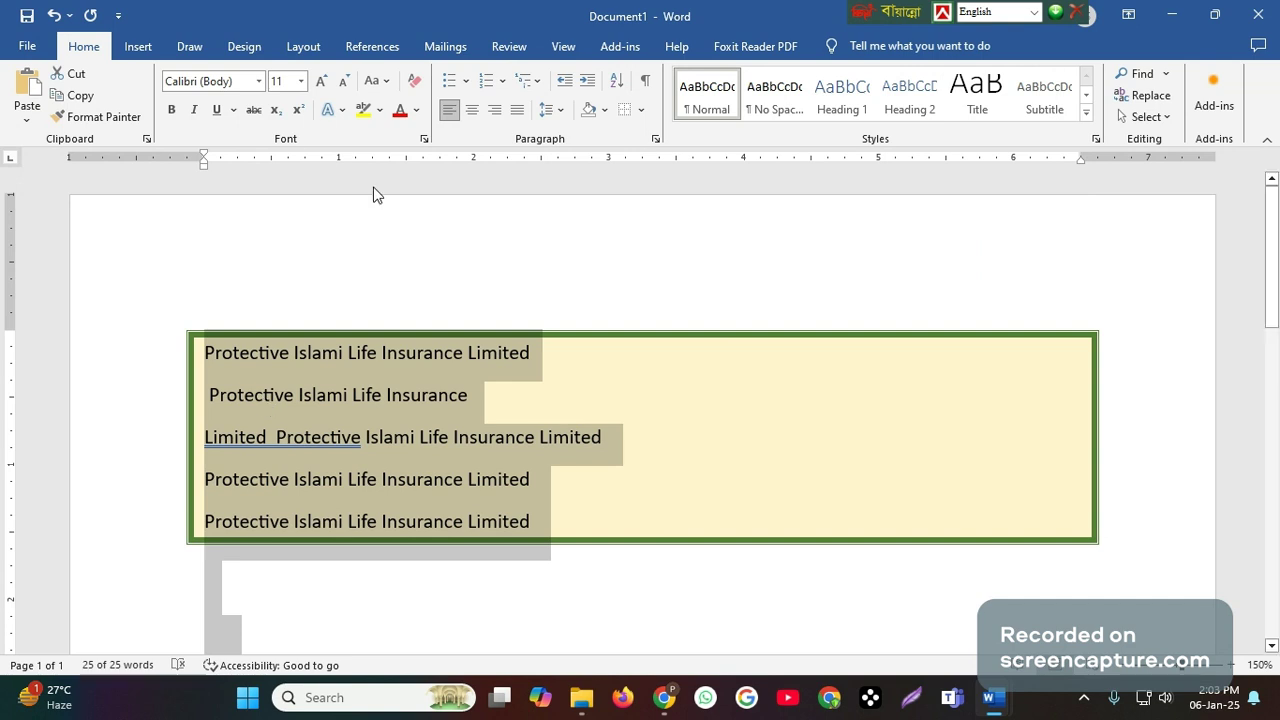
click(415, 82)
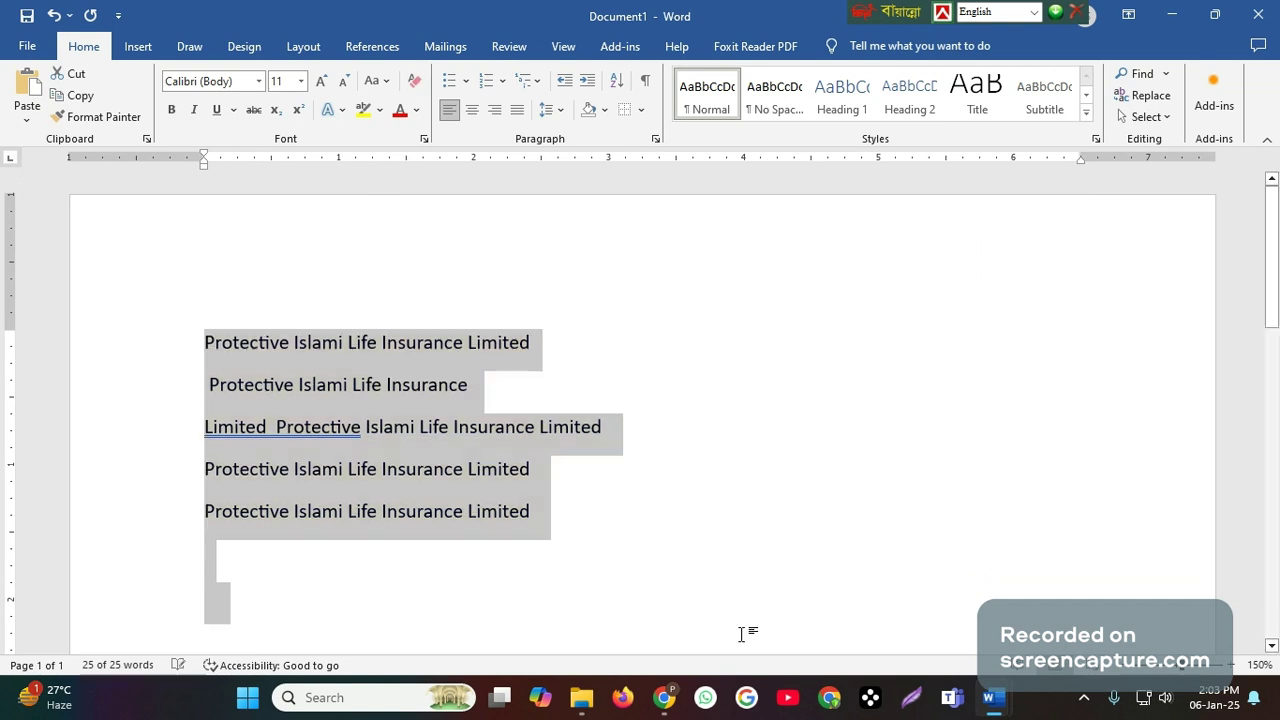
click(636, 562)
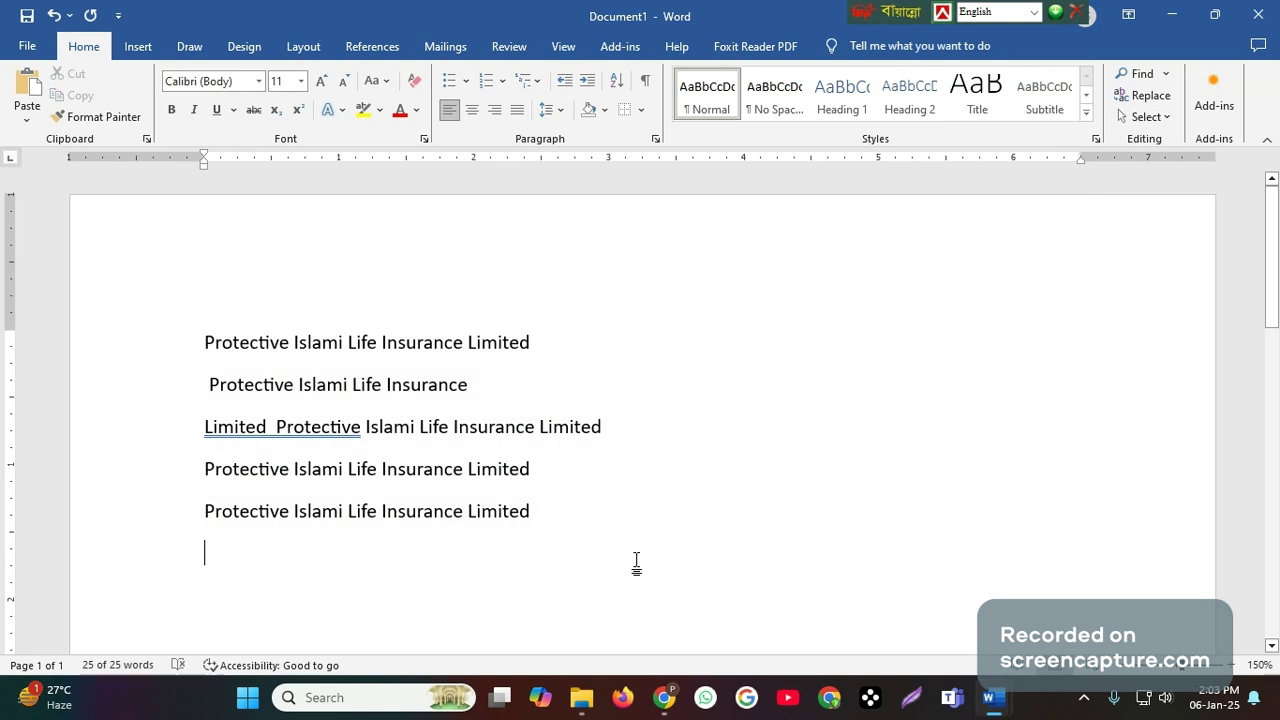
click(552, 510)
- Switch to the Routine document and insert "Page" before "Border" in the second topic of the seventh-class list
mouse_move(987, 705)
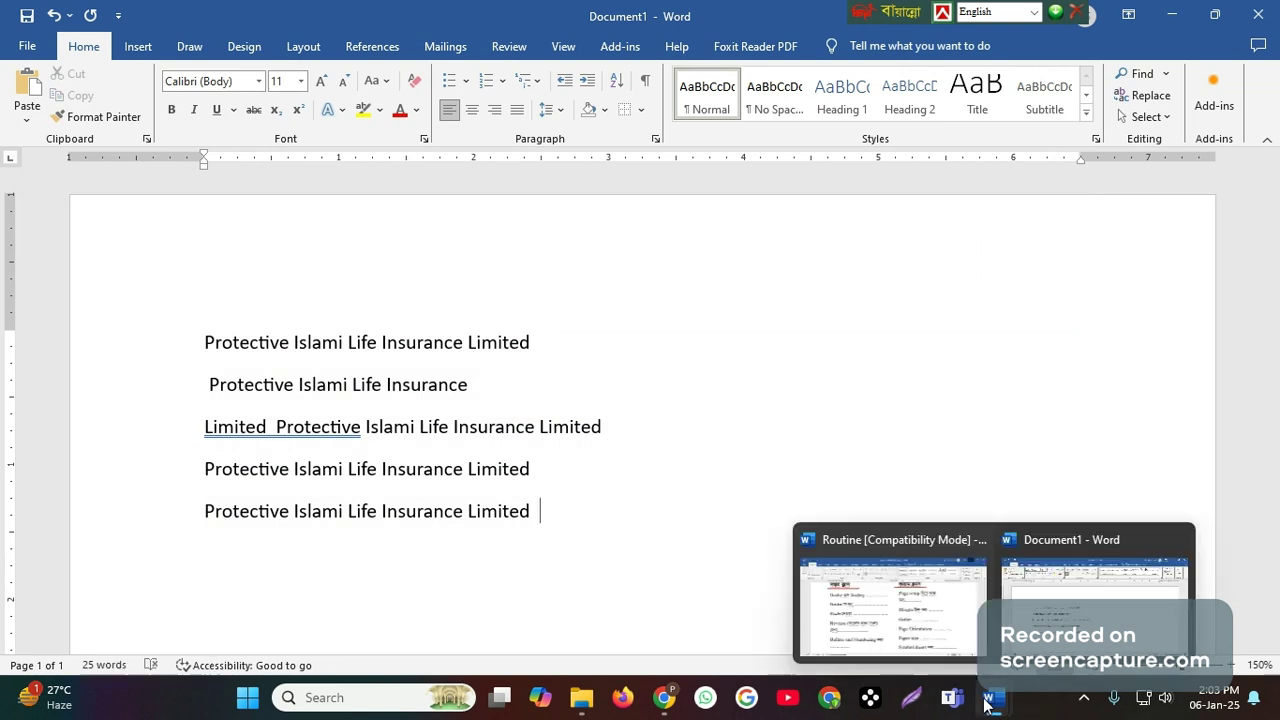
click(912, 598)
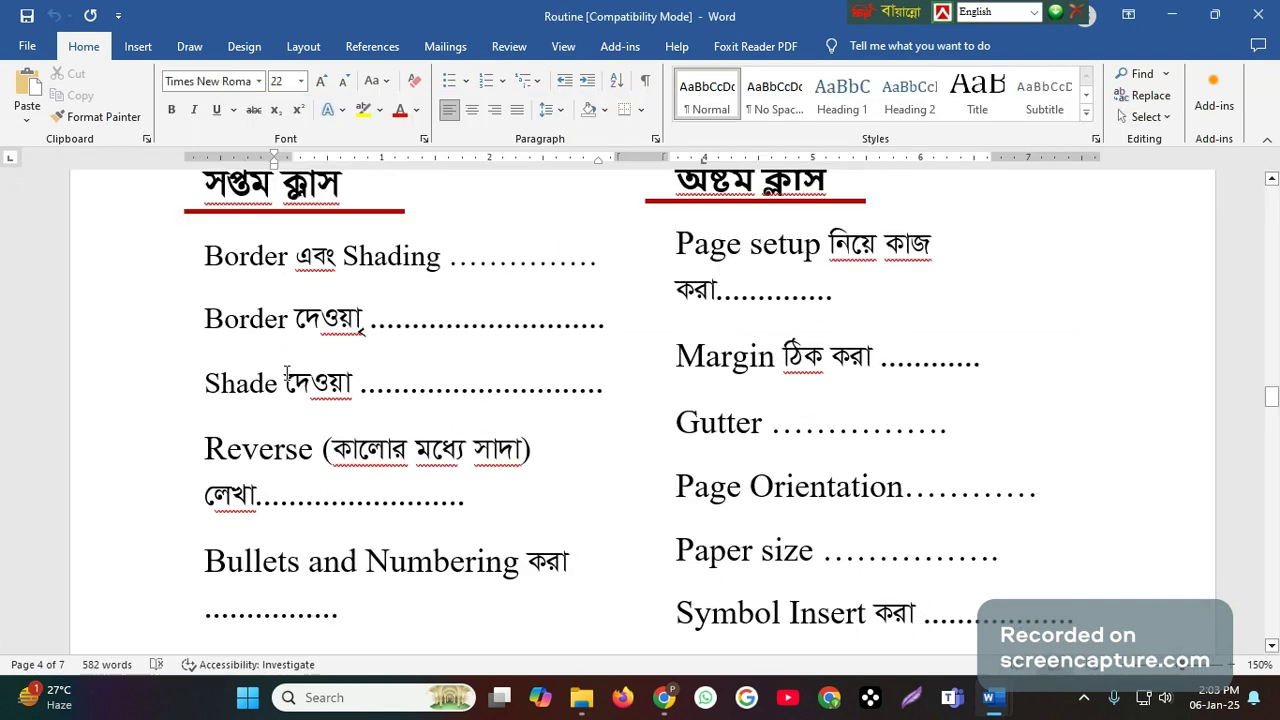
click(234, 330)
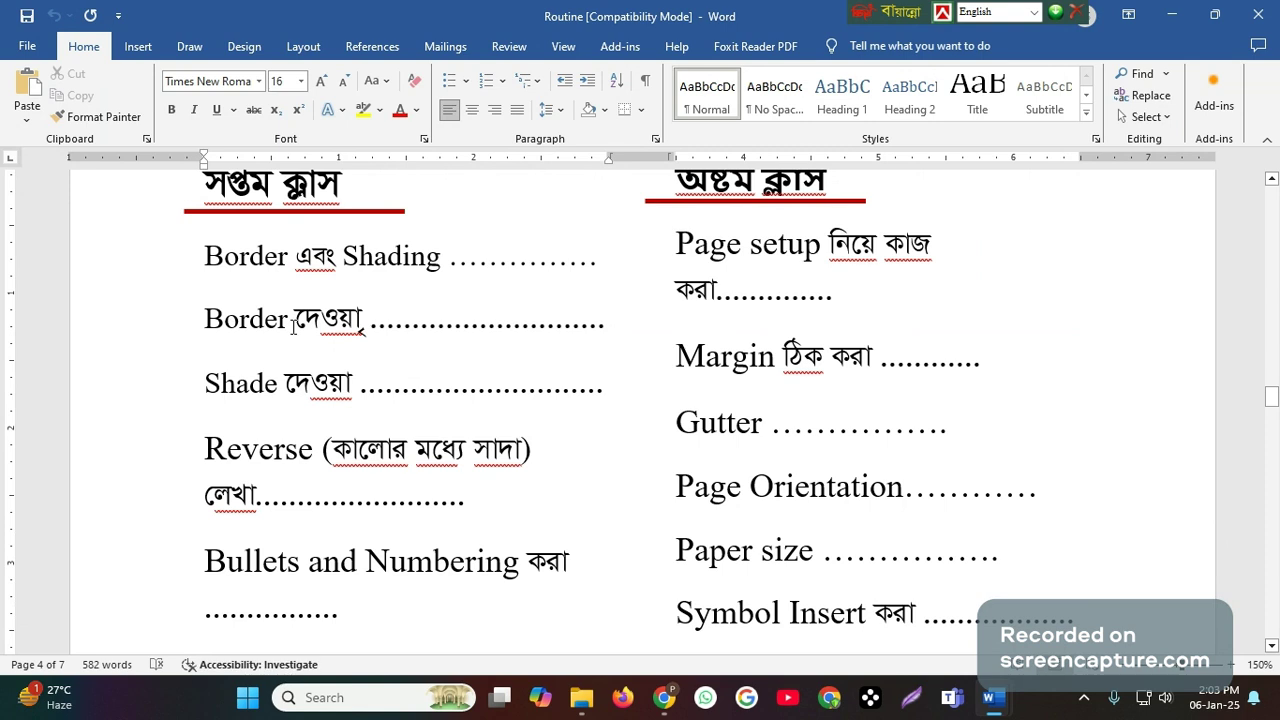
text(P)
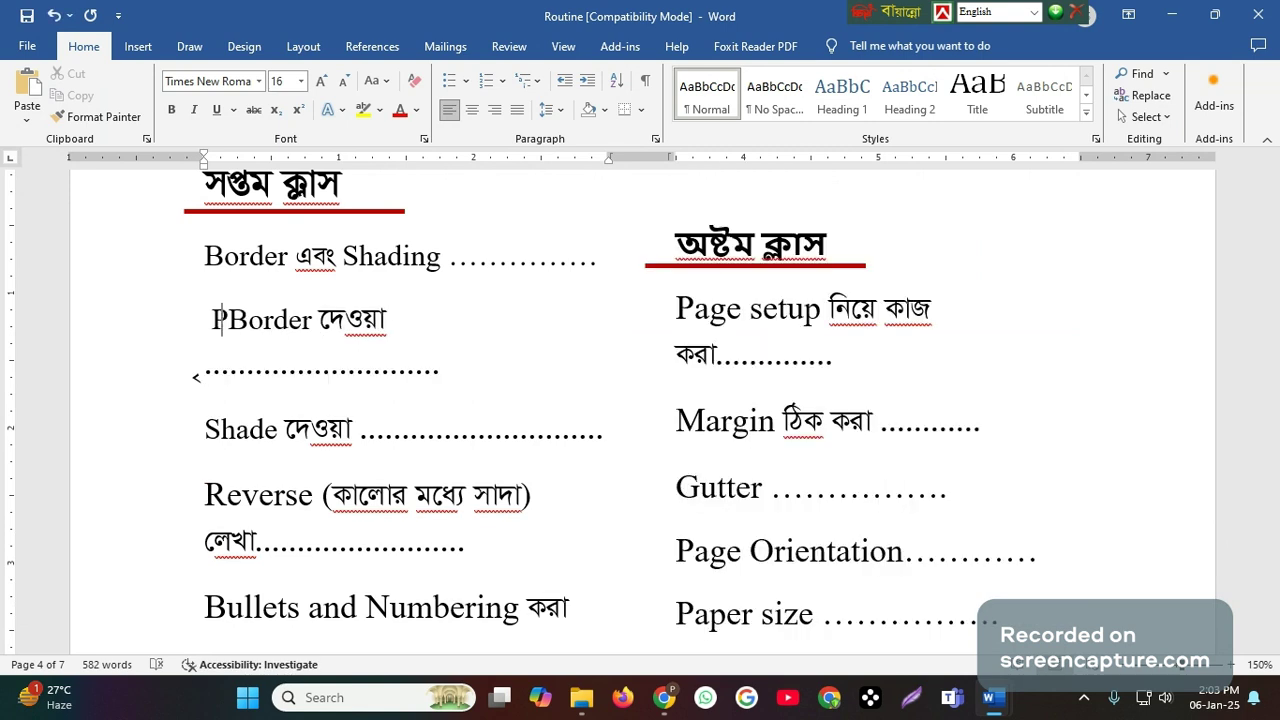
text(age)
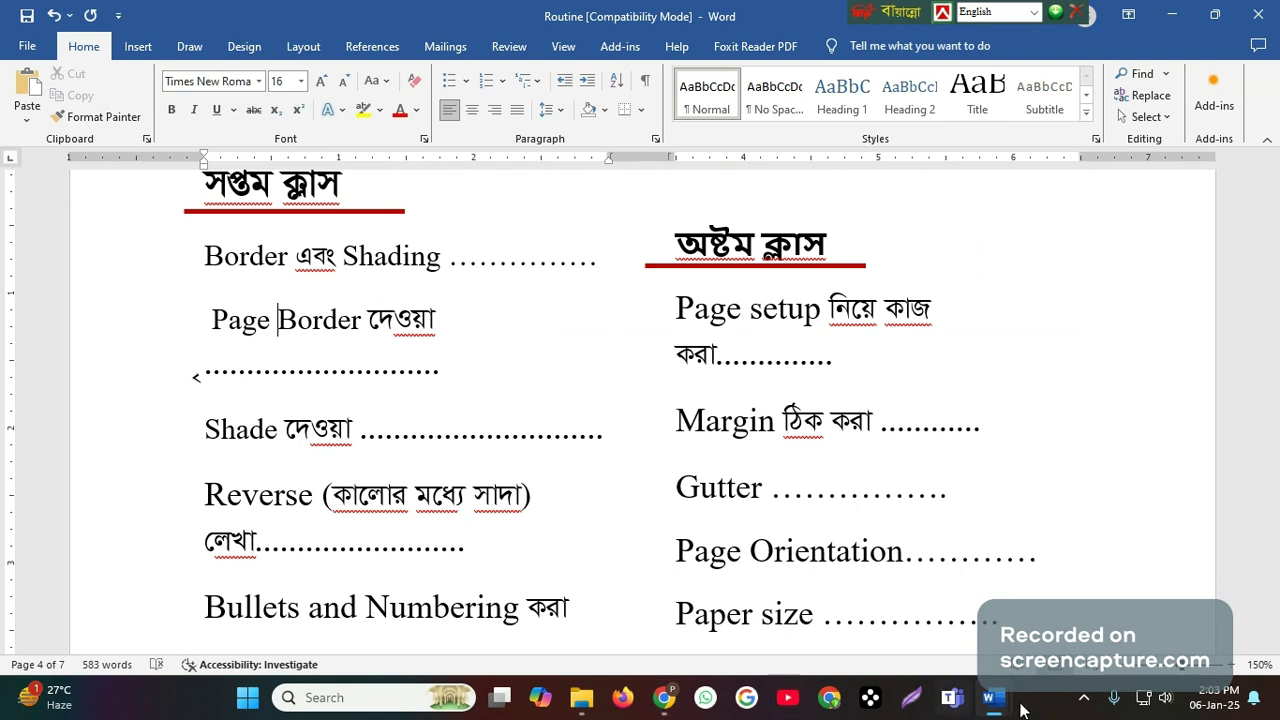
- Return to Document1 and look over the whole page at 100% zoom
mouse_move(990, 707)
click(1035, 625)
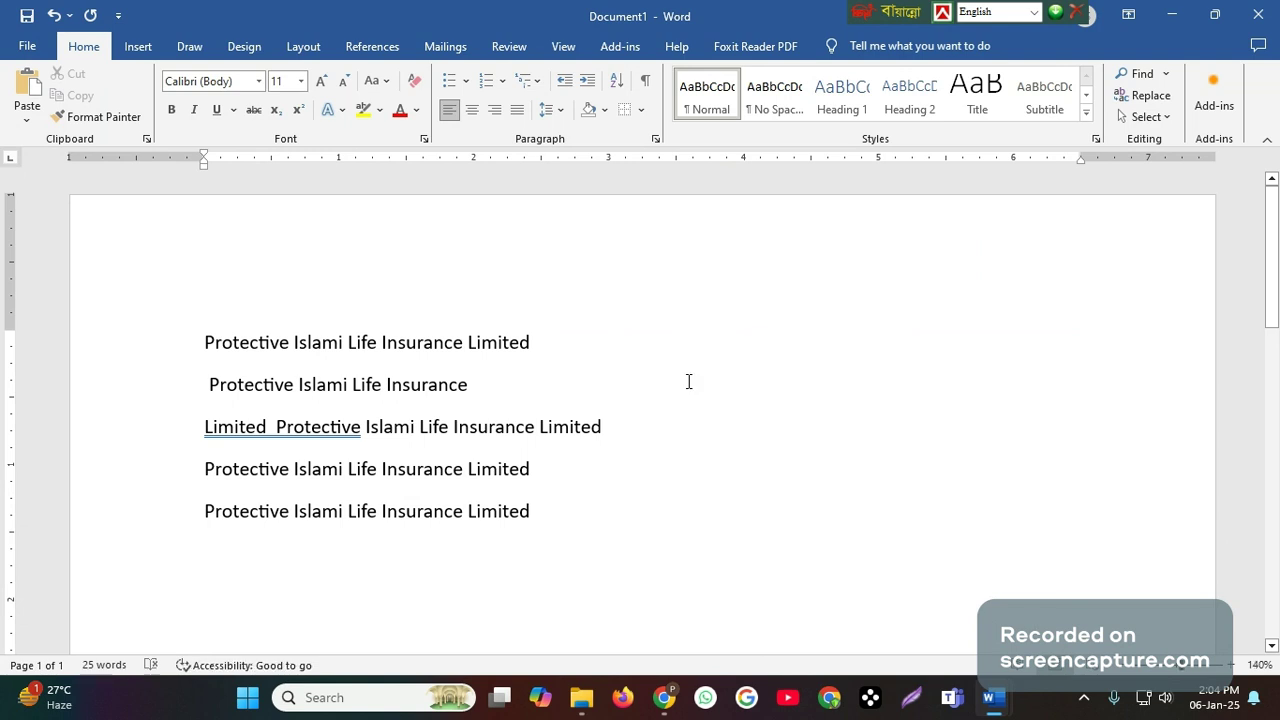
ctrl+scroll(688, 381, down, 4)
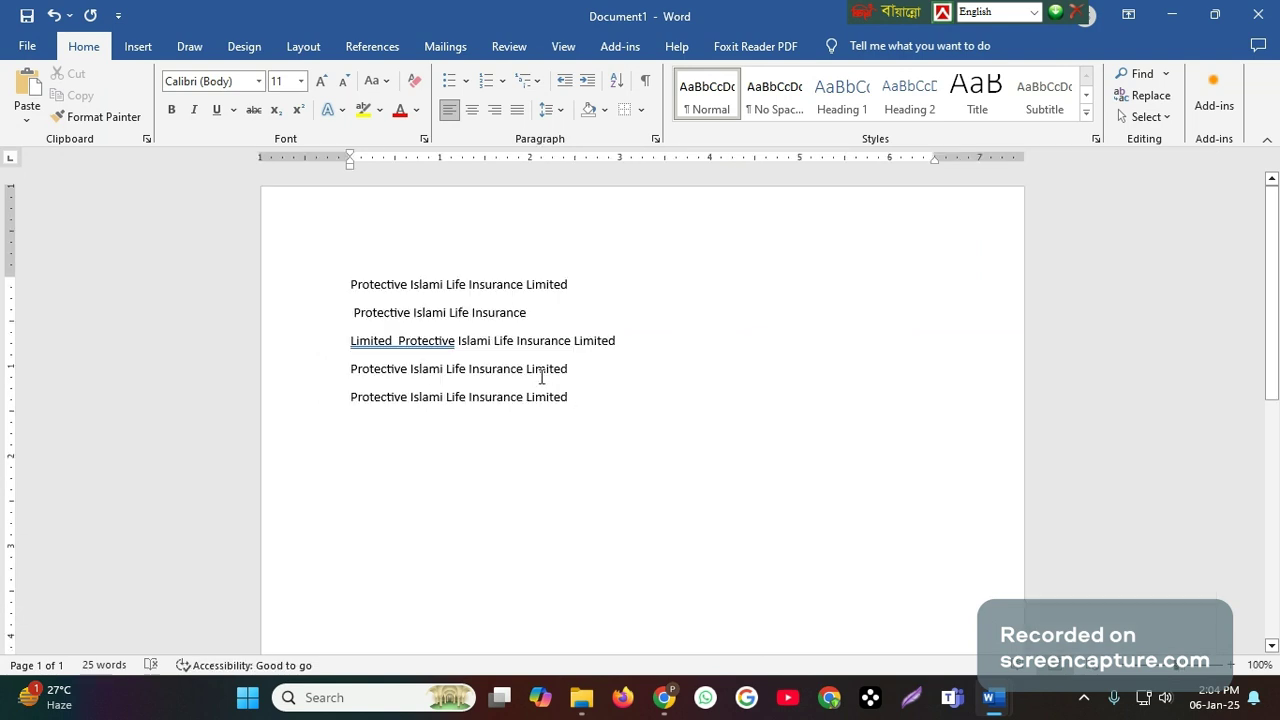
scroll(541, 376, down, 3)
scroll(525, 375, down, 3)
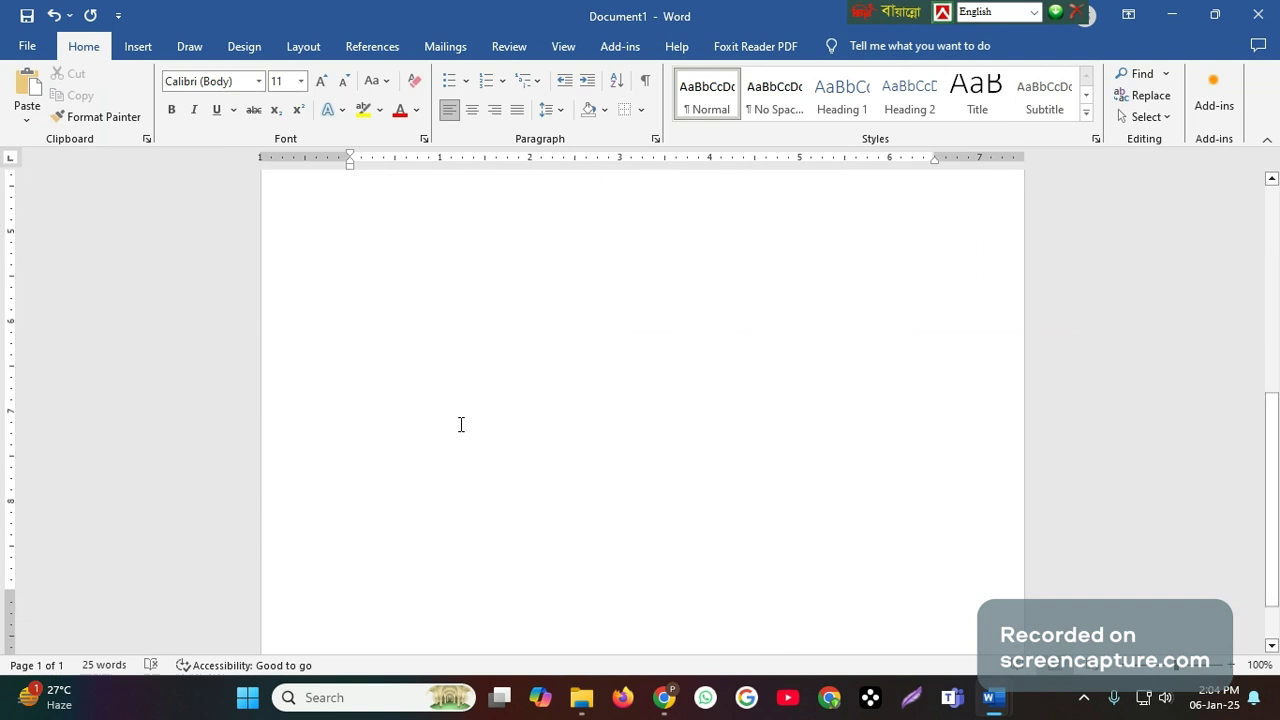
scroll(467, 412, up, 3)
scroll(473, 402, up, 3)
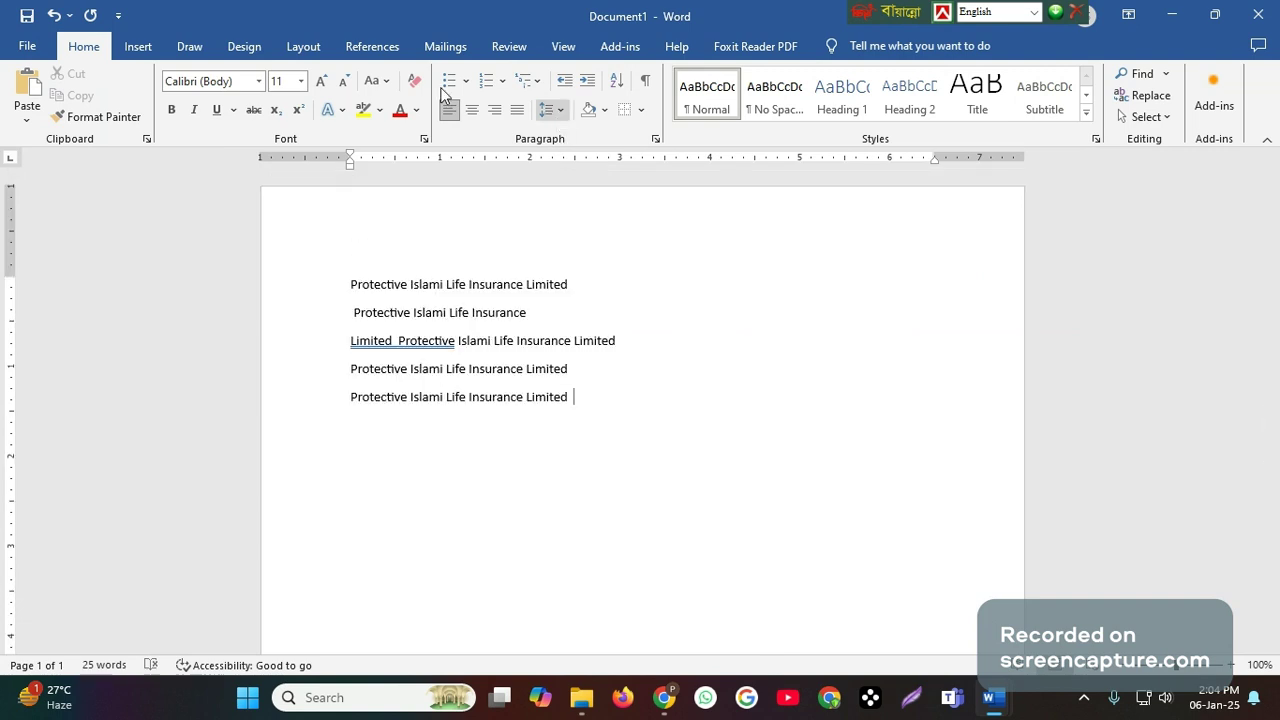
- Look at the Page Border settings in Borders and Shading, leaving the document without a page border
click(243, 47)
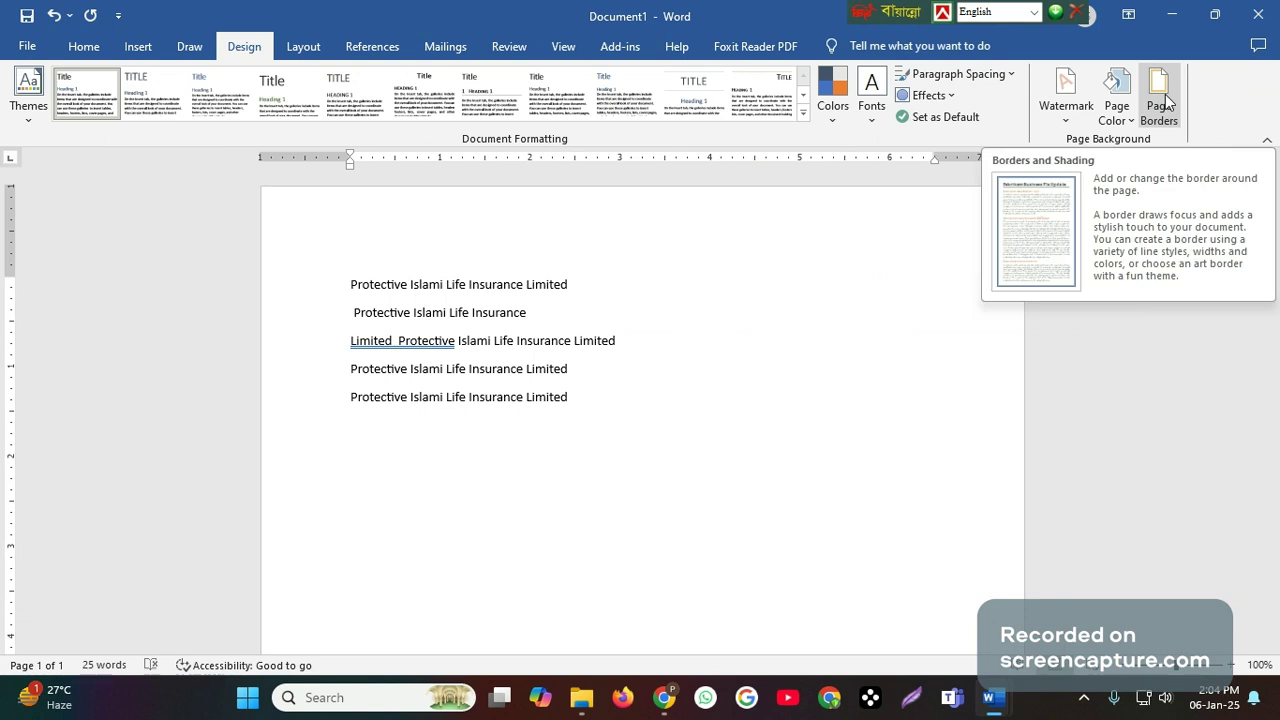
click(84, 46)
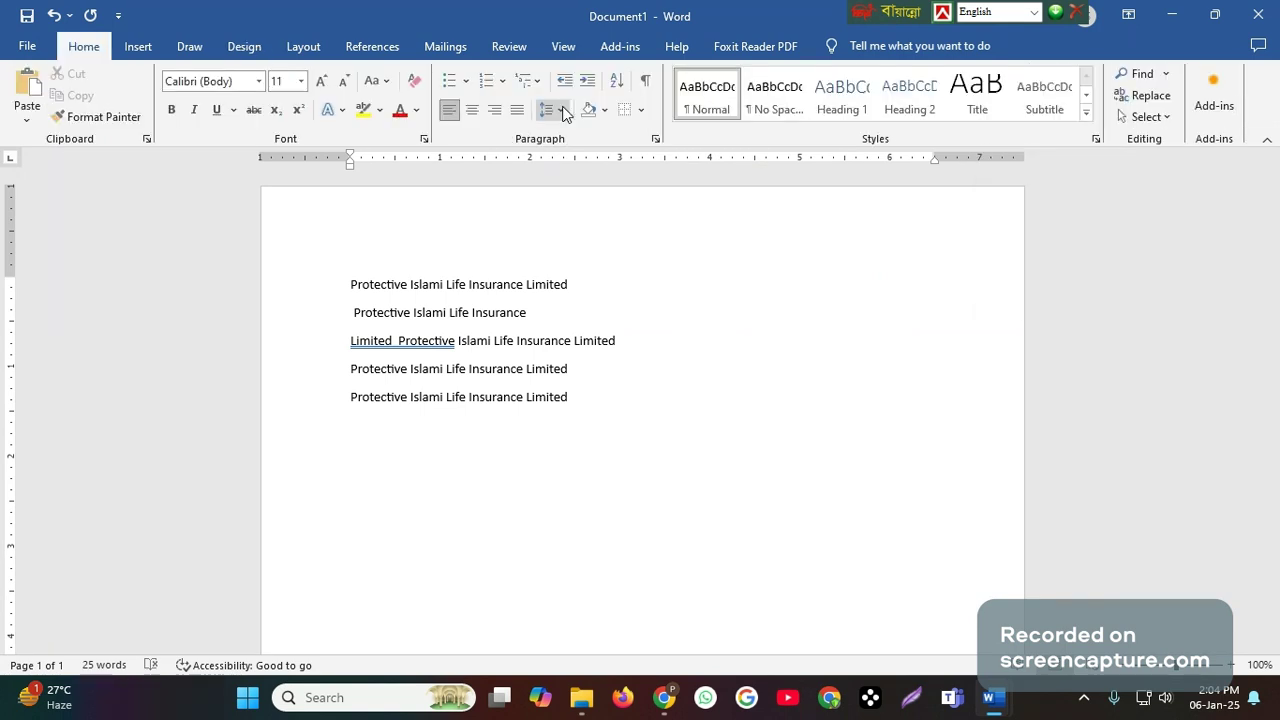
click(655, 138)
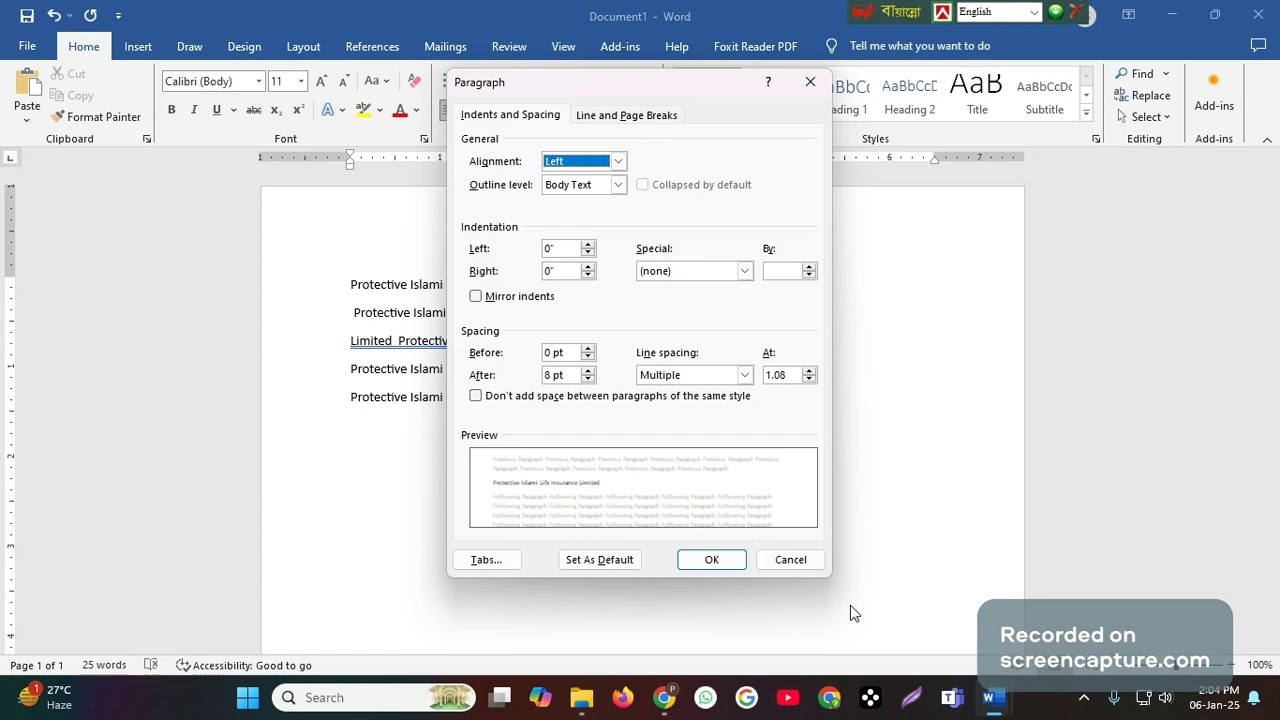
key(Escape)
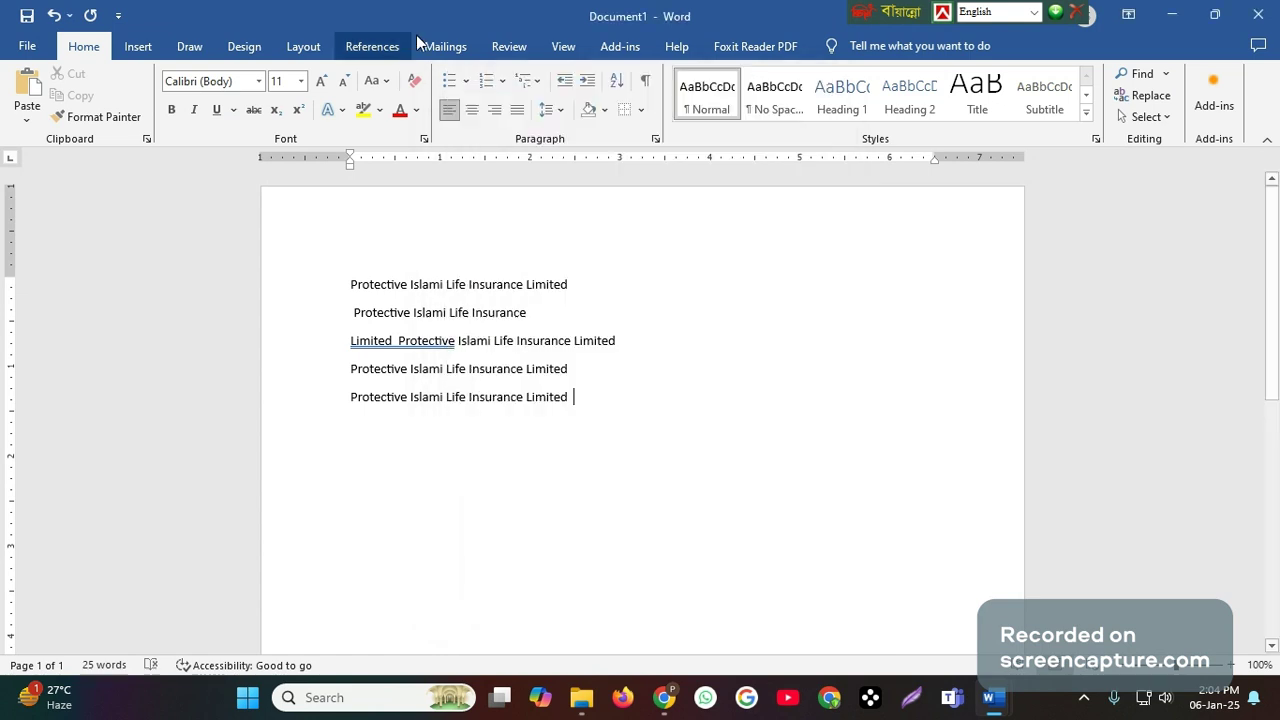
click(639, 112)
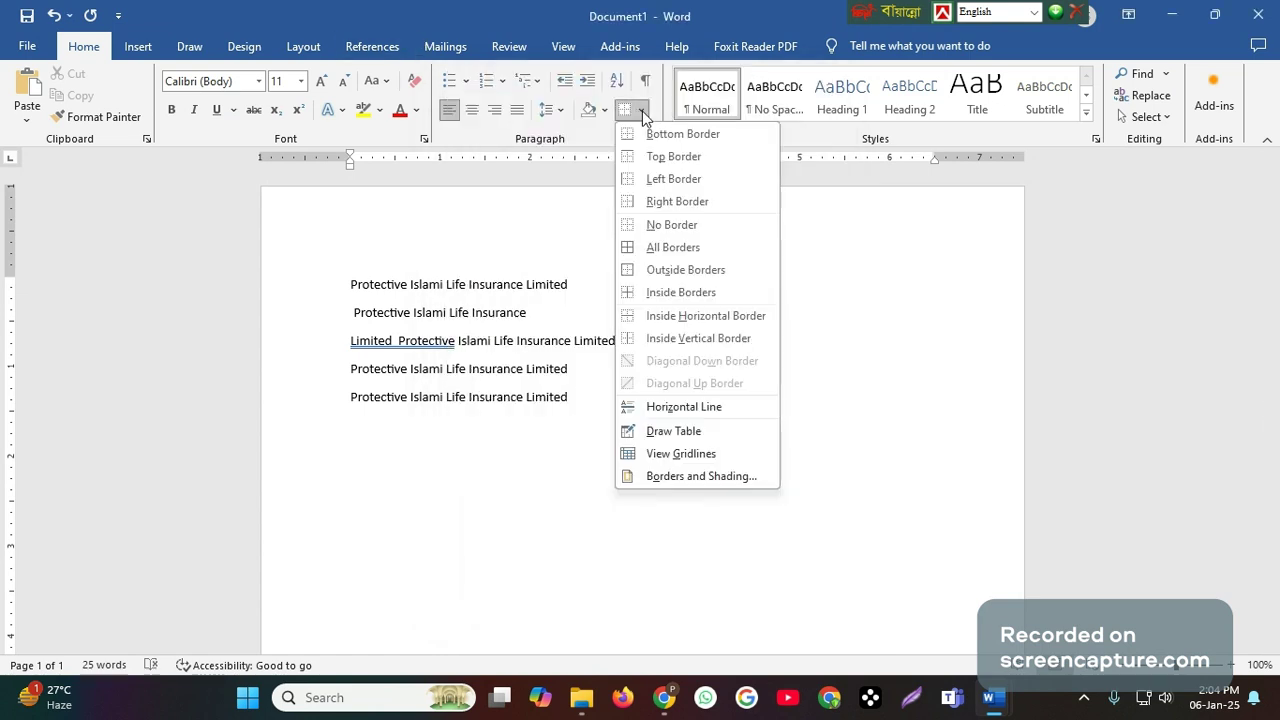
click(716, 477)
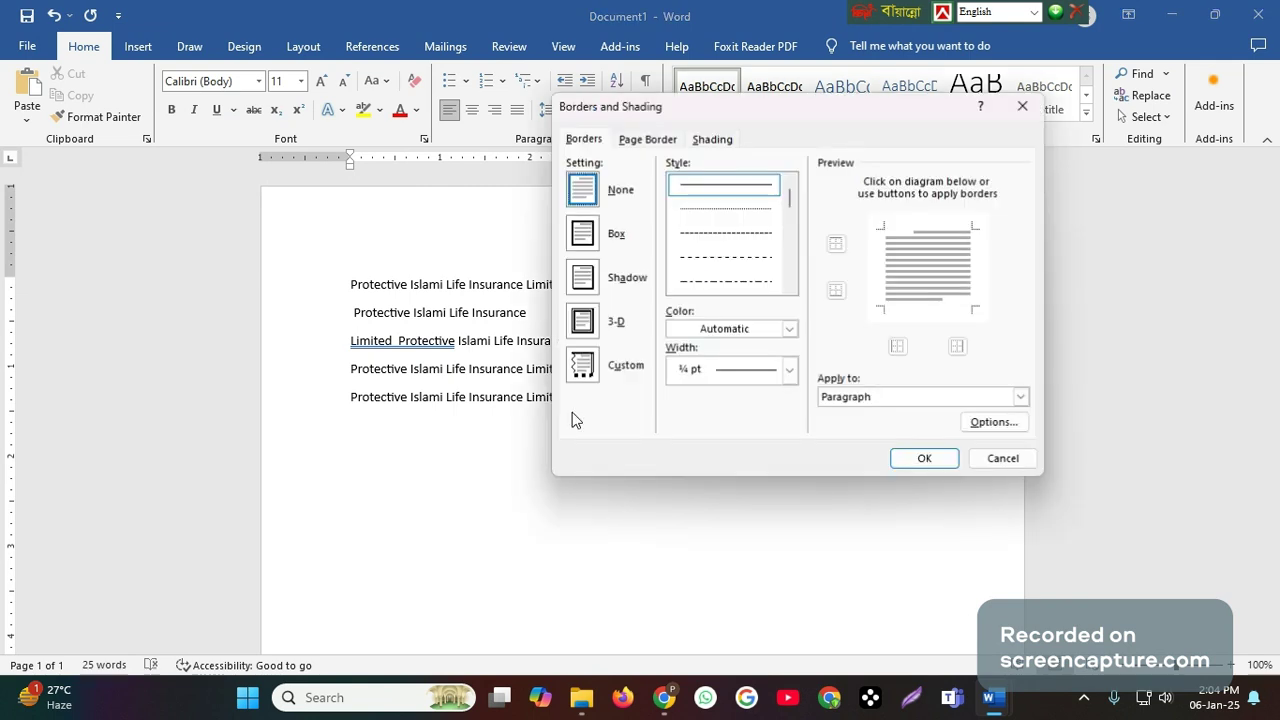
click(647, 142)
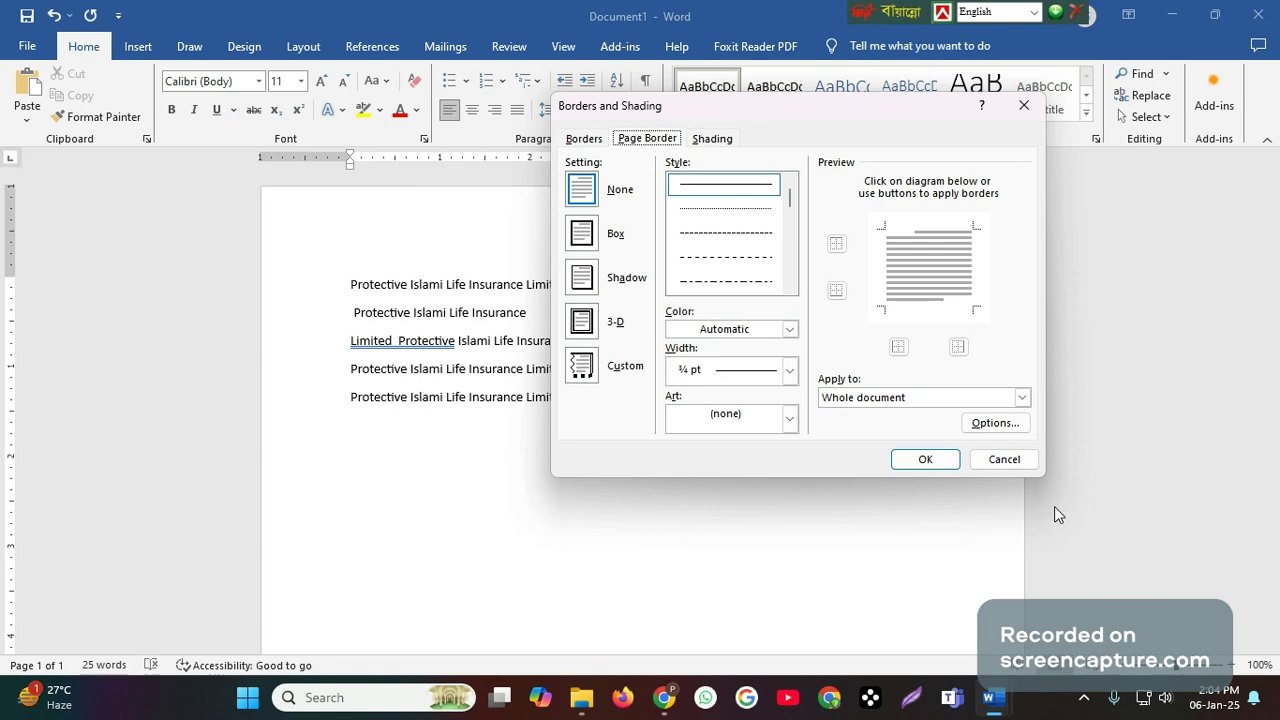
click(1008, 459)
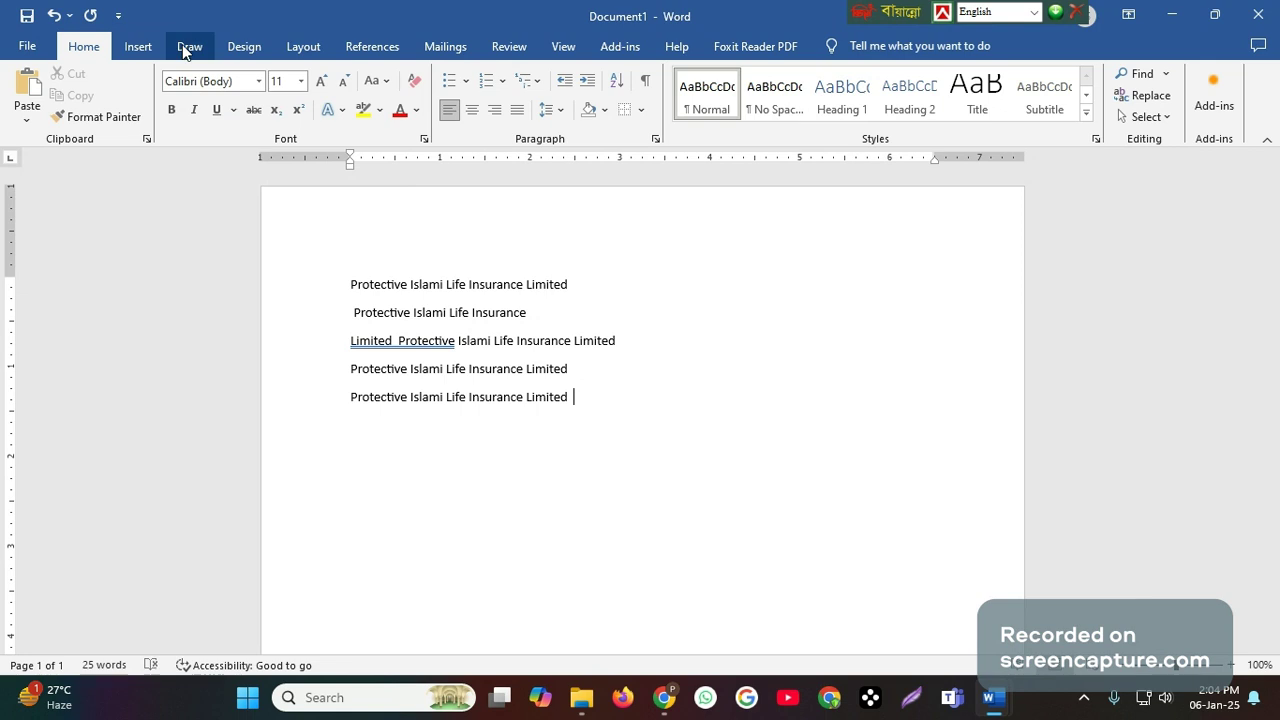
- Look through the Borders, Shading and Page Border settings in the Borders and Shading dialog
click(244, 46)
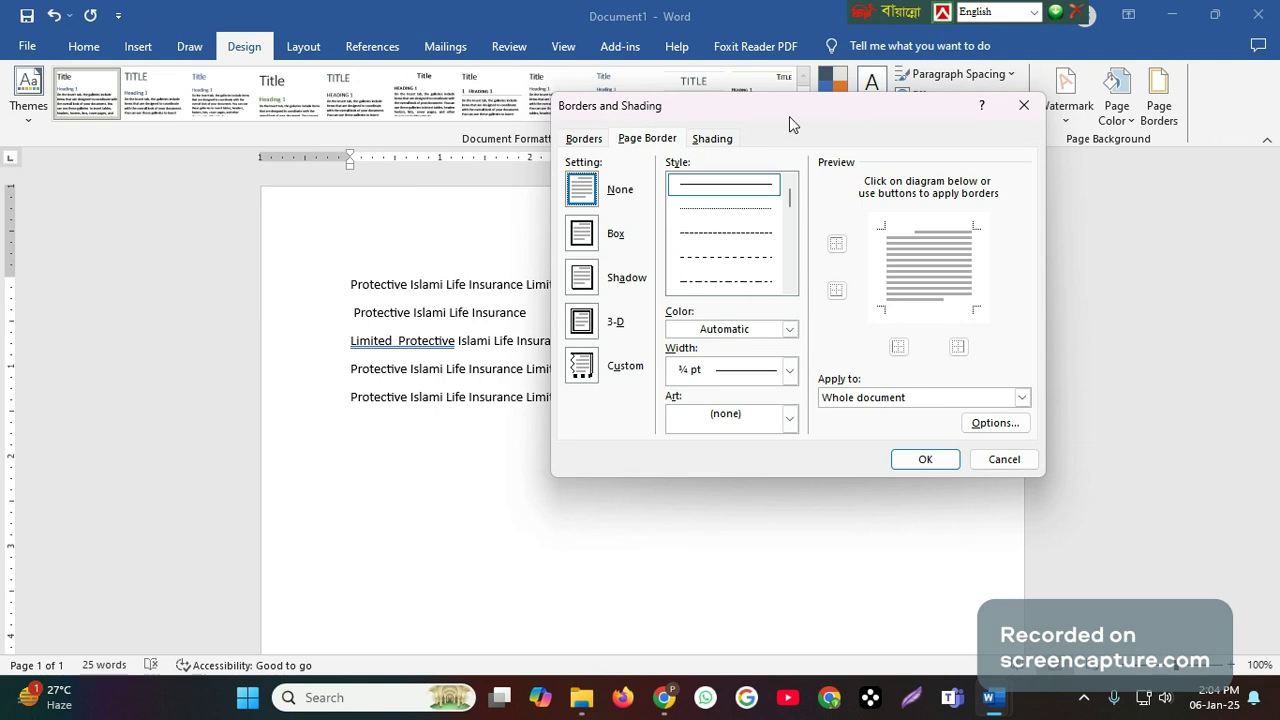
drag(793, 117, 881, 157)
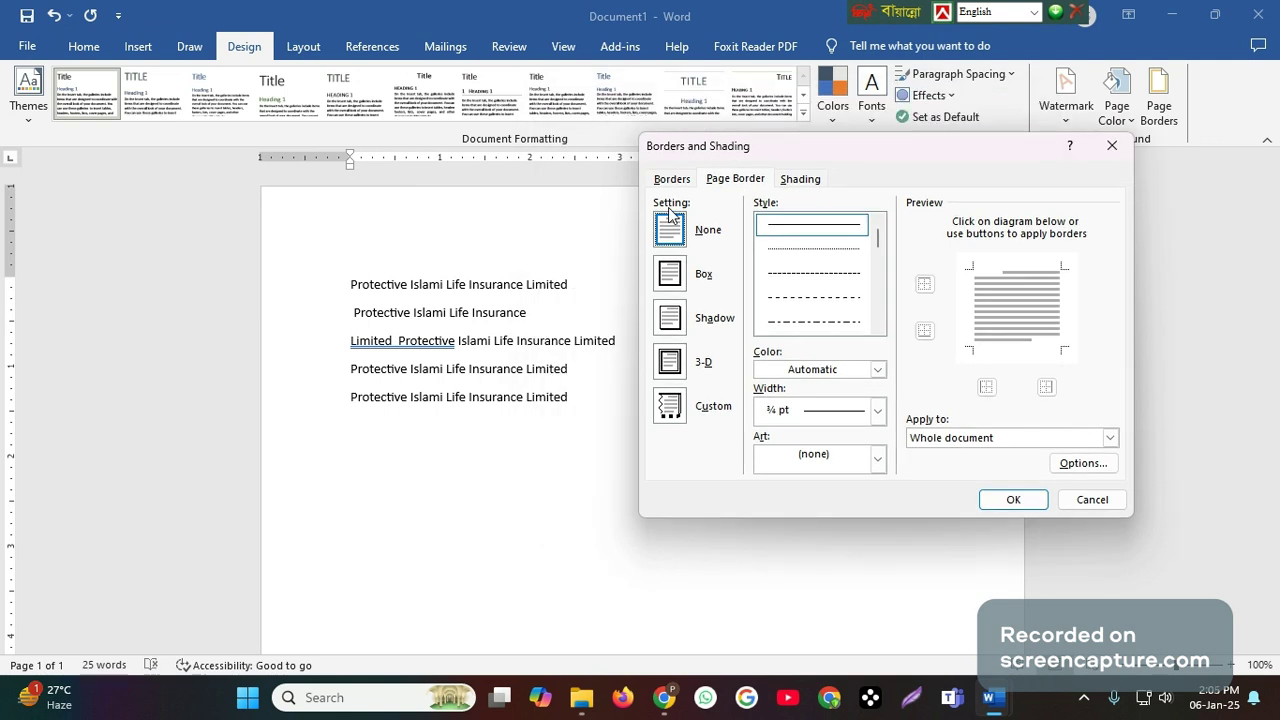
click(674, 181)
click(800, 181)
click(674, 184)
click(742, 180)
- Apply a red 3 pt triple-line box page border to the whole document and check it down the page
scroll(852, 288, down, 3)
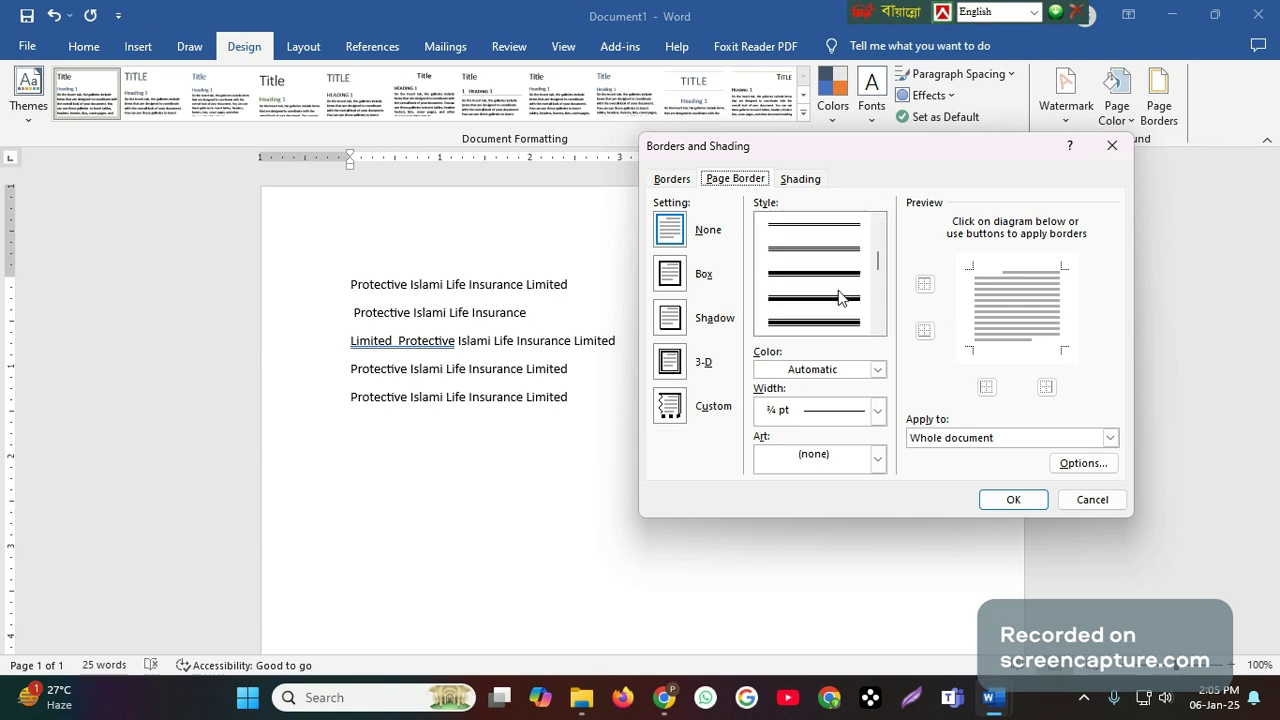
scroll(830, 280, down, 2)
click(812, 322)
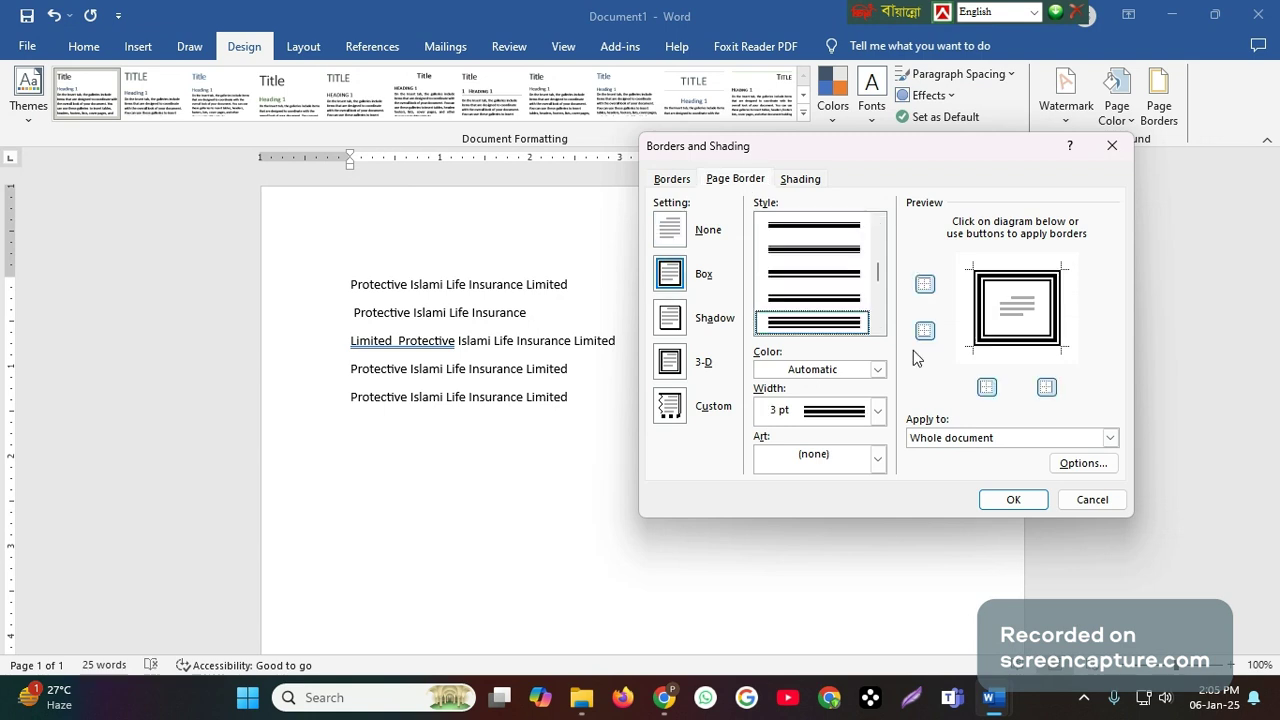
click(877, 370)
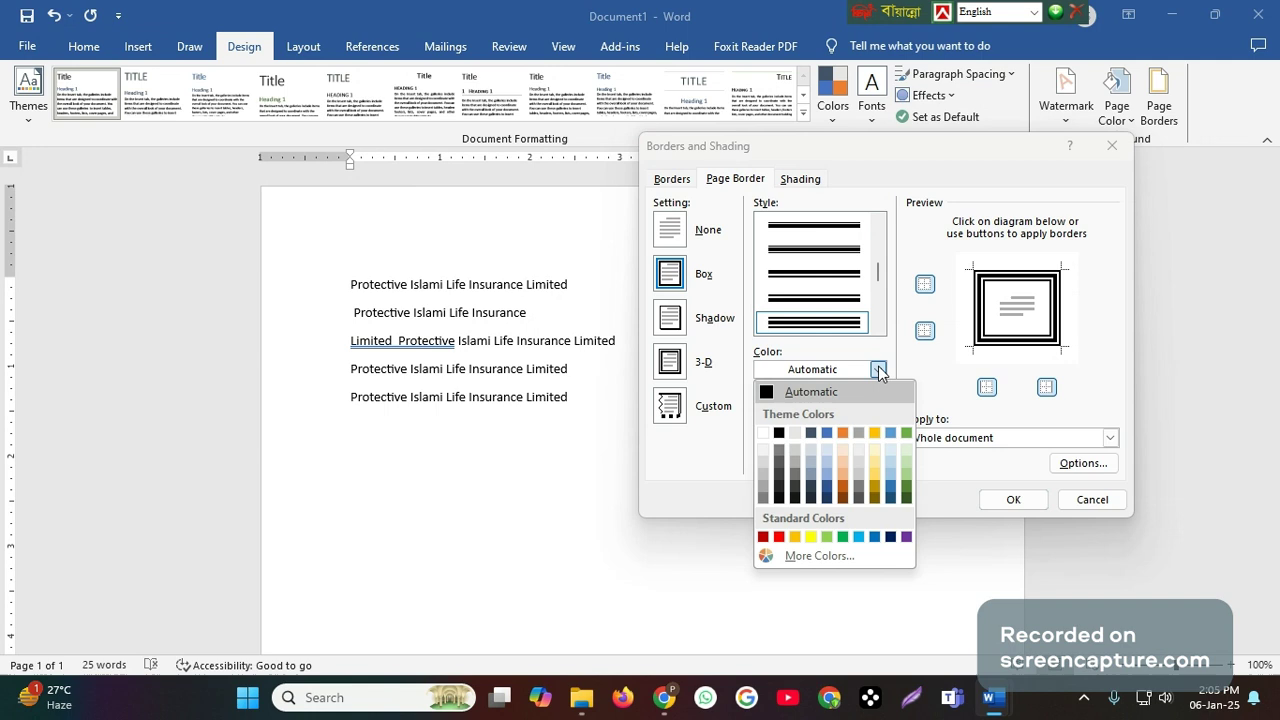
click(779, 537)
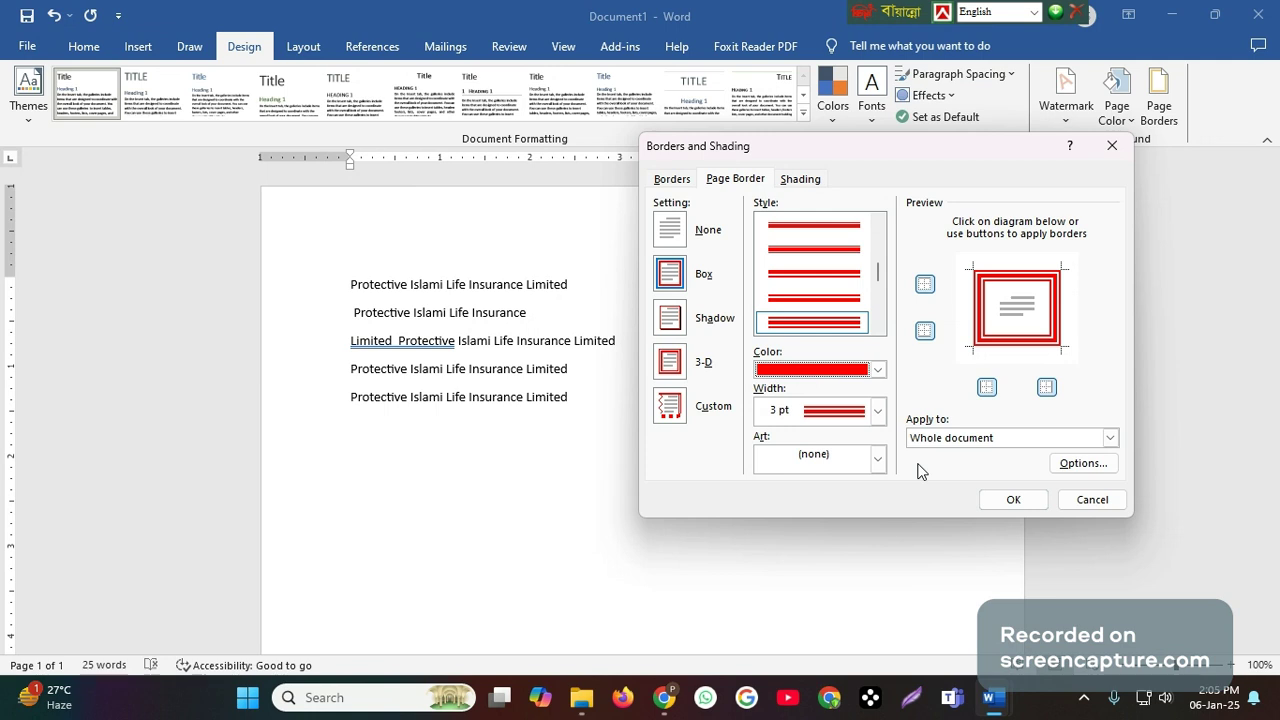
click(1012, 497)
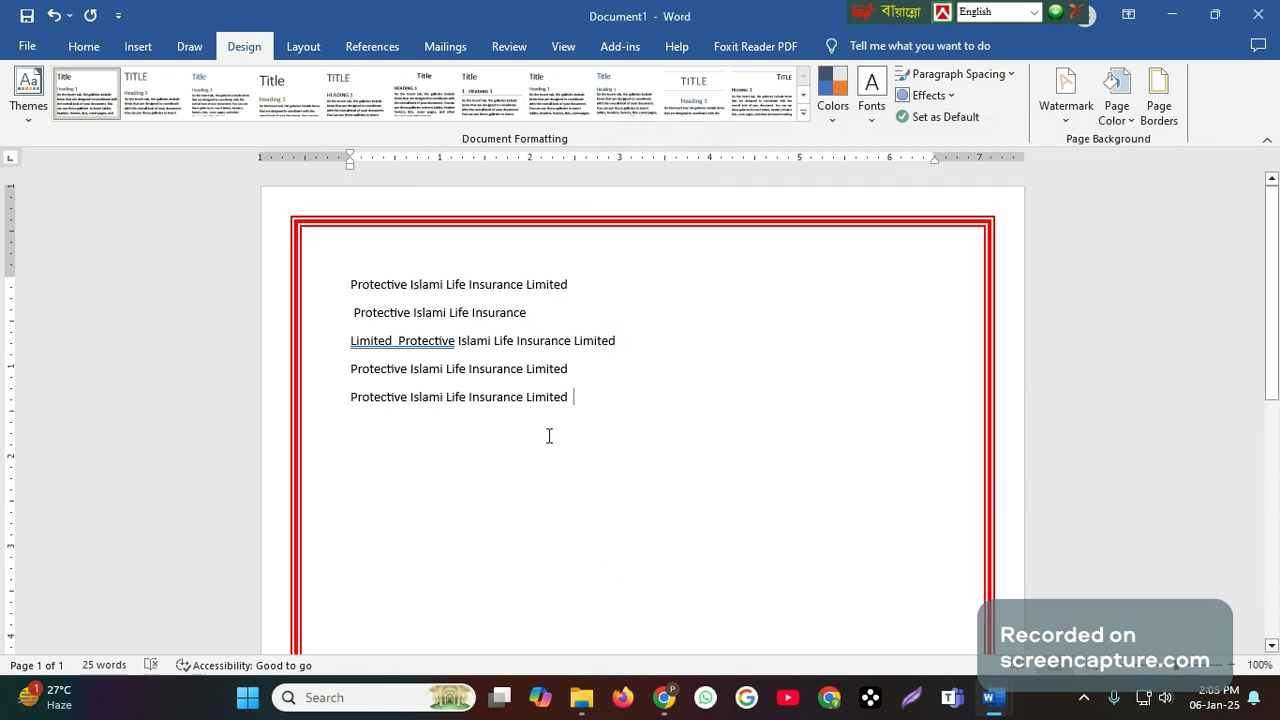
scroll(548, 434, down, 5)
scroll(548, 431, down, 2)
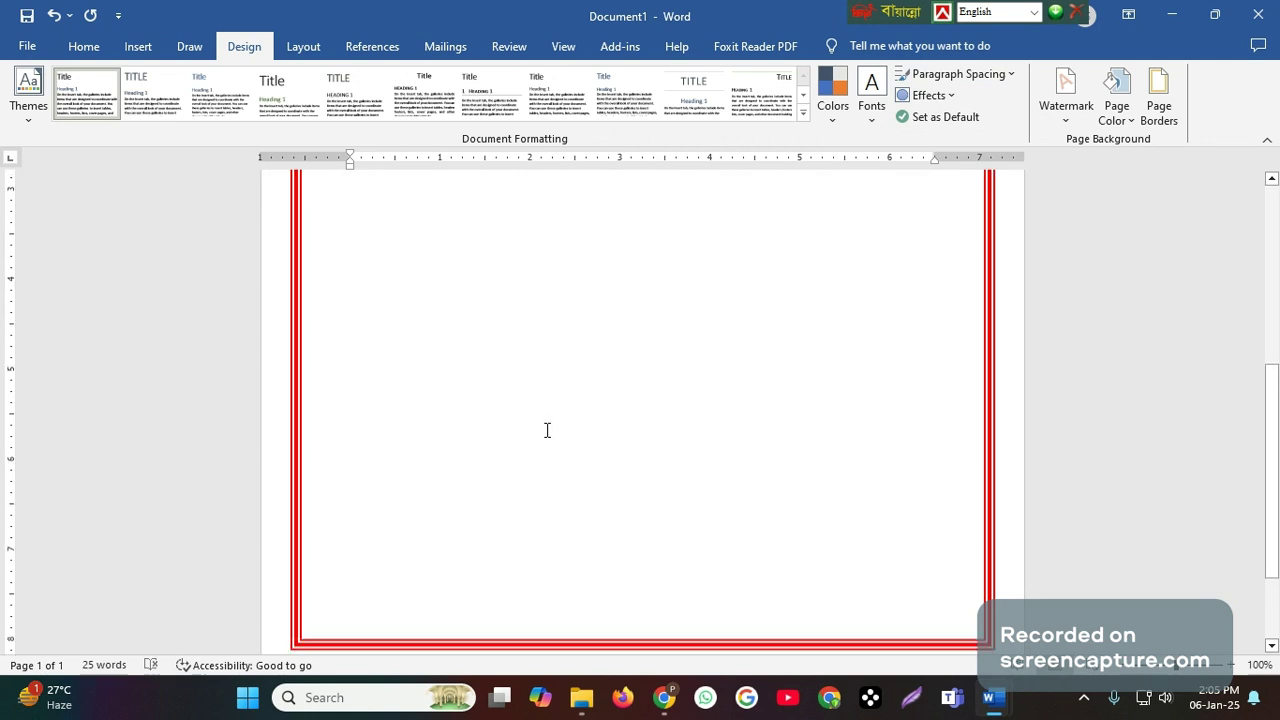
scroll(546, 429, up, 6)
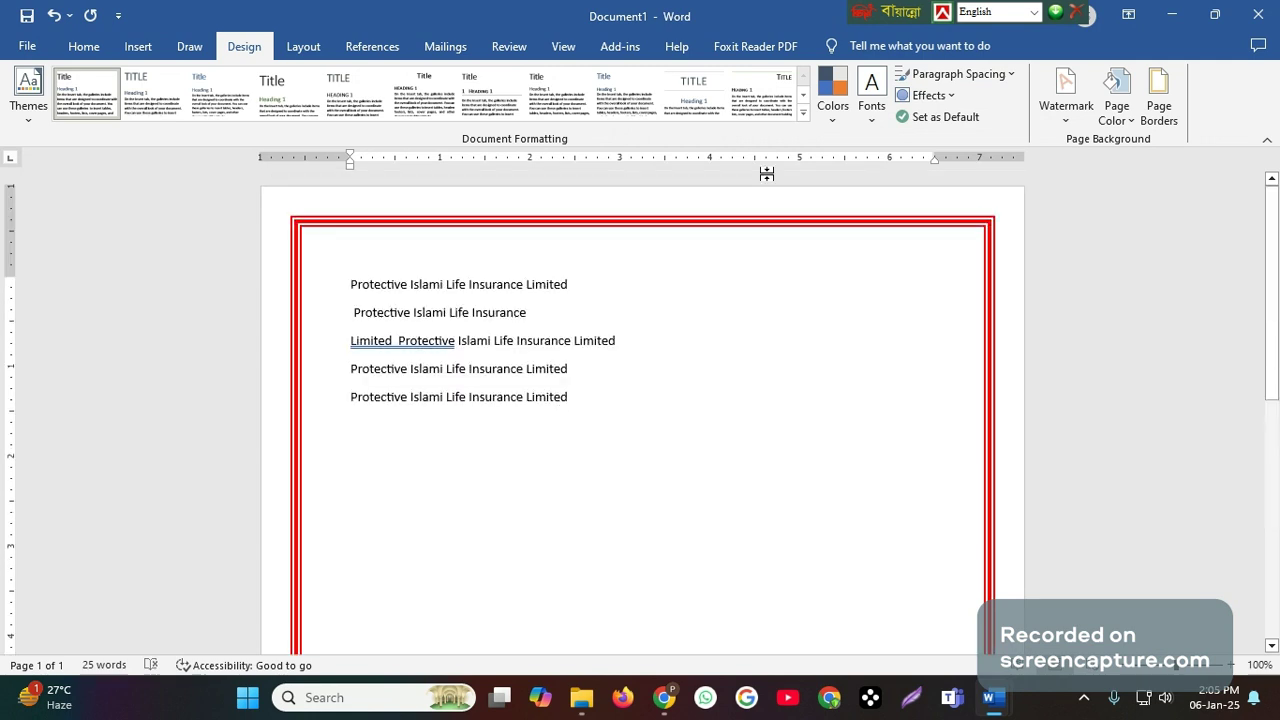
- Choose the red flower with green leaves as the art for the page border
click(1157, 95)
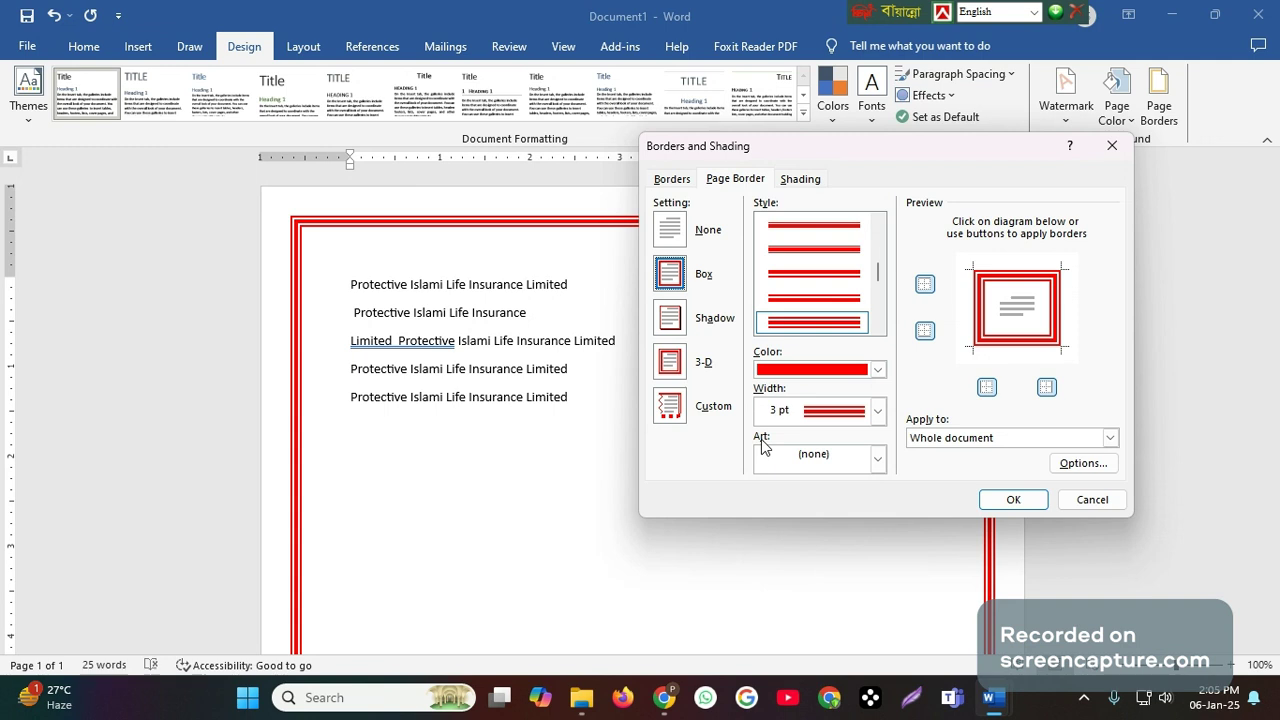
click(877, 462)
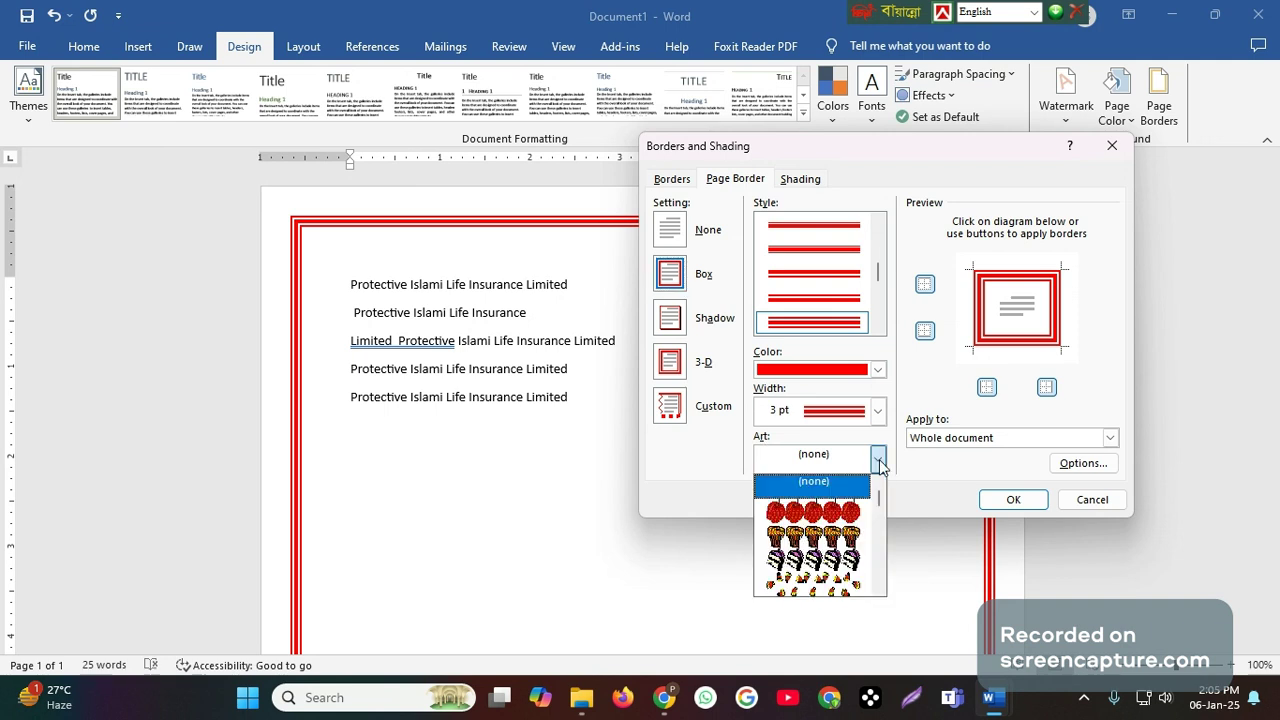
scroll(805, 533, down, 3)
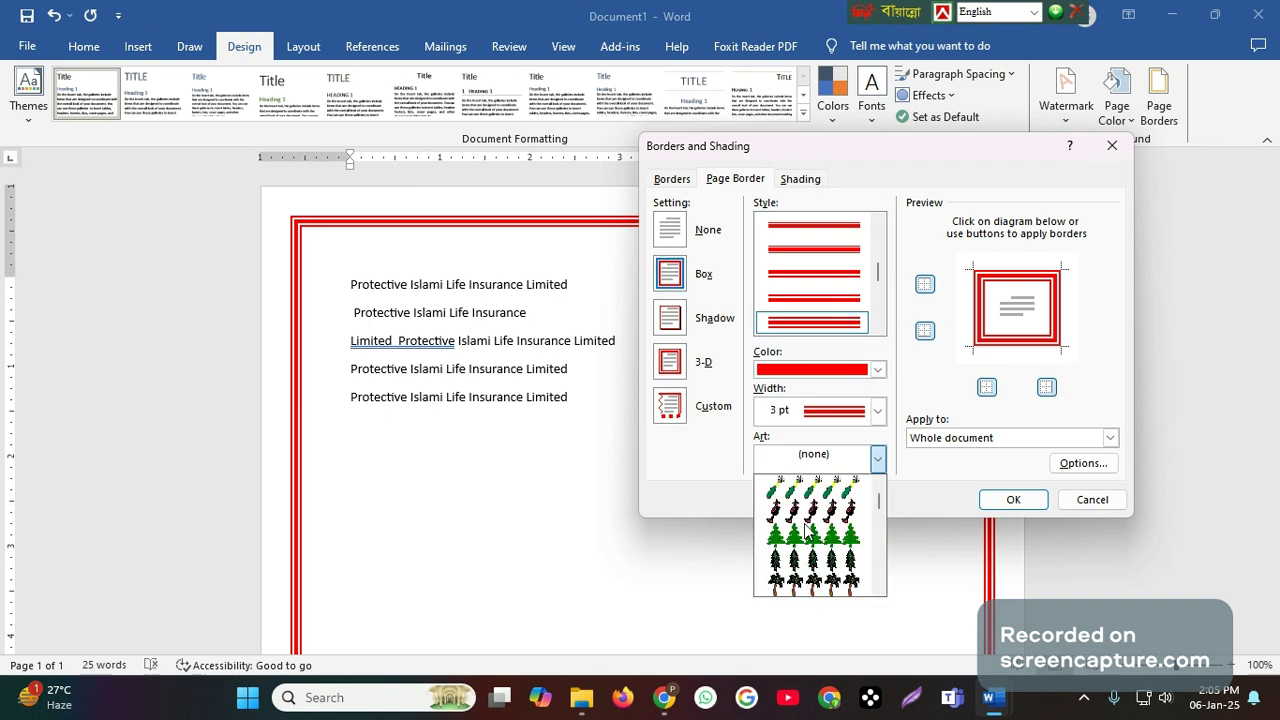
scroll(804, 528, down, 3)
scroll(808, 533, down, 3)
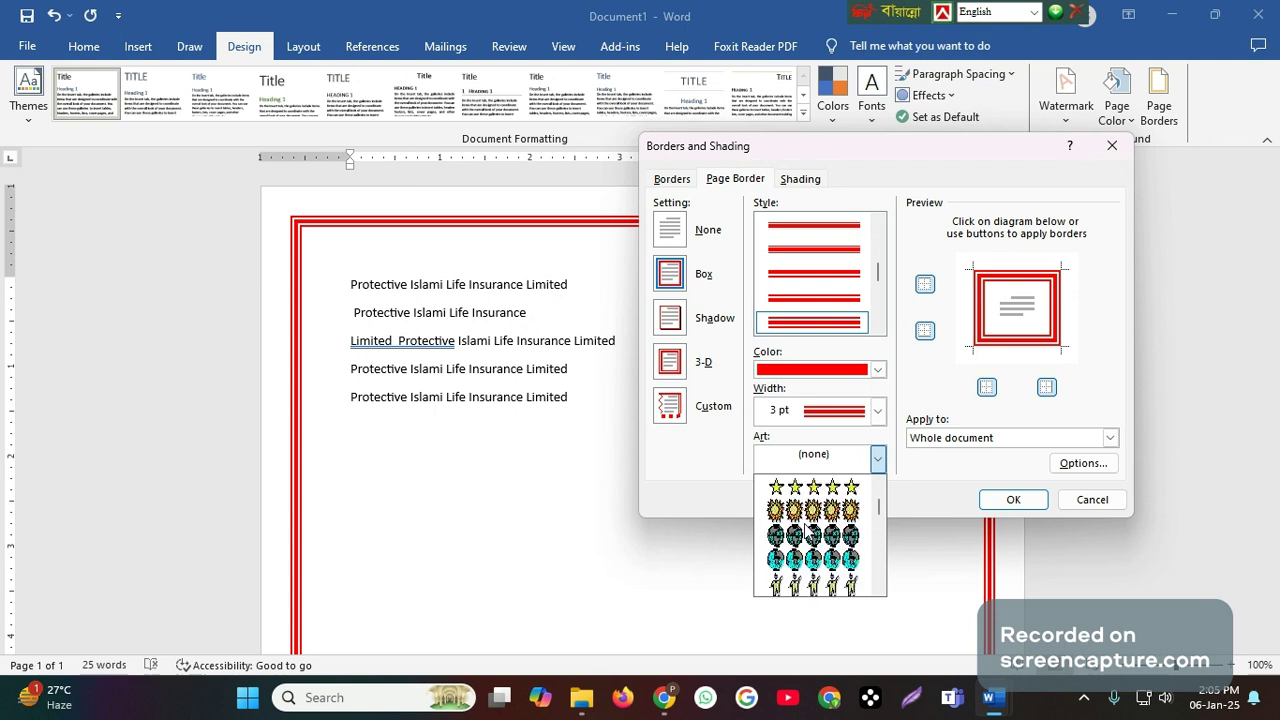
scroll(808, 533, down, 3)
scroll(808, 533, down, 3)
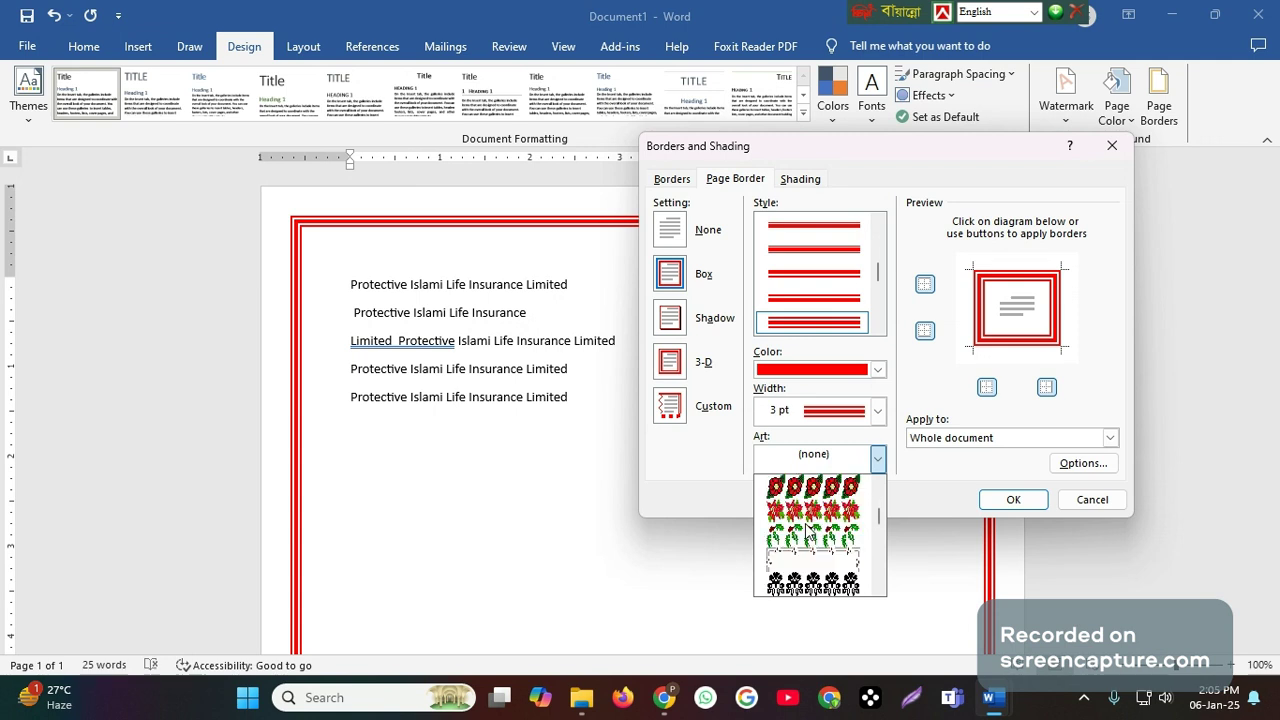
click(808, 530)
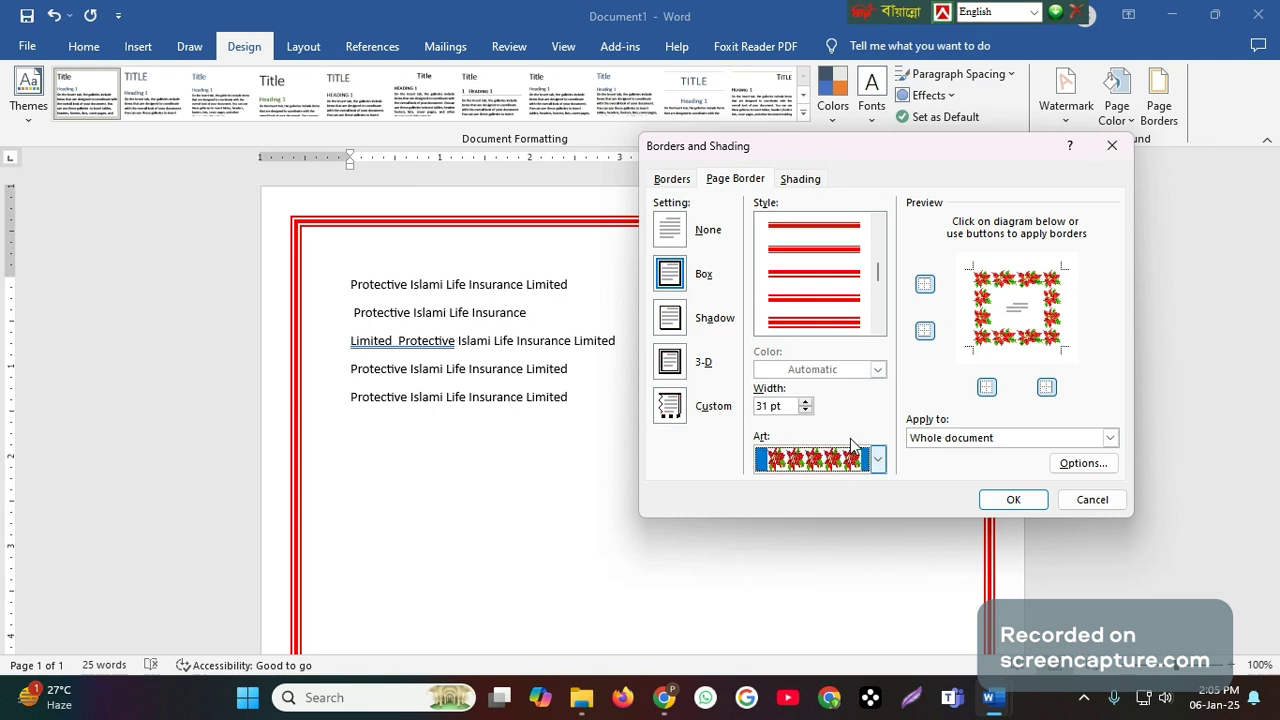
- Set the flower border's width to 19 pt, apply it to the whole document and check it around the page
click(805, 411)
click(805, 411)
click(805, 411)
click(805, 411)
click(805, 411)
click(805, 411)
click(805, 411)
click(805, 411)
click(805, 411)
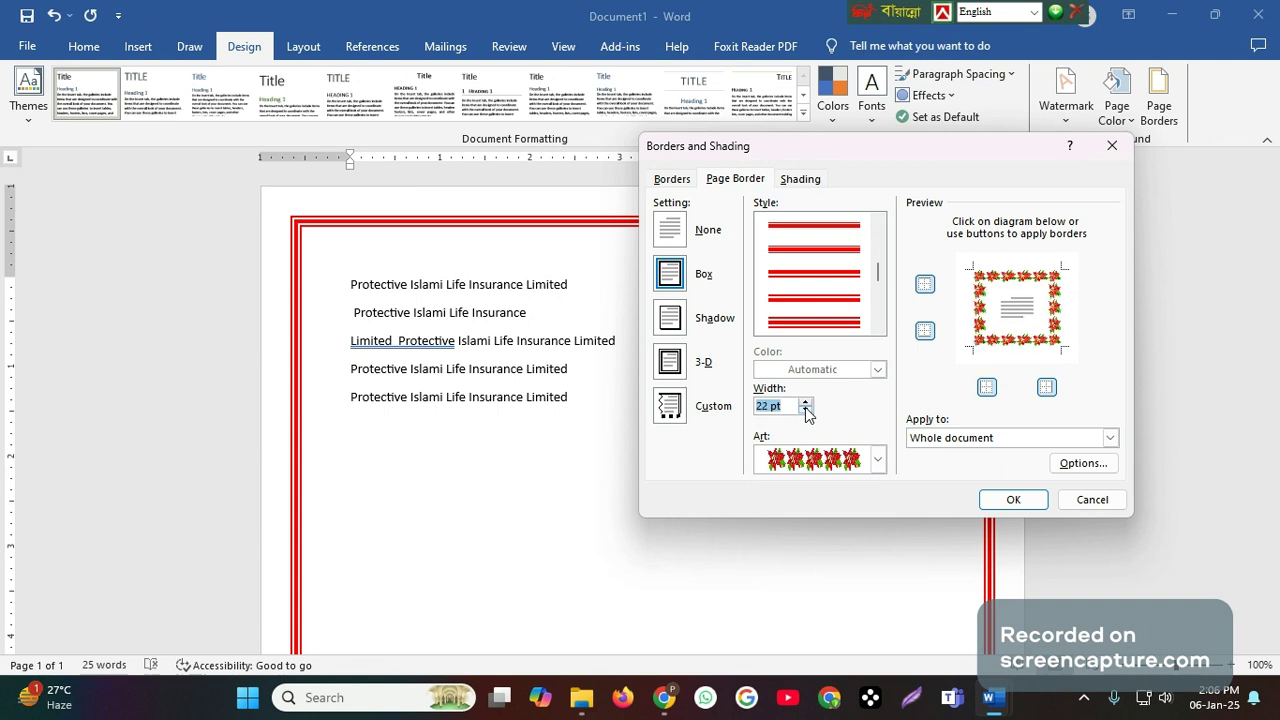
click(805, 411)
click(805, 411)
click(805, 411)
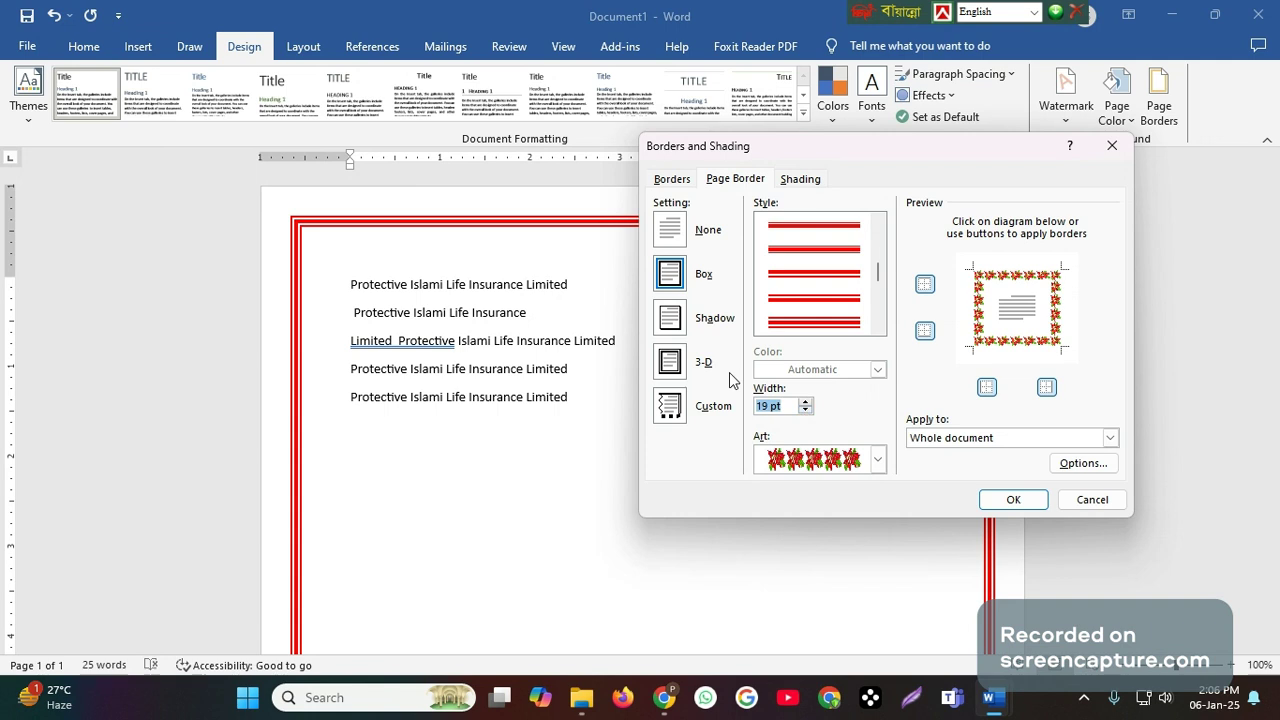
click(1012, 499)
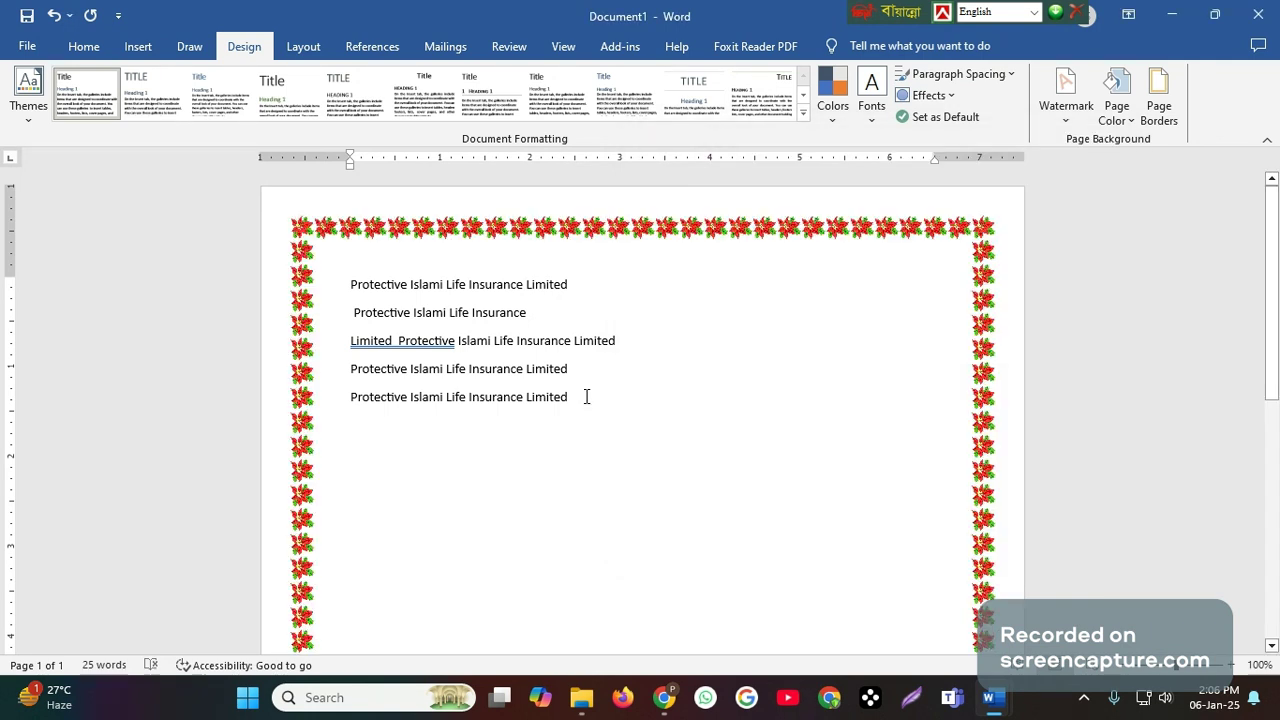
scroll(808, 456, down, 6)
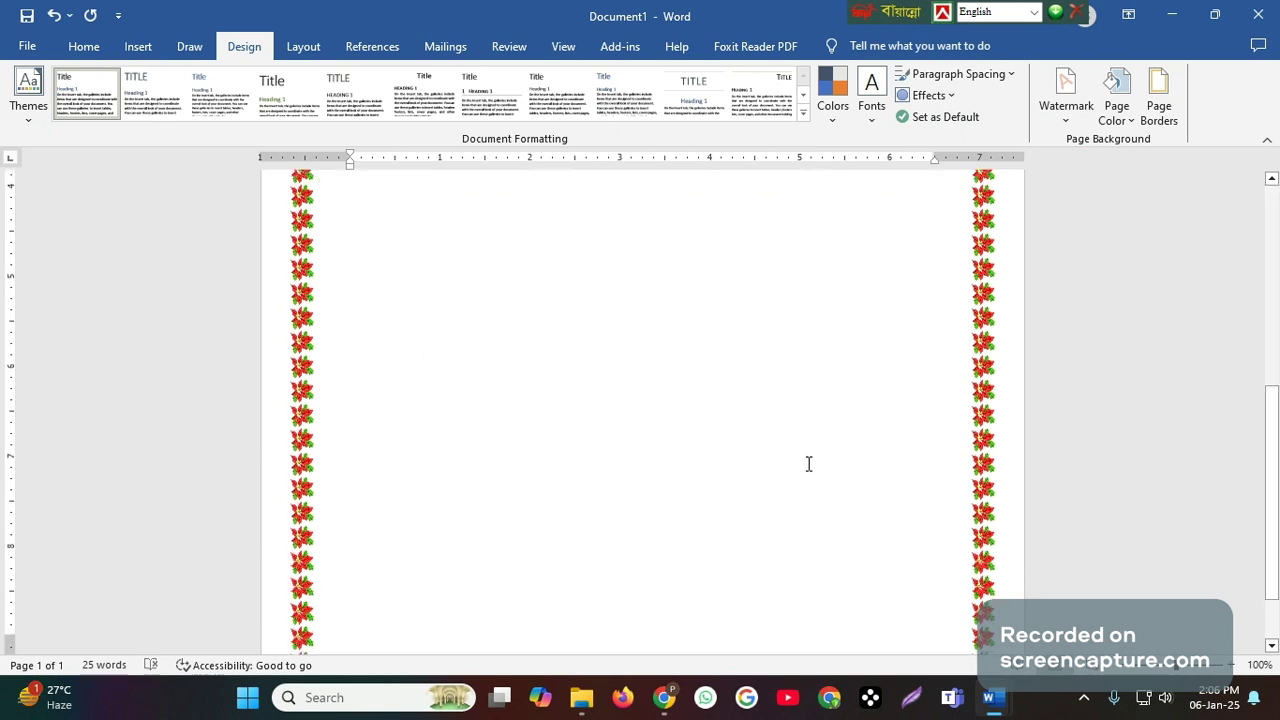
scroll(809, 464, up, 2)
scroll(801, 473, up, 5)
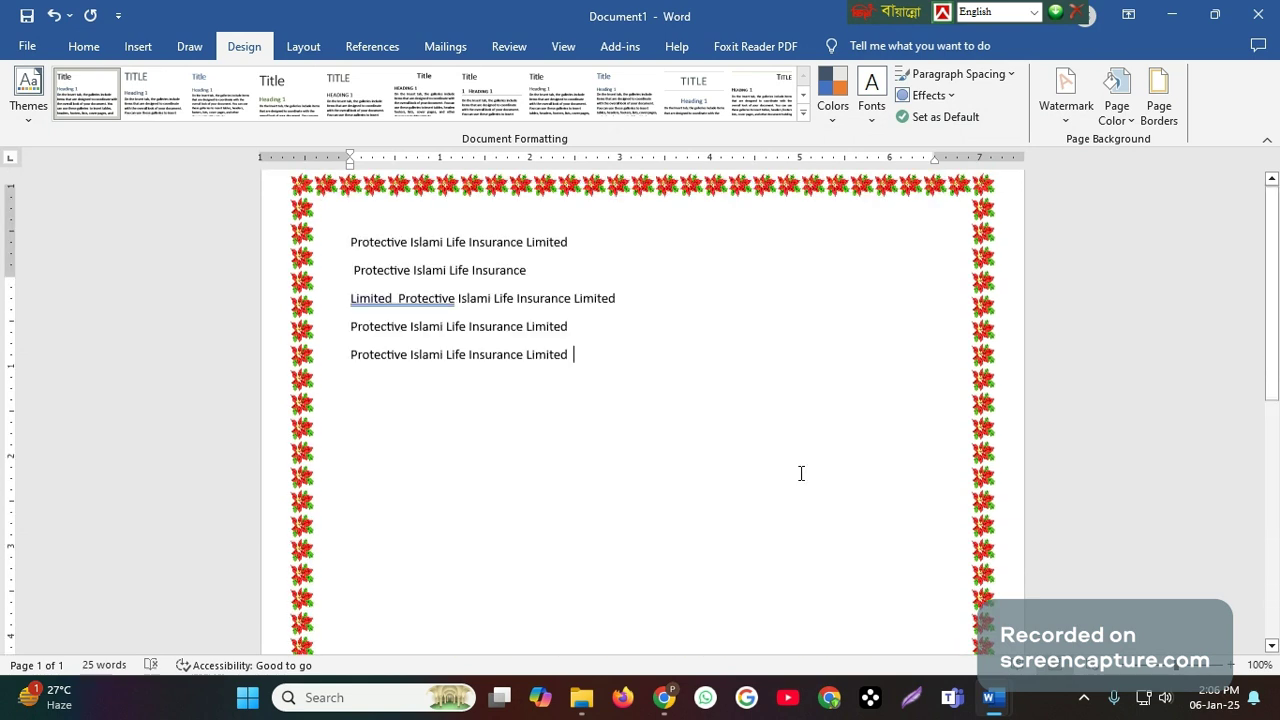
scroll(801, 473, up, 1)
click(595, 397)
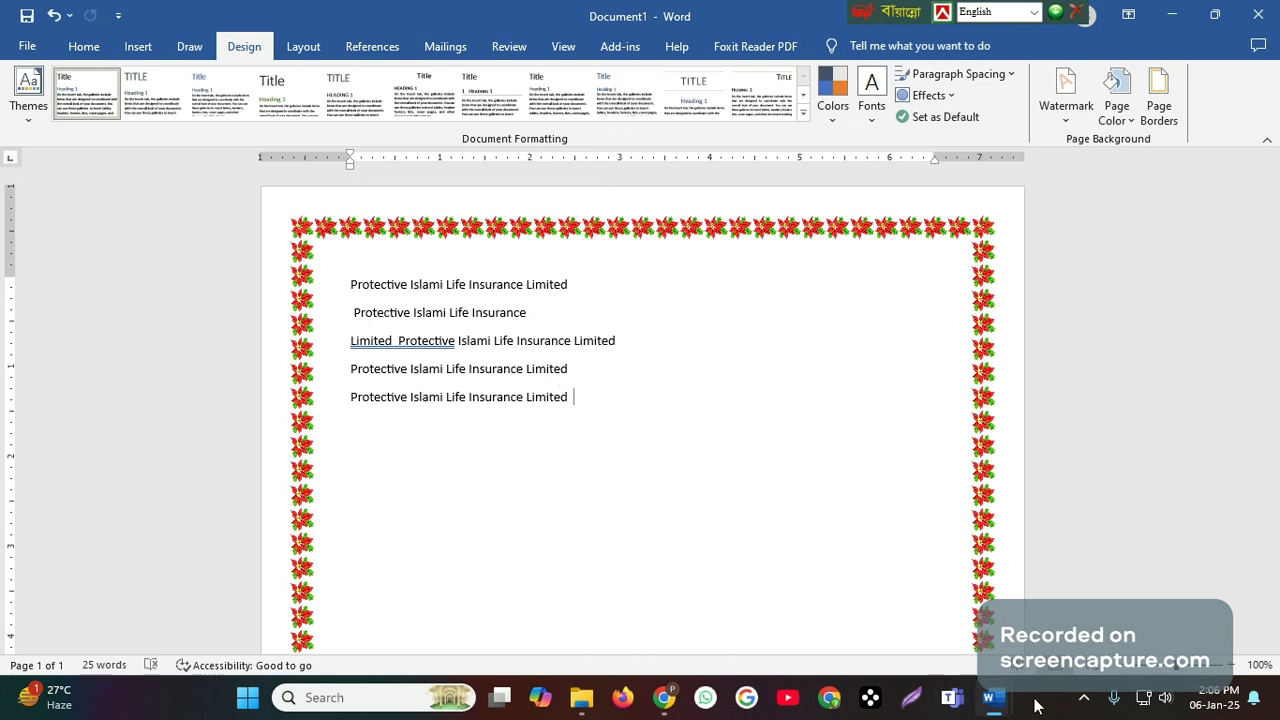
- Check the seventh-class topics after Page Border in the Routine document and return to Document1
click(920, 627)
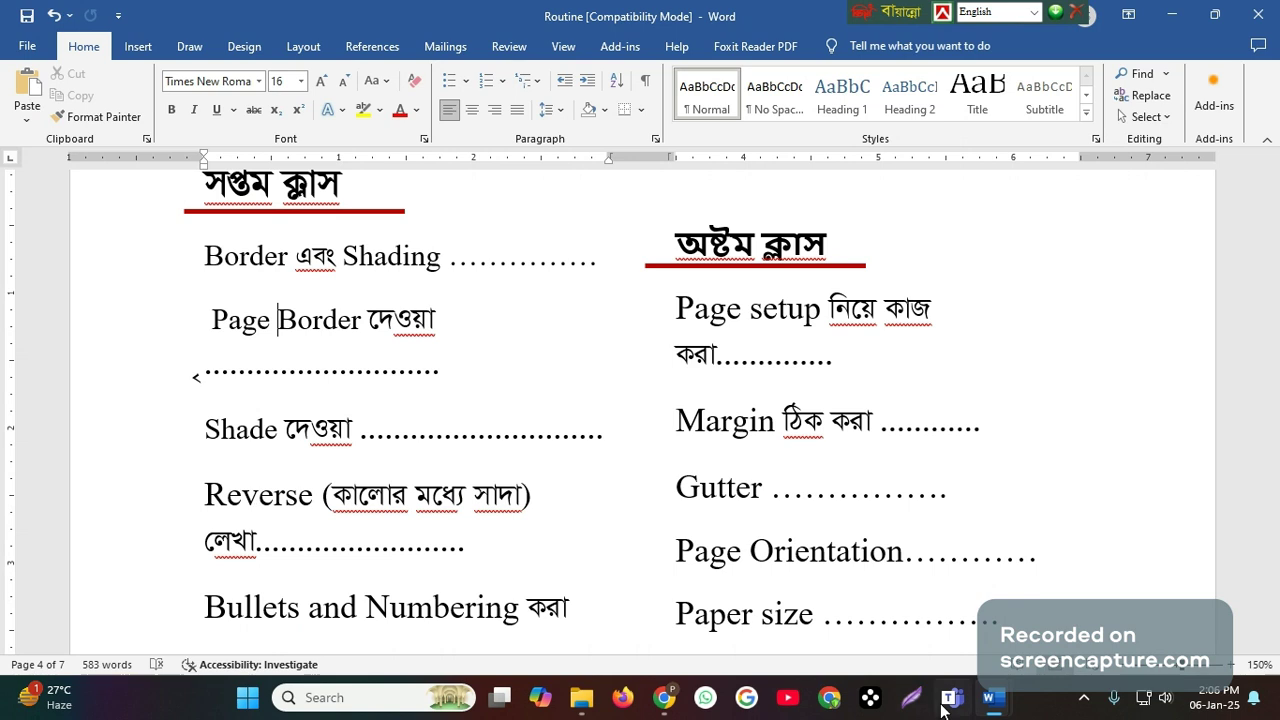
mouse_move(1003, 697)
click(1094, 595)
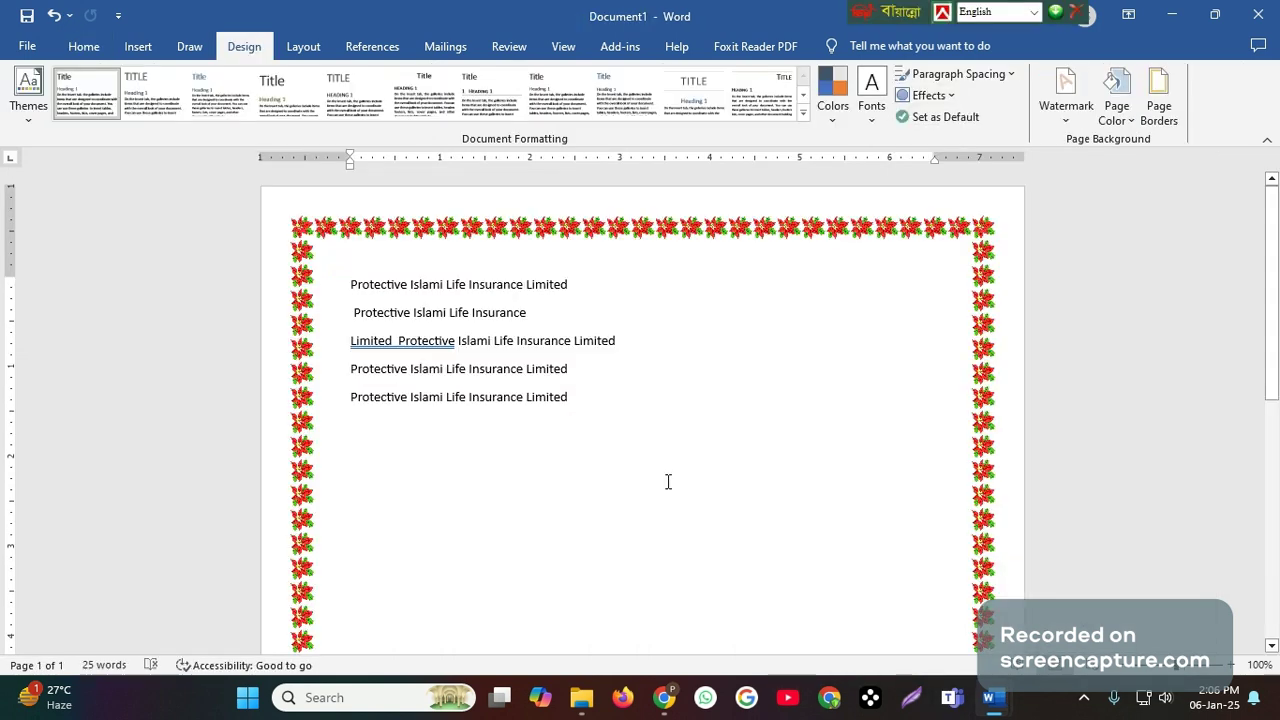
- Start a new paragraph after the last line of text and shade that last line with Black, Text 1
key(Return)
drag(346, 392, 588, 402)
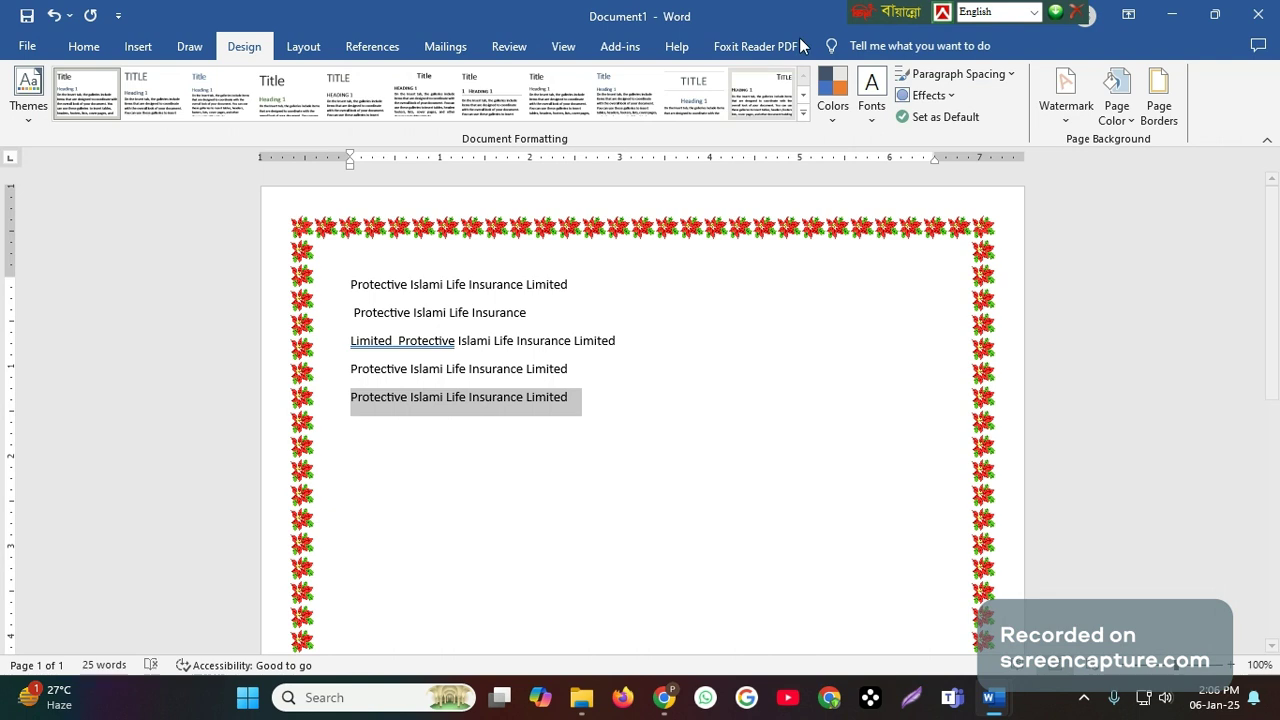
click(108, 46)
click(604, 112)
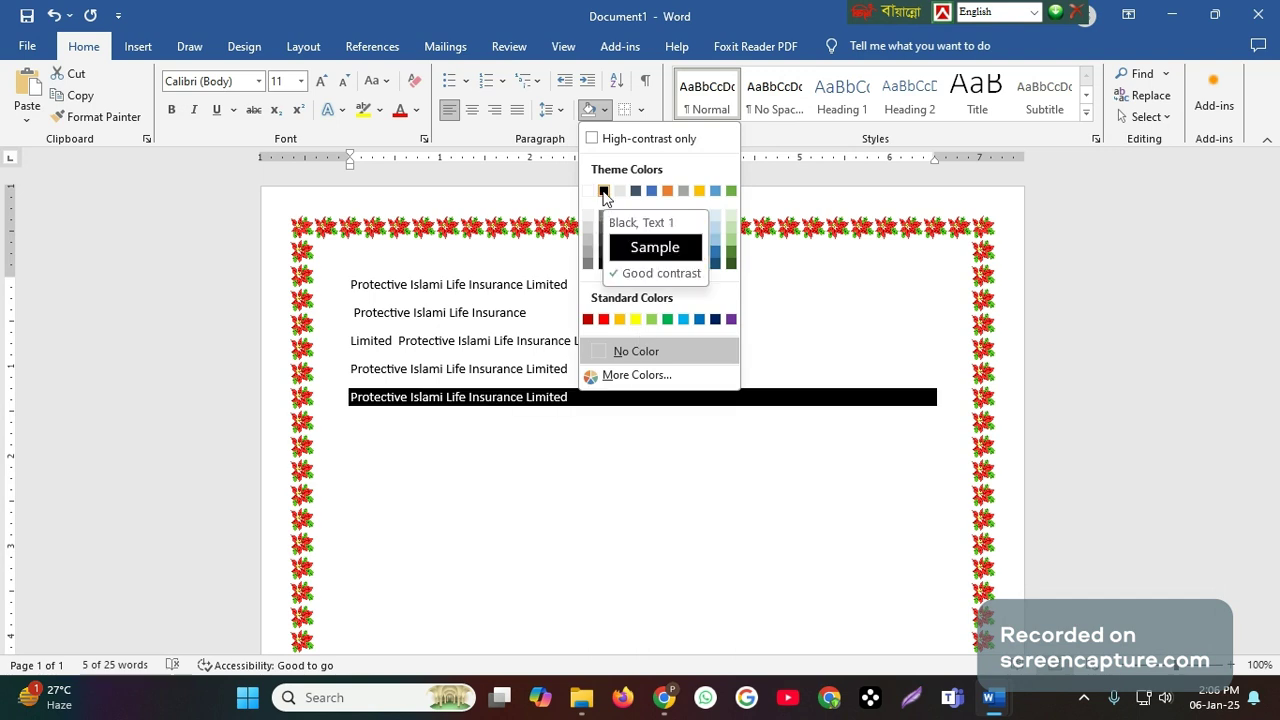
click(603, 191)
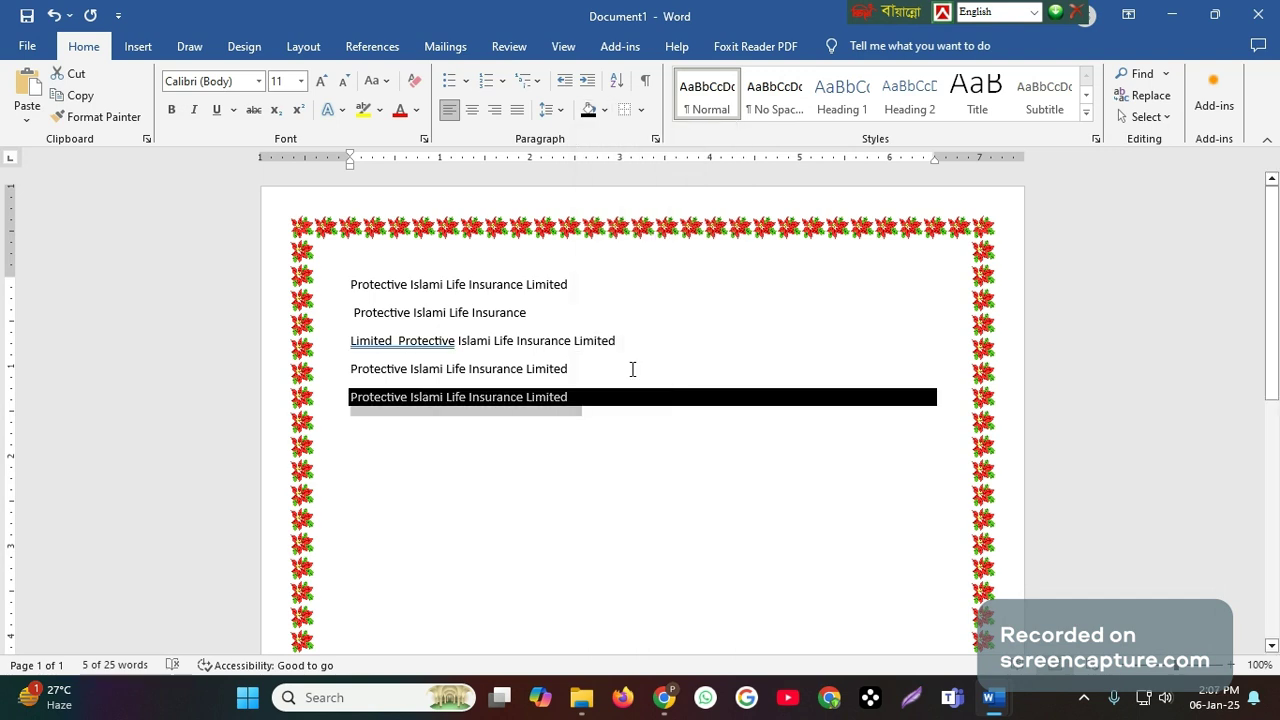
click(614, 443)
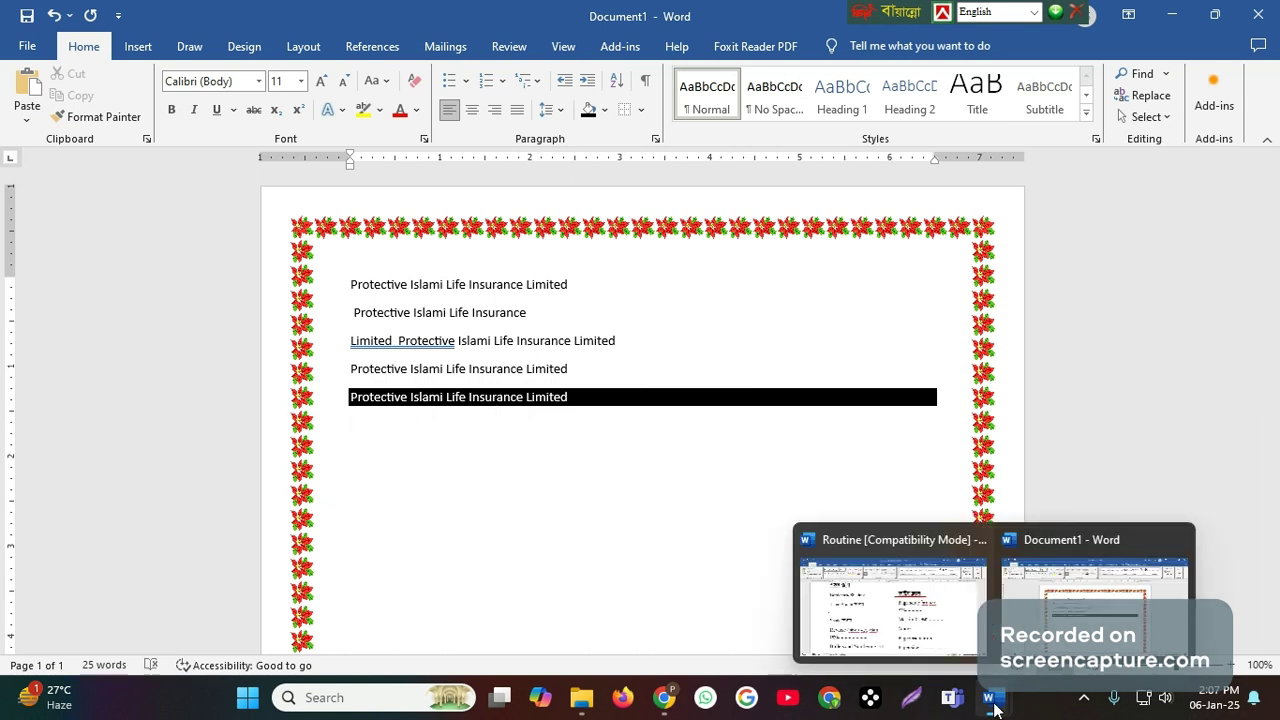
- Read the Reverse and Bullets and Numbering topics in the Routine document and go back to Document1
click(886, 610)
scroll(429, 610, down, 3)
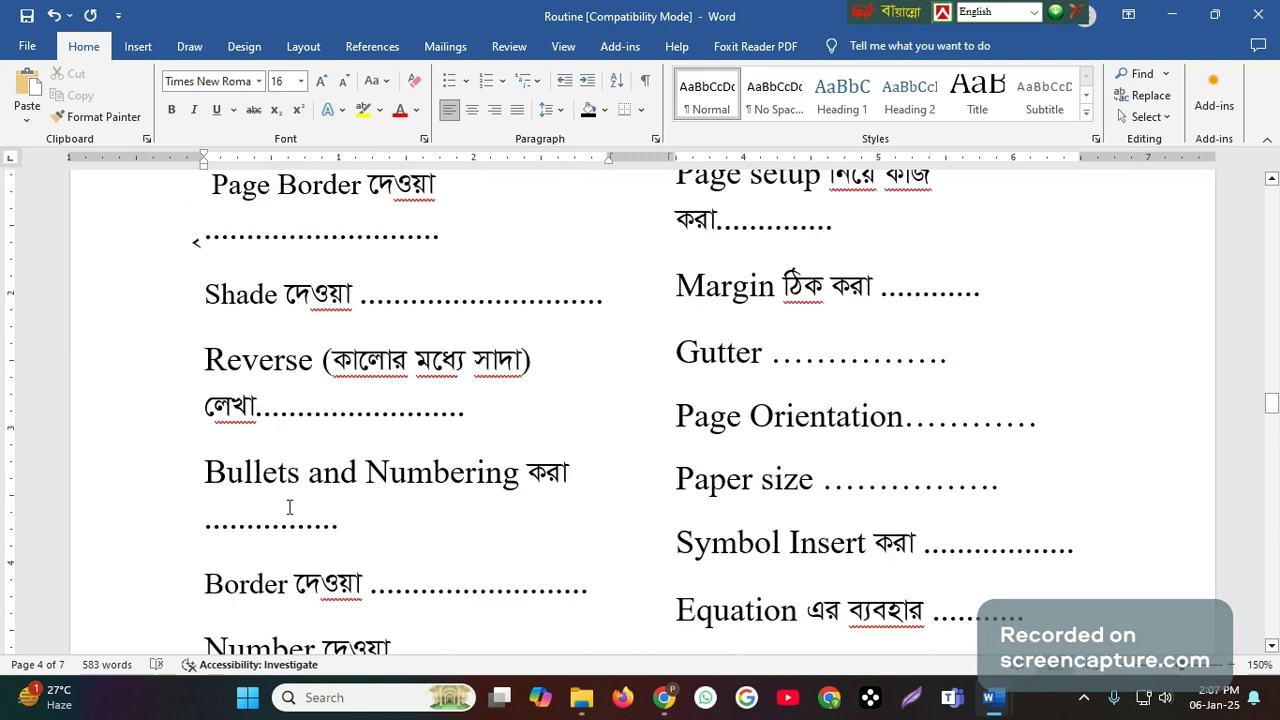
mouse_move(995, 705)
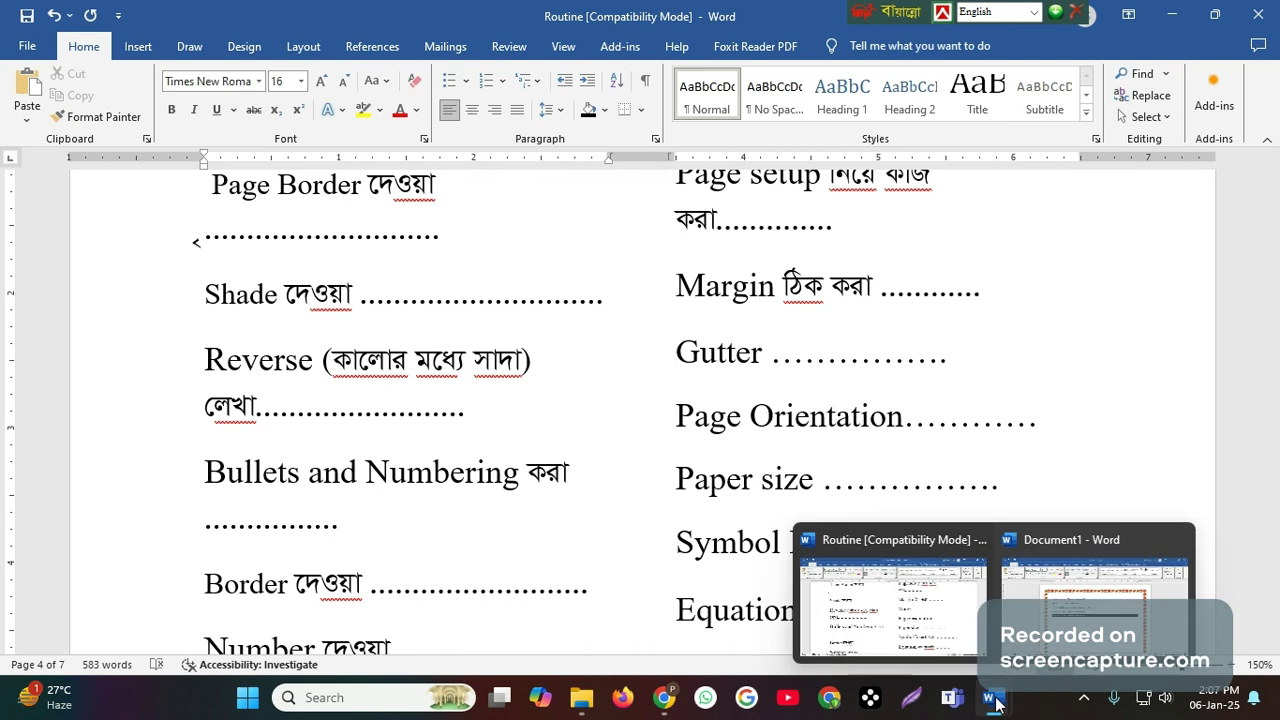
click(1071, 605)
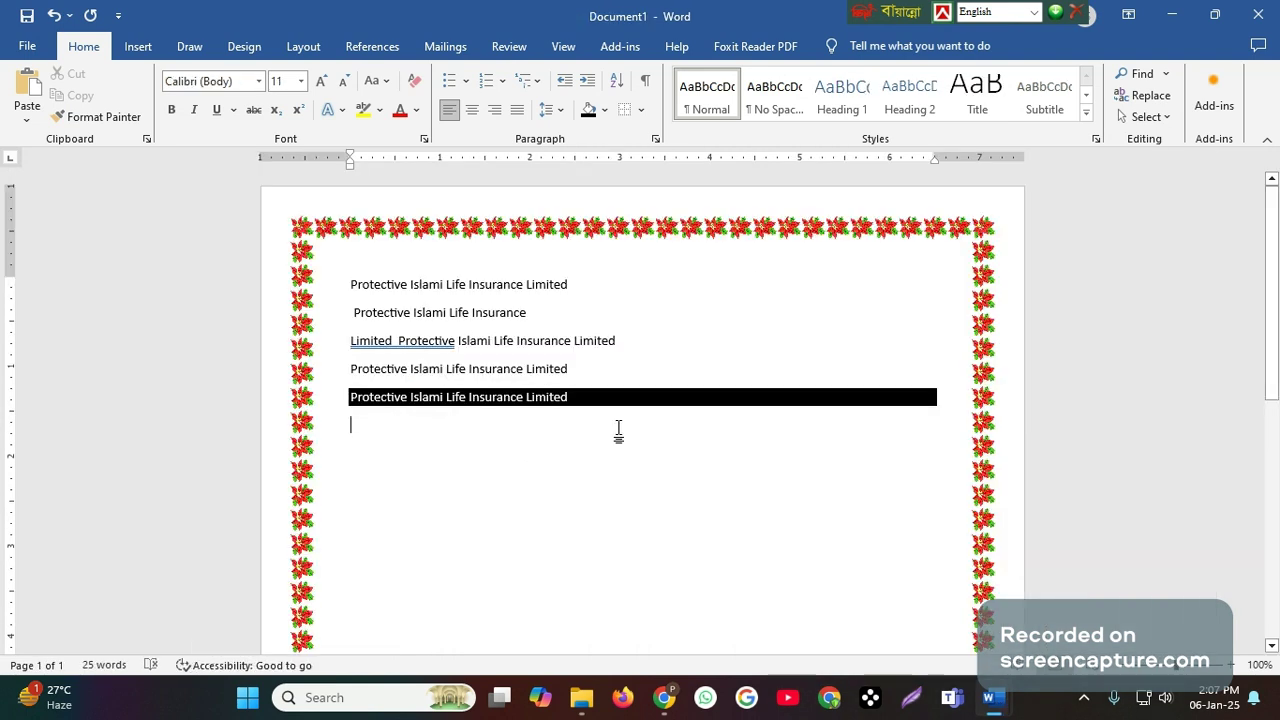
- Clear all formatting from the black-shaded last line
mouse_move(352, 394)
mouse_down()
mouse_move(429, 408)
mouse_move(948, 406)
mouse_up()
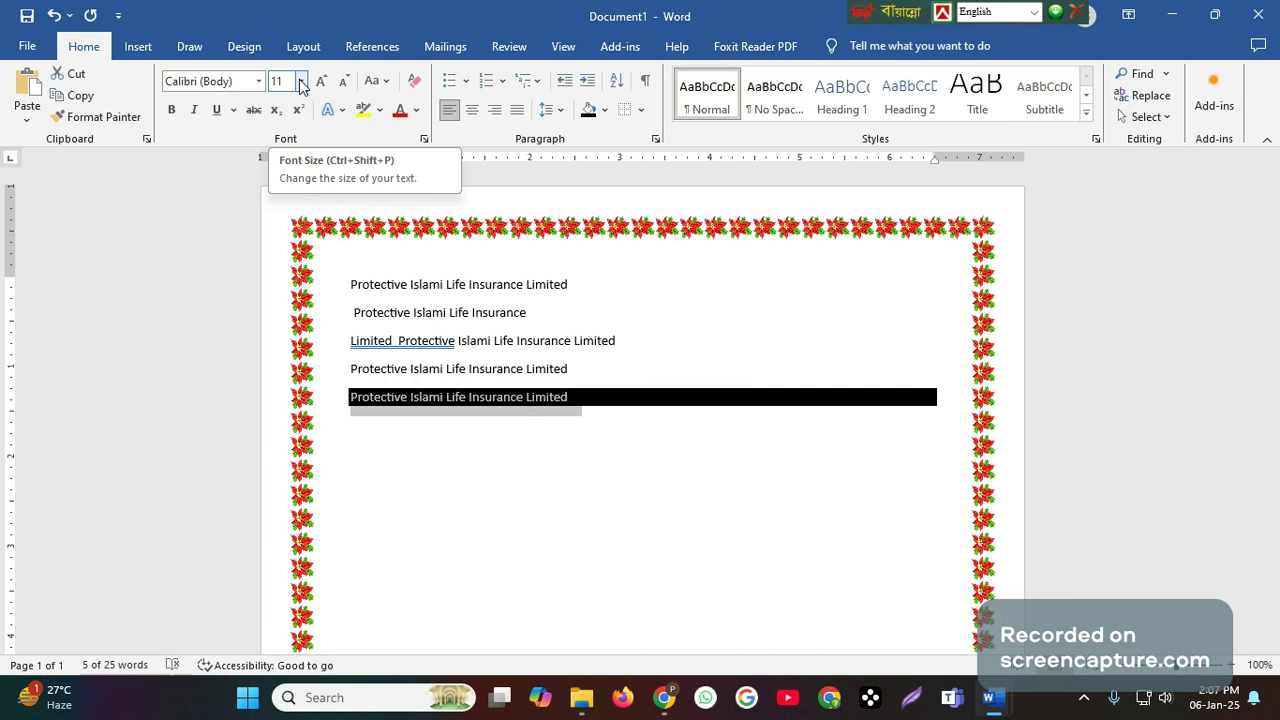
click(415, 81)
click(517, 463)
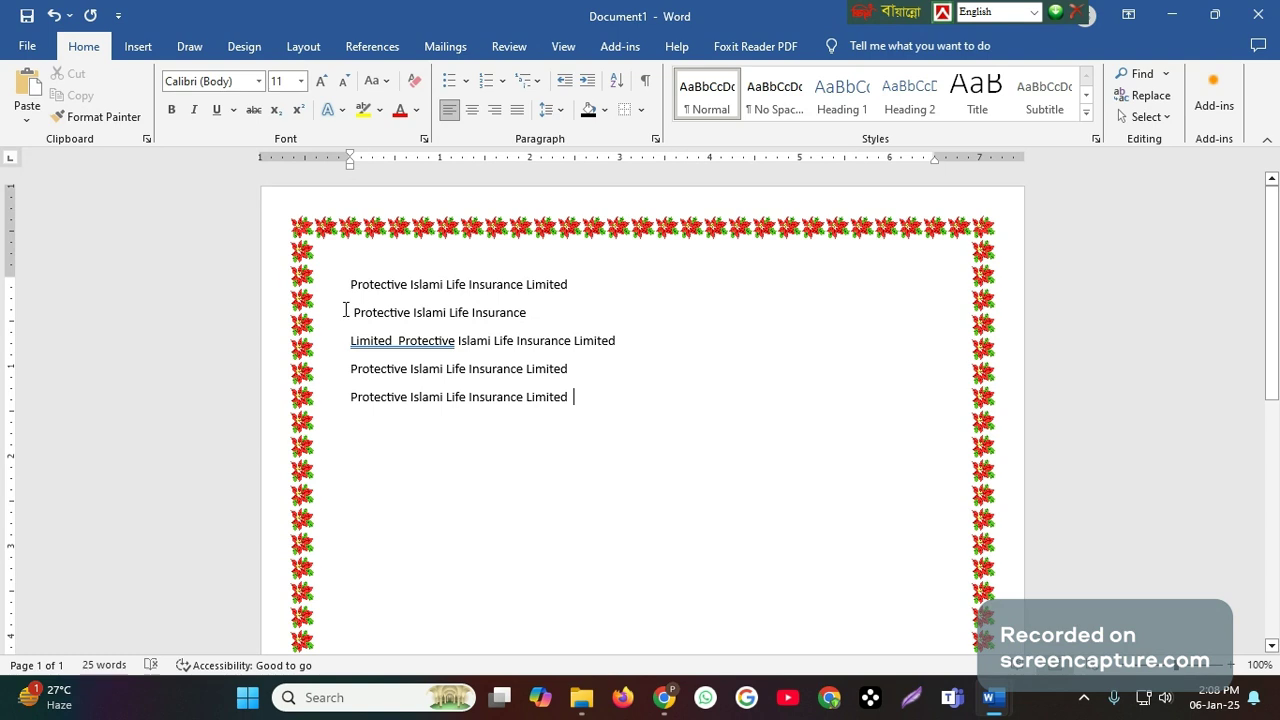
- Turn all five lines of text into a bulleted list with solid round bullets
drag(346, 286, 597, 405)
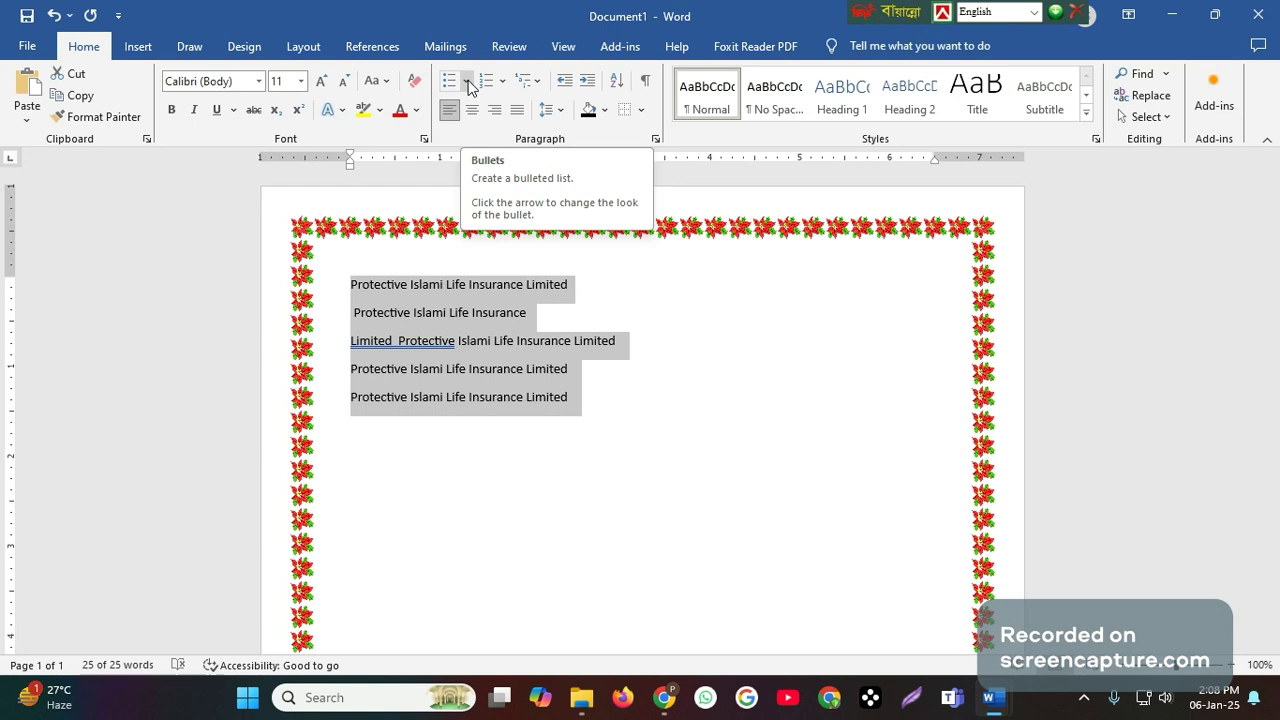
click(466, 82)
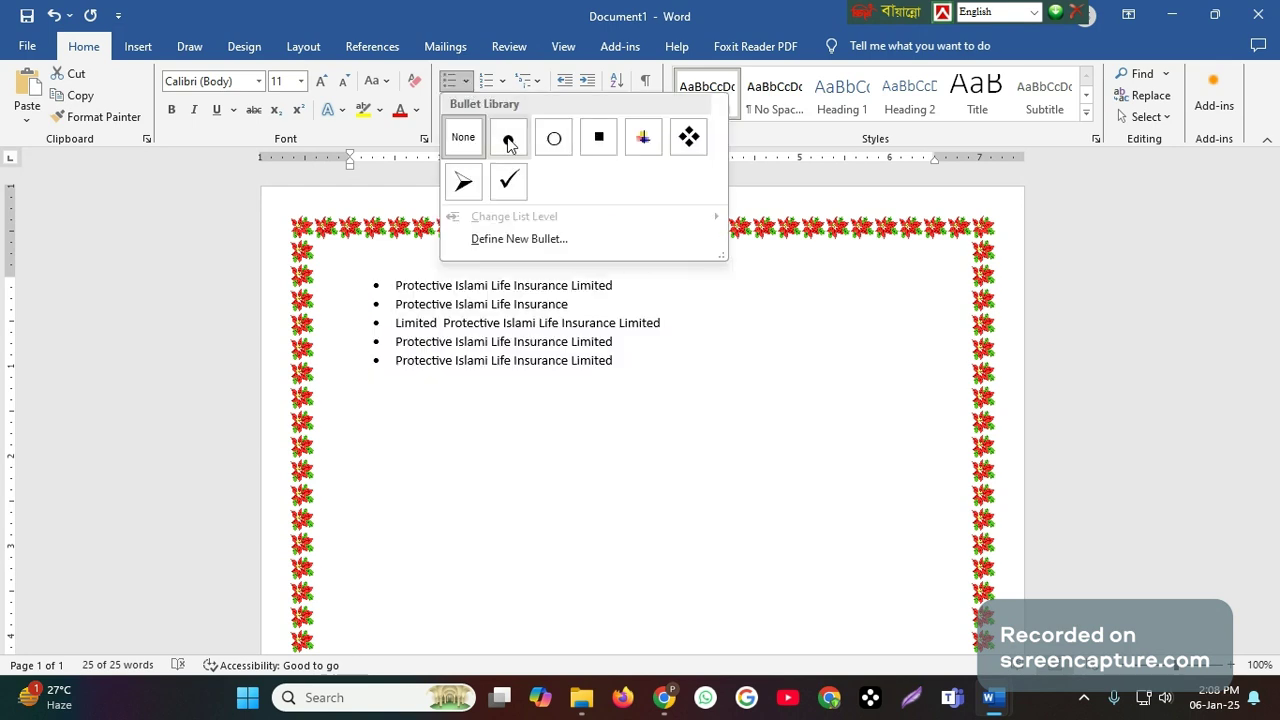
click(509, 143)
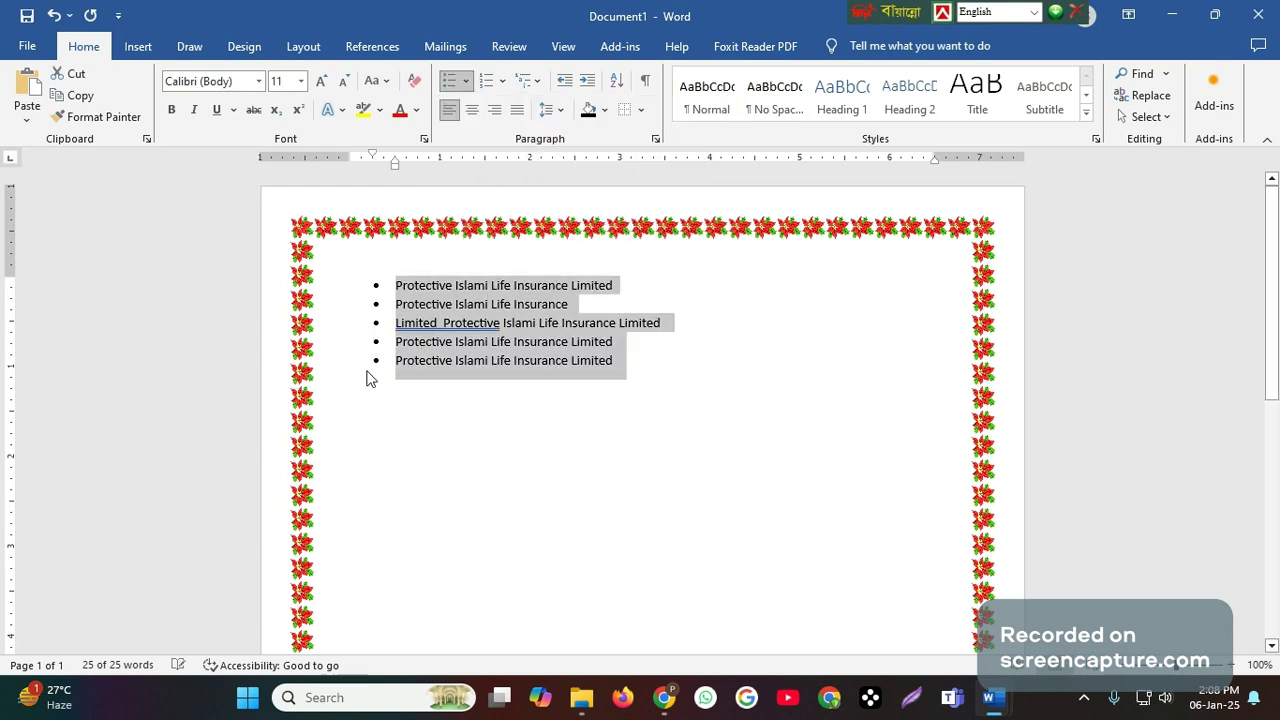
- Change the bullets of all five lines to solid squares, followed by the multicoloured picture bullet
click(467, 82)
click(605, 204)
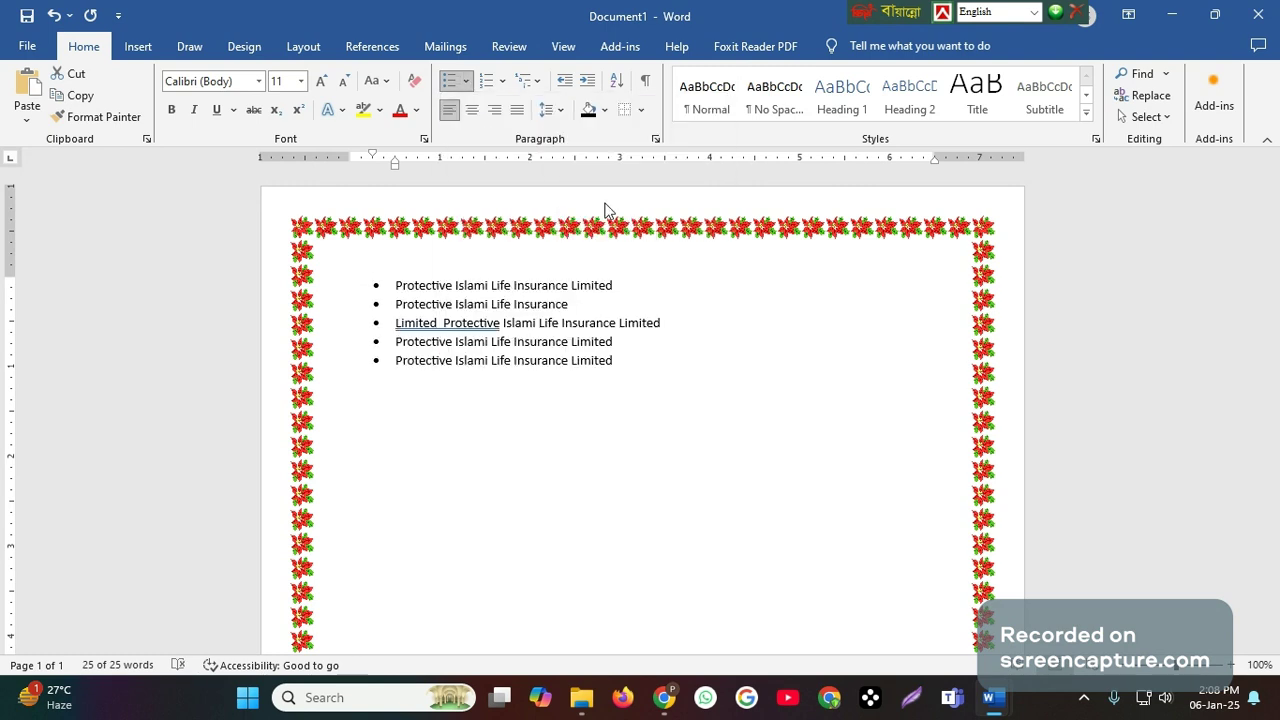
click(466, 82)
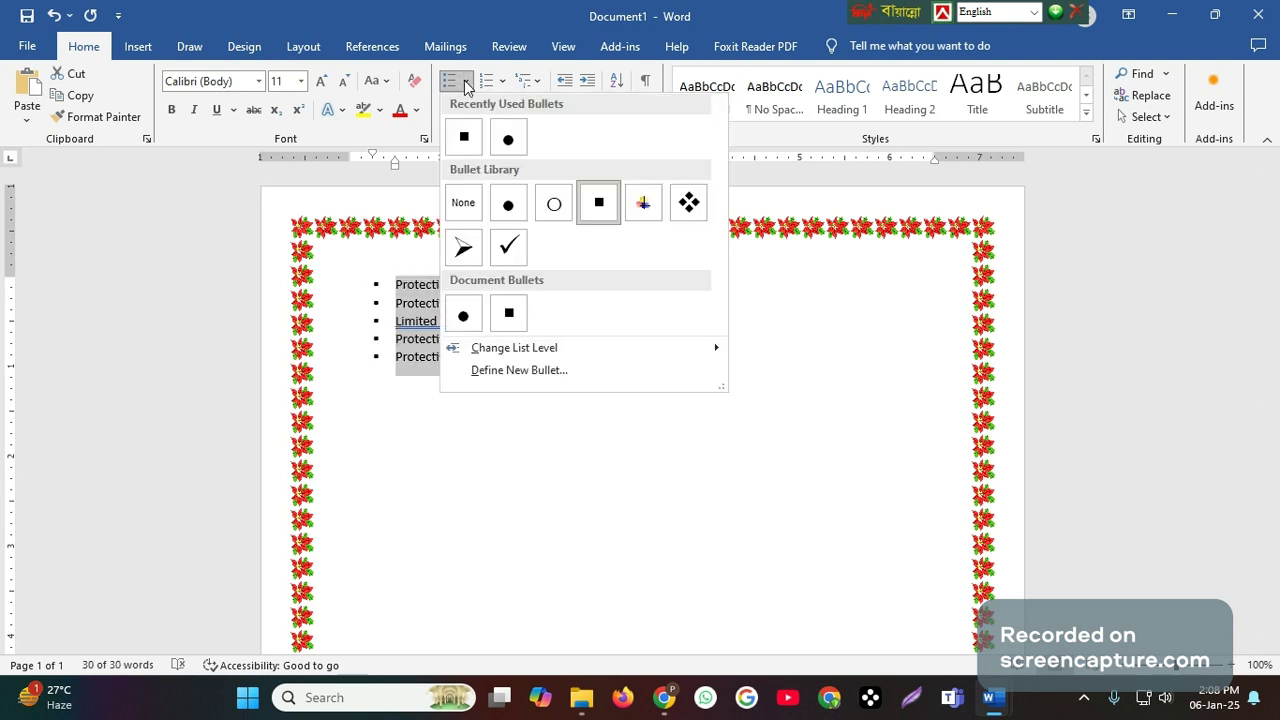
click(645, 202)
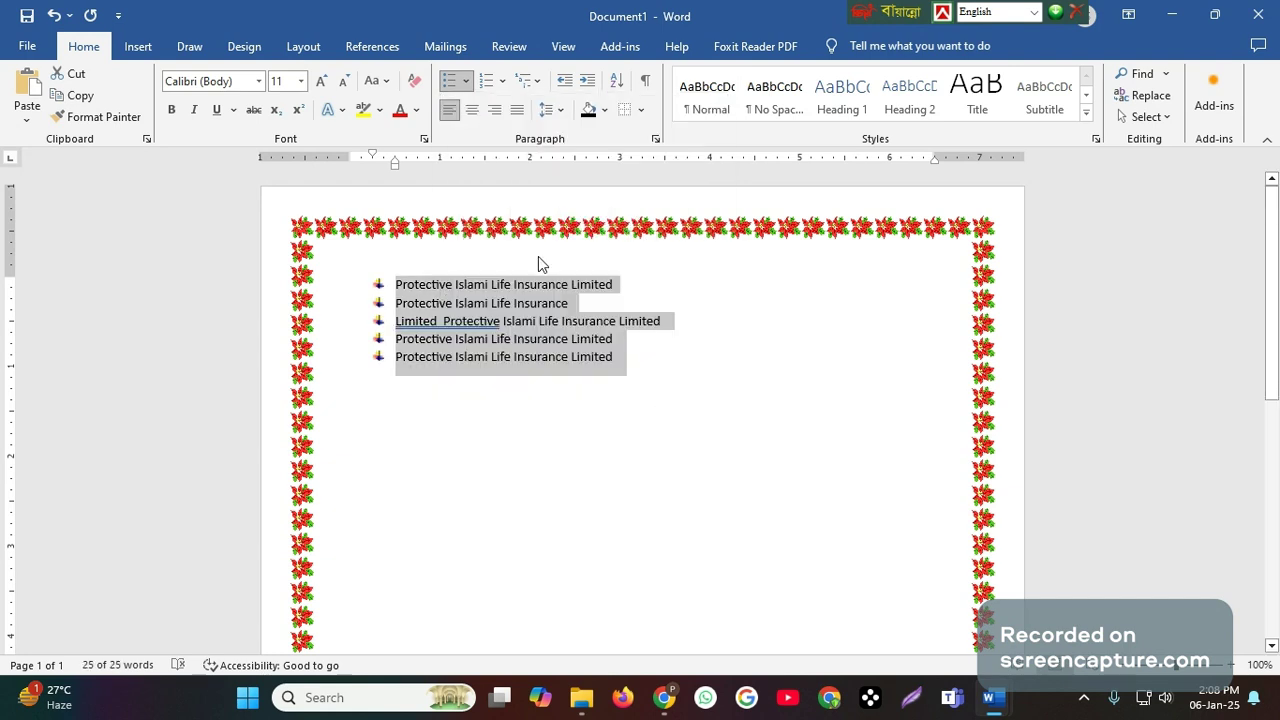
- Remove the bullets from the five lines and number them in the 1., 2., 3. format
click(466, 81)
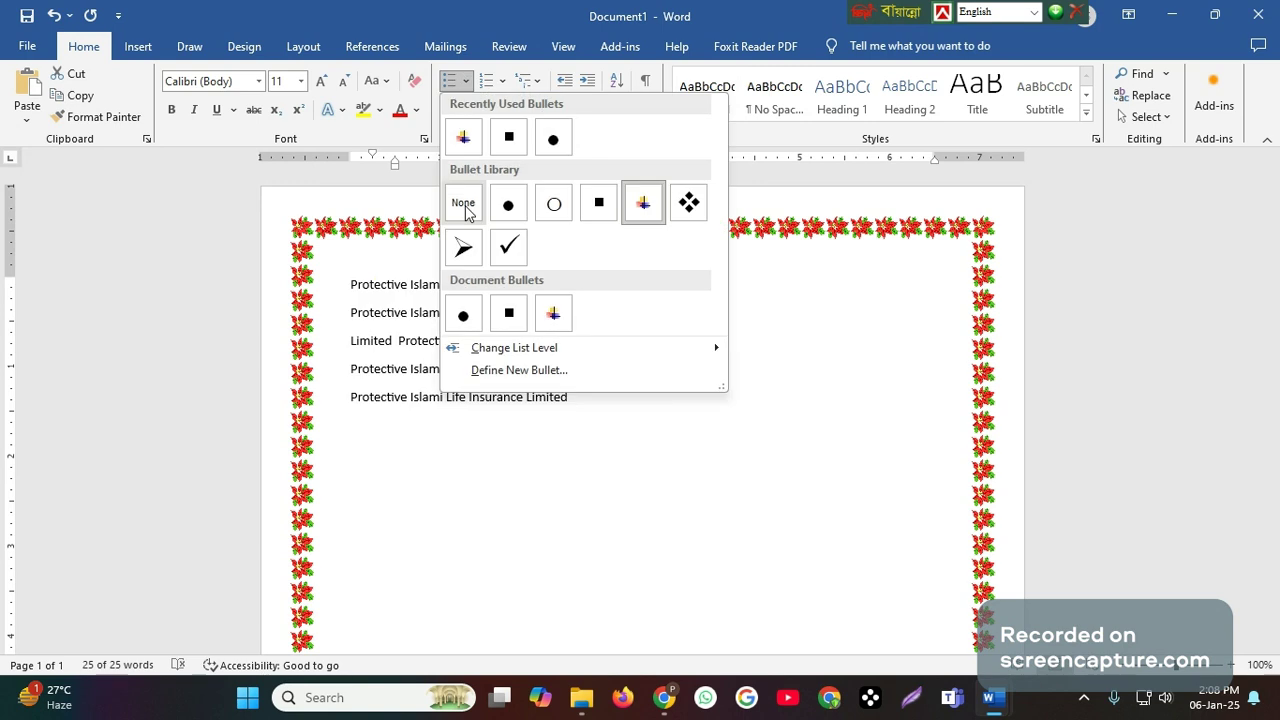
click(465, 205)
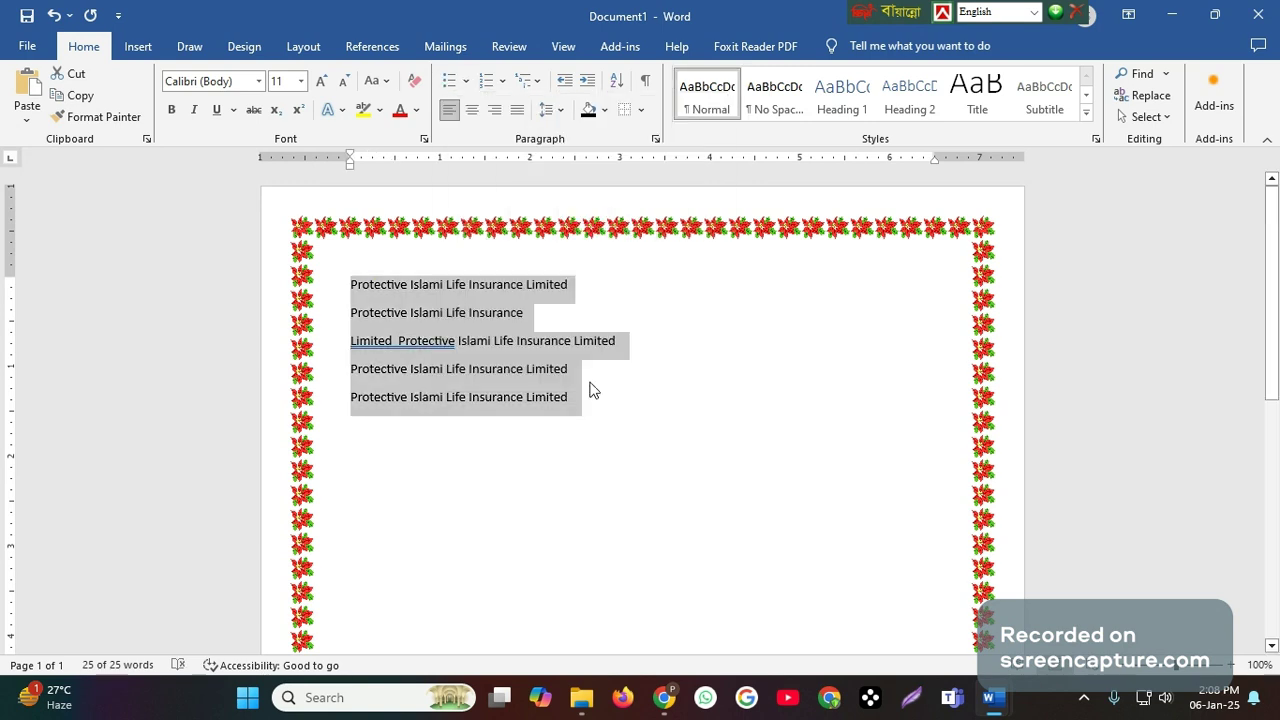
click(504, 81)
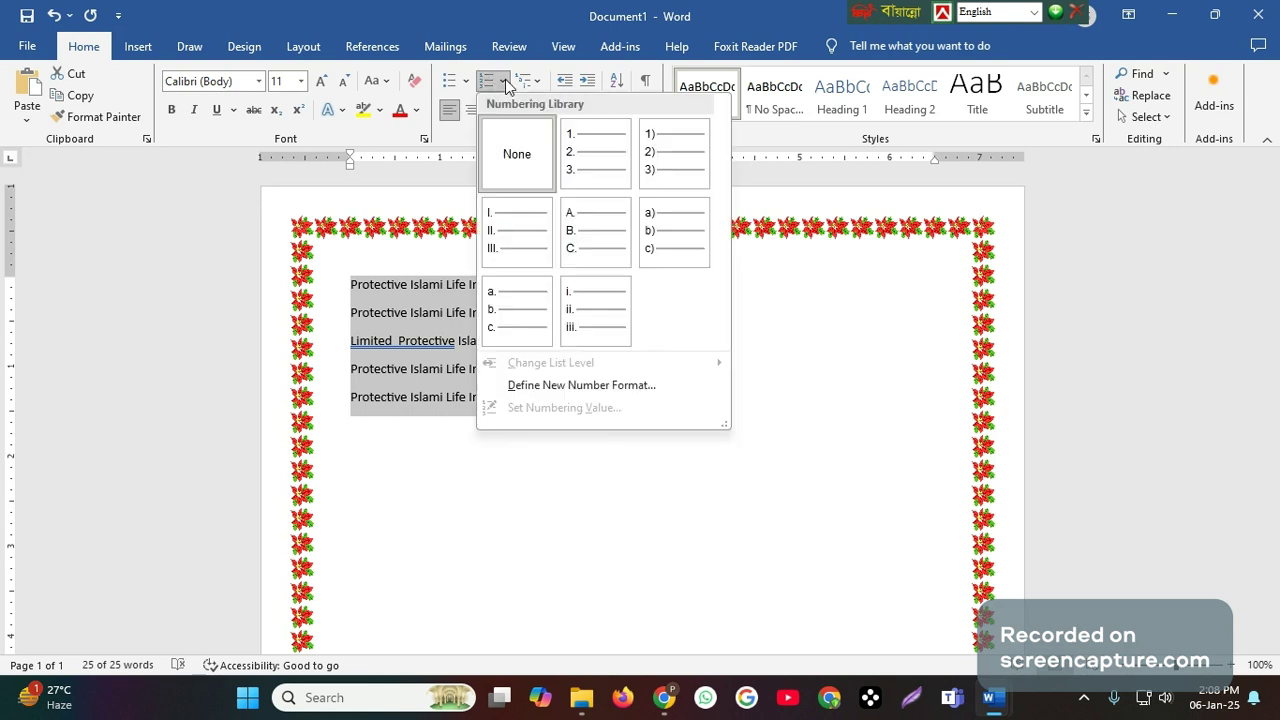
click(585, 158)
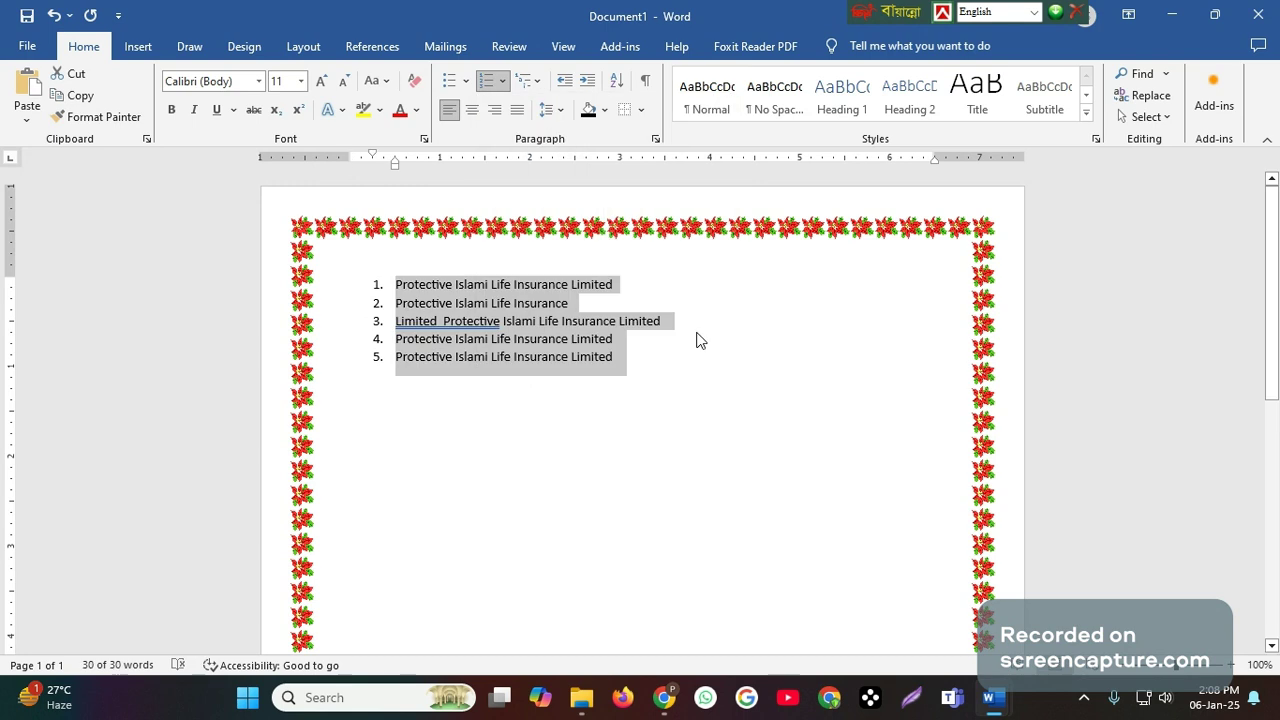
- Switch the list to uppercase Roman numerals (I., II., III.) and add an empty sixth item at its end
click(509, 80)
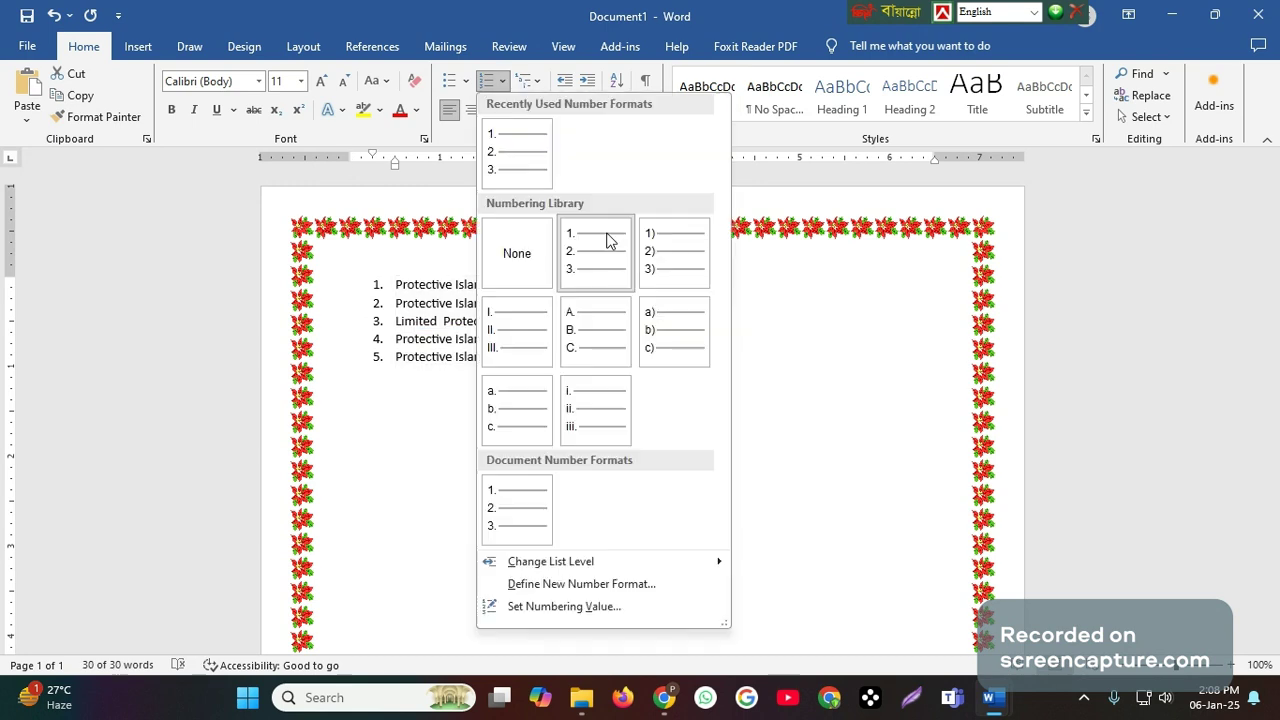
click(500, 345)
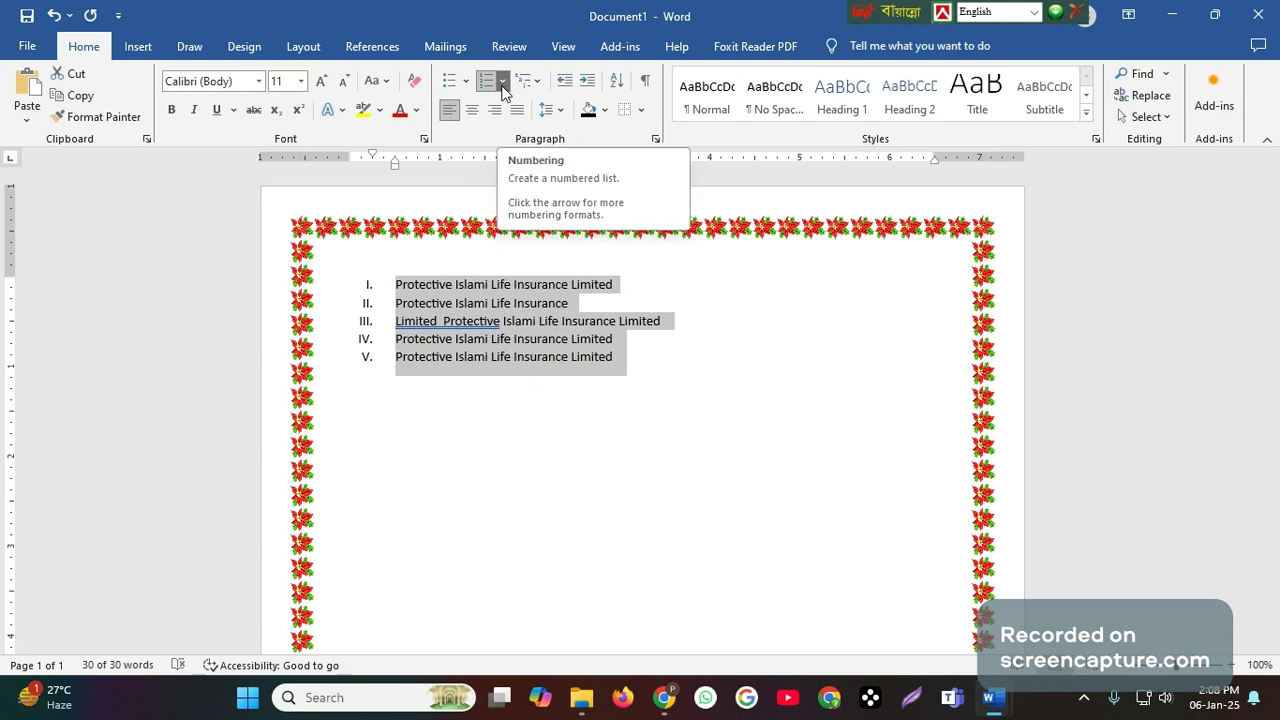
click(627, 357)
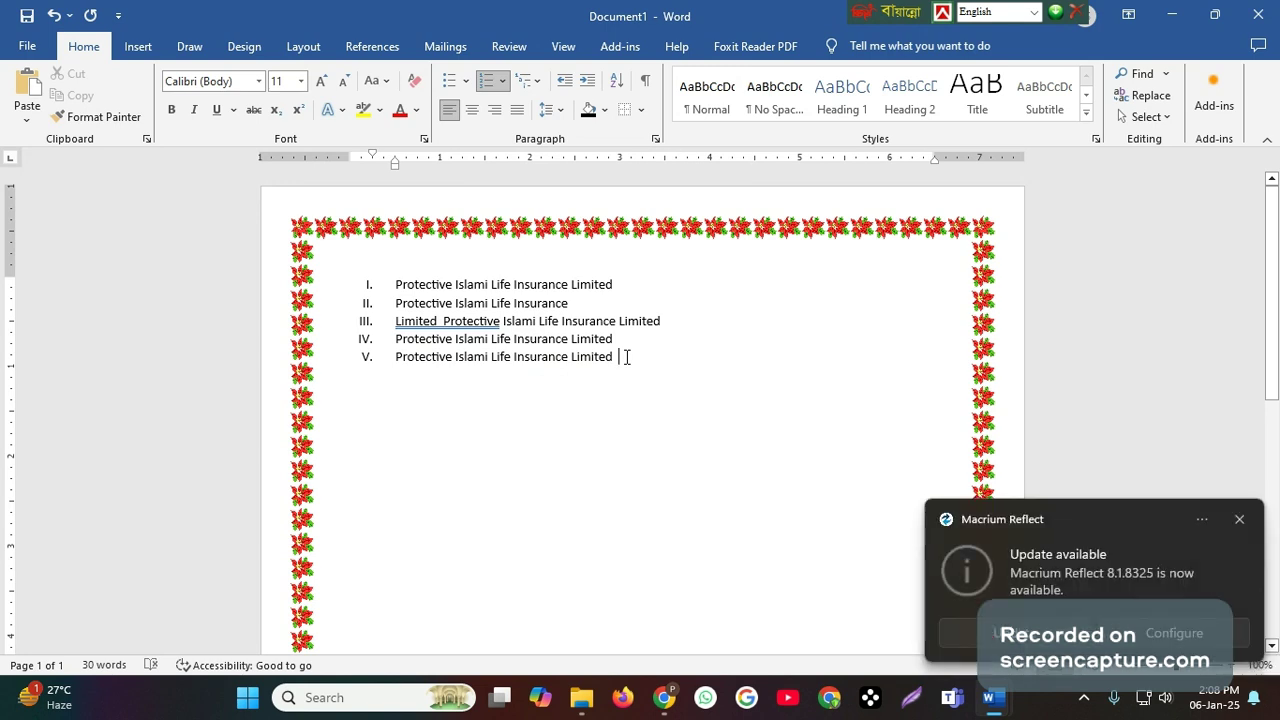
key(Return)
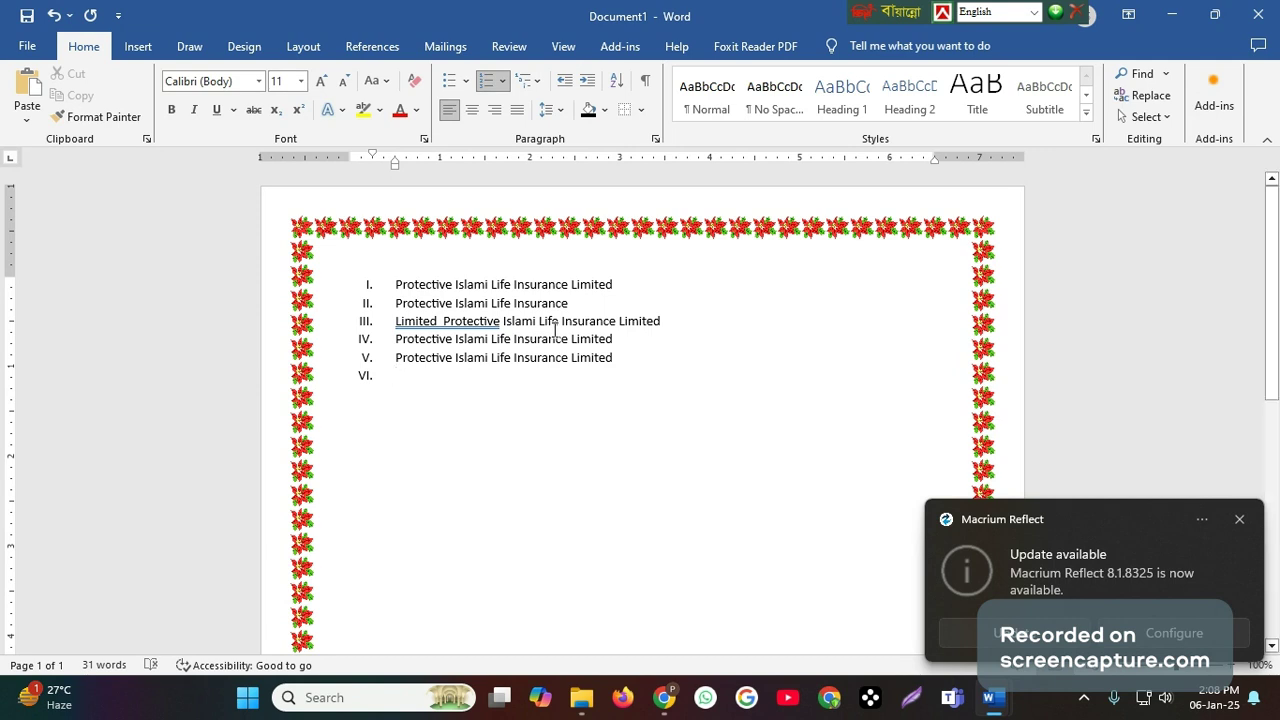
- Change the numbering of all six list items to A., B., C., followed by the a), b), c) format
drag(395, 284, 624, 381)
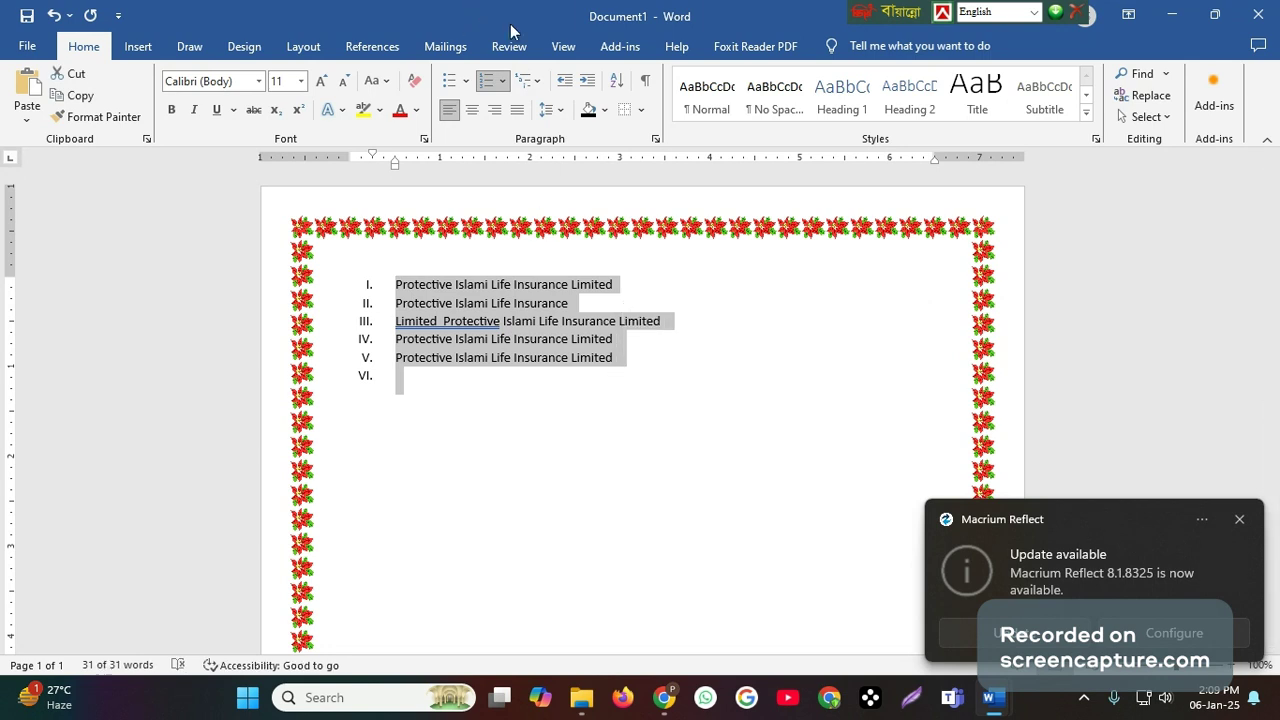
click(505, 82)
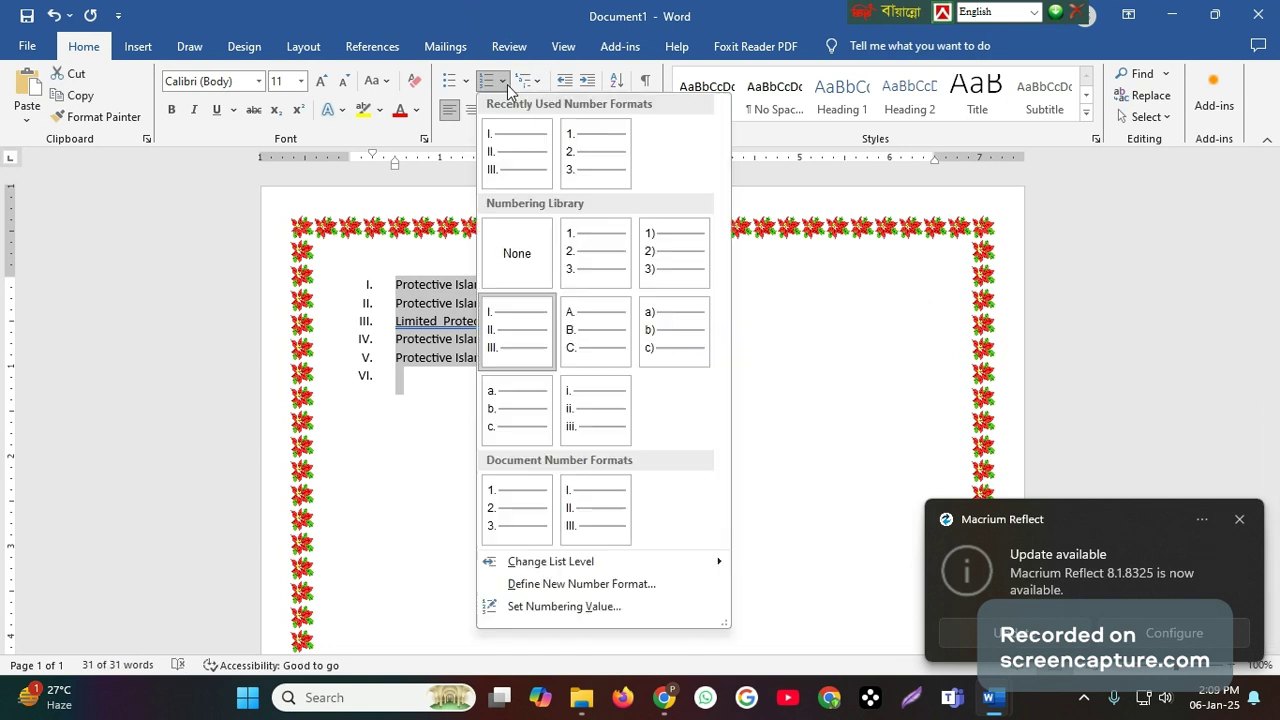
click(596, 340)
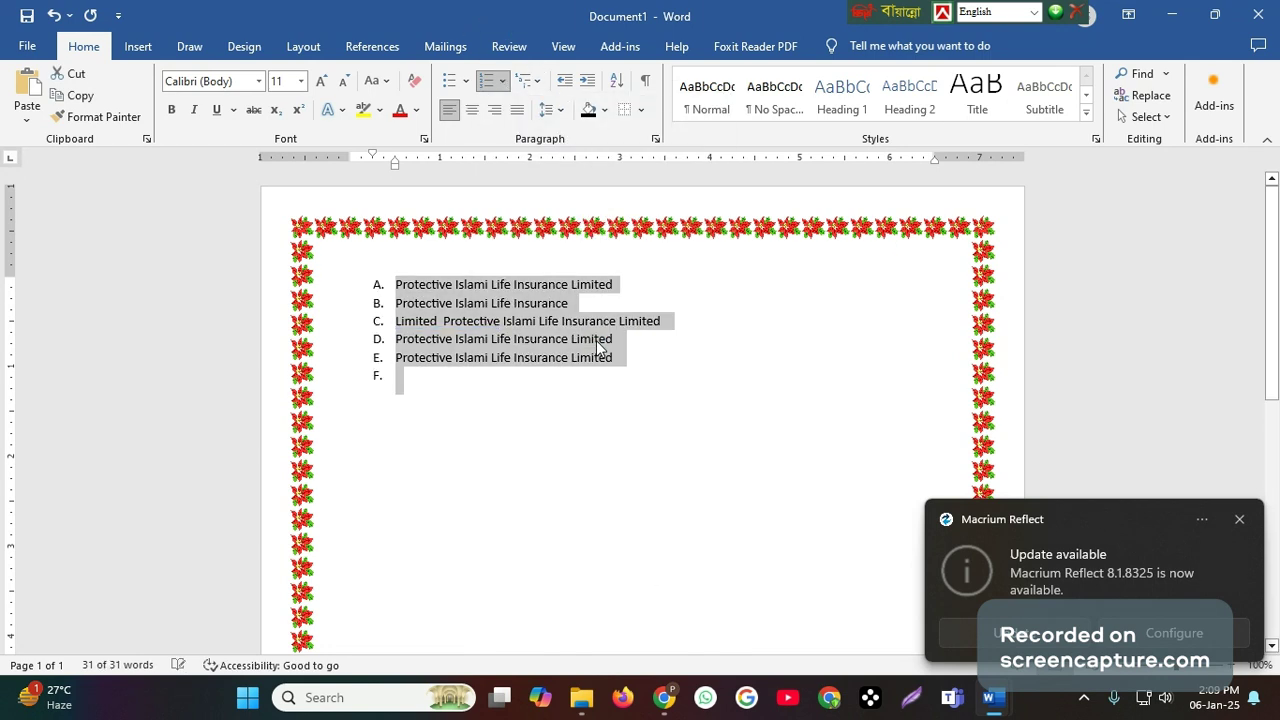
click(505, 84)
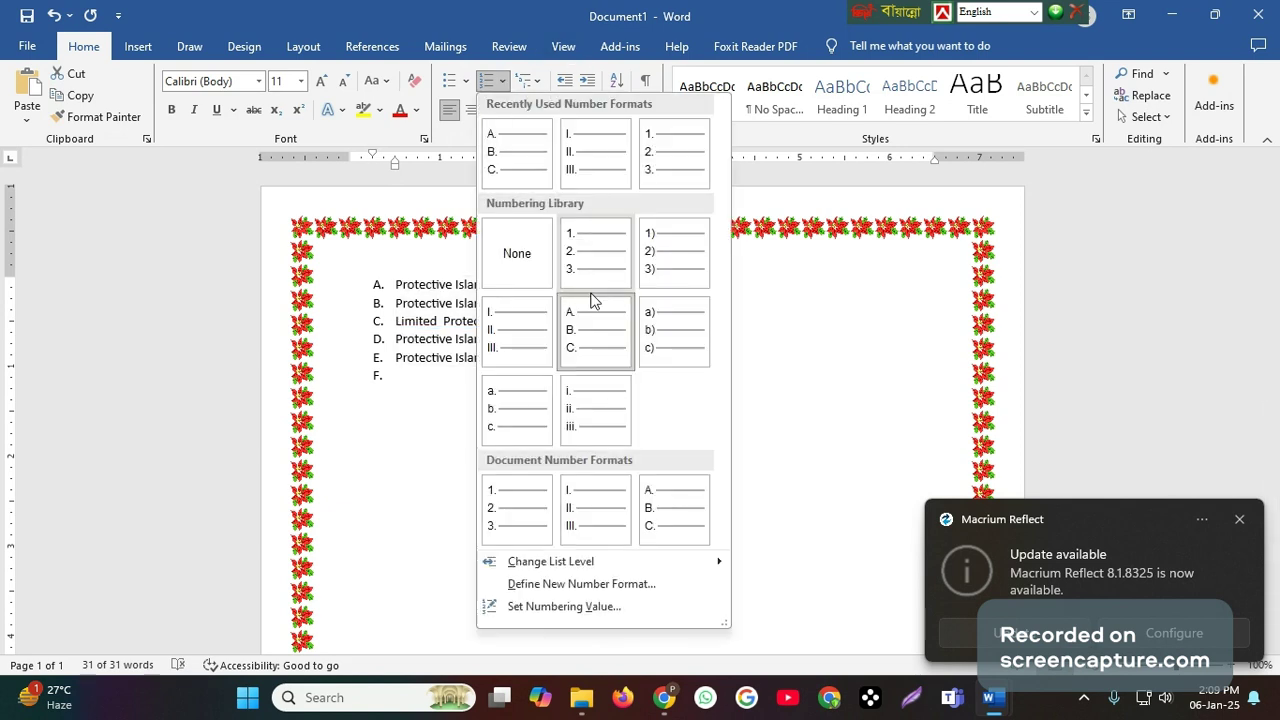
click(678, 332)
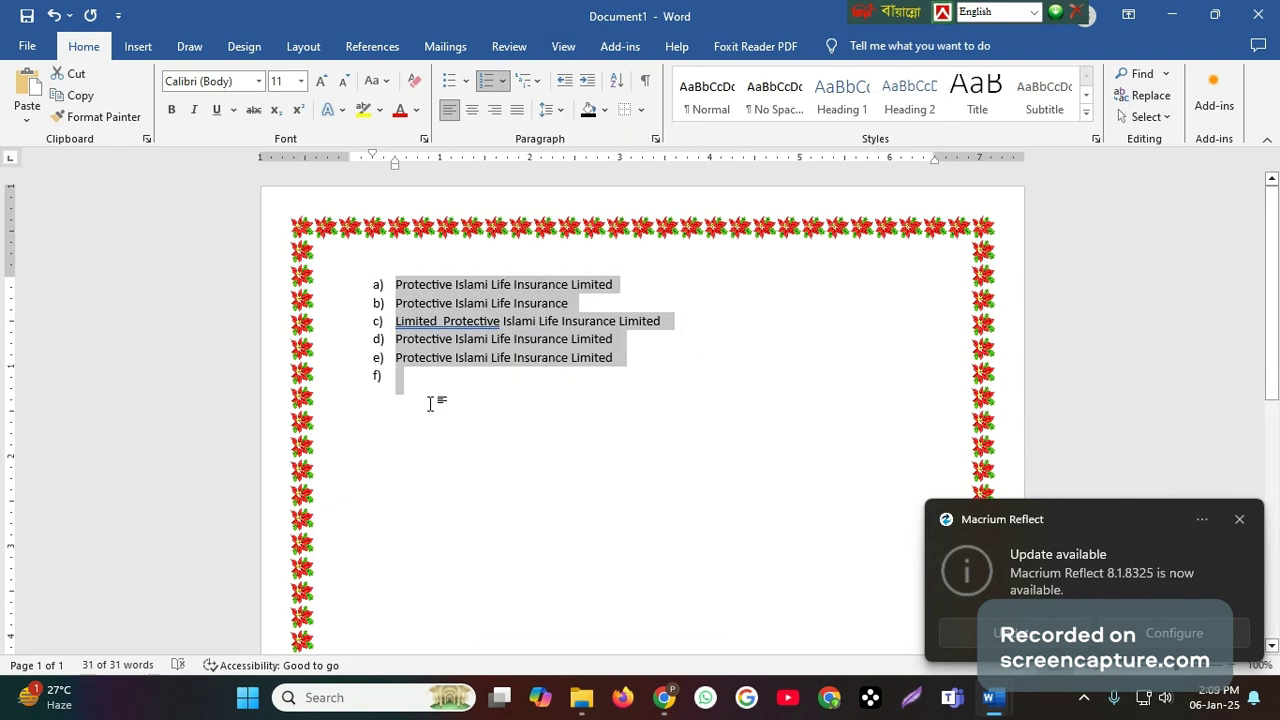
click(431, 396)
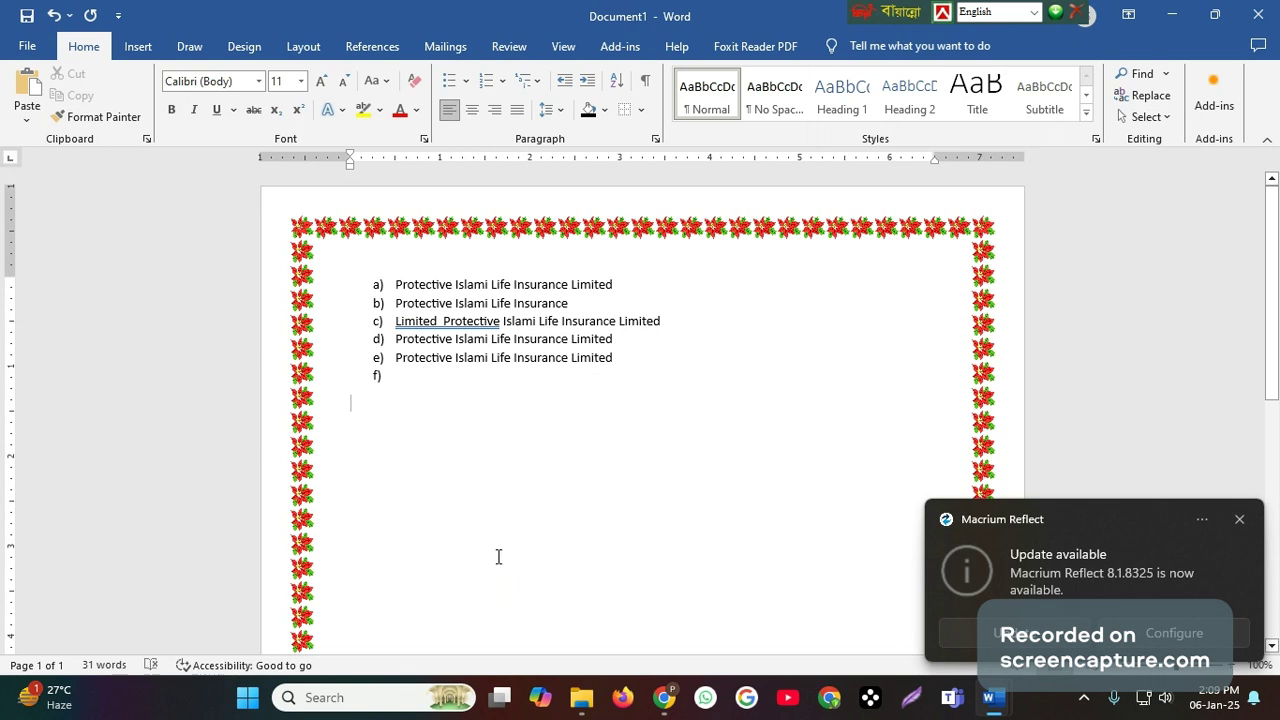
- Read the topics after Bullets and Numbering in the Routine document, dismiss the update notification and go back to Document1
mouse_move(1005, 703)
click(892, 600)
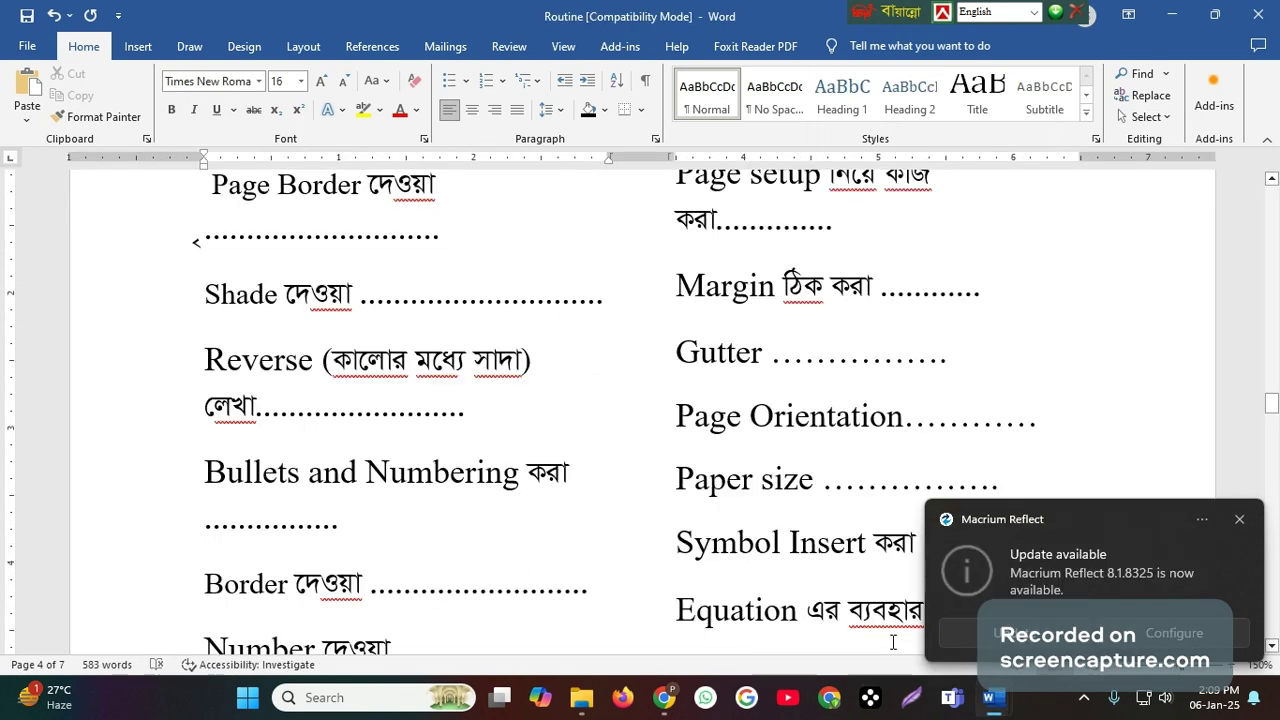
scroll(494, 551, down, 2)
scroll(491, 540, down, 1)
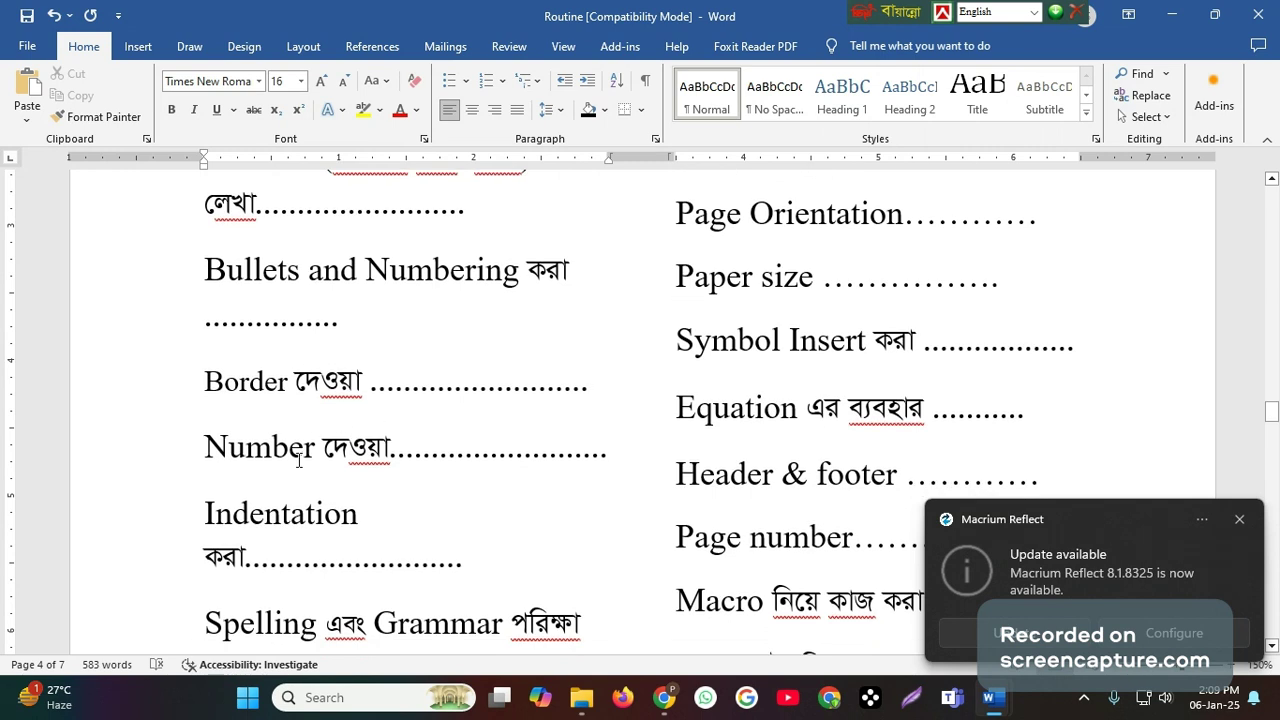
scroll(391, 453, down, 3)
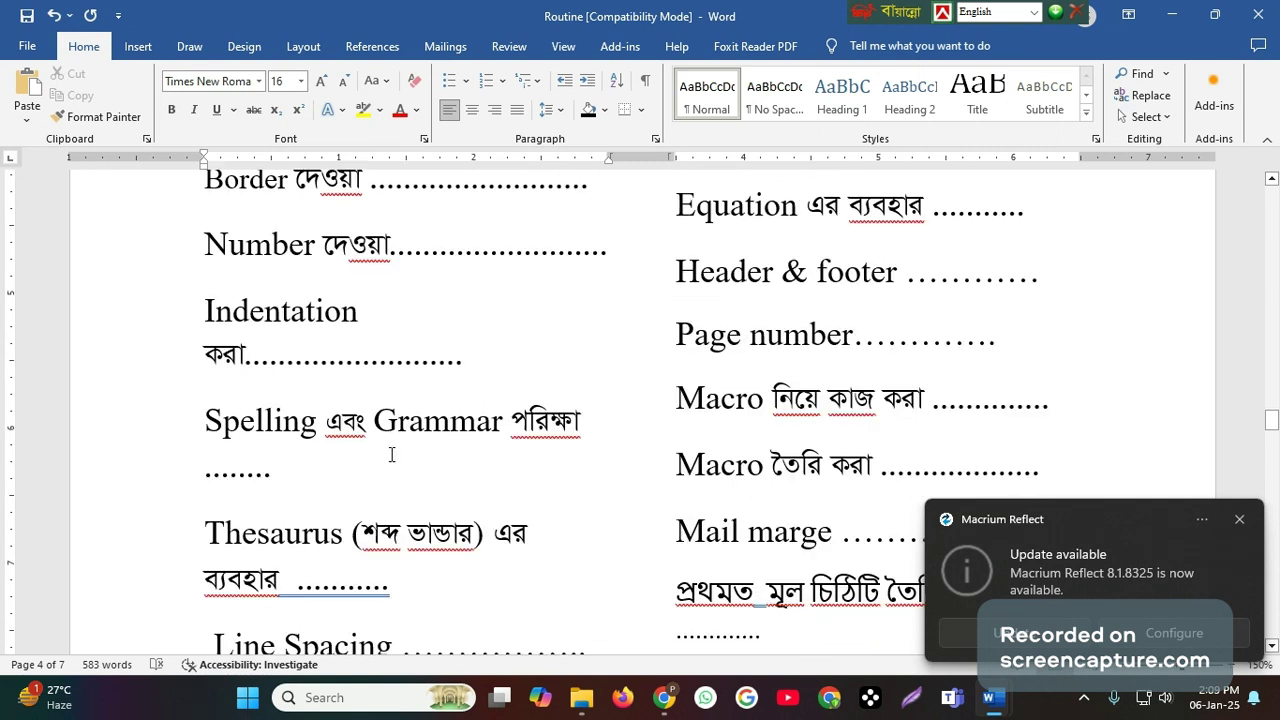
scroll(391, 455, down, 3)
scroll(391, 453, up, 2)
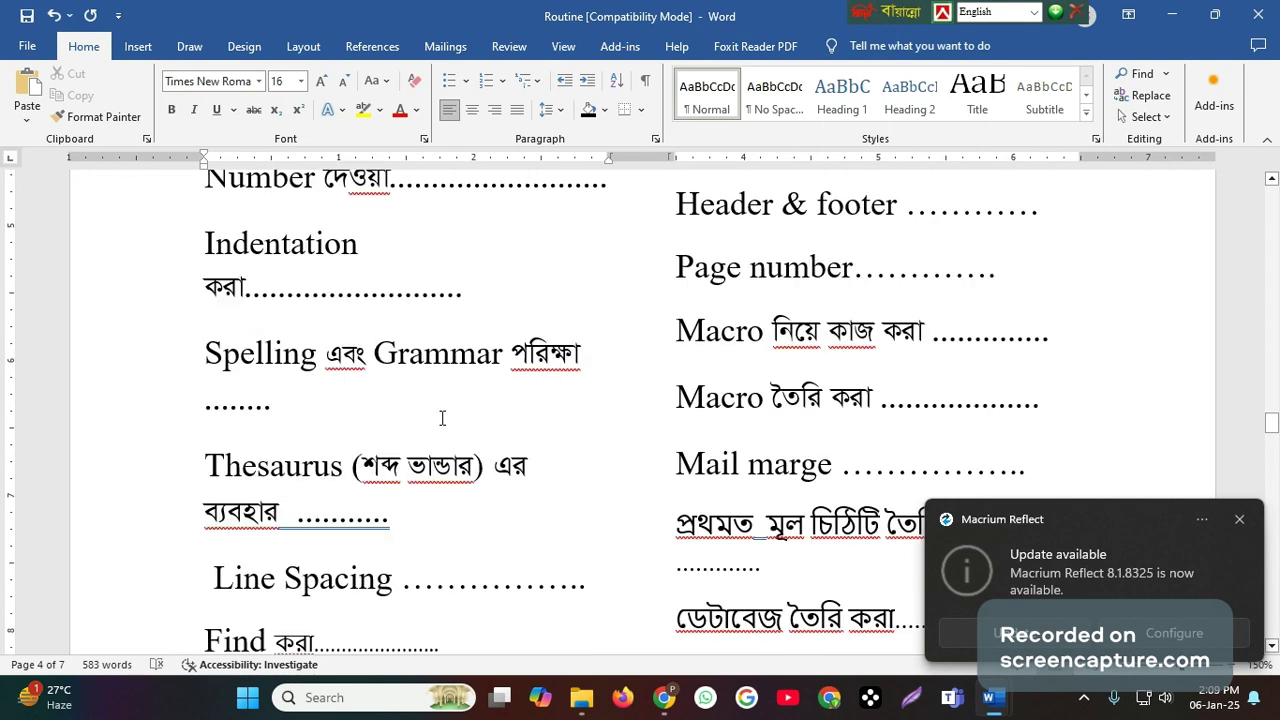
click(1239, 519)
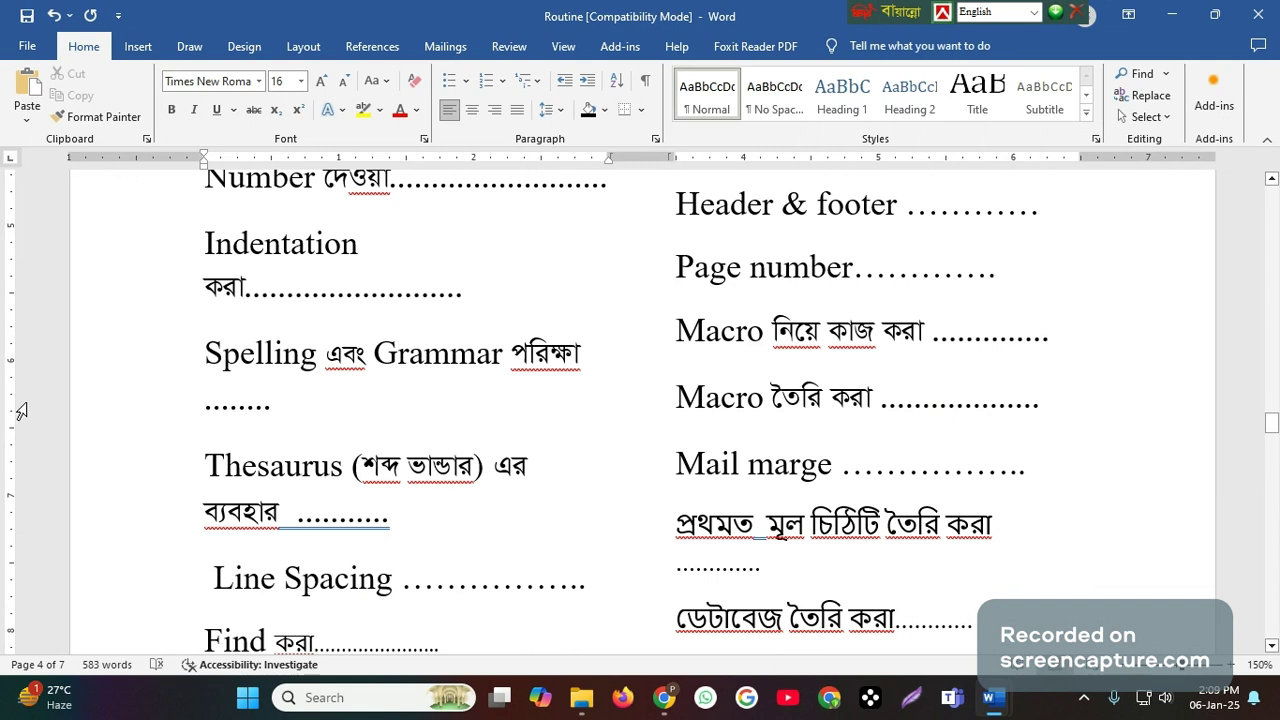
mouse_move(993, 707)
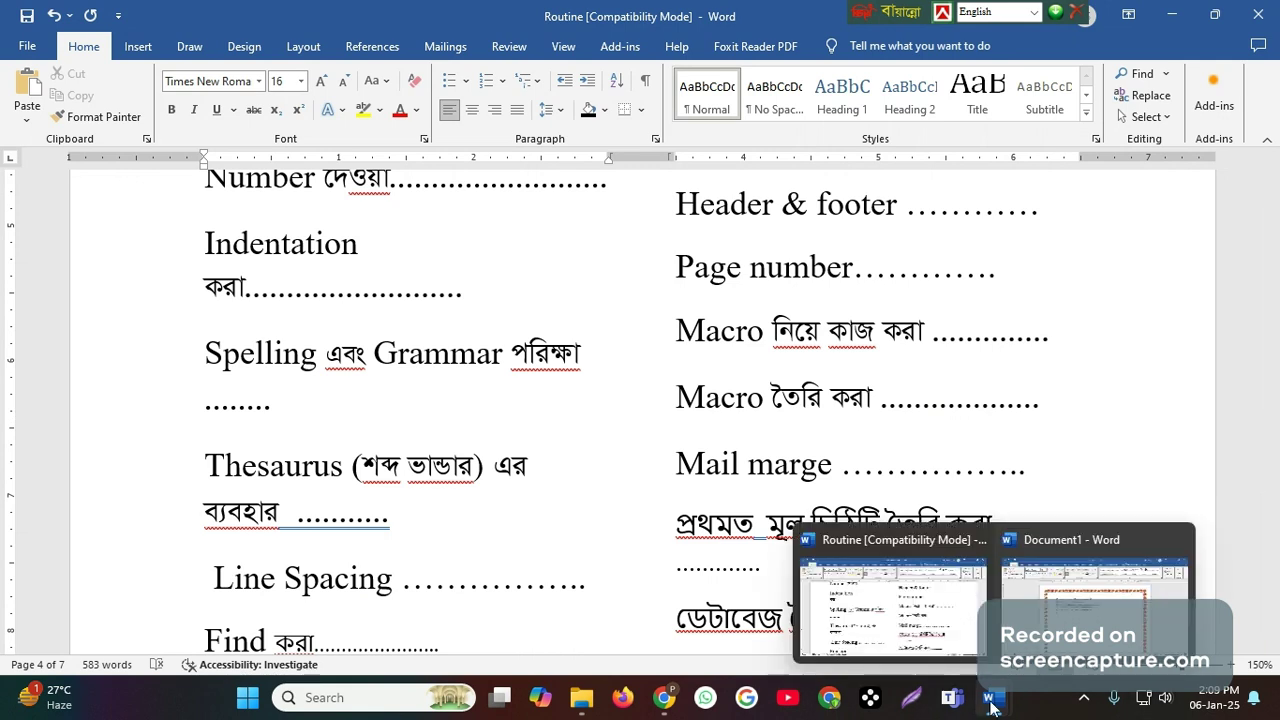
click(1025, 610)
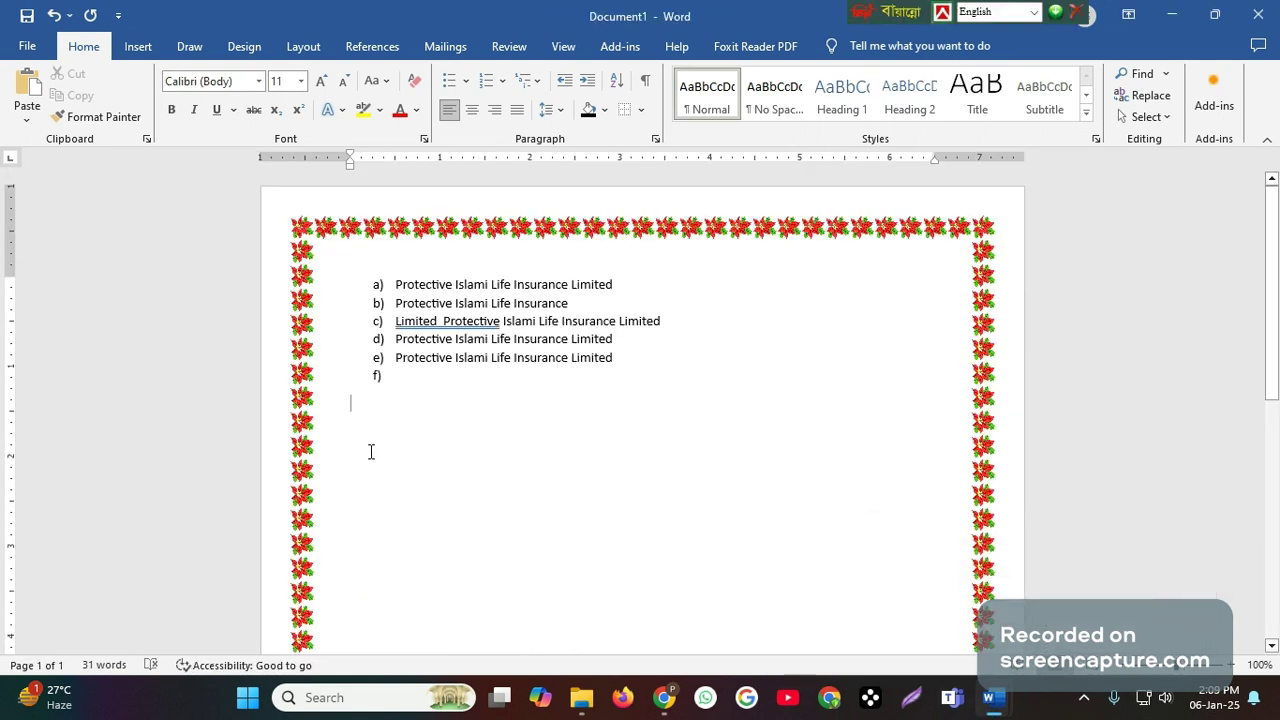
- Remove the numbering from the whole list so that its lines are plain paragraphs
drag(366, 251, 674, 407)
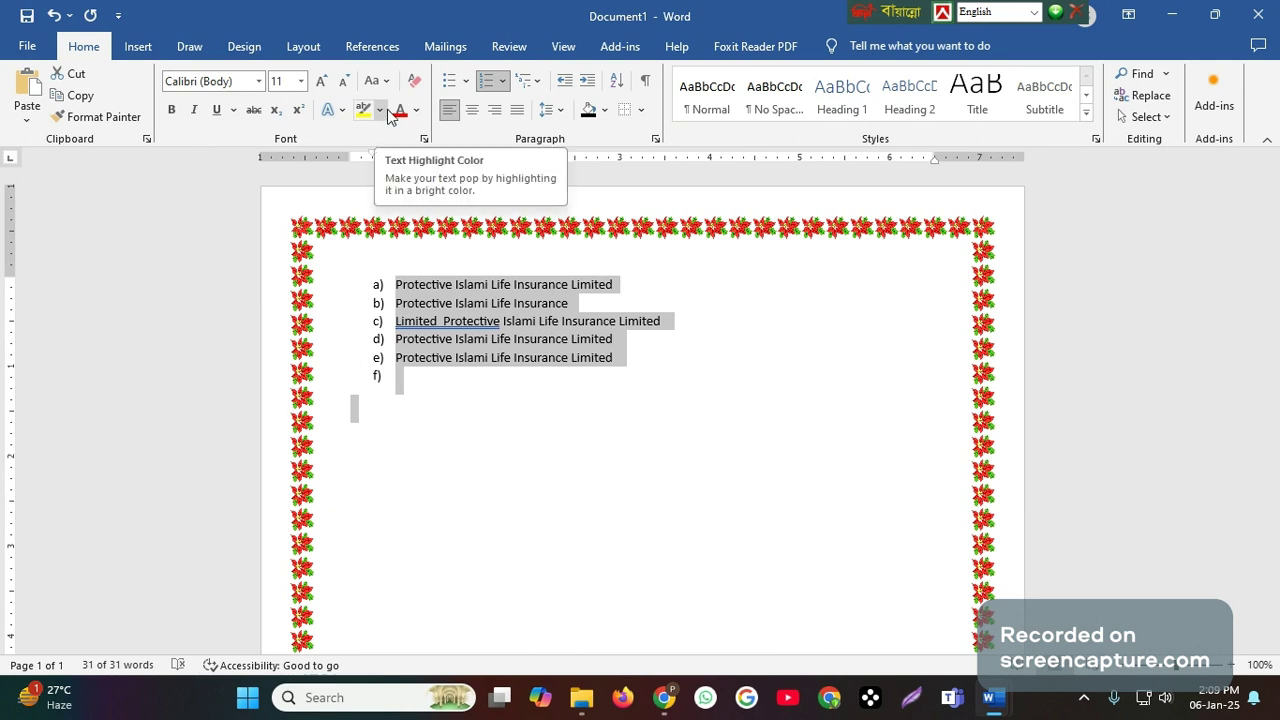
click(503, 86)
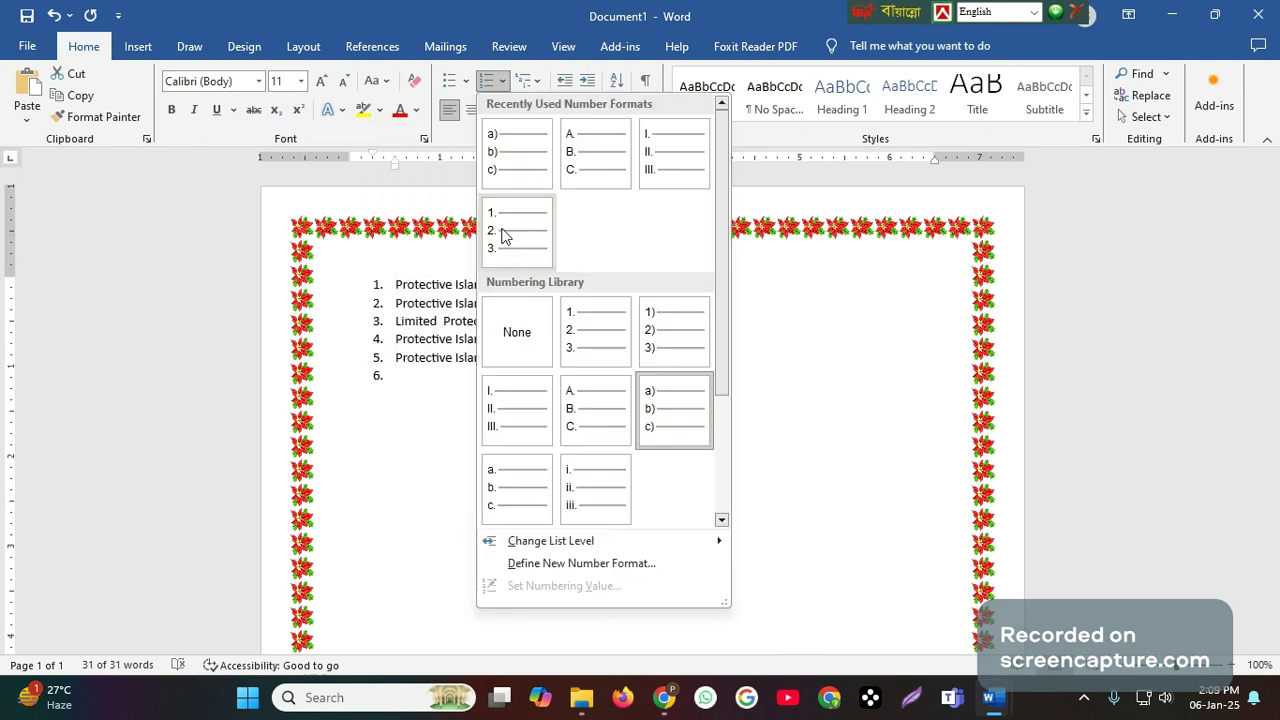
click(517, 334)
click(444, 412)
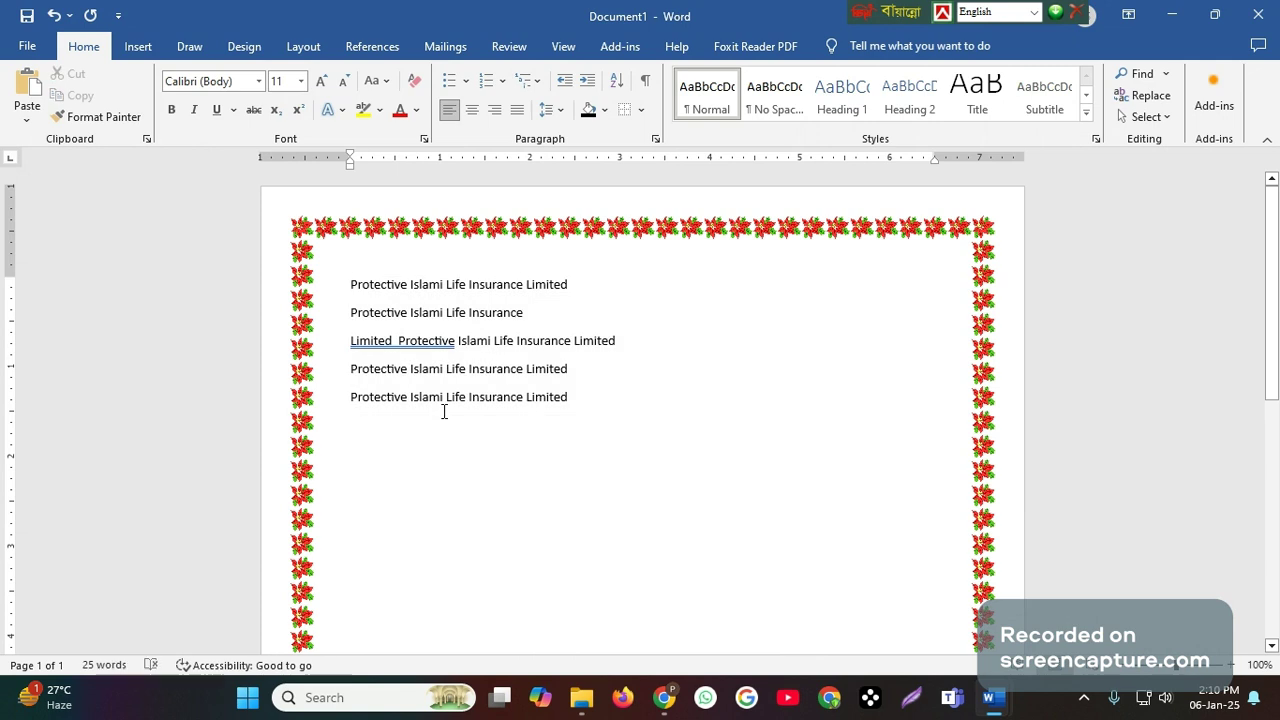
- Misspell the first word of the last text line as "Prctective"
click(368, 397)
key(BackSpace)
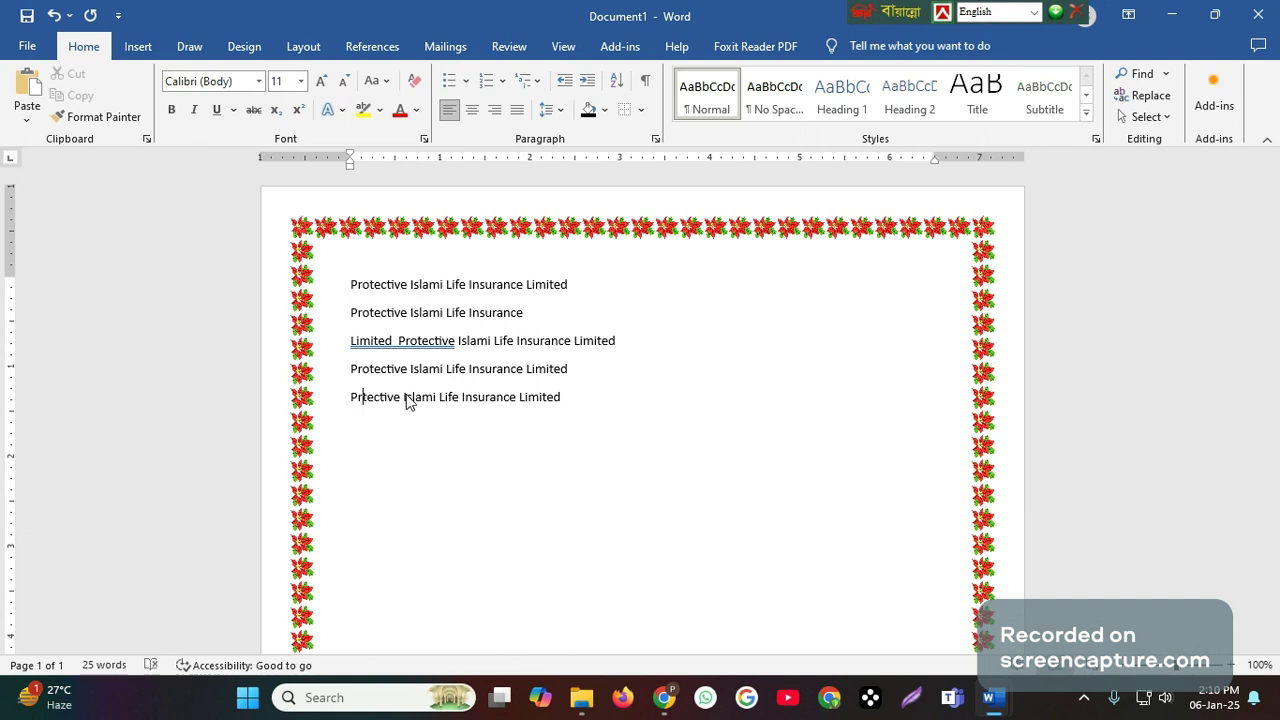
text(o)
click(364, 509)
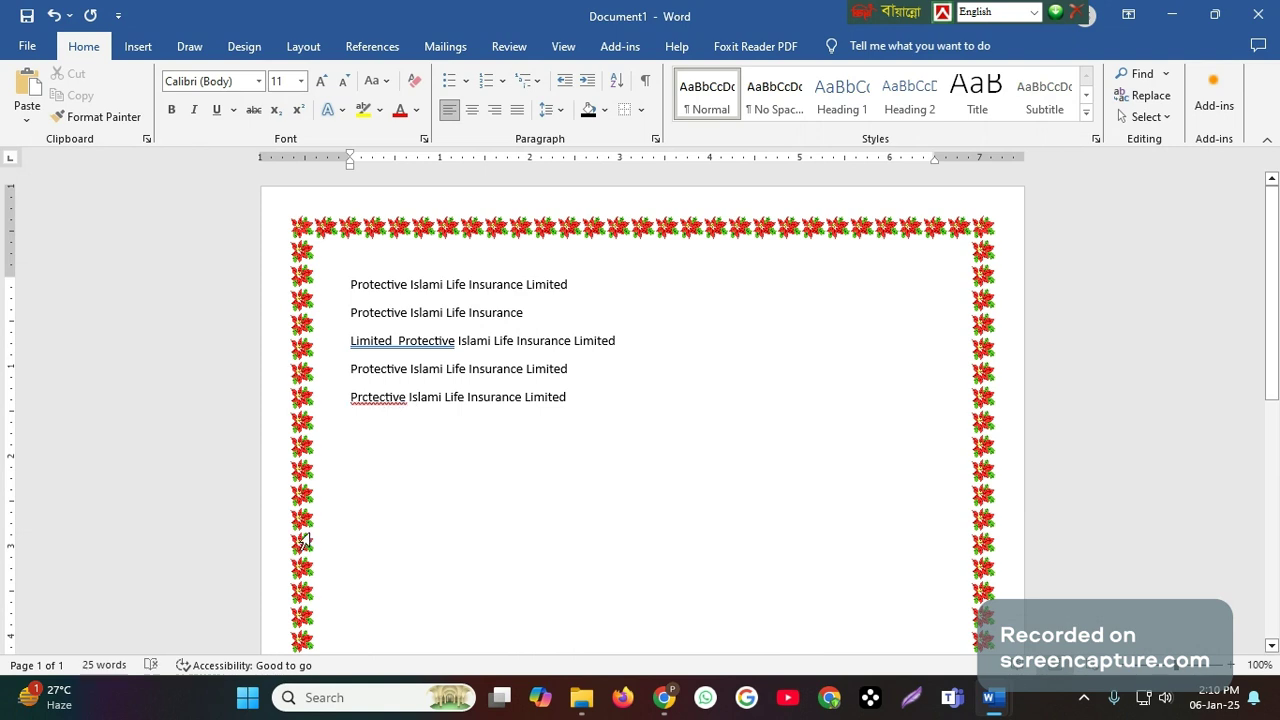
ctrl+scroll(80, 400, up, 4)
scroll(81, 400, up, 4)
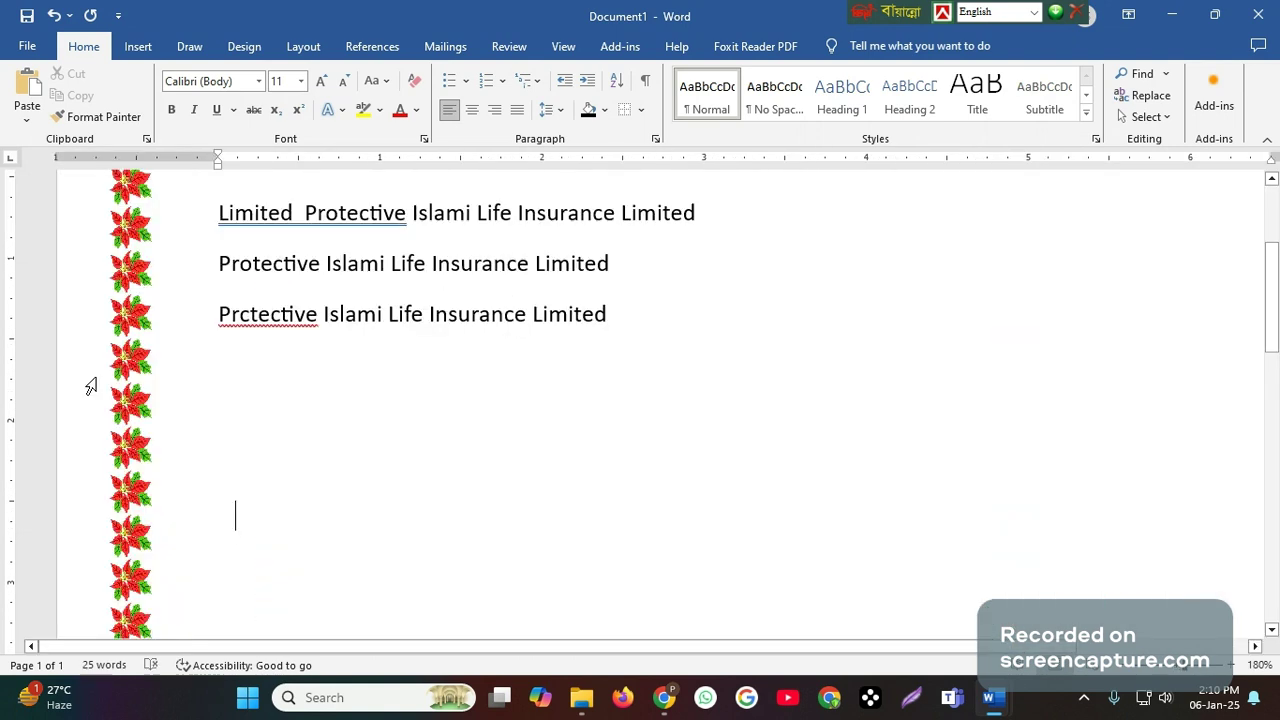
scroll(274, 511, up, 3)
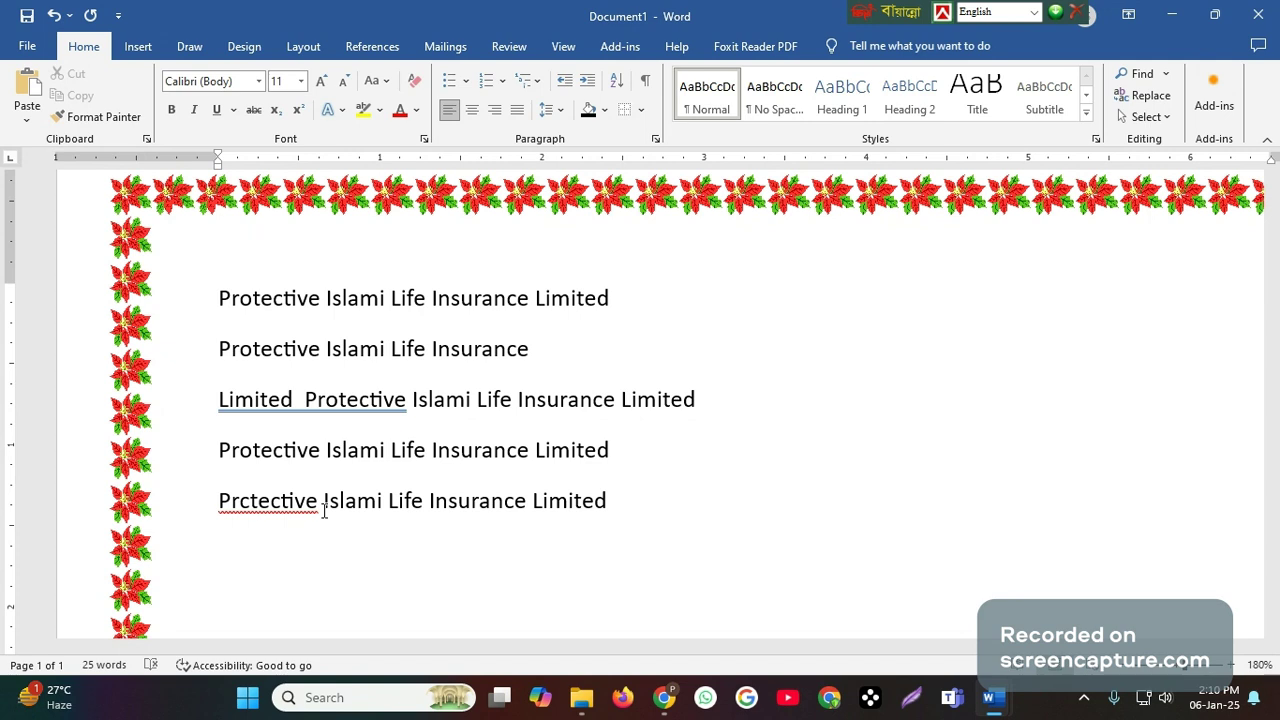
- Correct the misspelled first word of the last line with the suggested spelling "Protective"
right_click(251, 503)
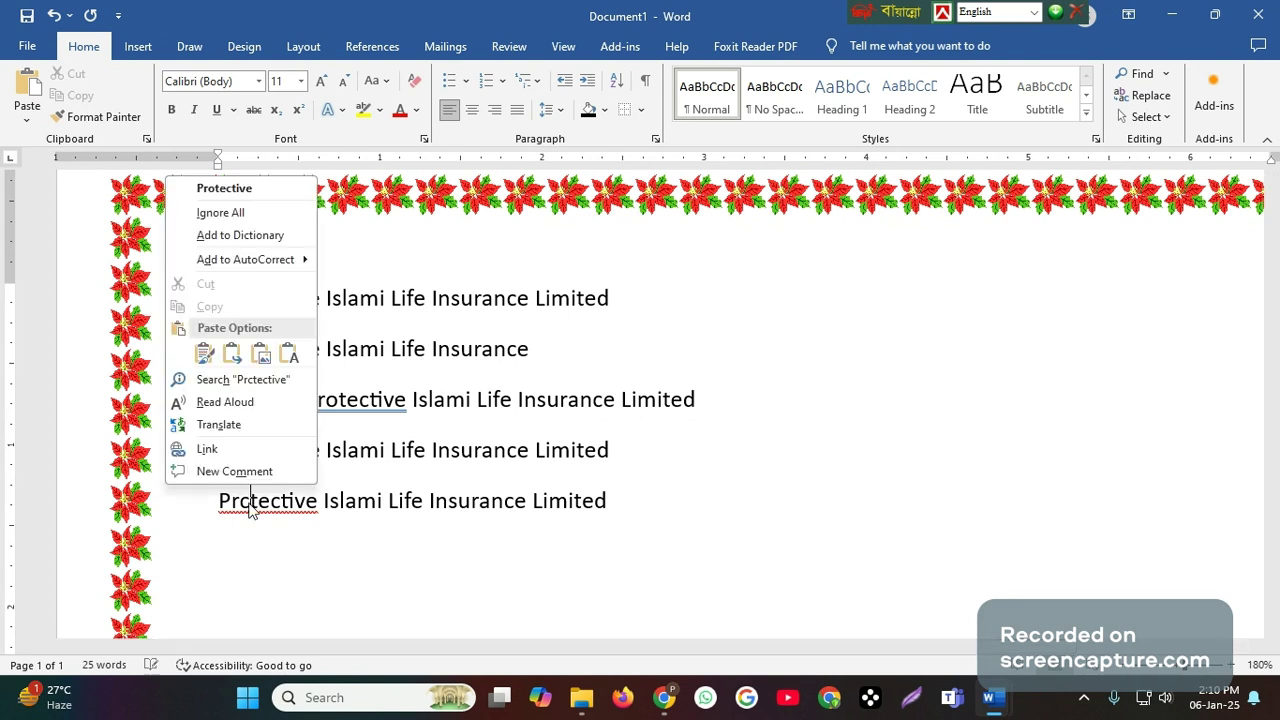
click(239, 190)
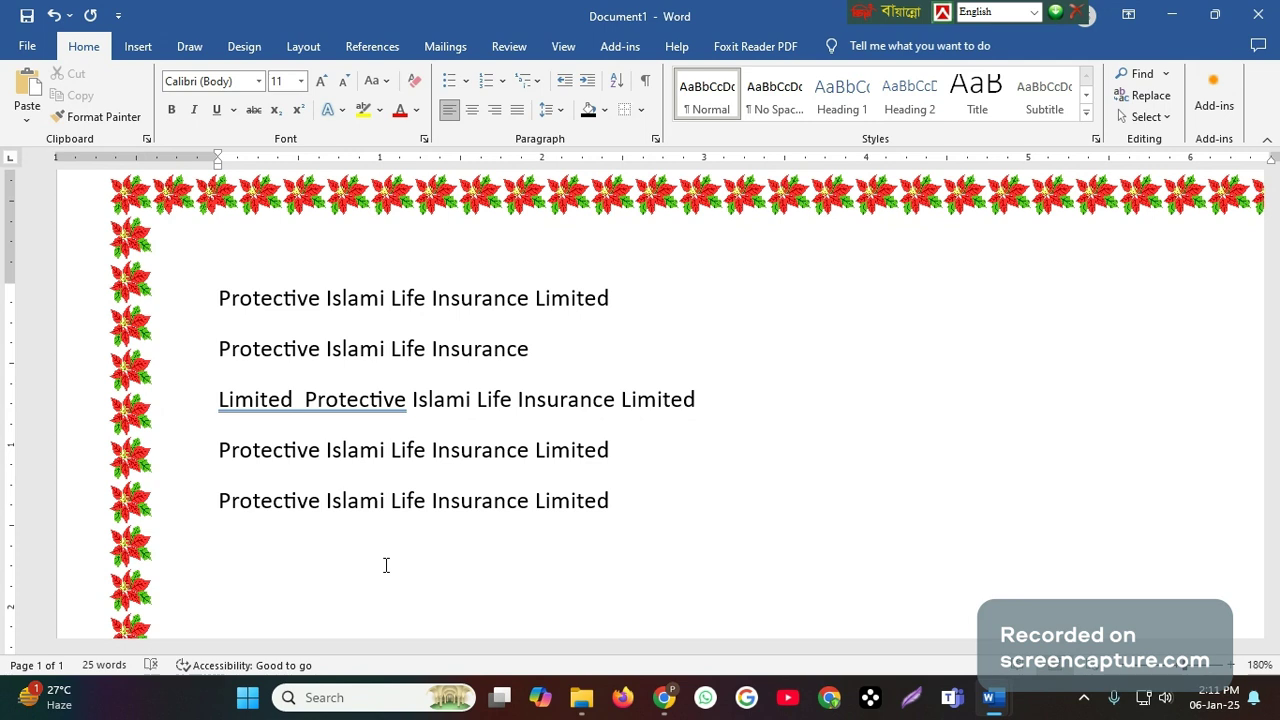
- Restore the misspelling "Prctective" in the last line and change its second word to "Islemi"
key(BackSpace)
text(c)
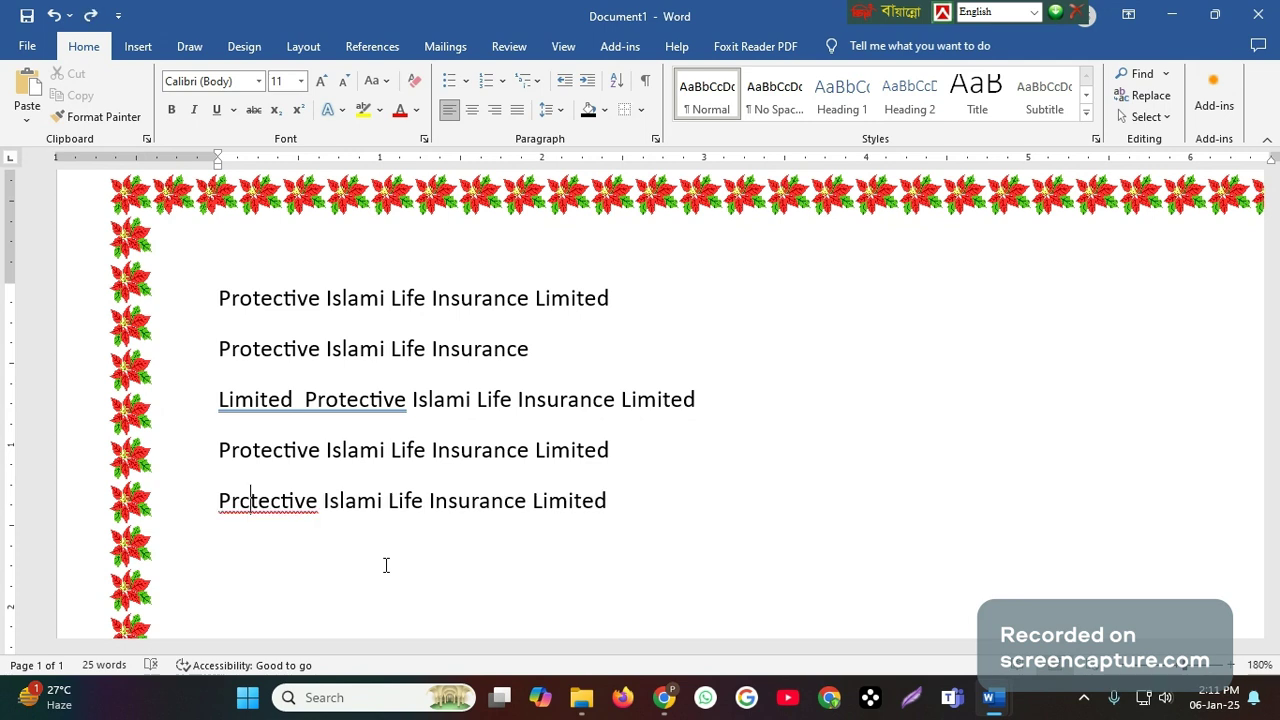
click(362, 500)
key(BackSpace)
text(e)
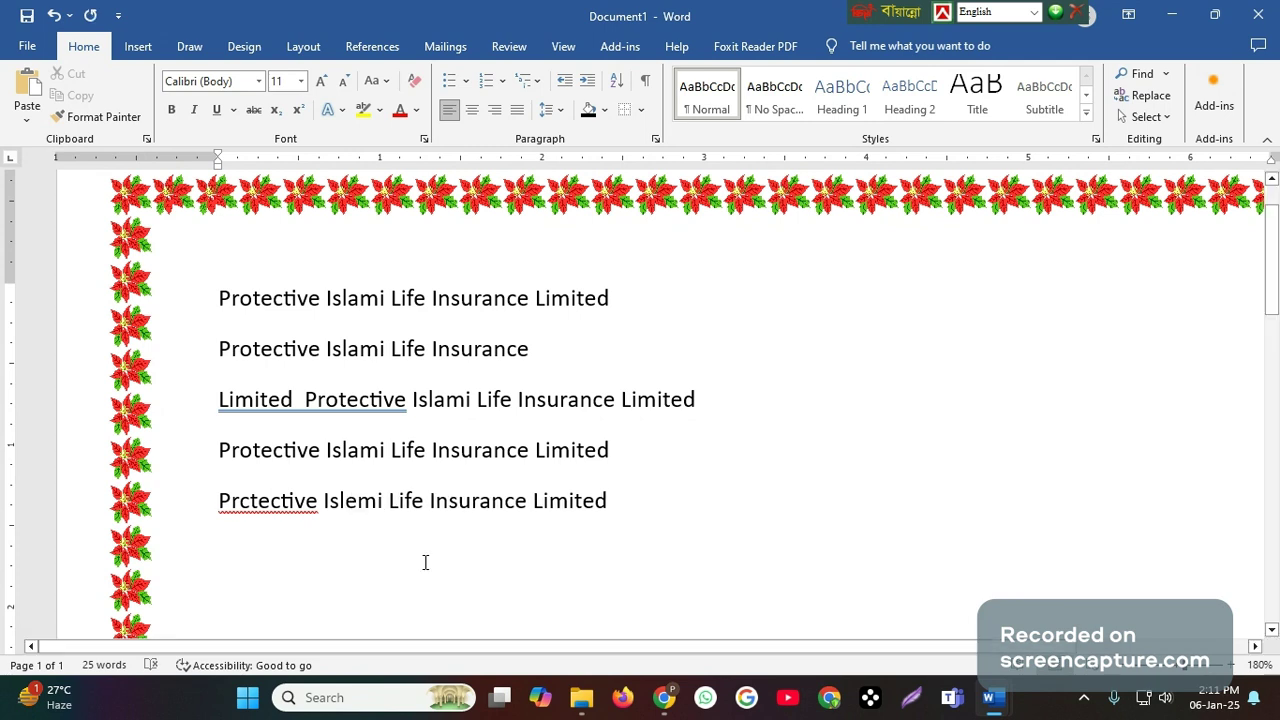
- Misspell the word "Insurance" in the last text line as "Incurance"
click(425, 562)
click(461, 502)
key(BackSpace)
text(c)
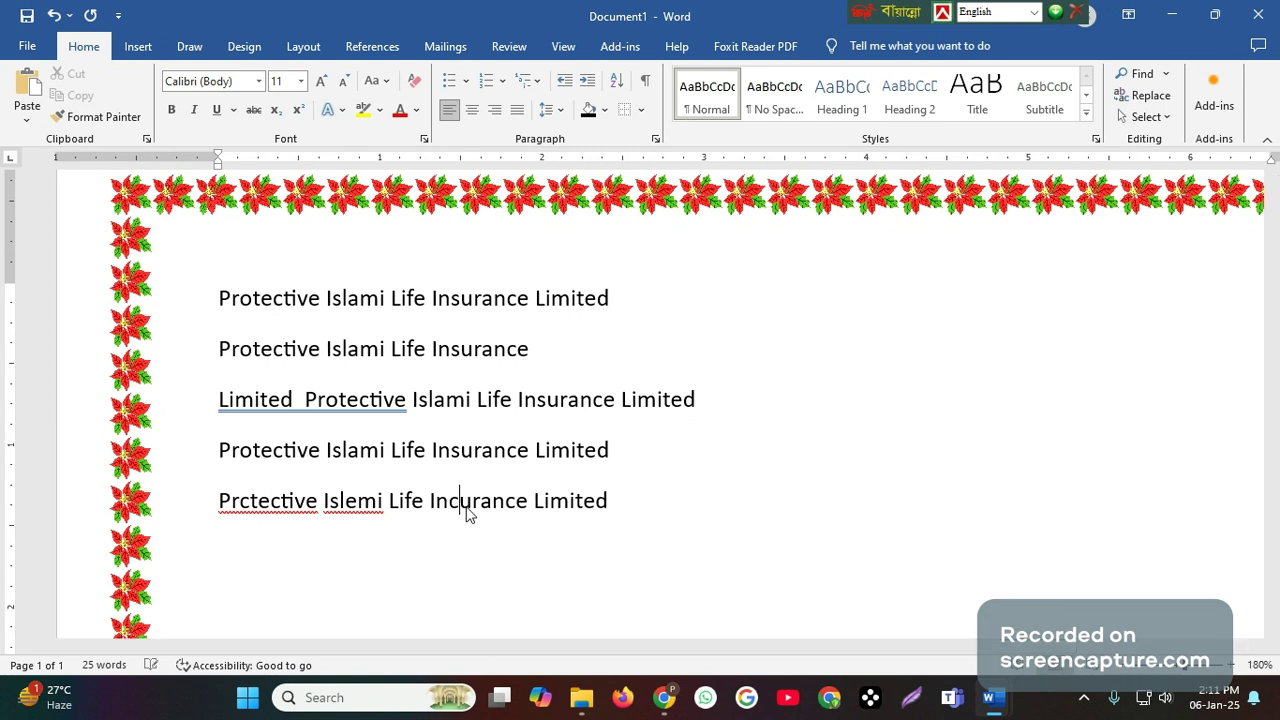
click(584, 502)
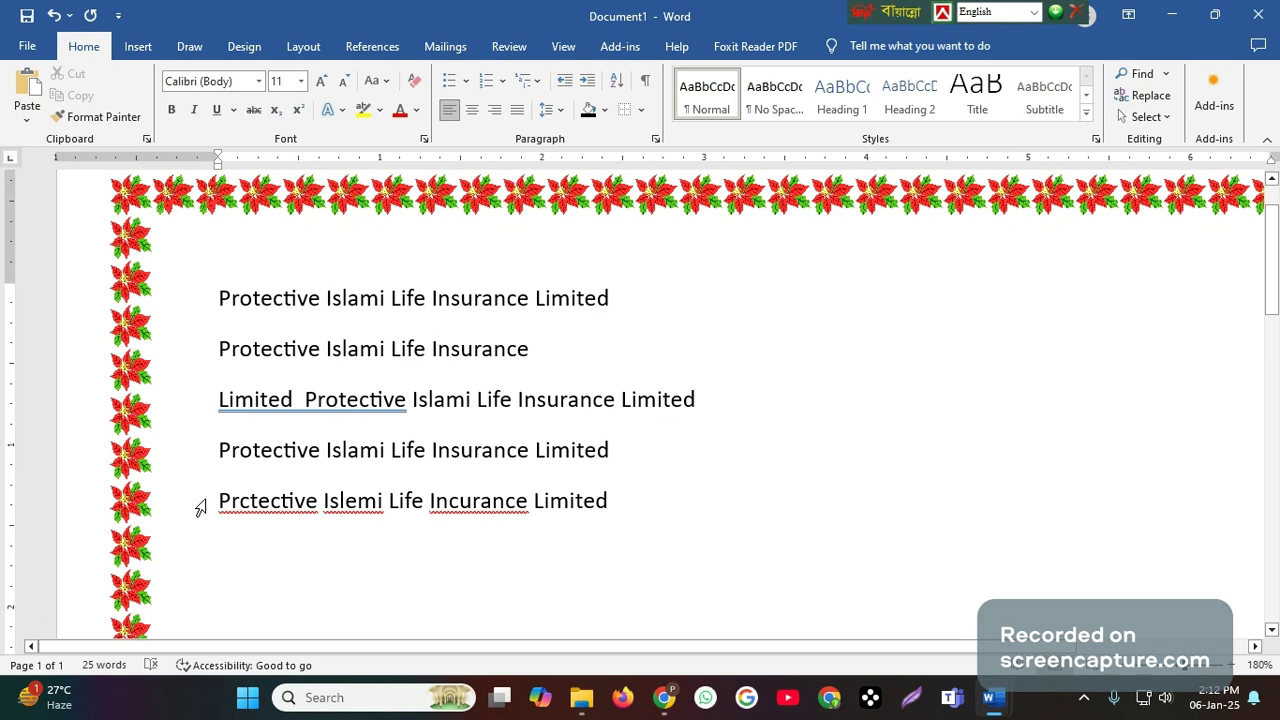
- Run a spelling and grammar check on the last line and change all occurrences of "Prctective" to "Protective"
drag(218, 502, 607, 519)
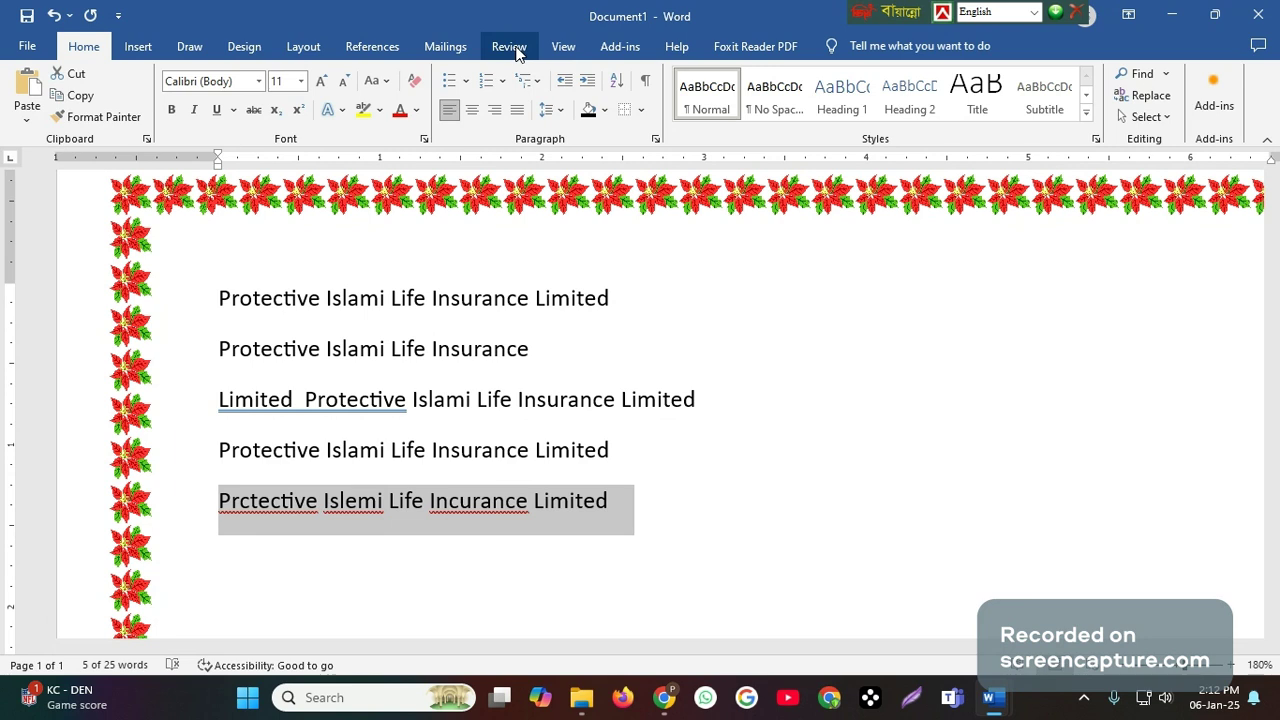
click(509, 47)
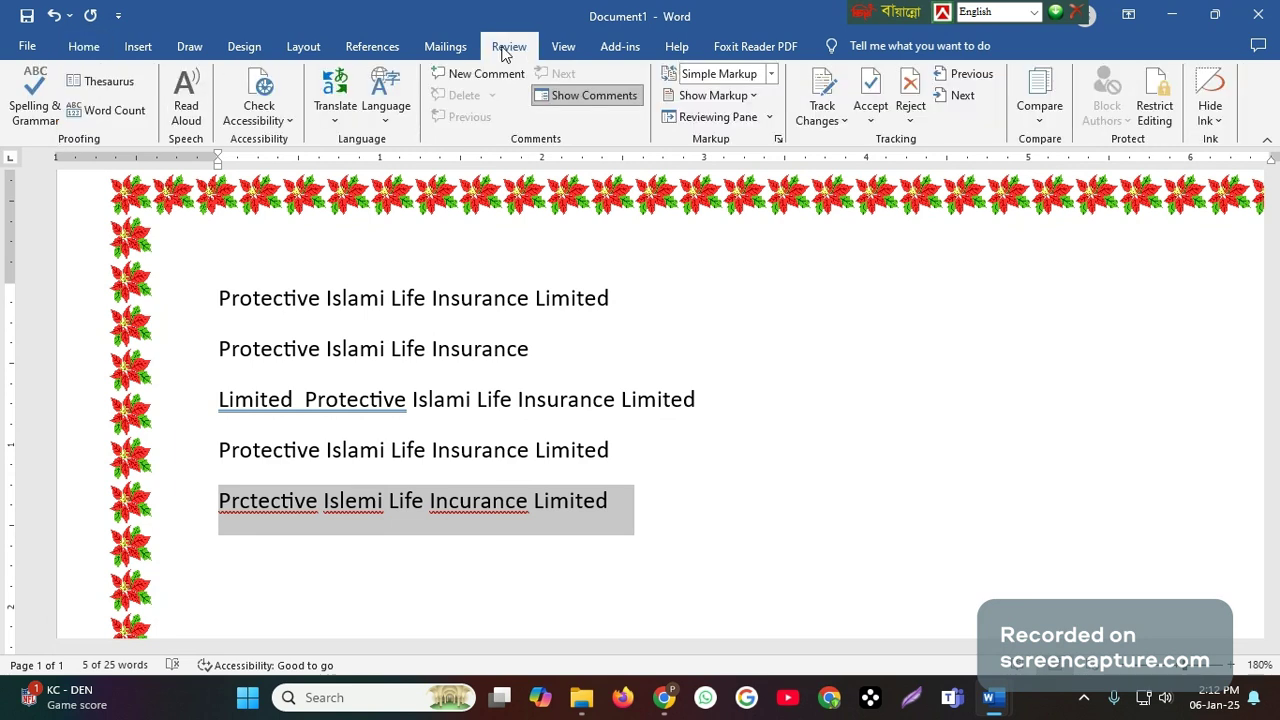
click(36, 100)
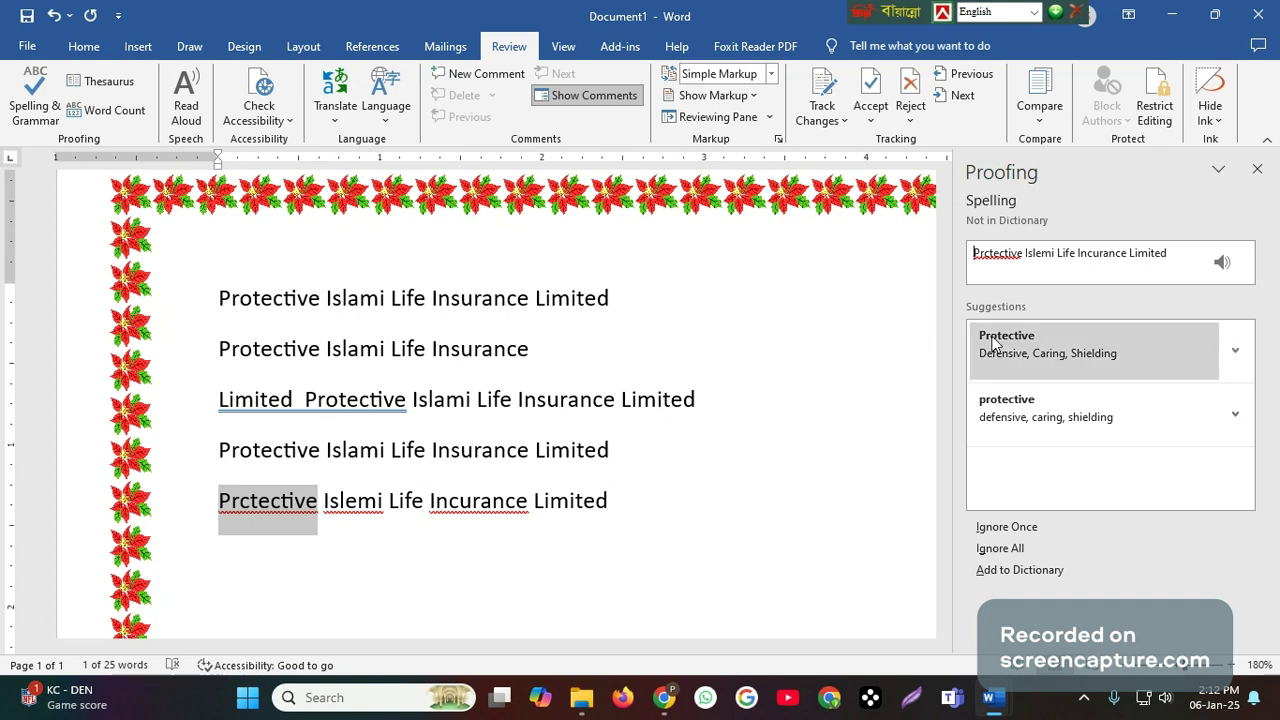
click(1234, 354)
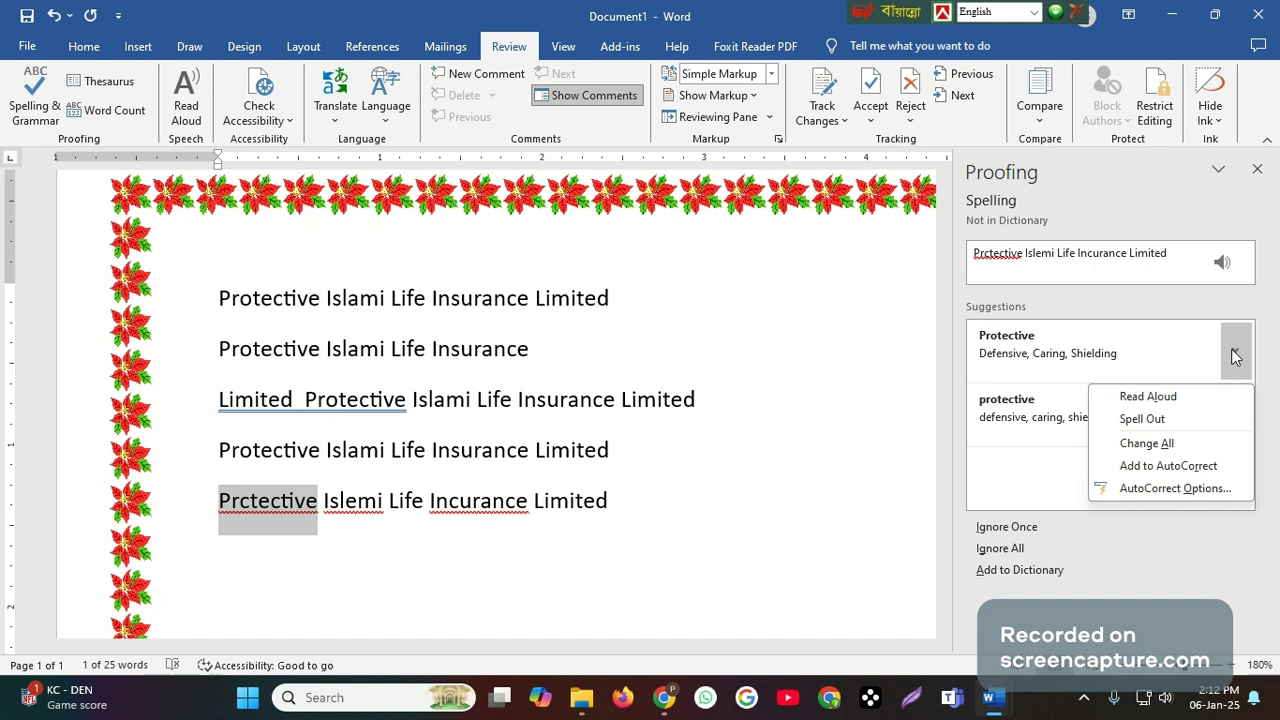
click(1147, 443)
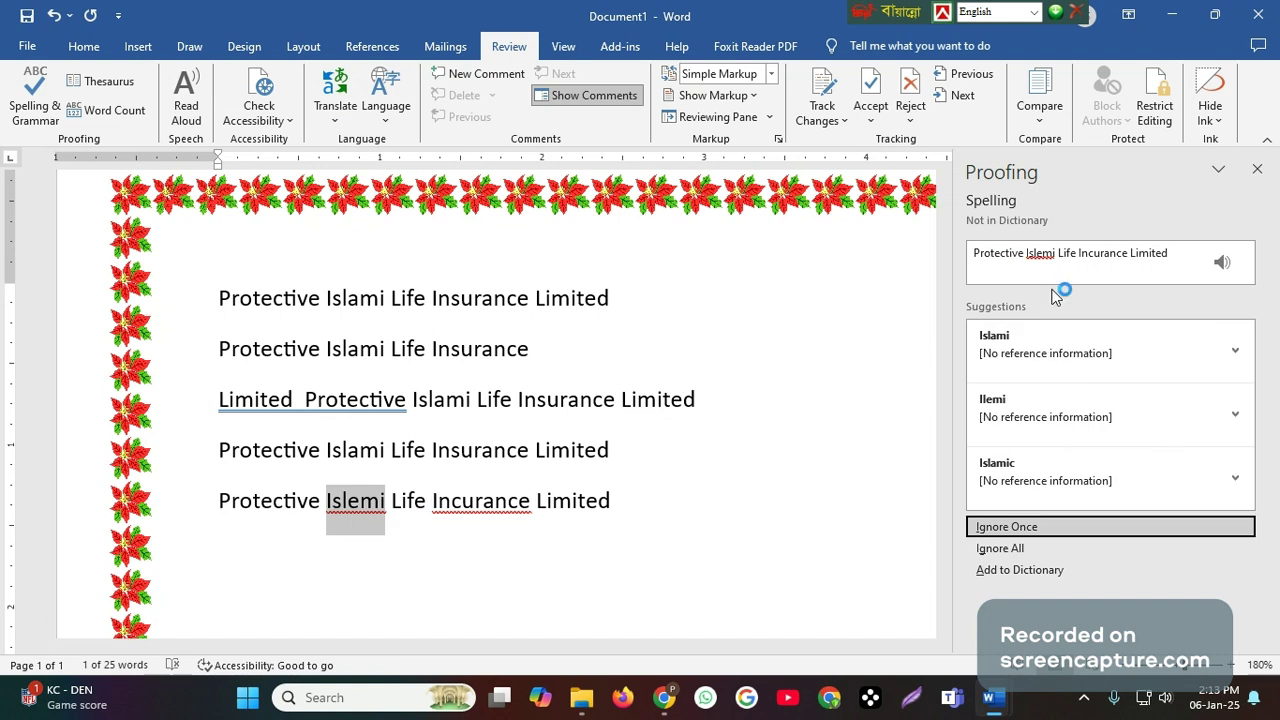
- Change all occurrences of the flagged words "Islemi" and "Incurance" to the suggestions "Islami" and "Insurance"
click(1236, 352)
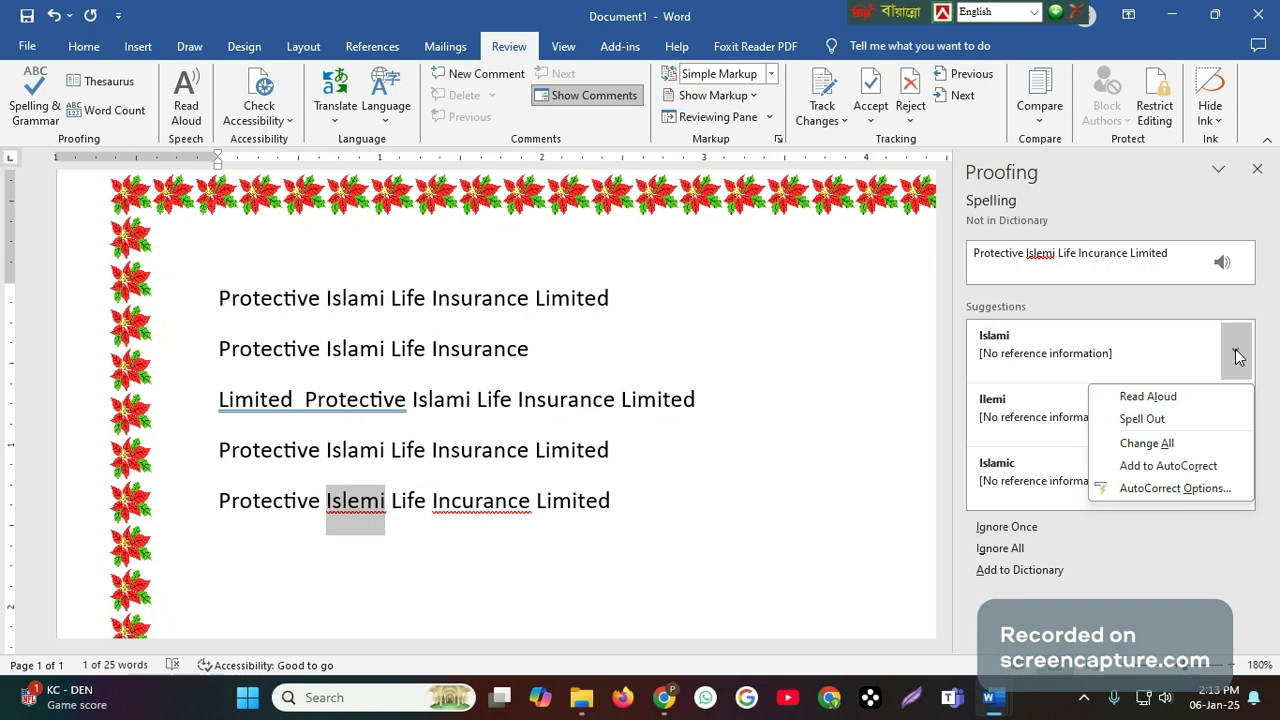
click(1145, 443)
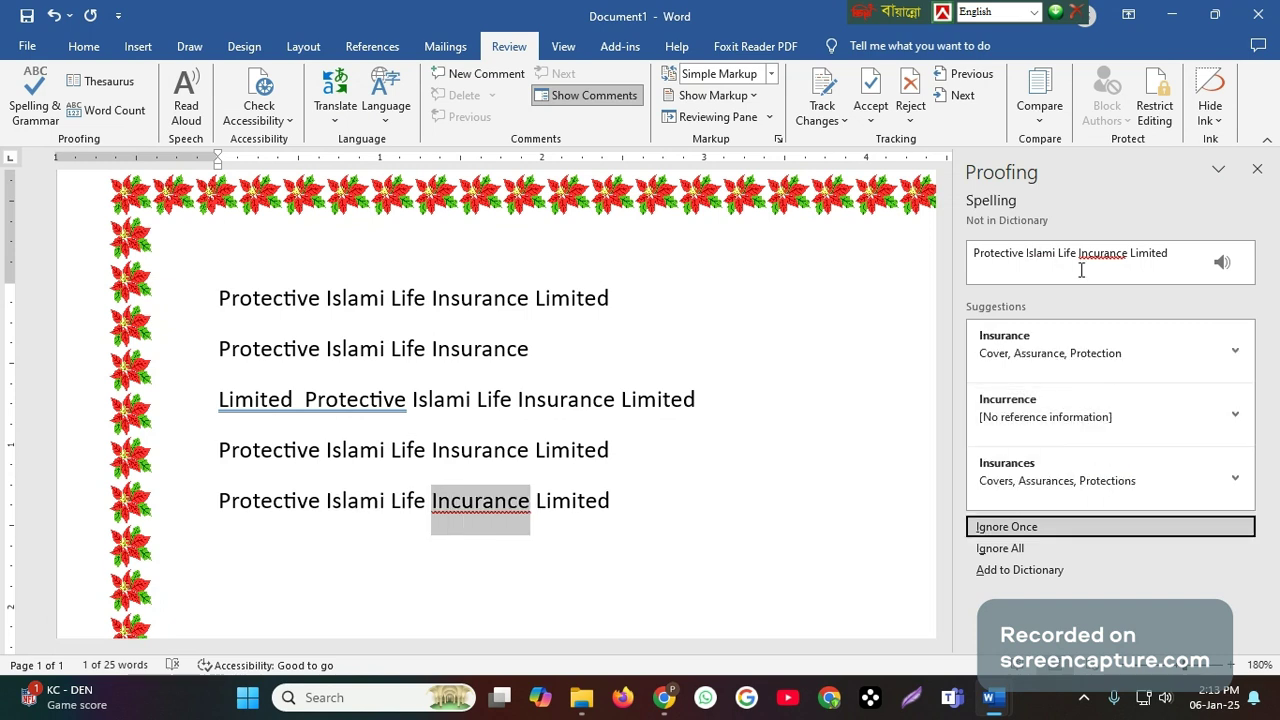
click(1239, 360)
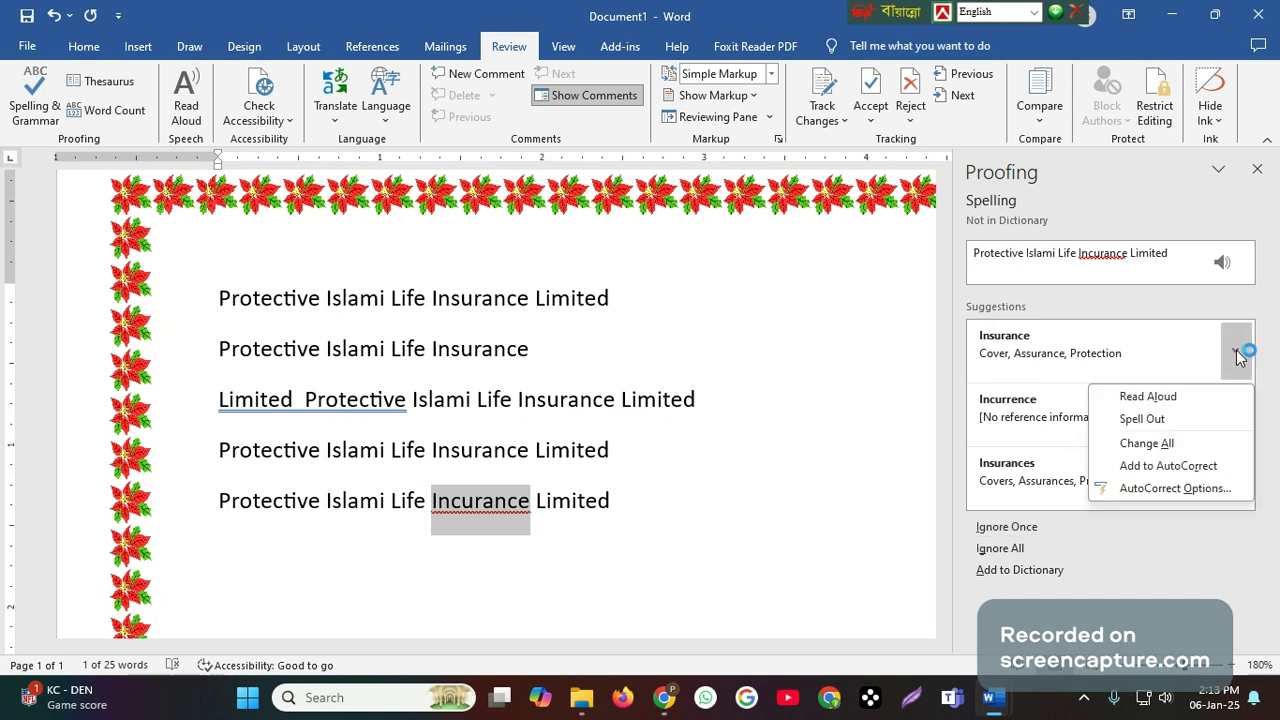
click(1153, 444)
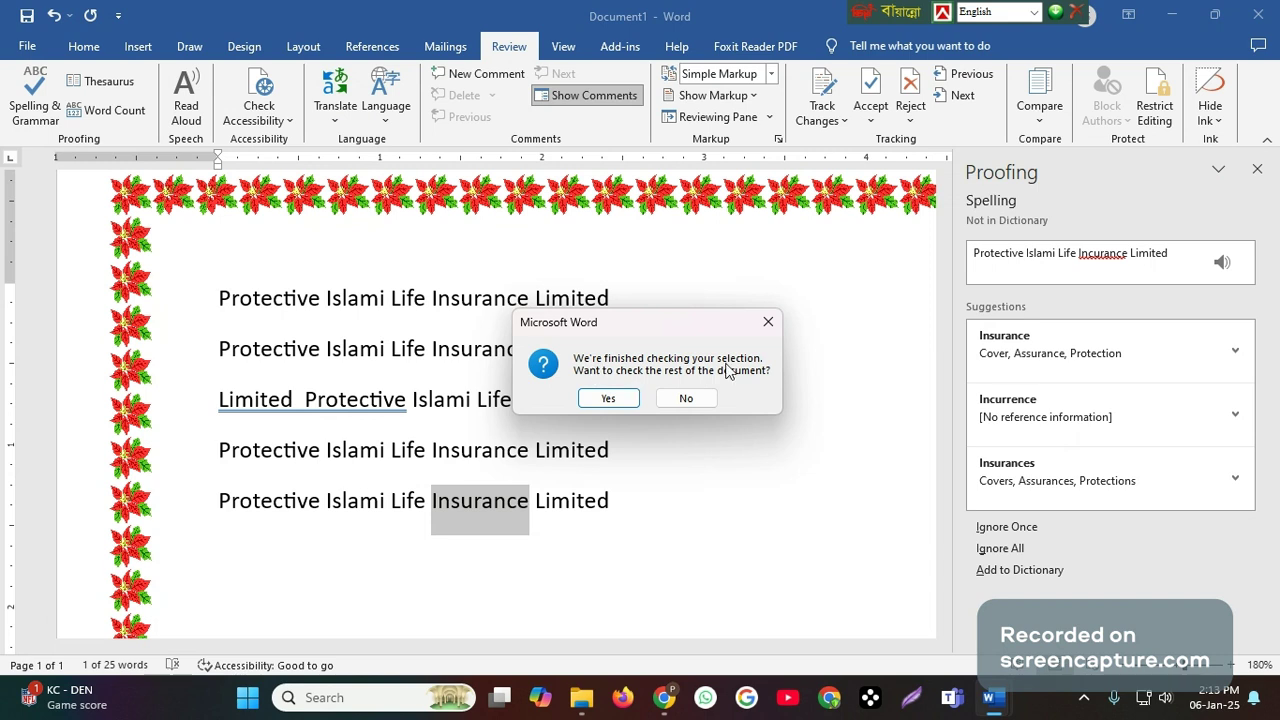
- Extend the spelling and grammar check to the rest of the document, and return to the end of the last line
click(607, 397)
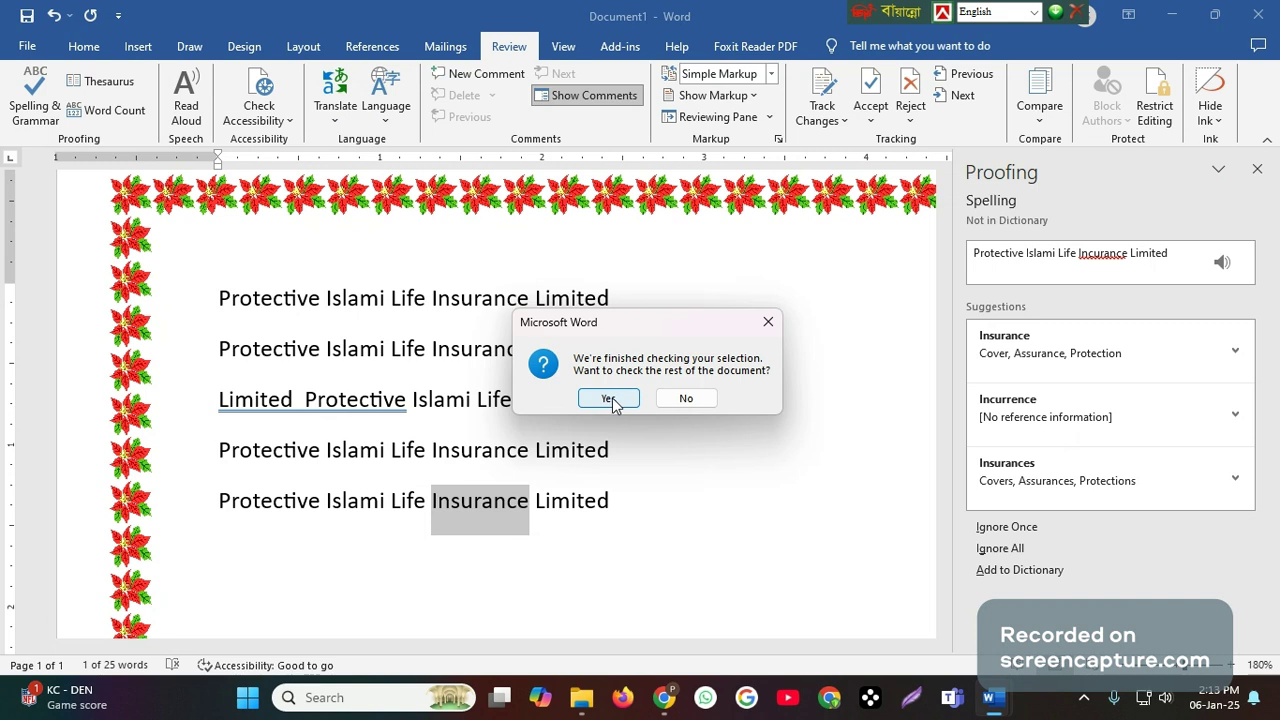
click(609, 398)
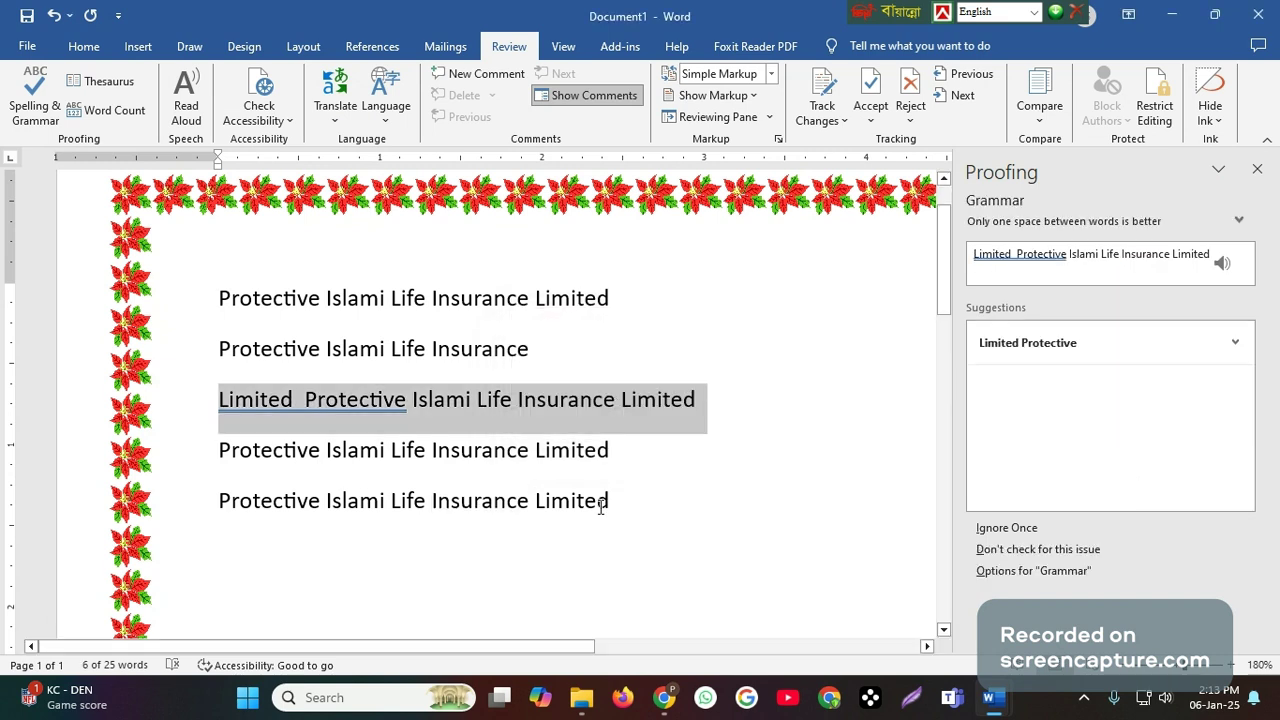
click(650, 506)
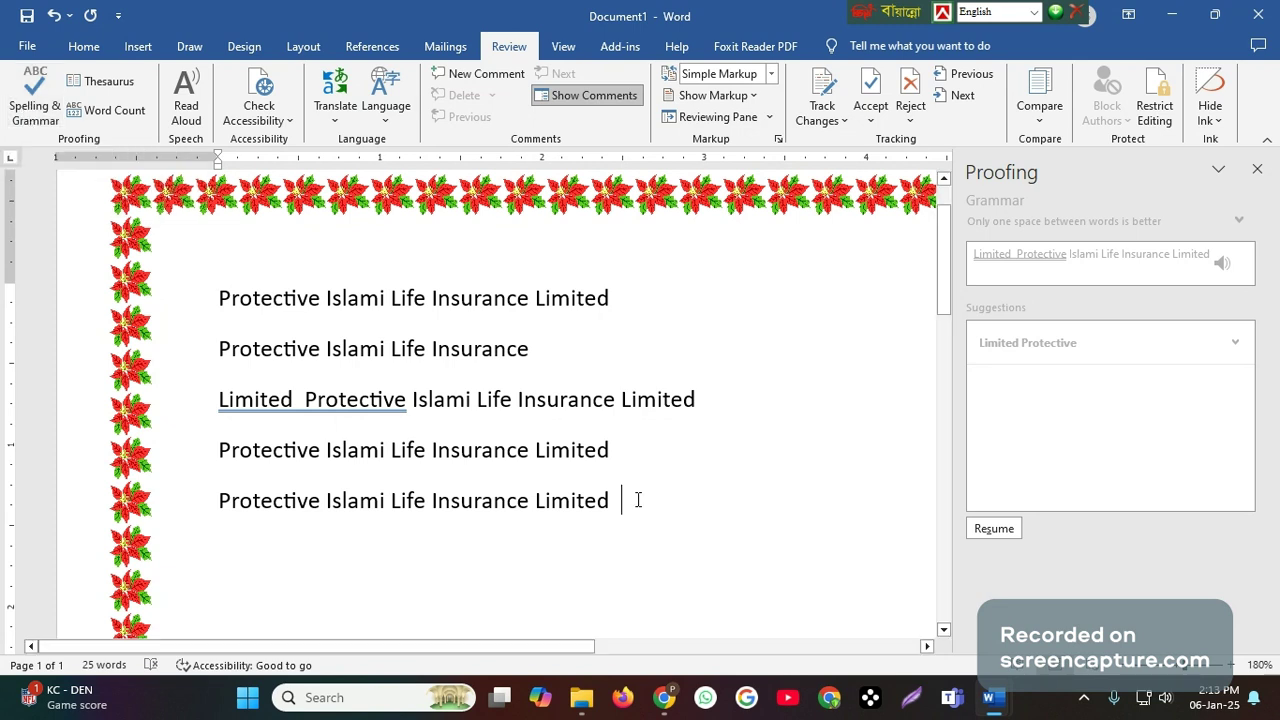
- Check the topic following spelling and grammar in the Routine document, and return to Document1
mouse_move(993, 697)
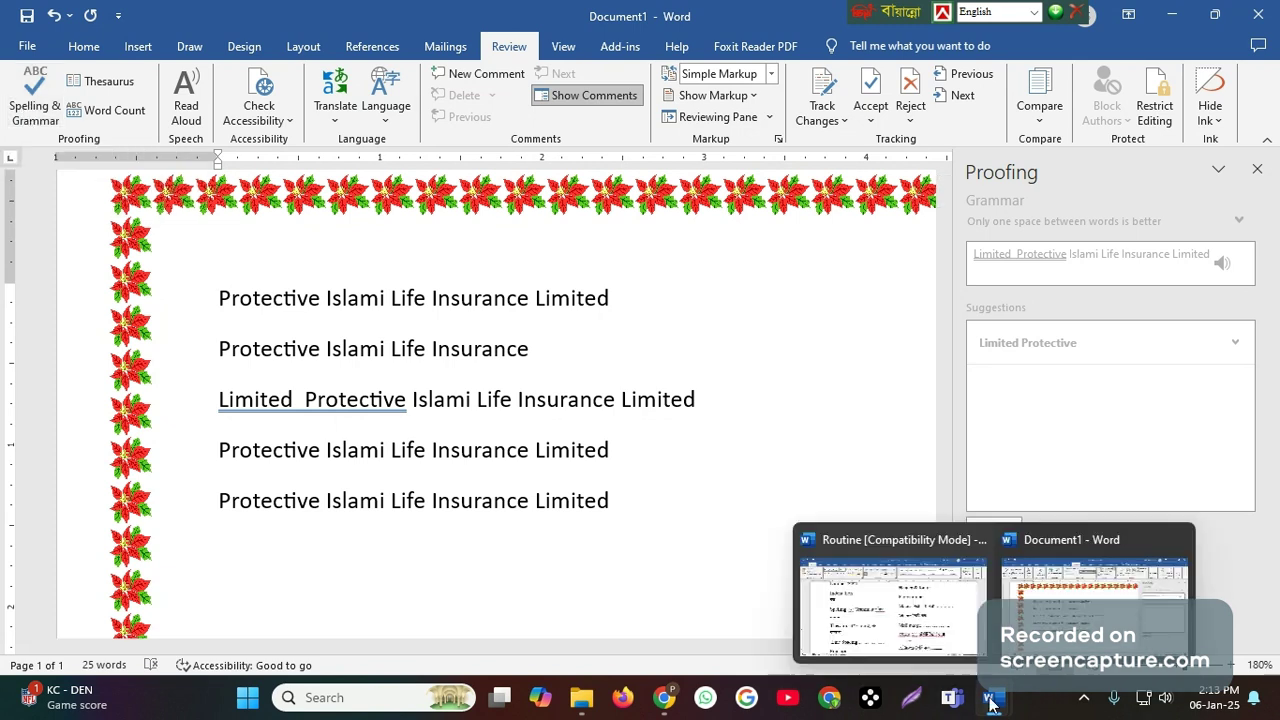
click(925, 632)
scroll(587, 578, down, 3)
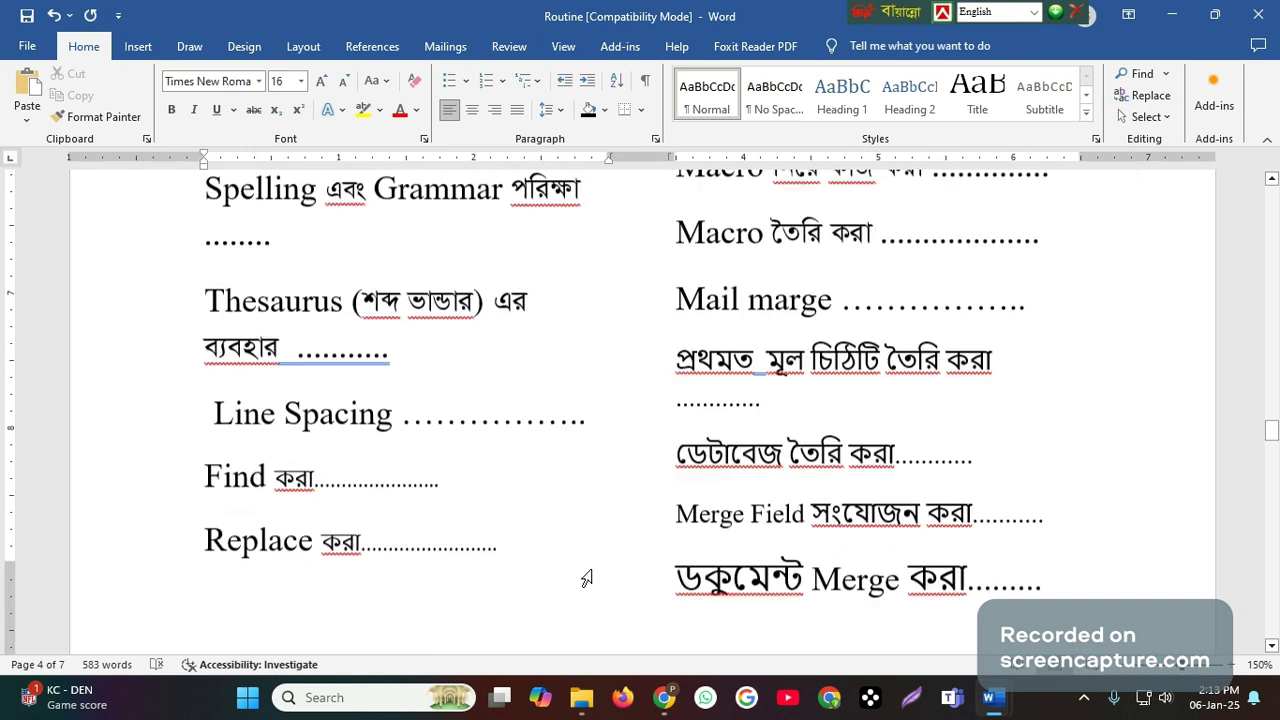
scroll(587, 578, up, 2)
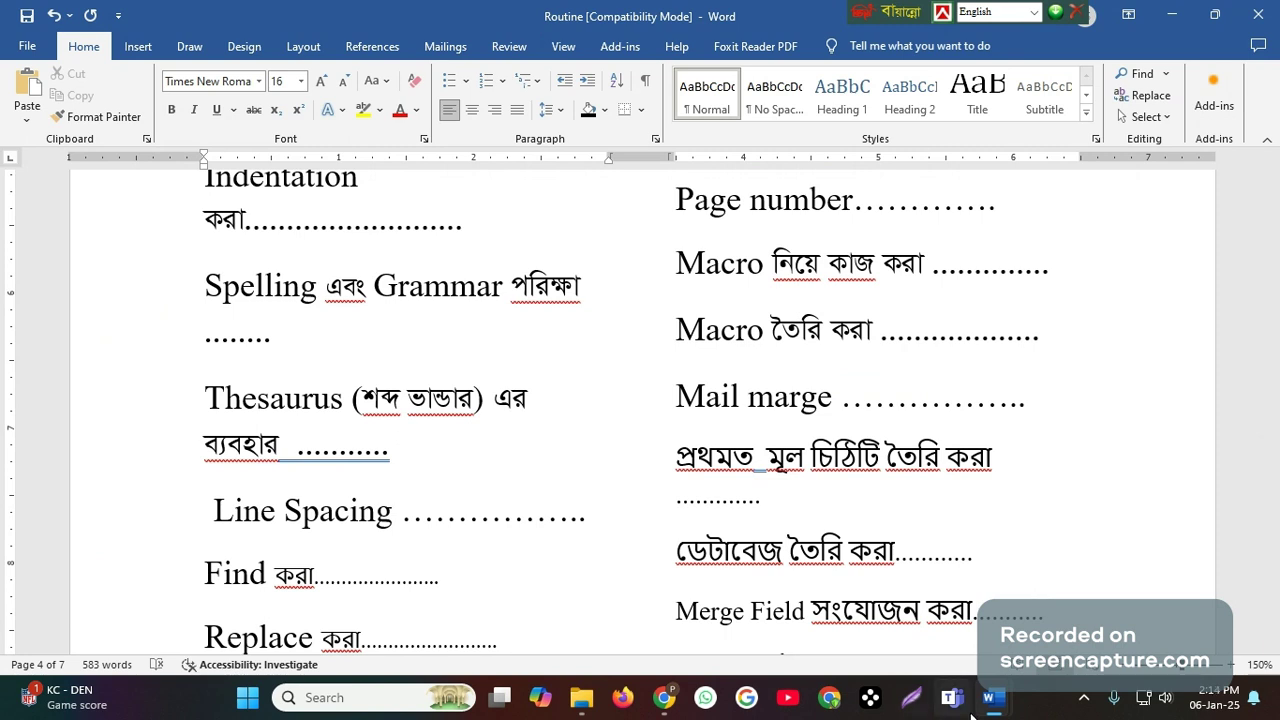
mouse_move(990, 700)
click(1062, 610)
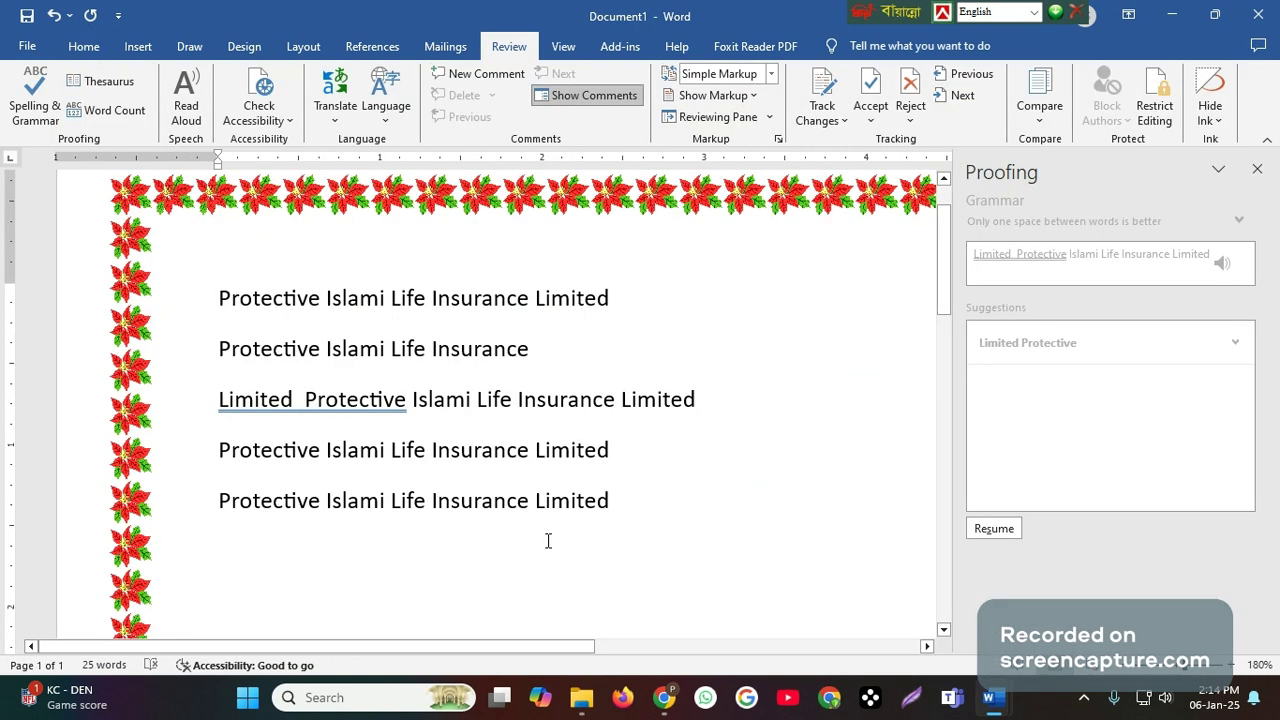
- Add the word "Lucky" on a new line below the last text line
key(Return)
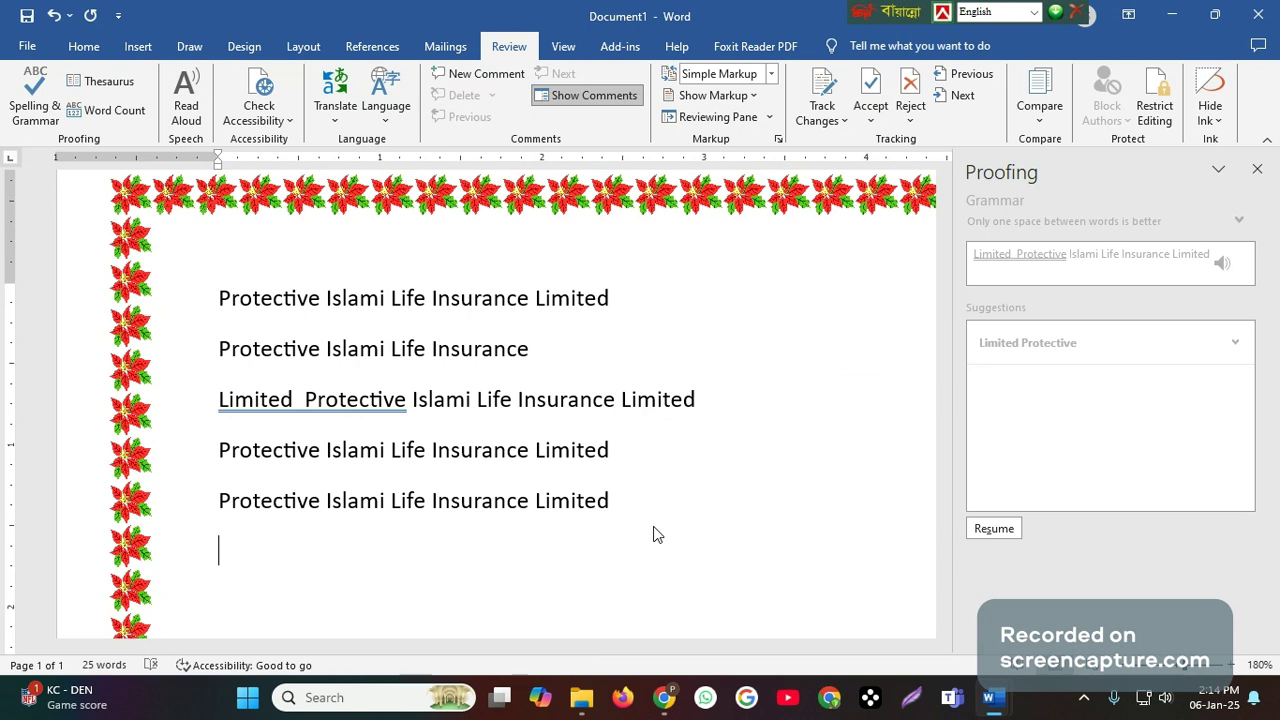
text(I)
text(u)
text(ck)
text(y)
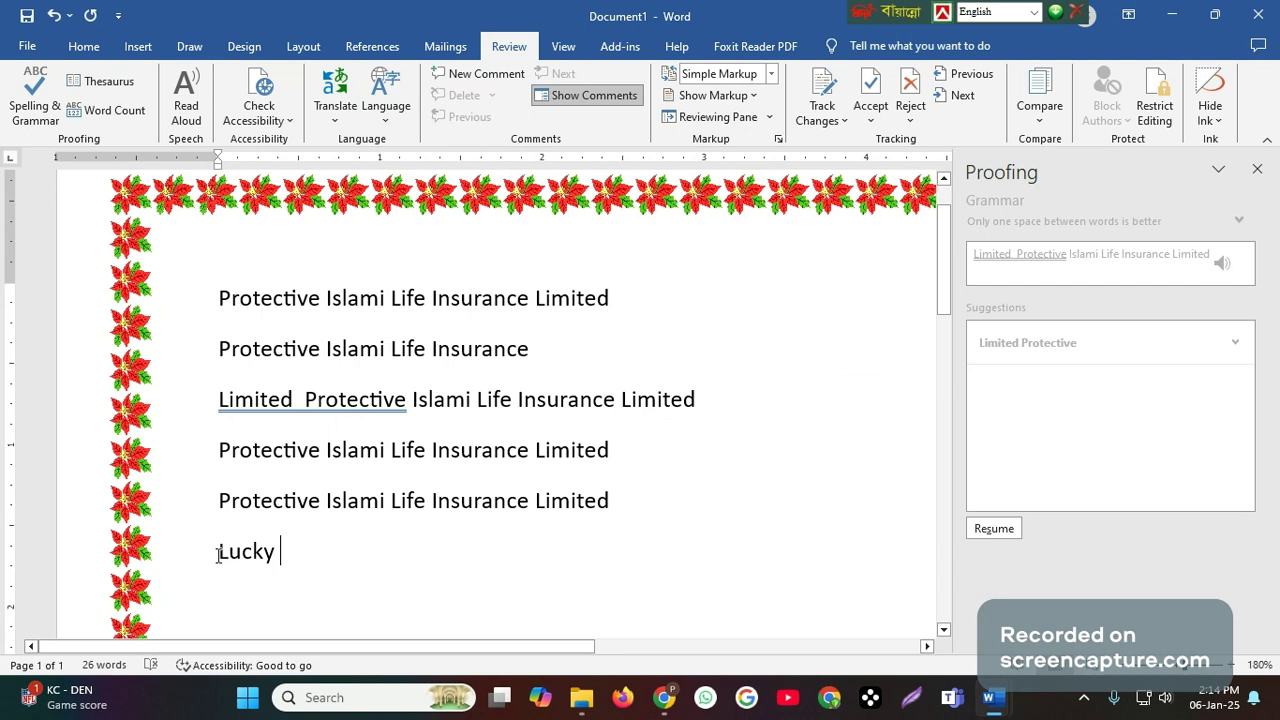
- Look up synonyms for the word "Lucky" in the Thesaurus and close the results
click(219, 554)
drag(222, 554, 293, 565)
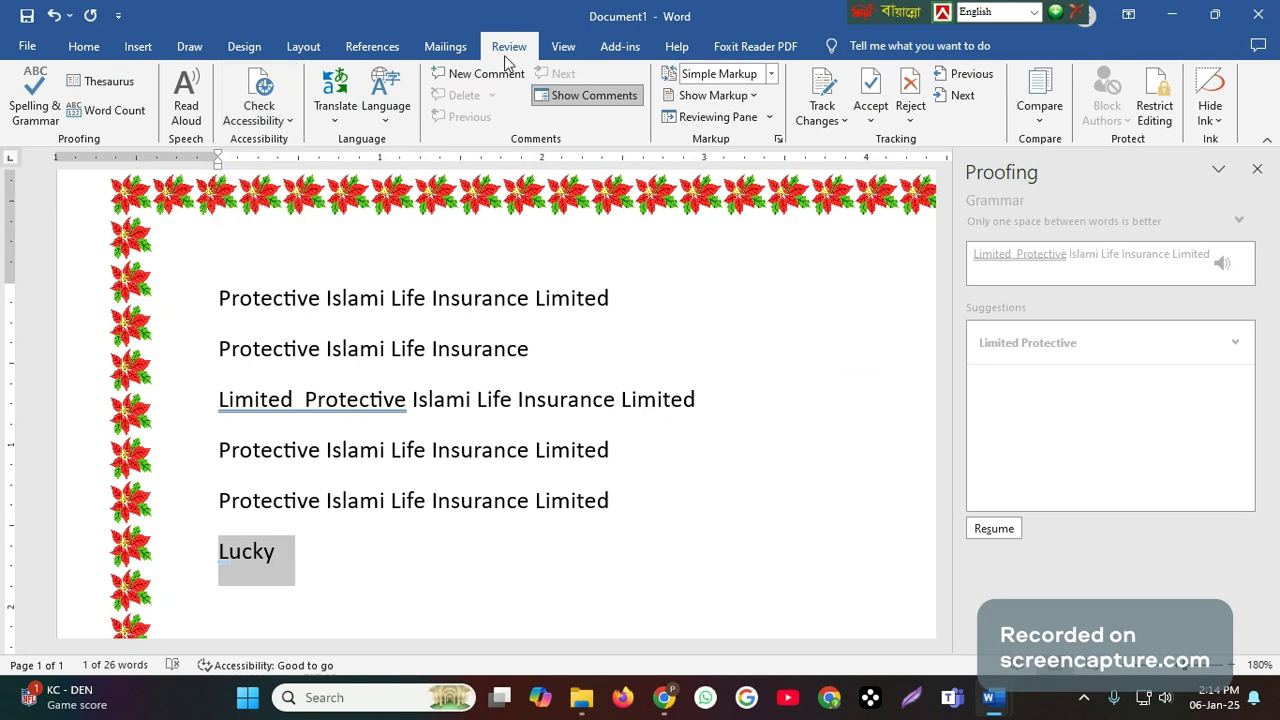
click(104, 86)
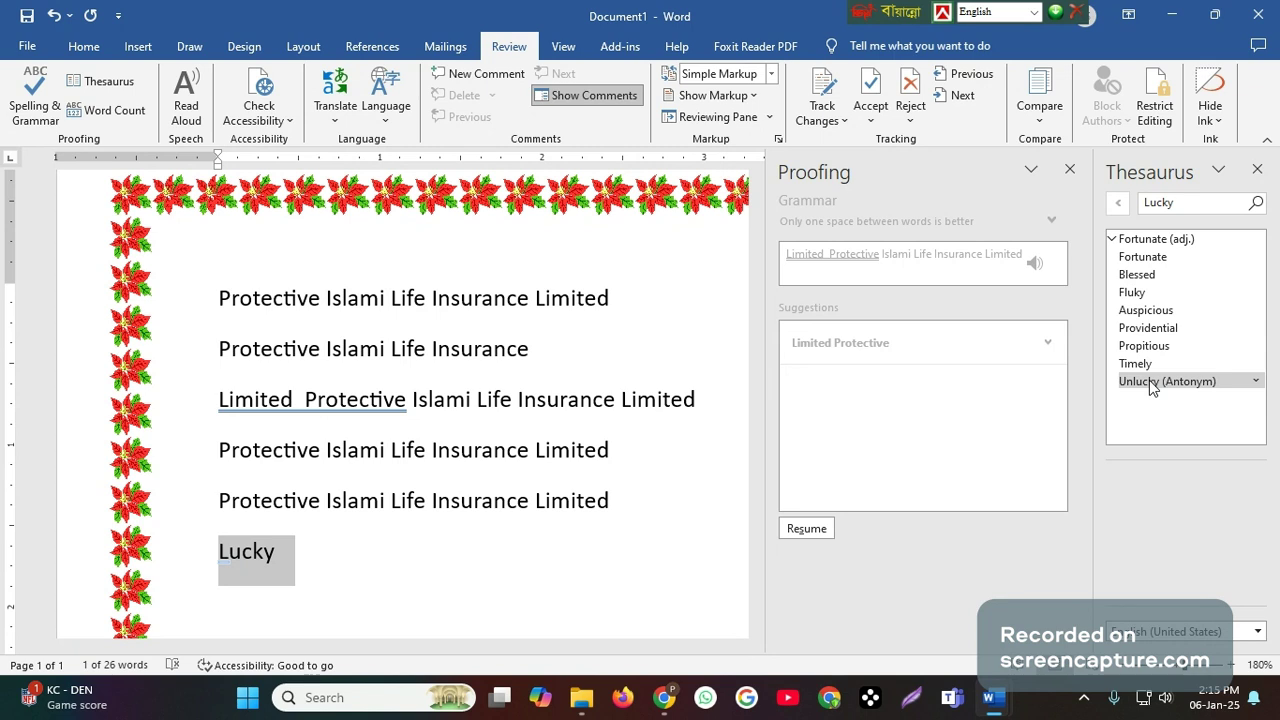
click(1257, 169)
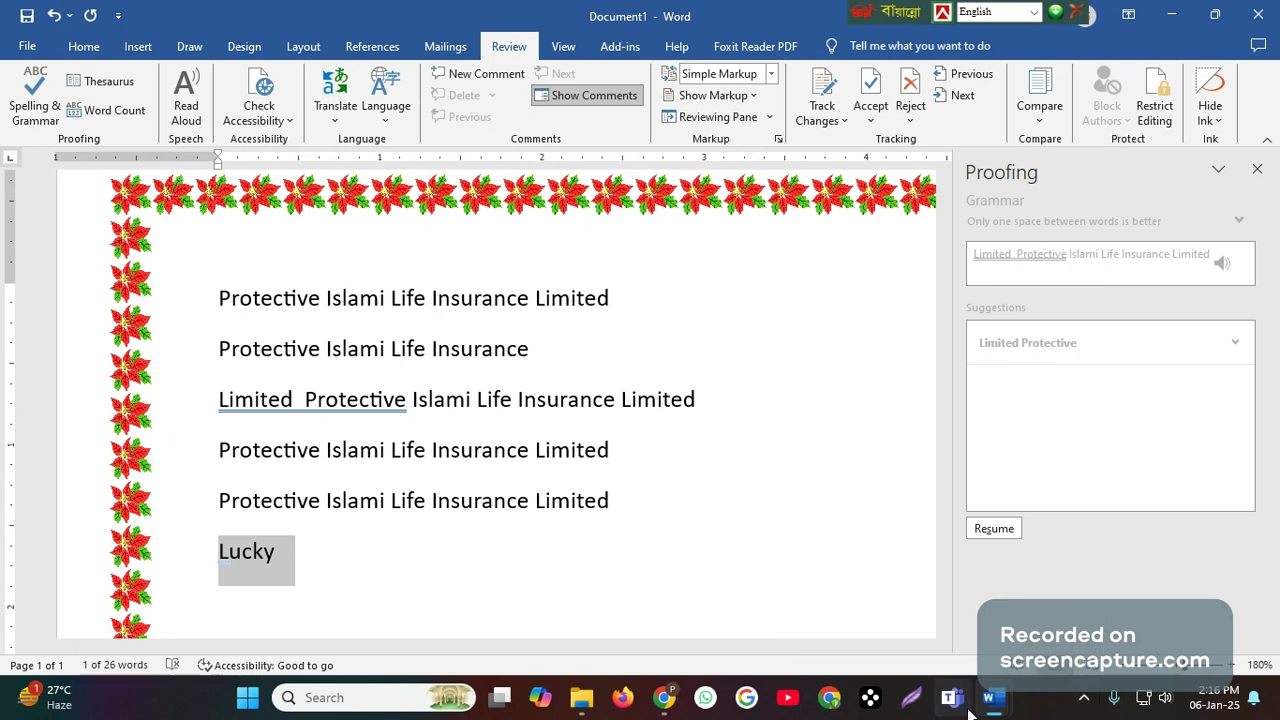
- Review the topic after Thesaurus in the Routine document's list, and switch back to Document1
mouse_move(1000, 700)
click(900, 615)
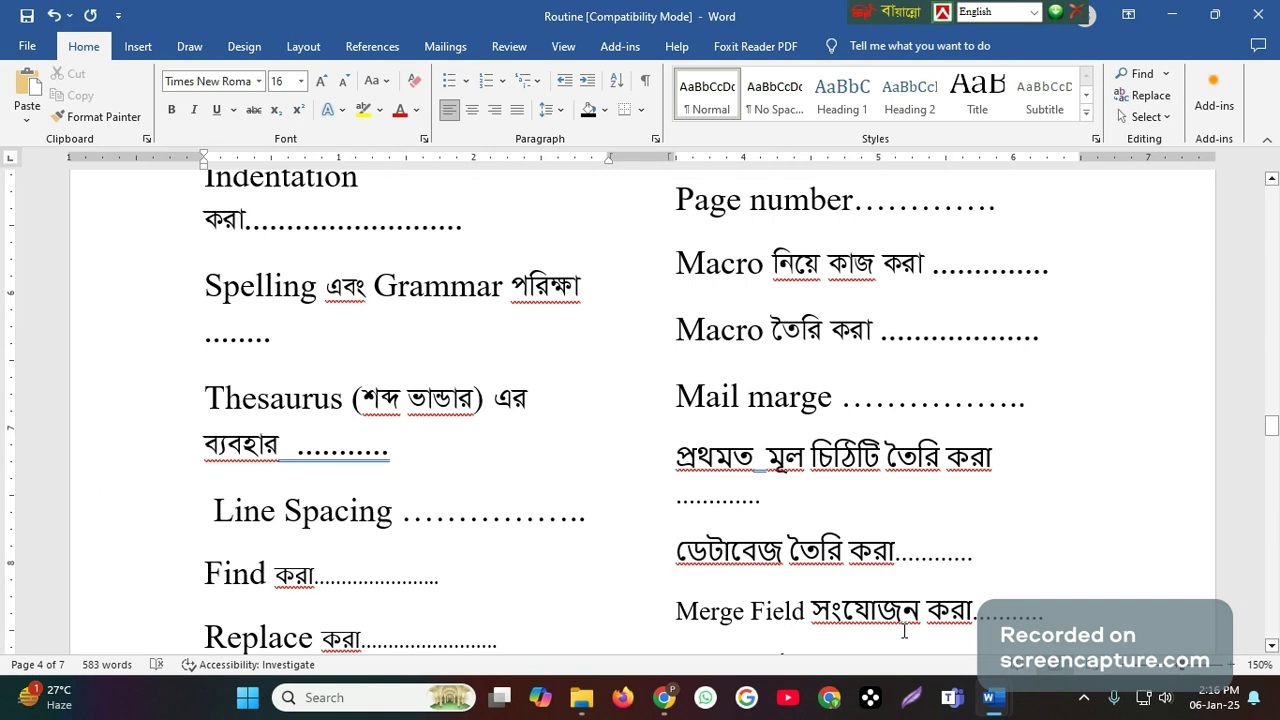
scroll(572, 506, down, 3)
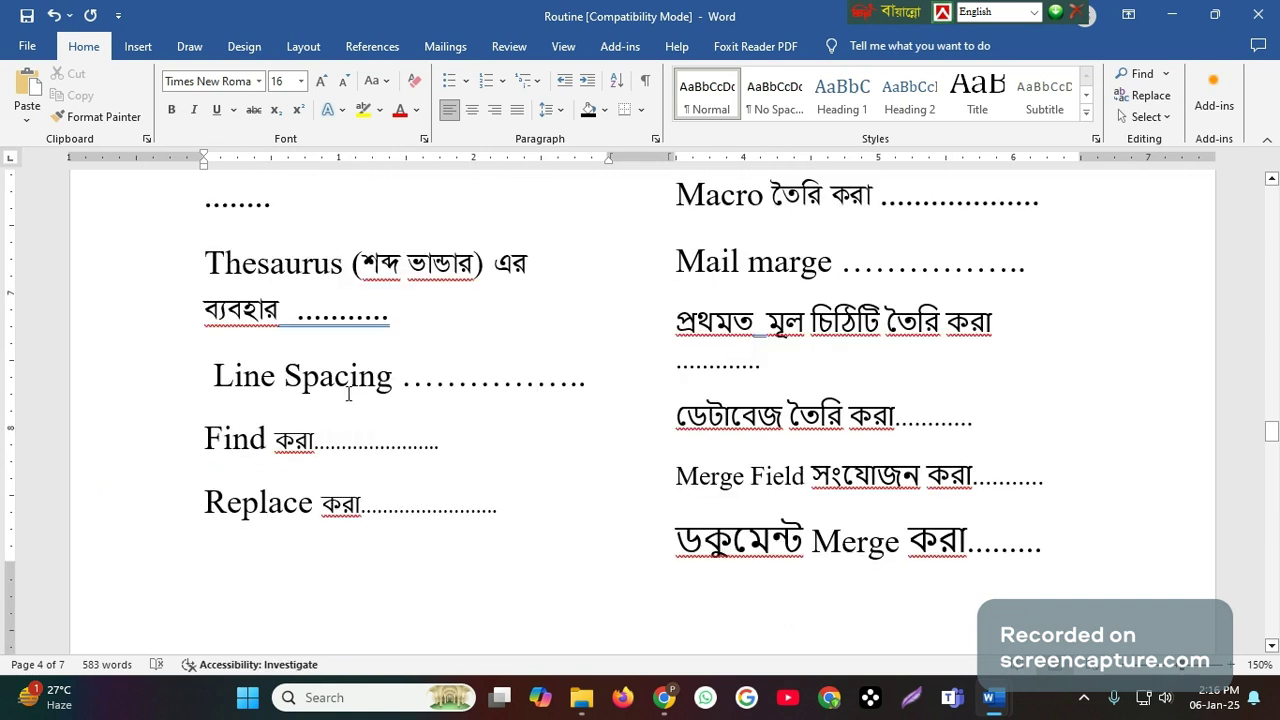
mouse_move(984, 706)
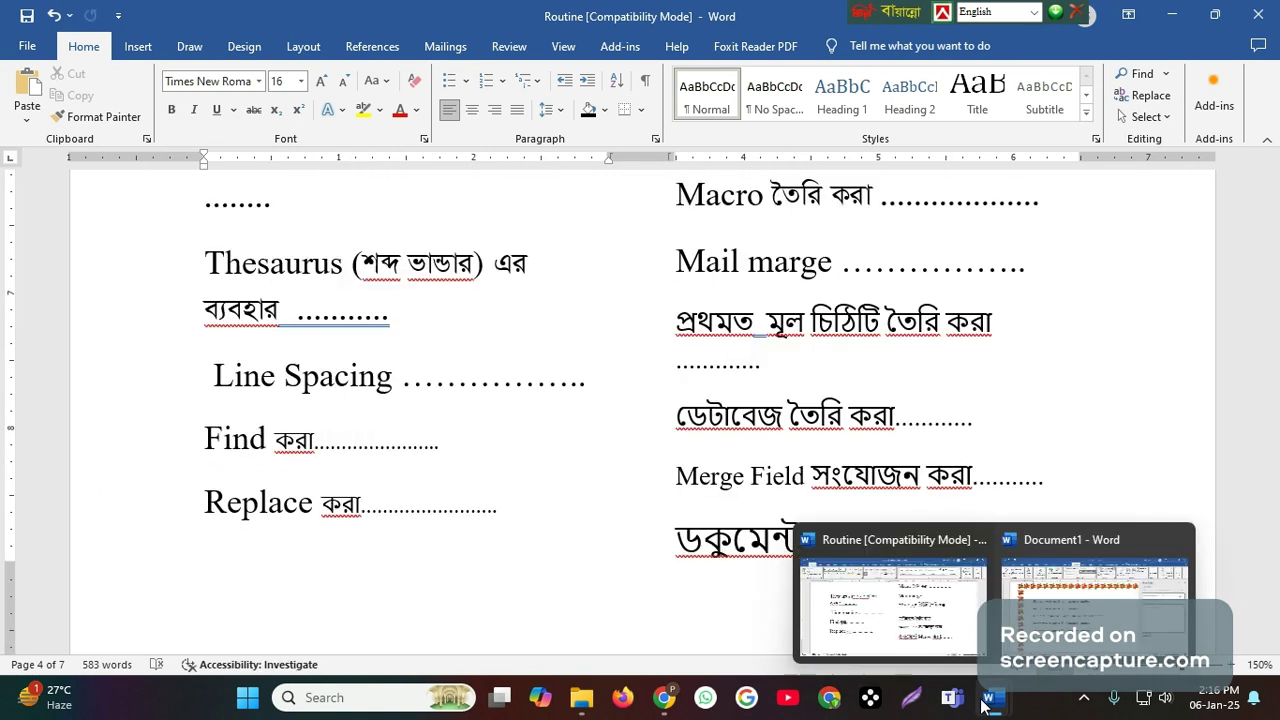
click(1090, 600)
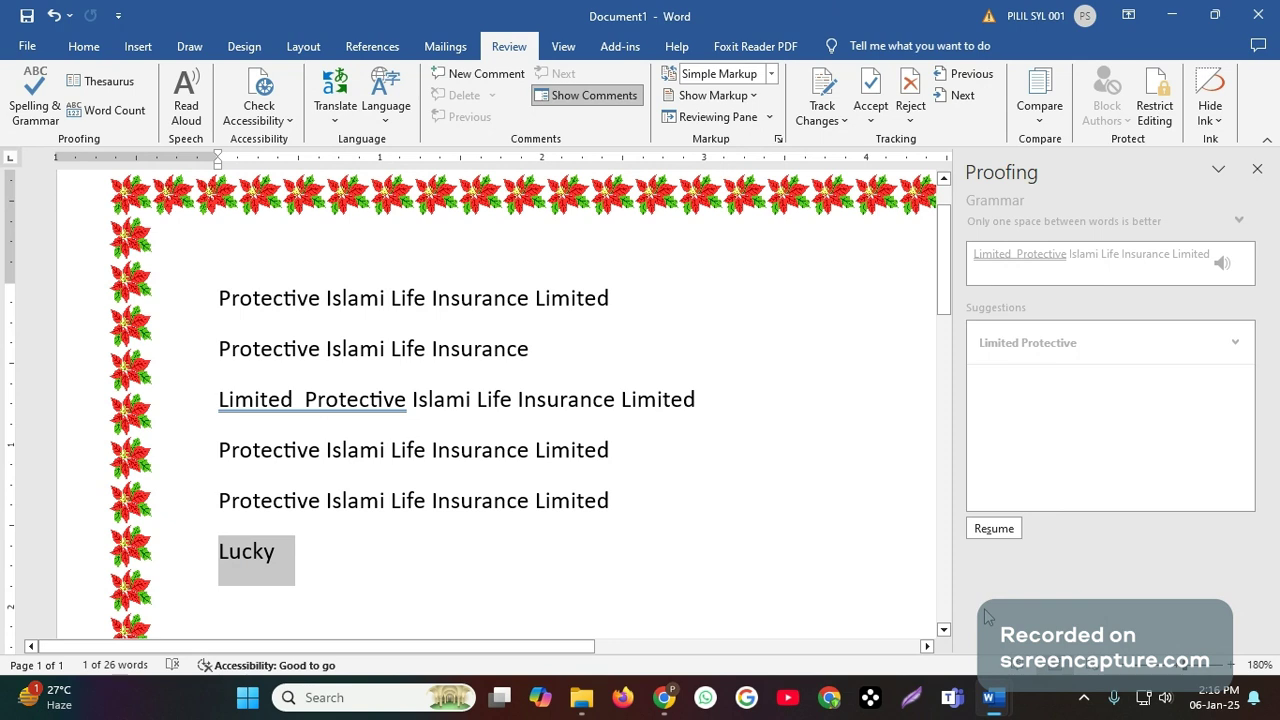
- Delete the word "Lucky" from below the last text line
click(319, 560)
key(BackSpace)
key(BackSpace)
key(BackSpace)
key(BackSpace)
key(BackSpace)
key(BackSpace)
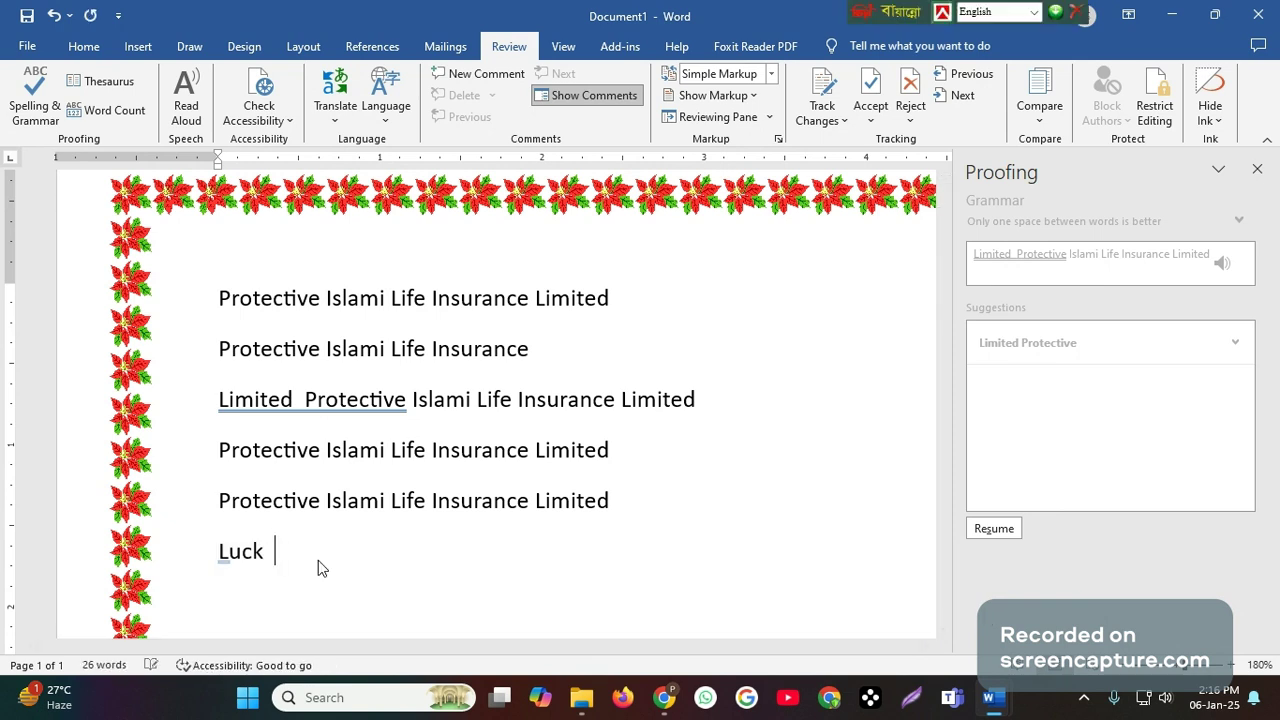
key(BackSpace)
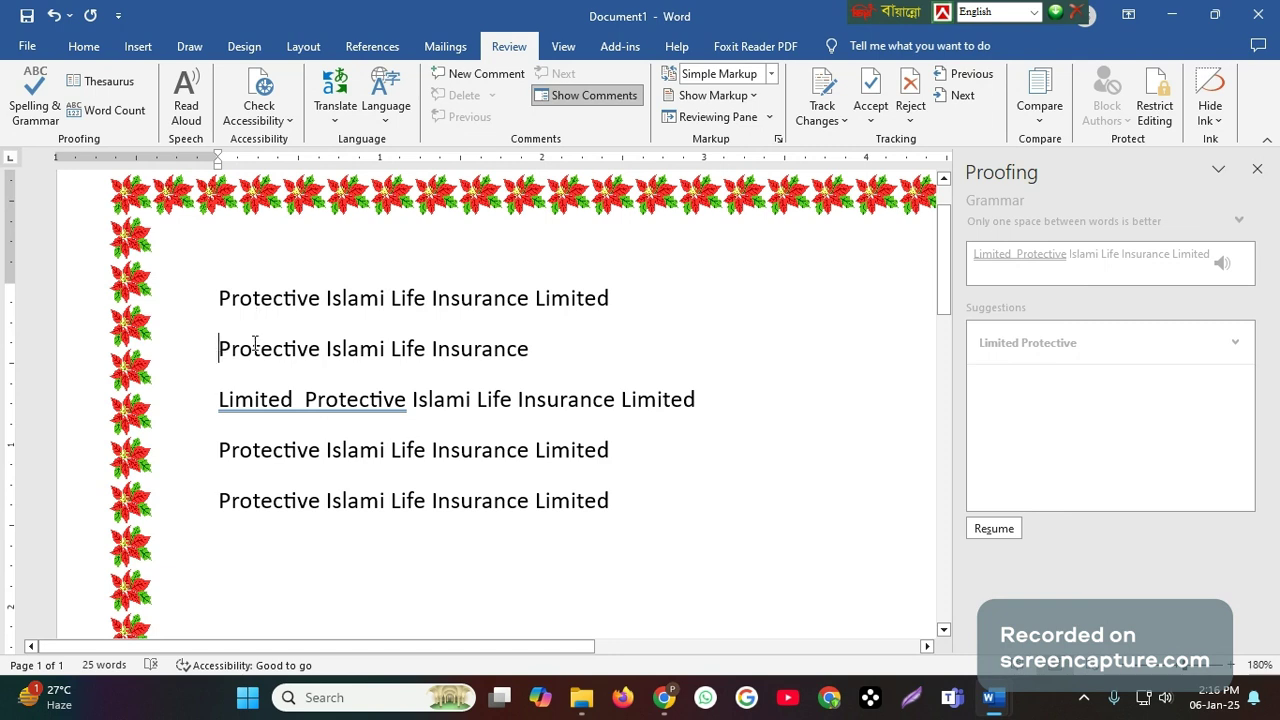
- Set the paragraph spacing after to 0 pt and the line spacing to Single for the whole document
click(221, 292)
key(ctrl+a)
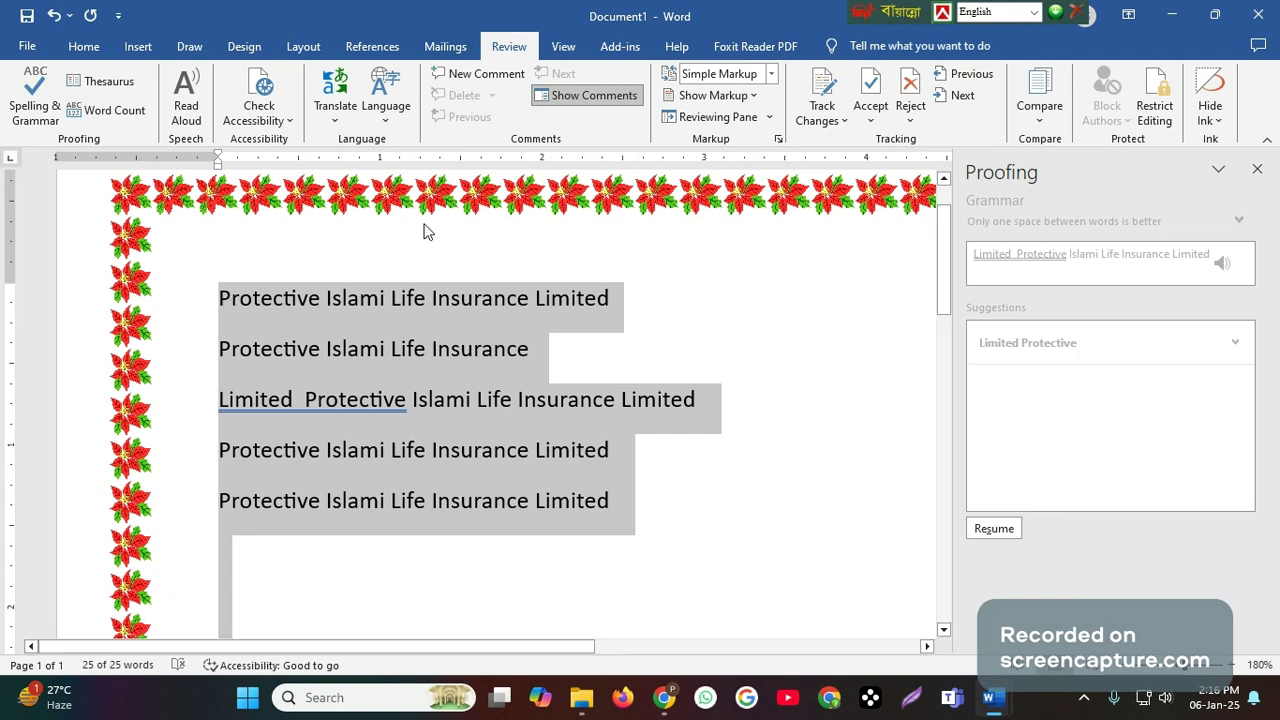
click(96, 47)
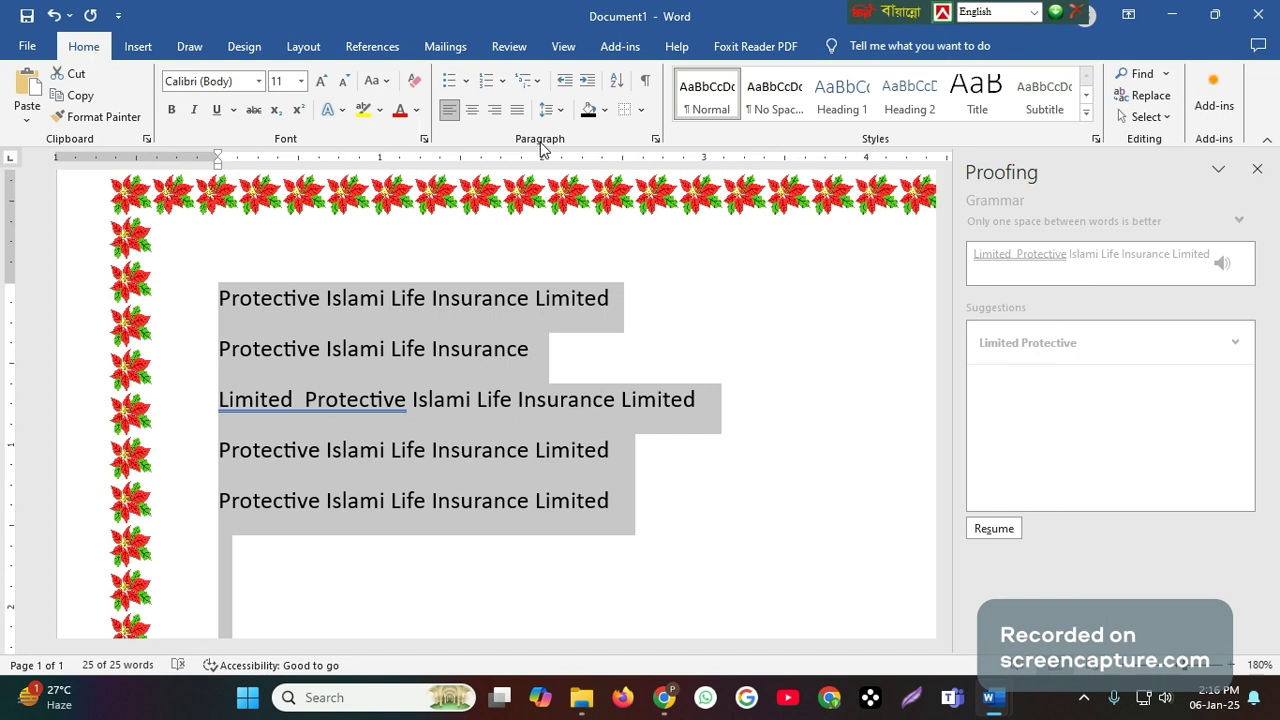
click(655, 141)
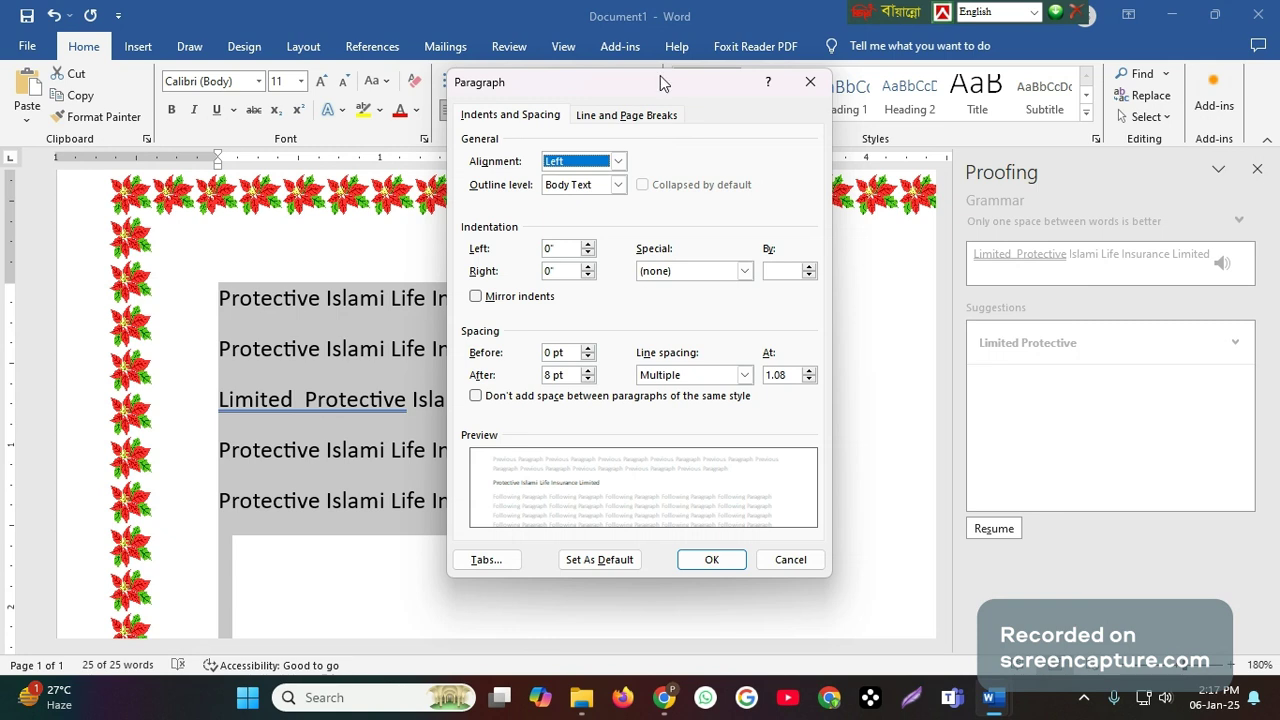
drag(660, 75, 876, 80)
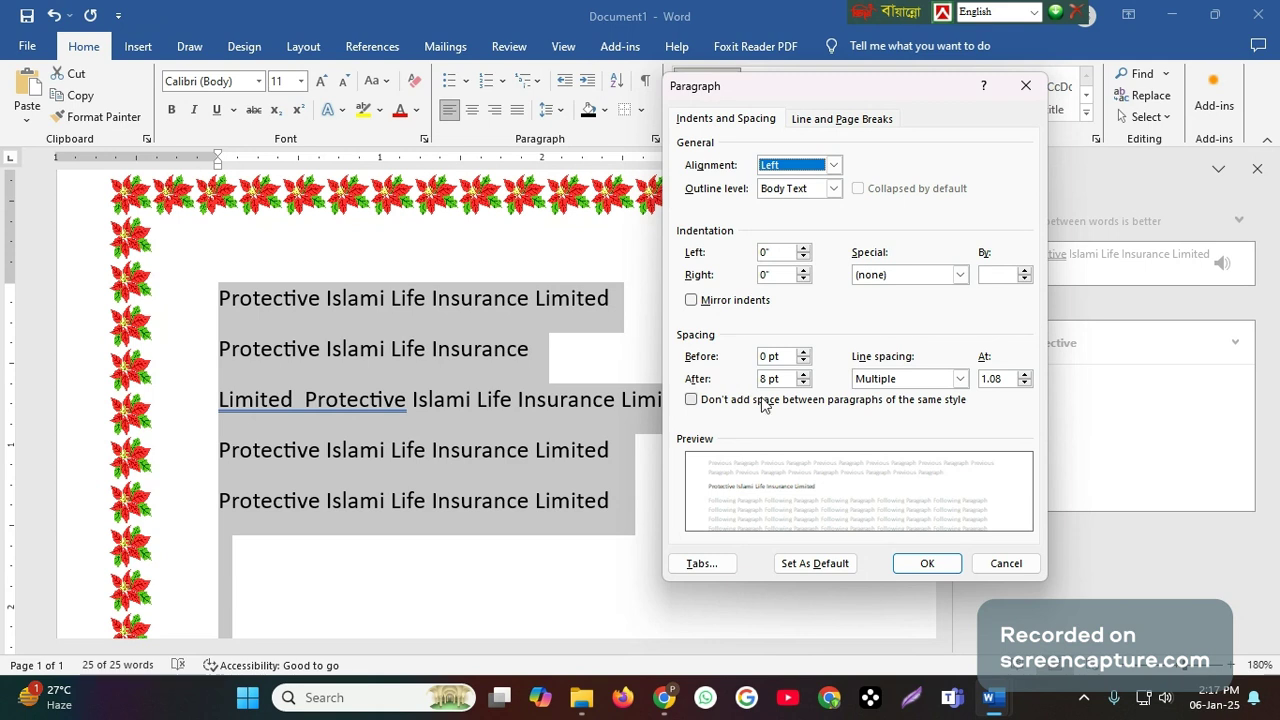
click(804, 383)
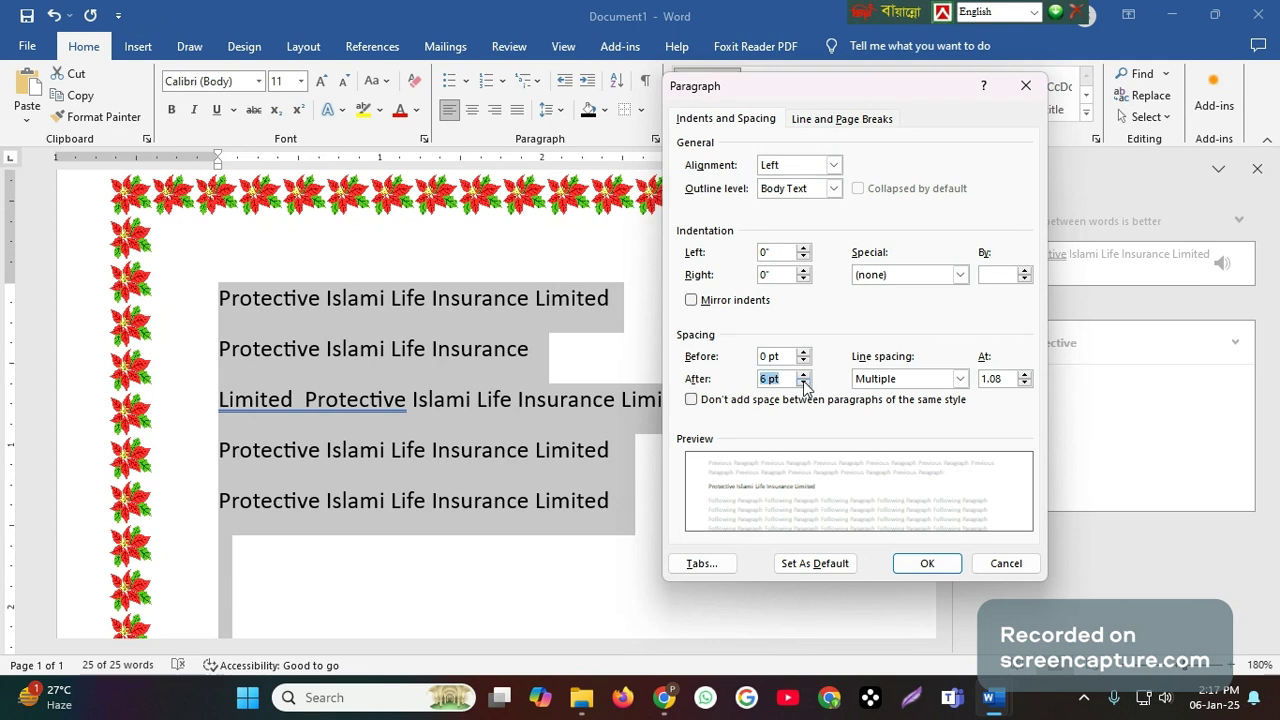
click(804, 383)
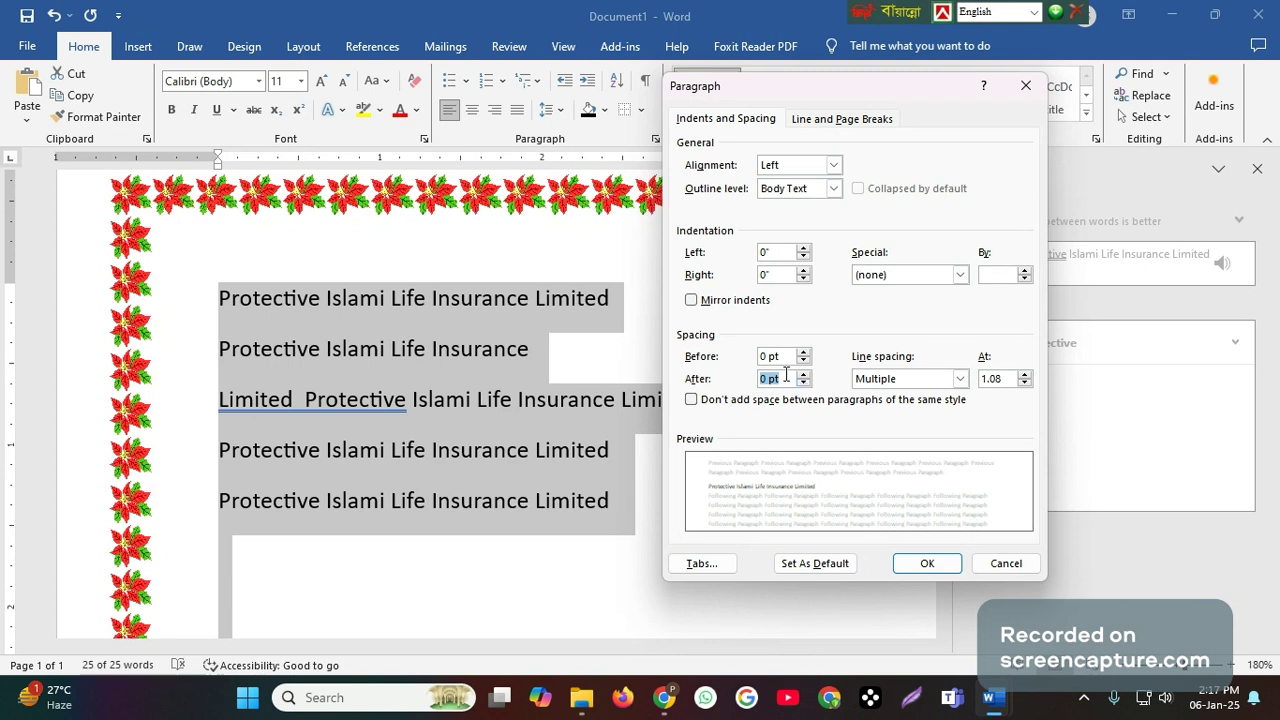
click(956, 377)
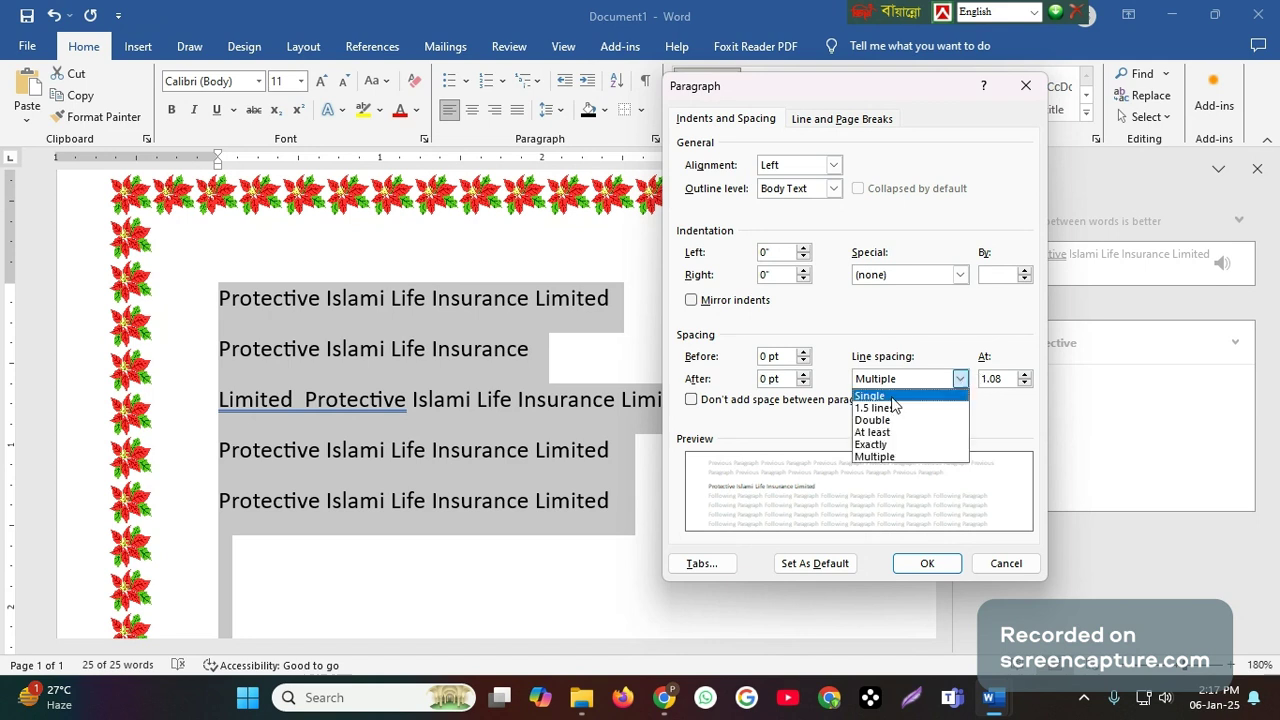
click(893, 396)
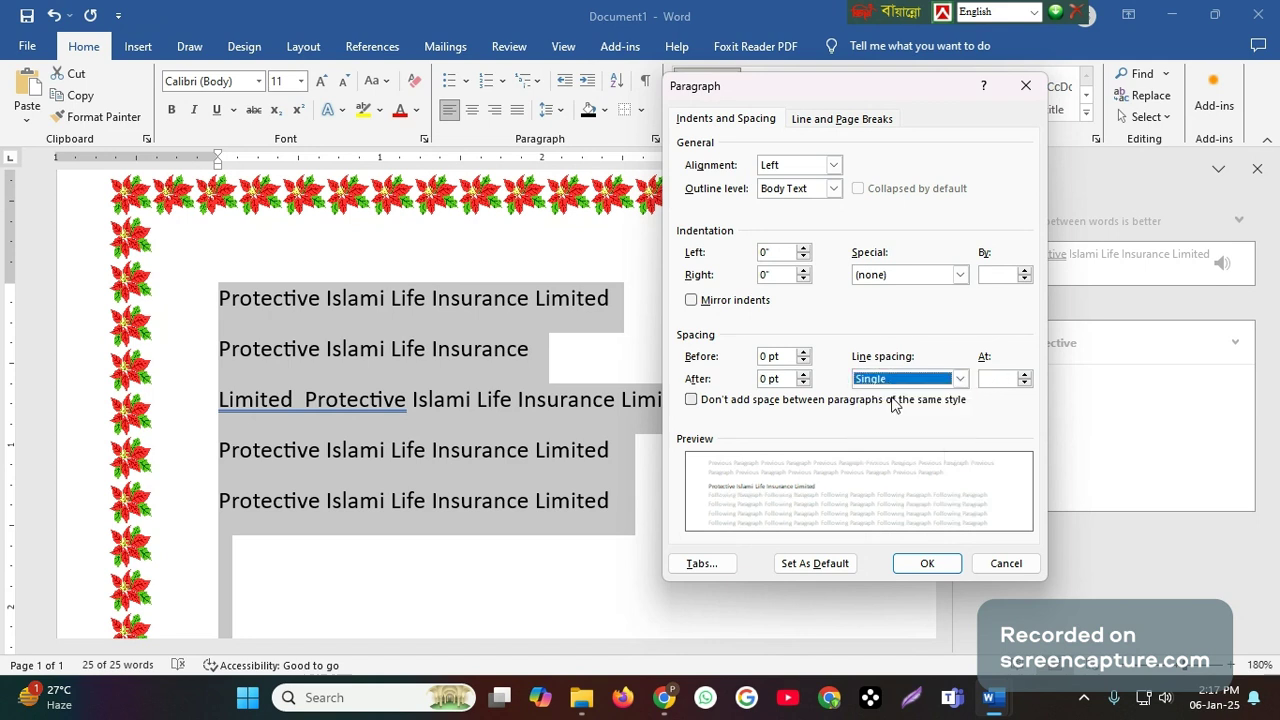
click(921, 564)
click(275, 541)
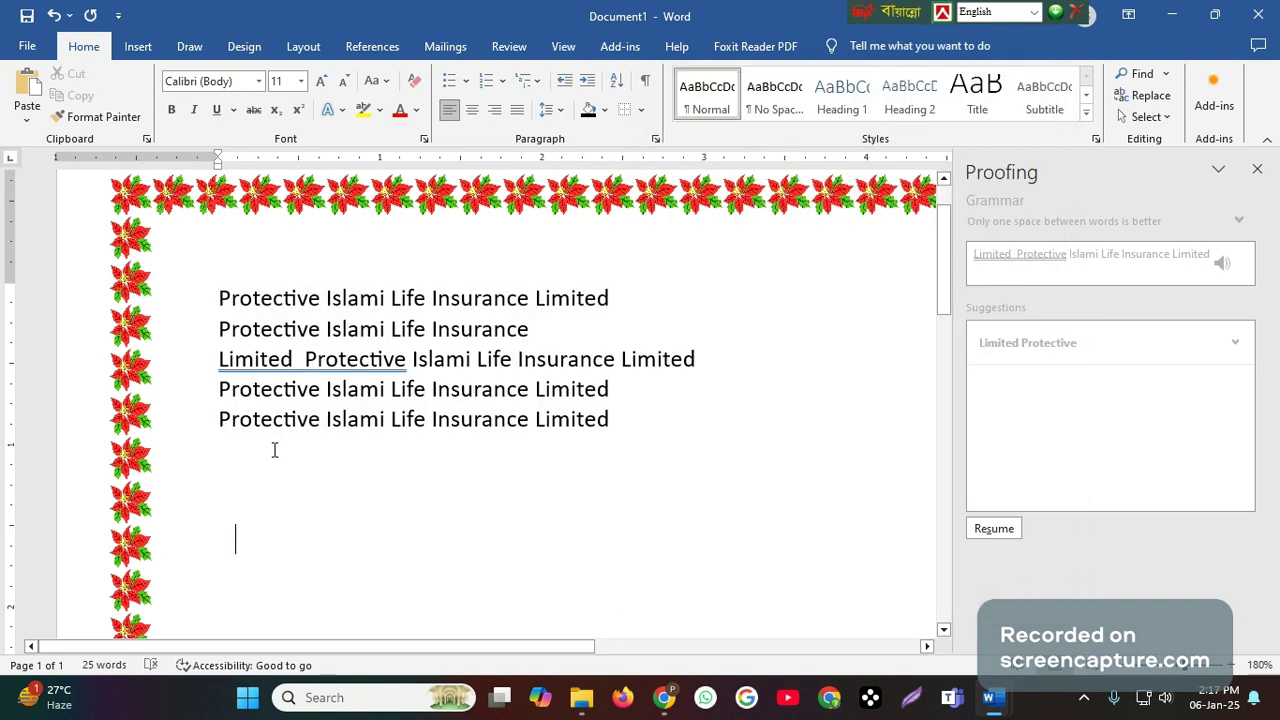
click(634, 420)
key(Return)
click(618, 418)
key(Return)
click(631, 427)
- Review the topics after Line Spacing in the Routine document's list, and switch back to Document1
mouse_move(990, 699)
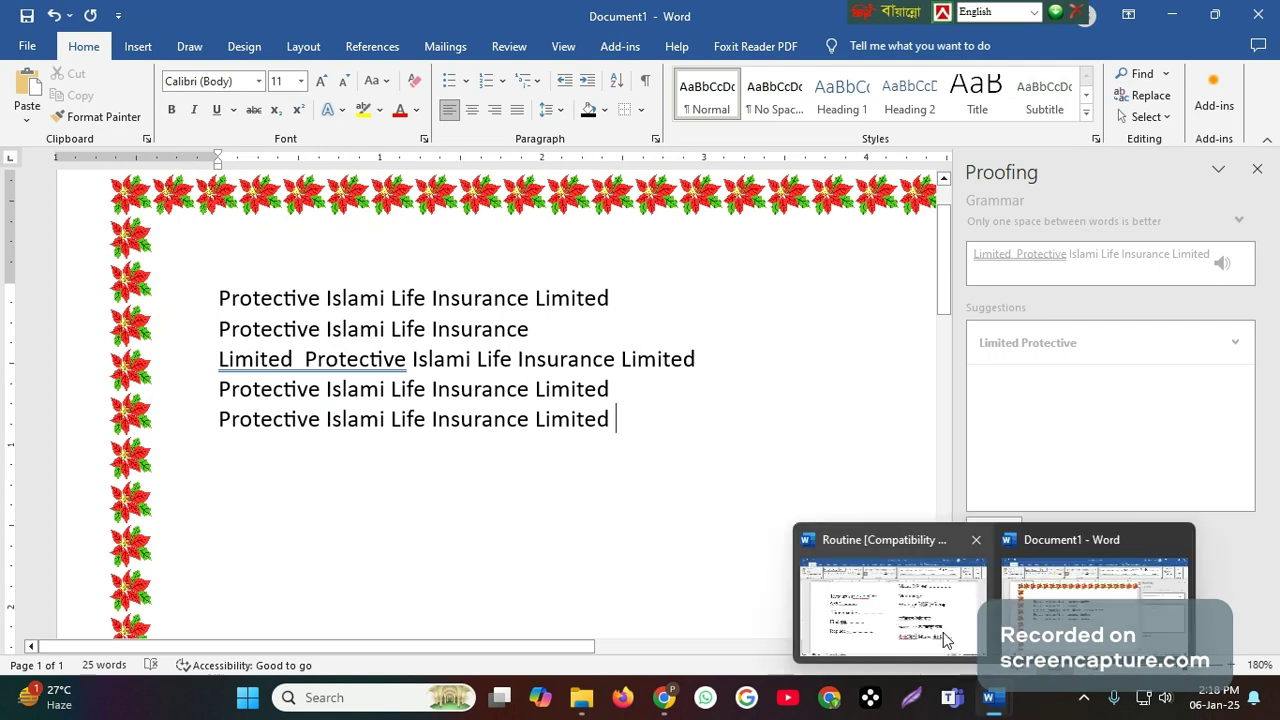
click(943, 632)
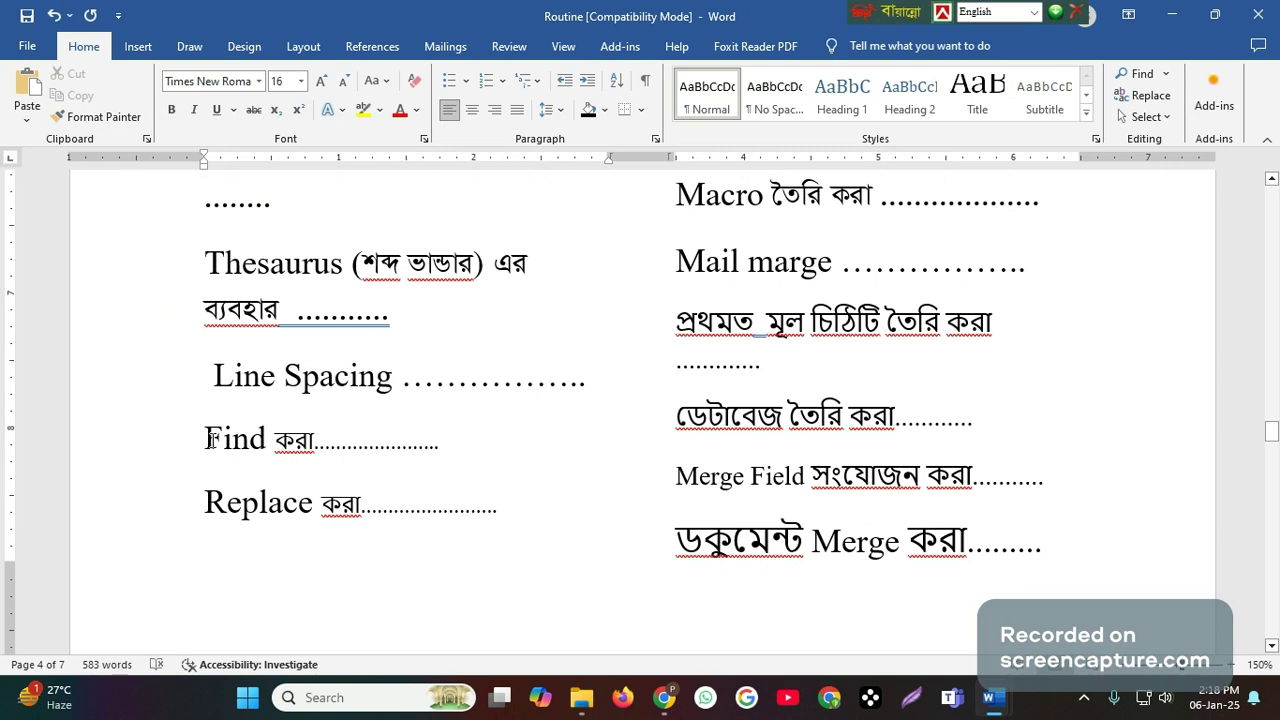
mouse_move(1010, 703)
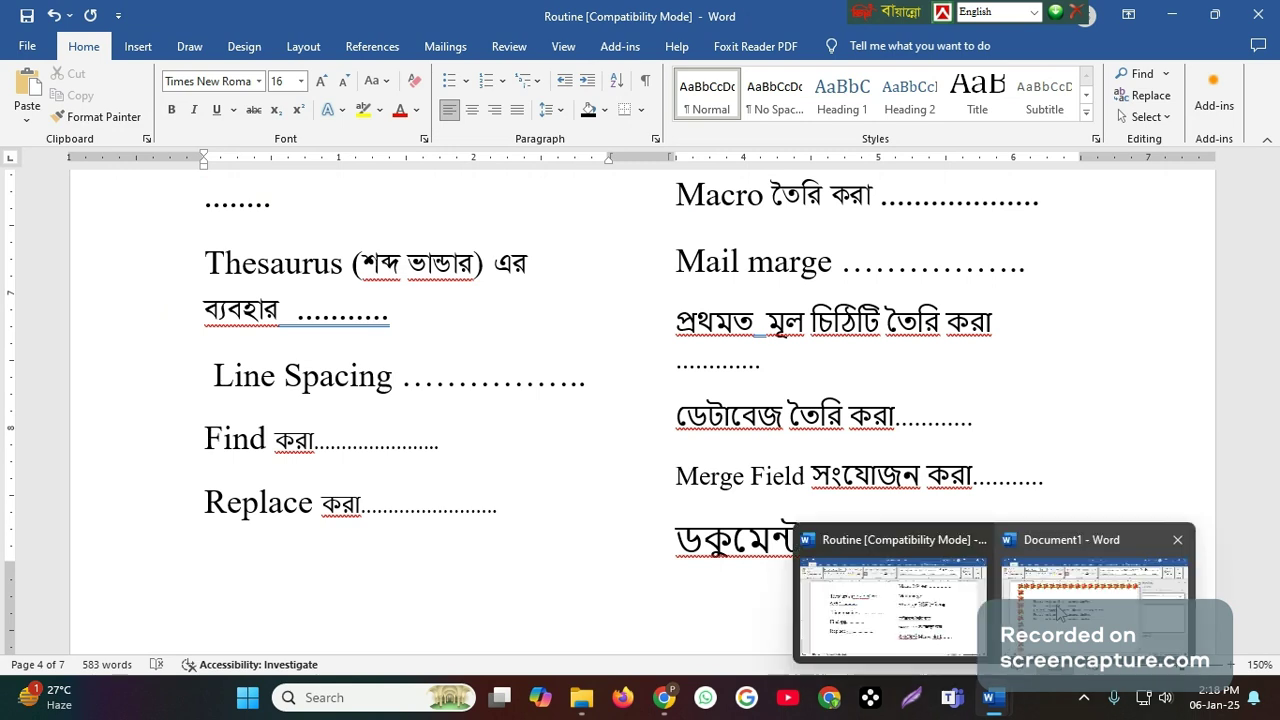
click(1060, 612)
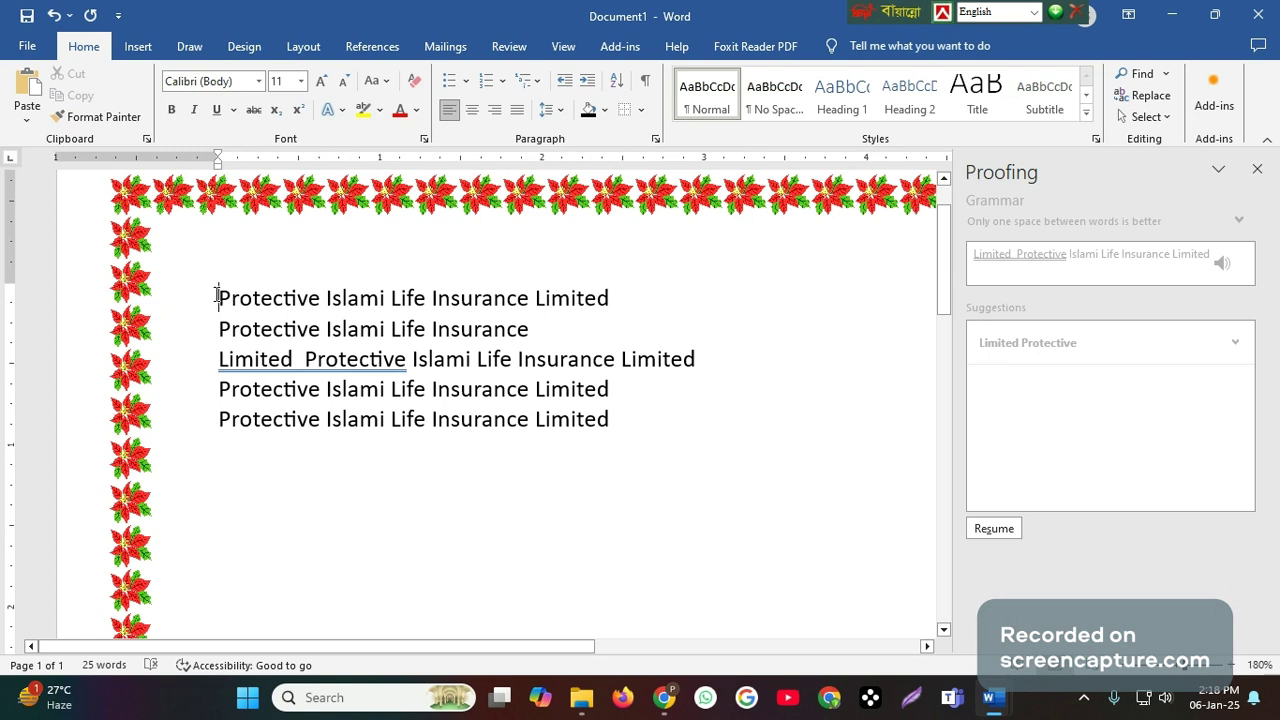
- Join the second text line to the first, and the fourth line to the end of the third
drag(216, 296, 630, 440)
click(540, 478)
click(216, 328)
key(BackSpace)
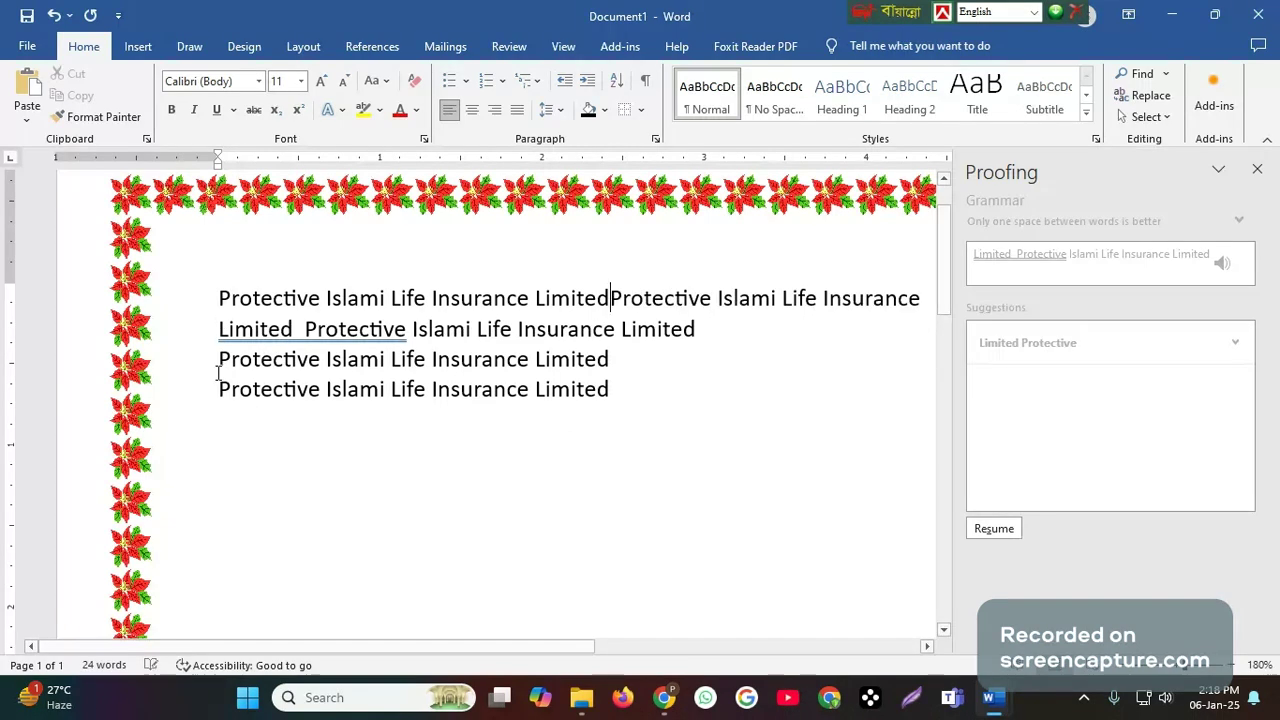
click(217, 362)
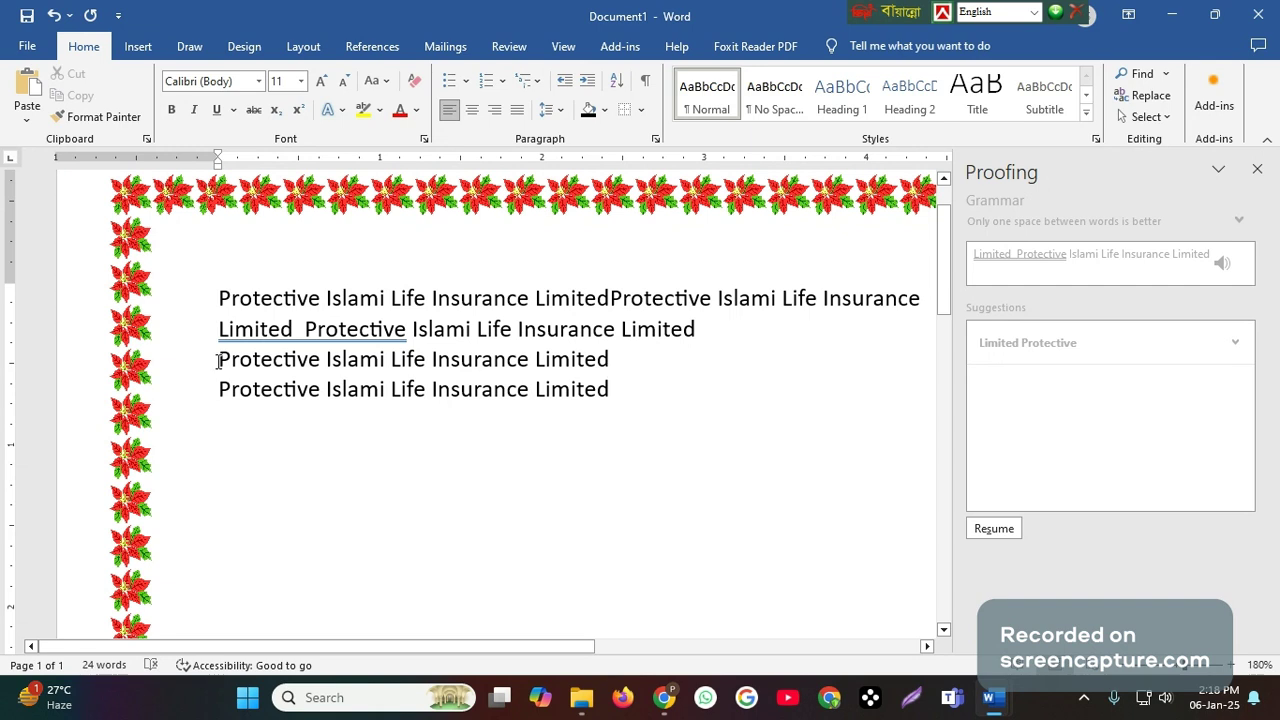
key(BackSpace)
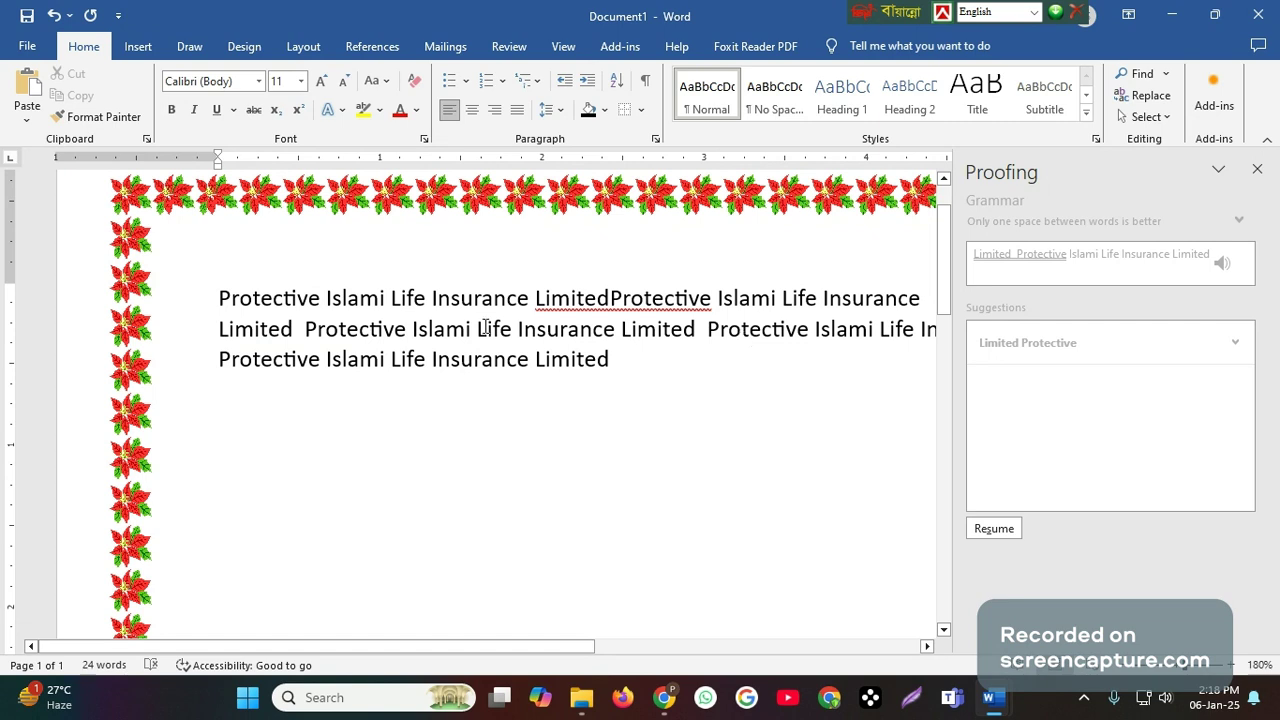
- Replace the first word "Life" in the second text line with the misspelling "Lifc"
drag(480, 333, 516, 333)
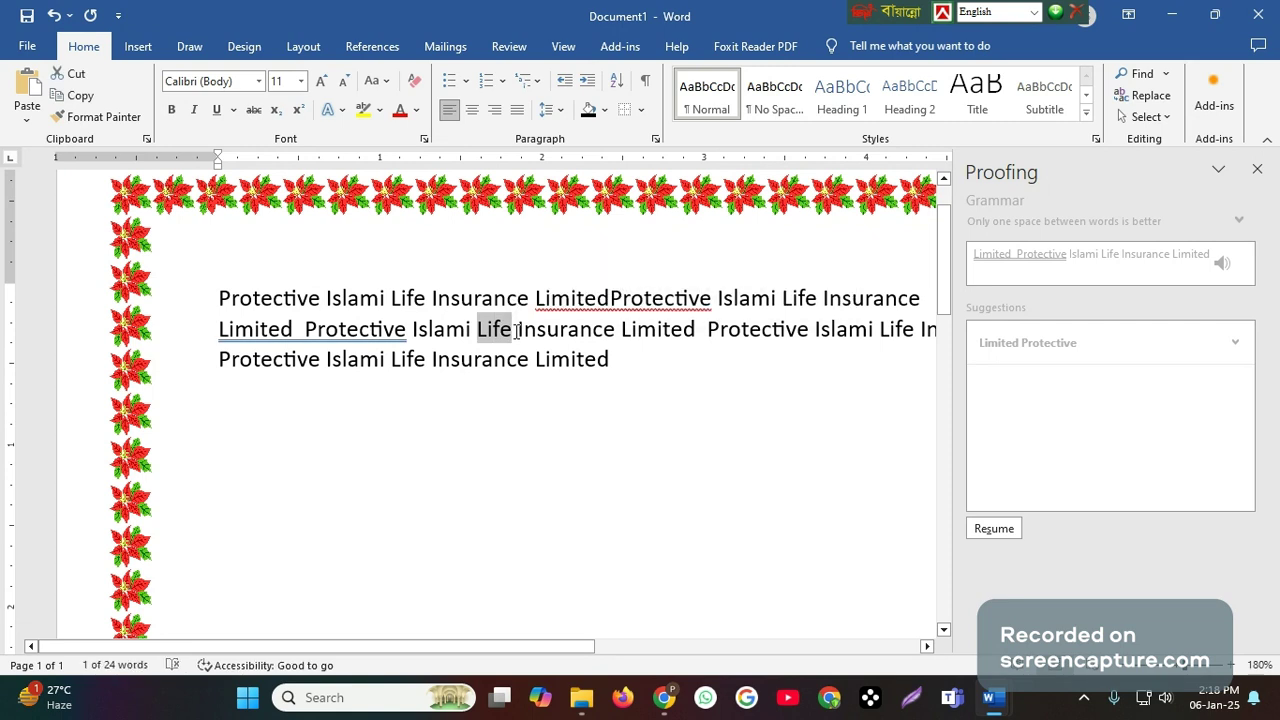
text(L)
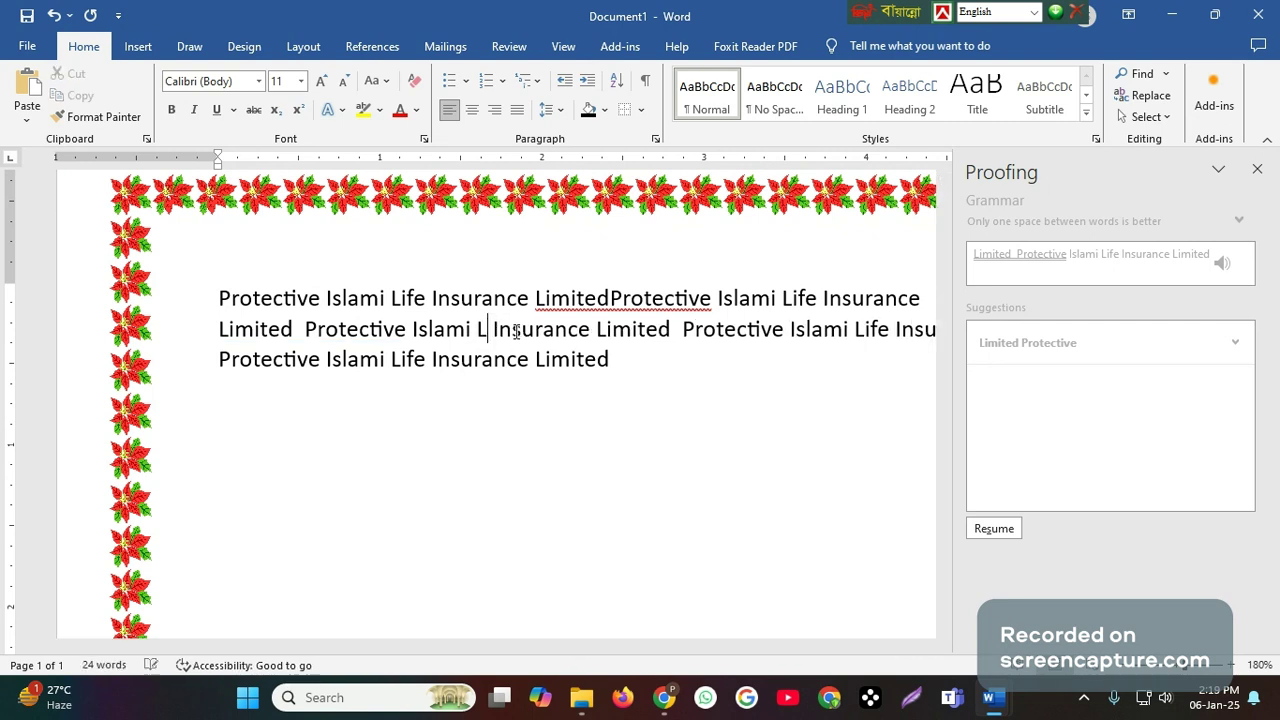
text(i)
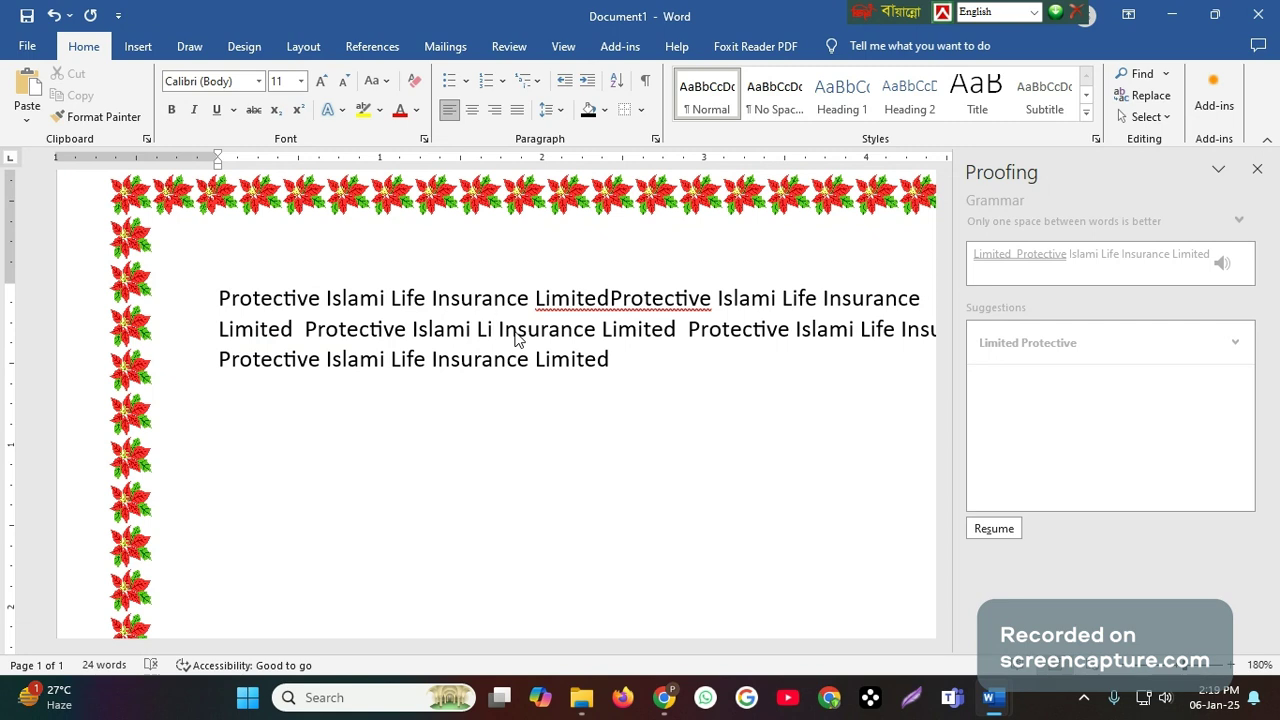
text(fe)
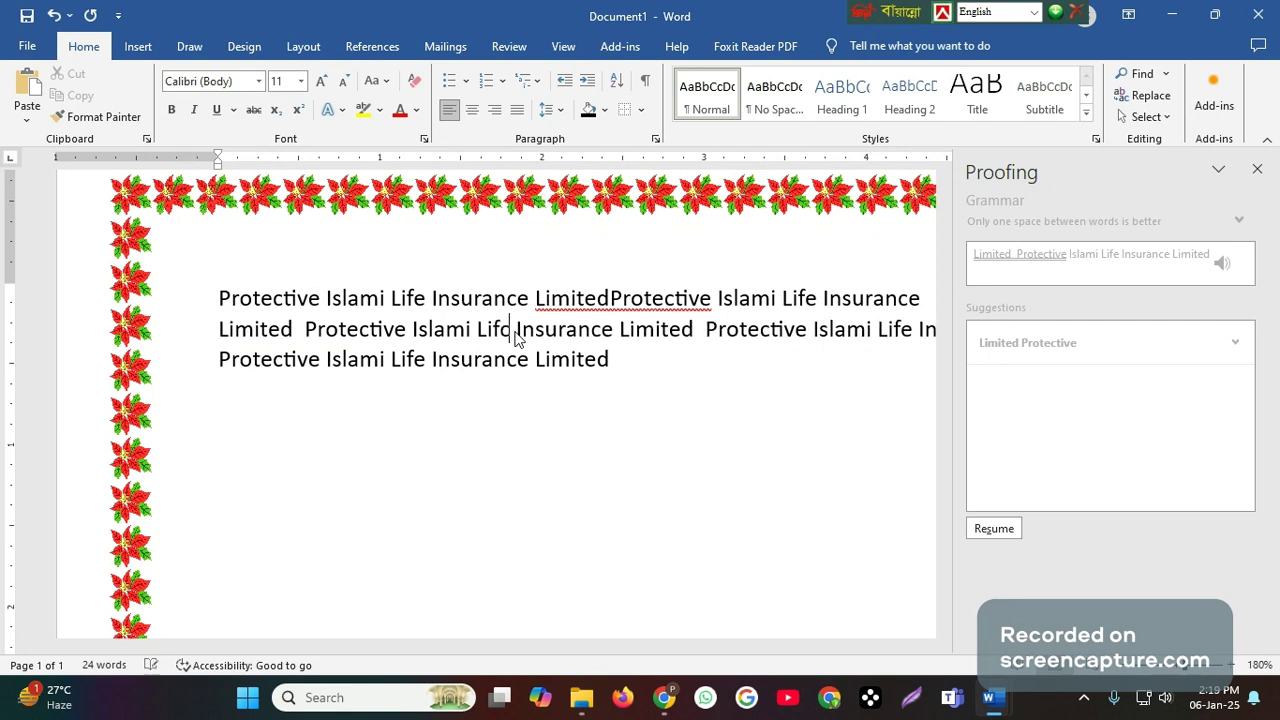
click(600, 531)
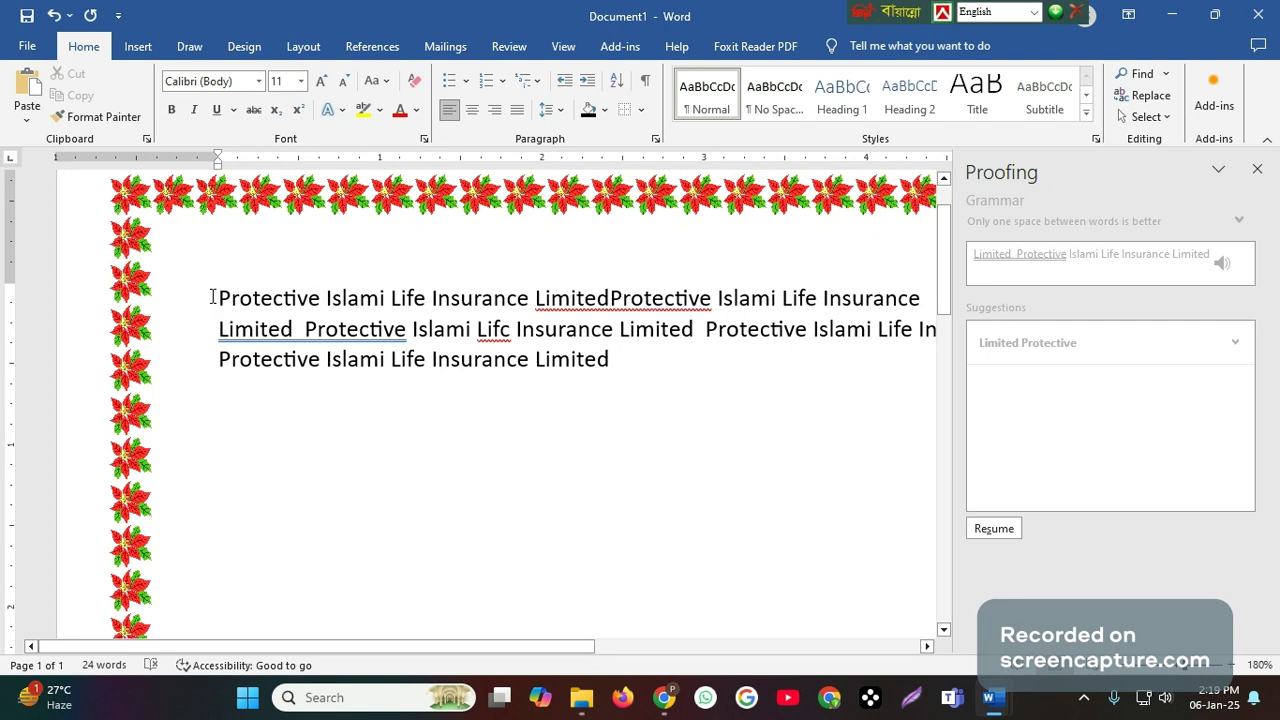
- Paste a copy of all the text at its end, and join the pasted "Limited Protective" line to the preceding "Insurance"
drag(212, 297, 655, 357)
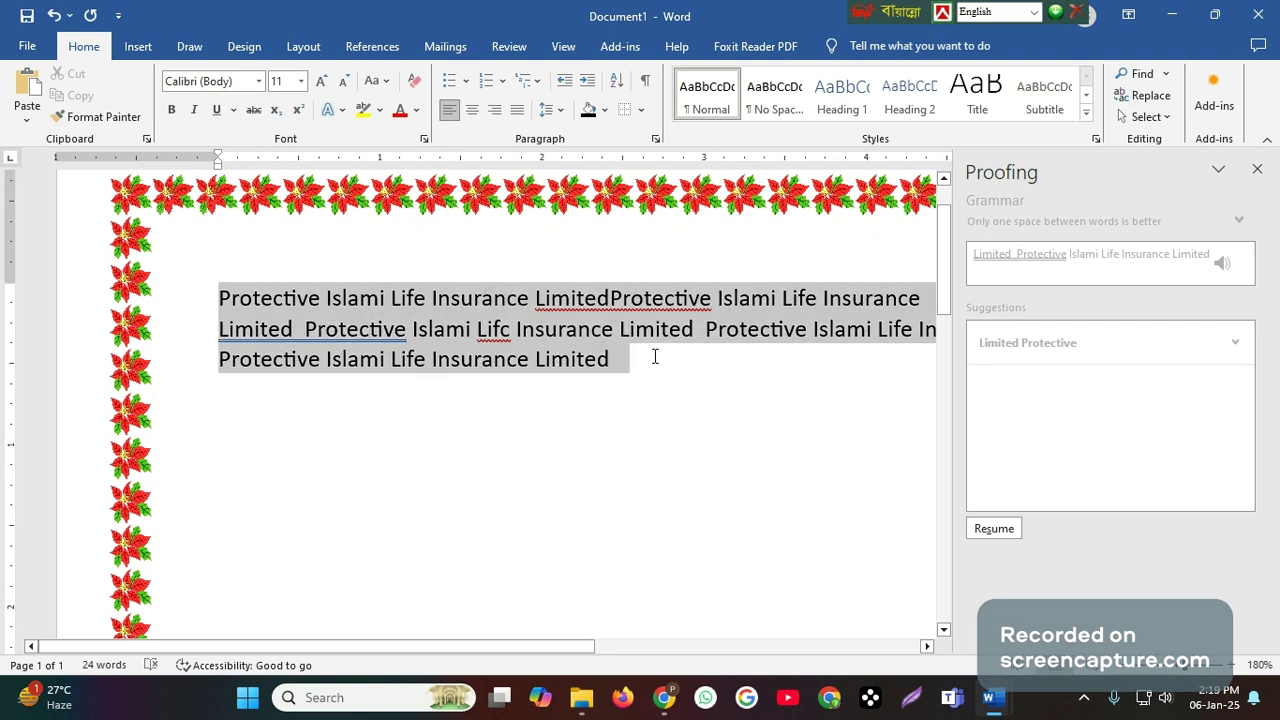
right_click(480, 335)
click(527, 394)
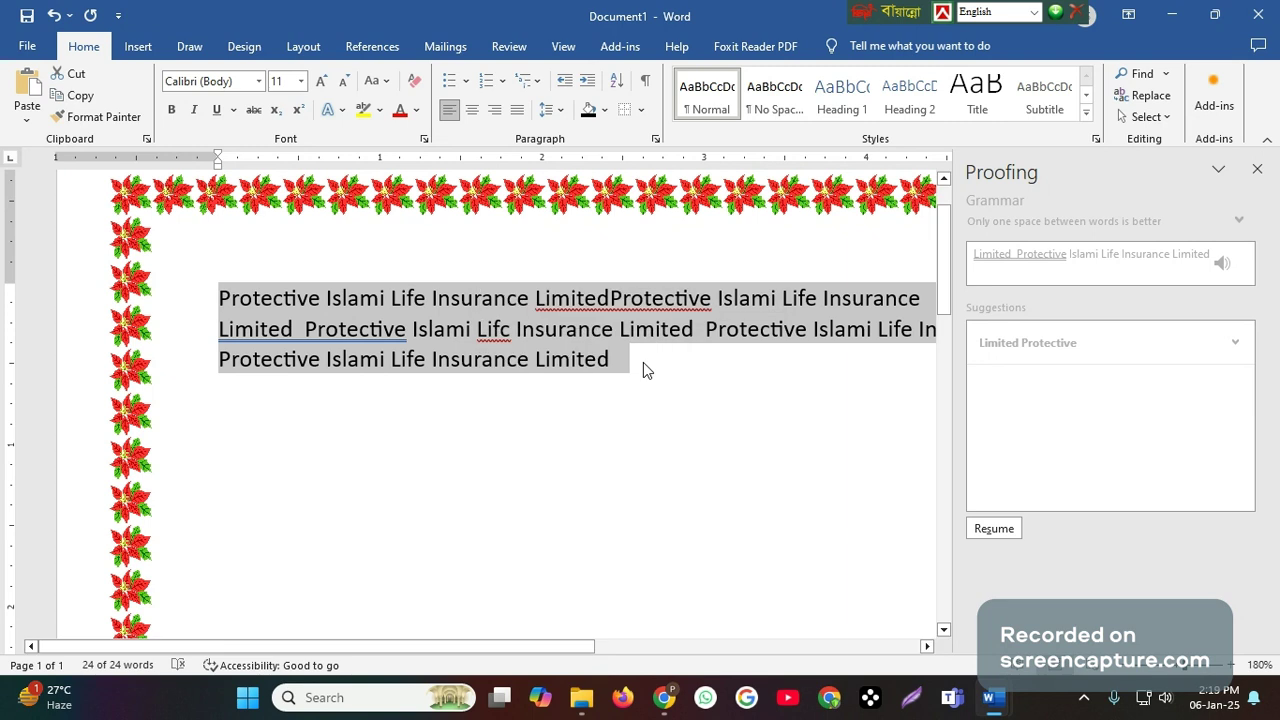
click(665, 362)
key(ctrl+v)
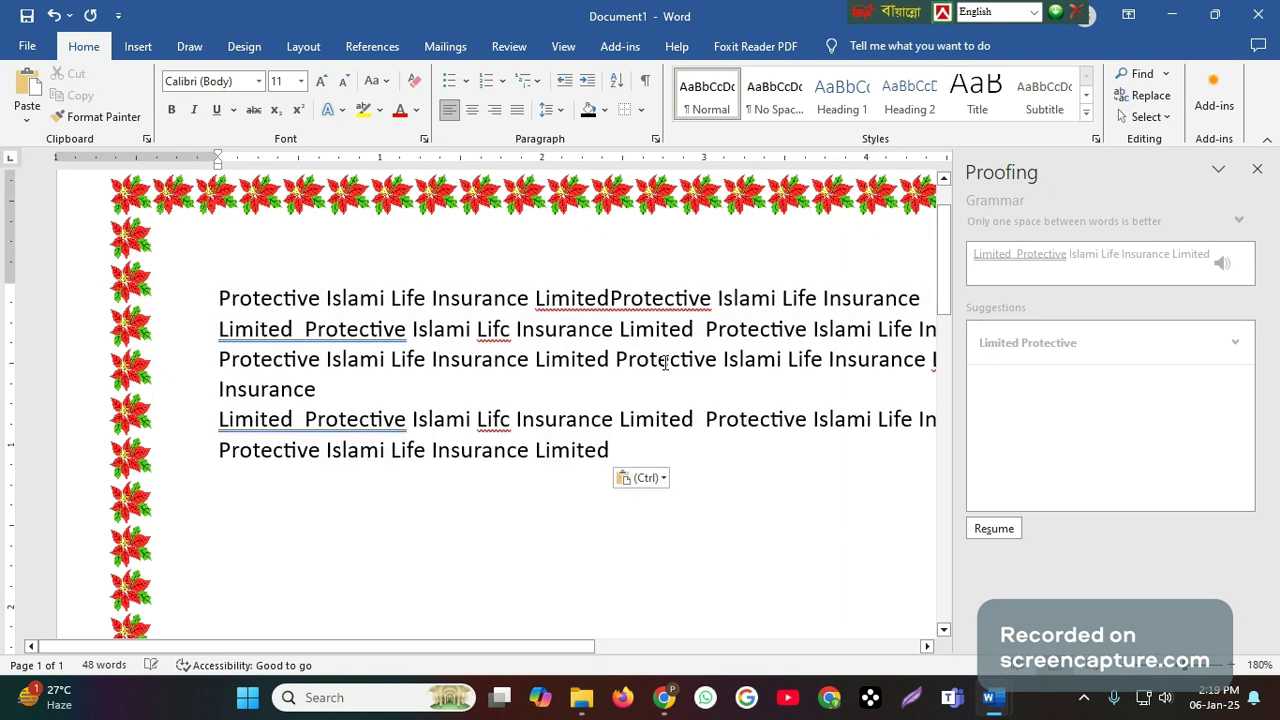
click(219, 424)
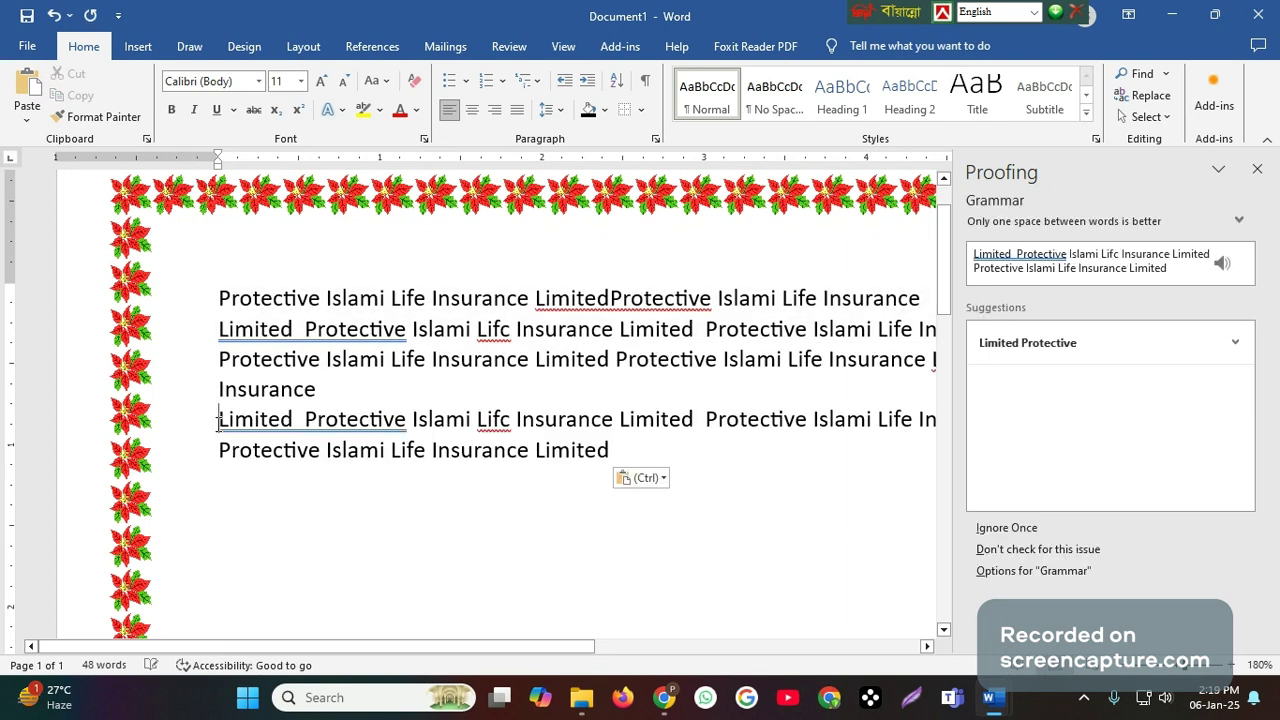
key(BackSpace)
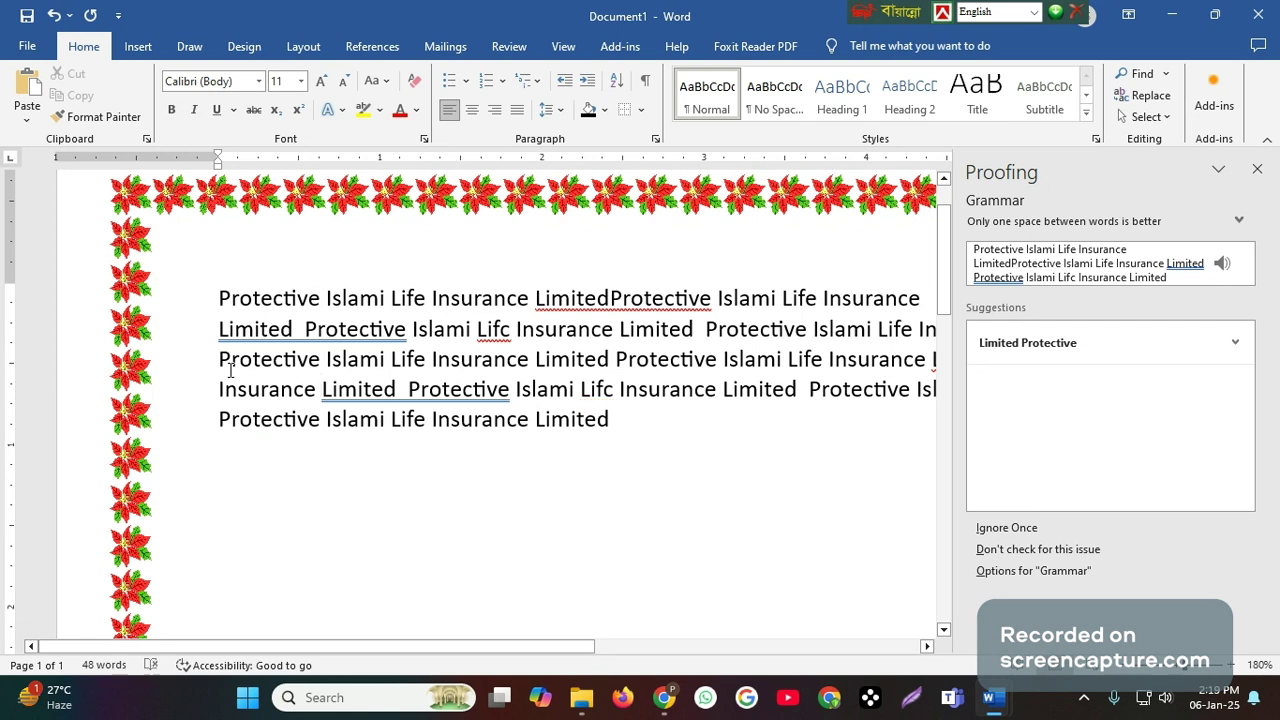
- Copy the entire five-line text and paste it after the final "Limited"
key(ctrl+a)
right_click(538, 362)
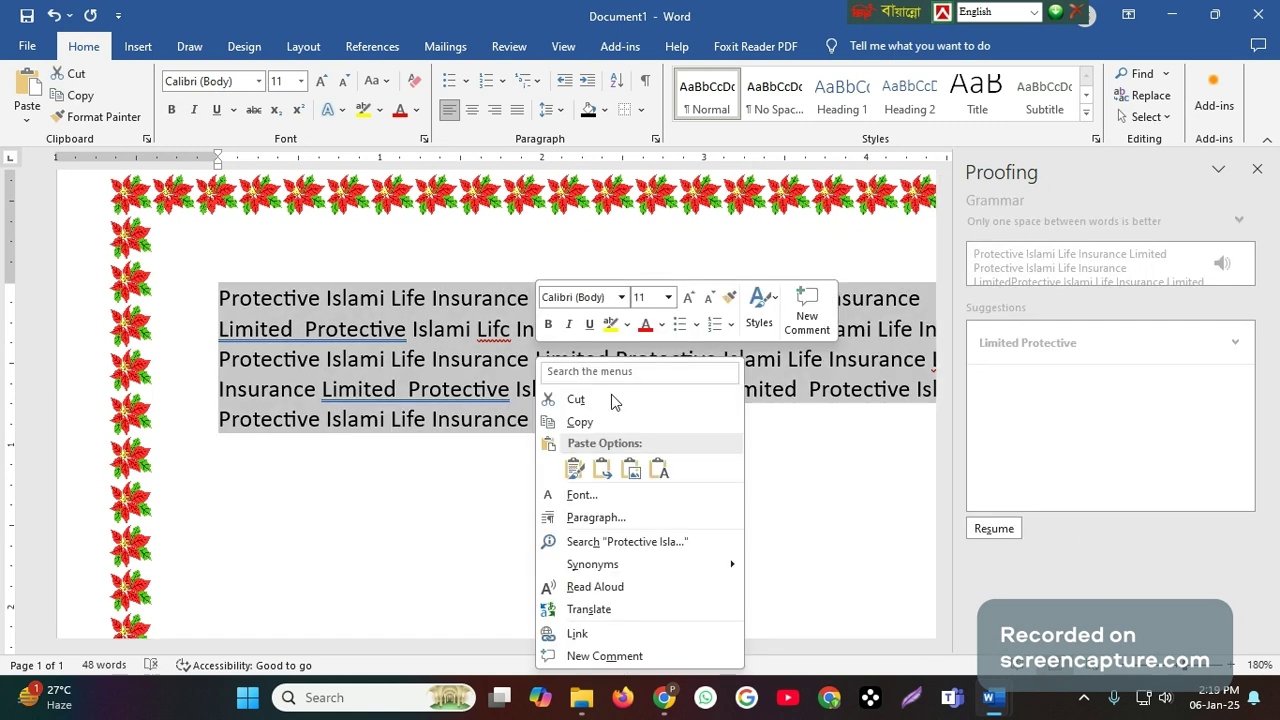
click(590, 424)
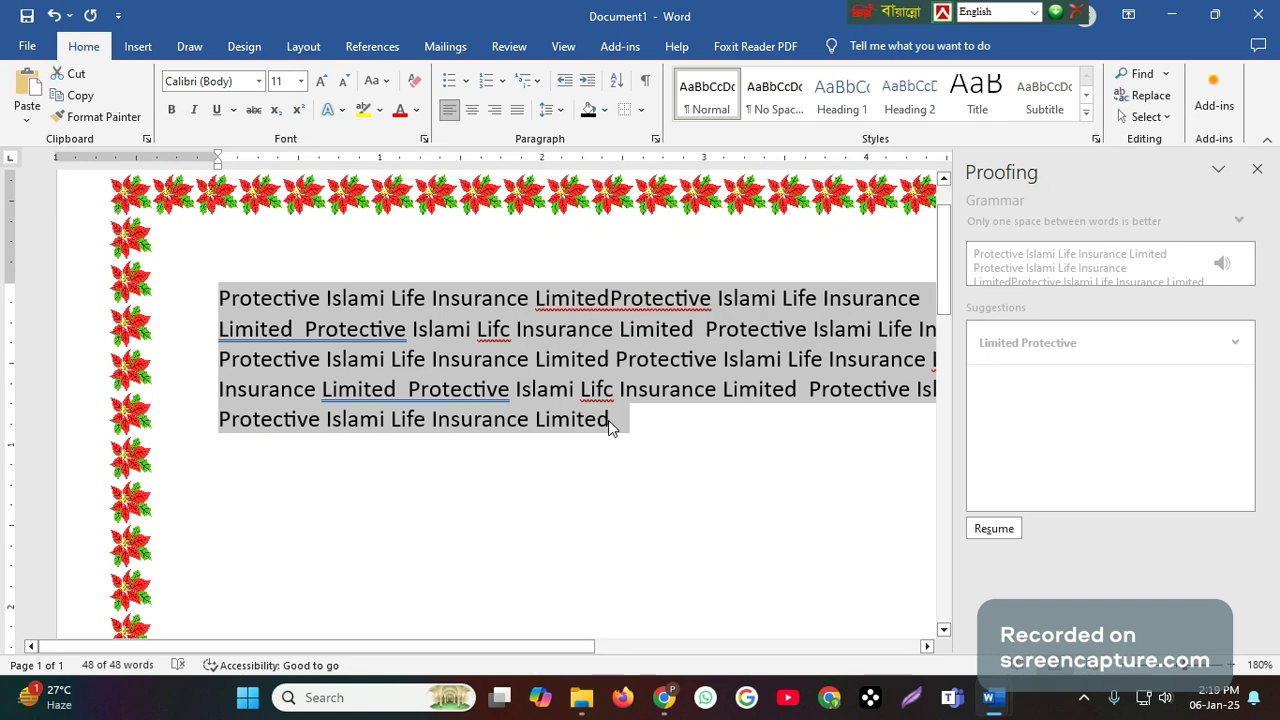
click(610, 420)
key(ctrl+v)
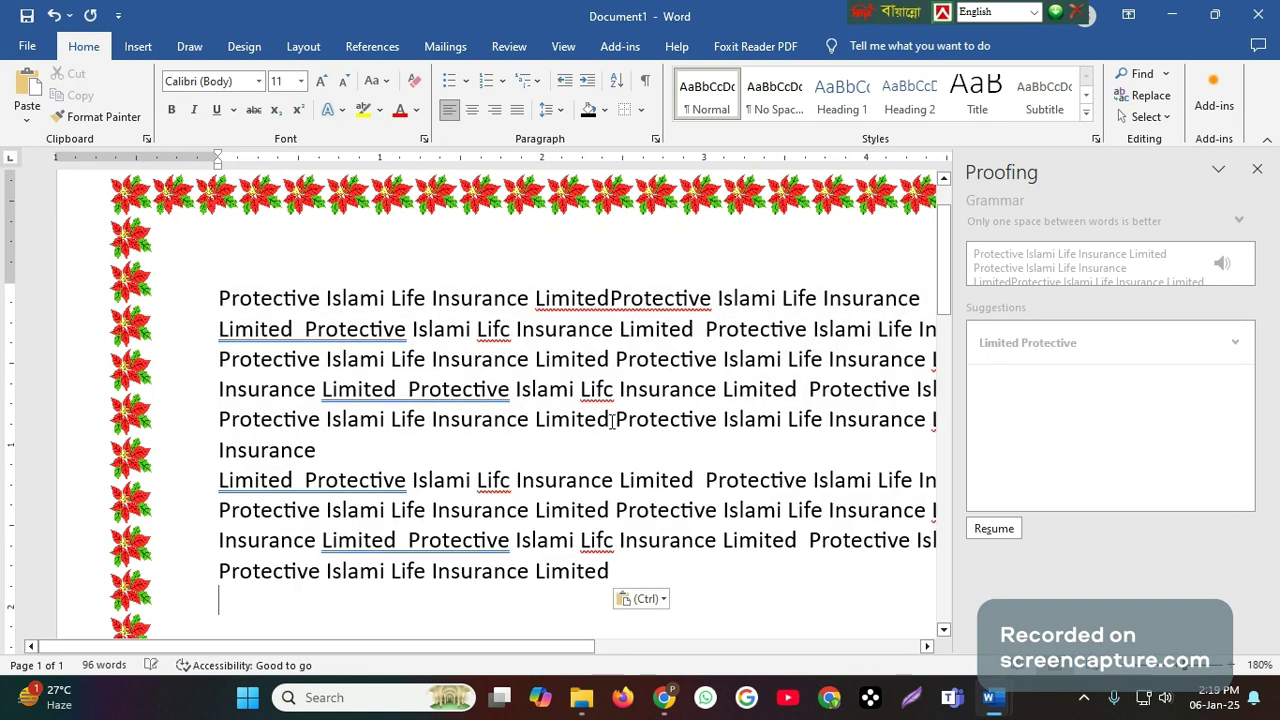
- Duplicate the enlarged ten-line text block once more at the end of the document
click(218, 302)
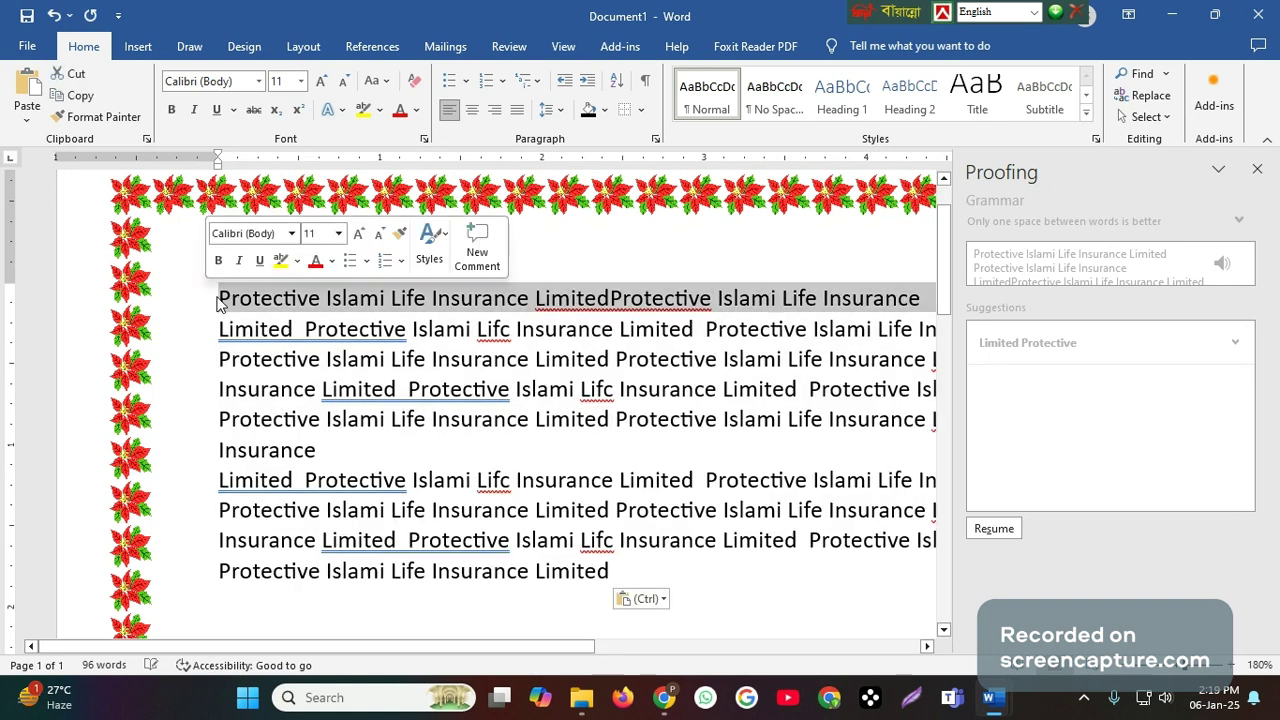
click(221, 297)
drag(221, 297, 645, 565)
right_click(488, 481)
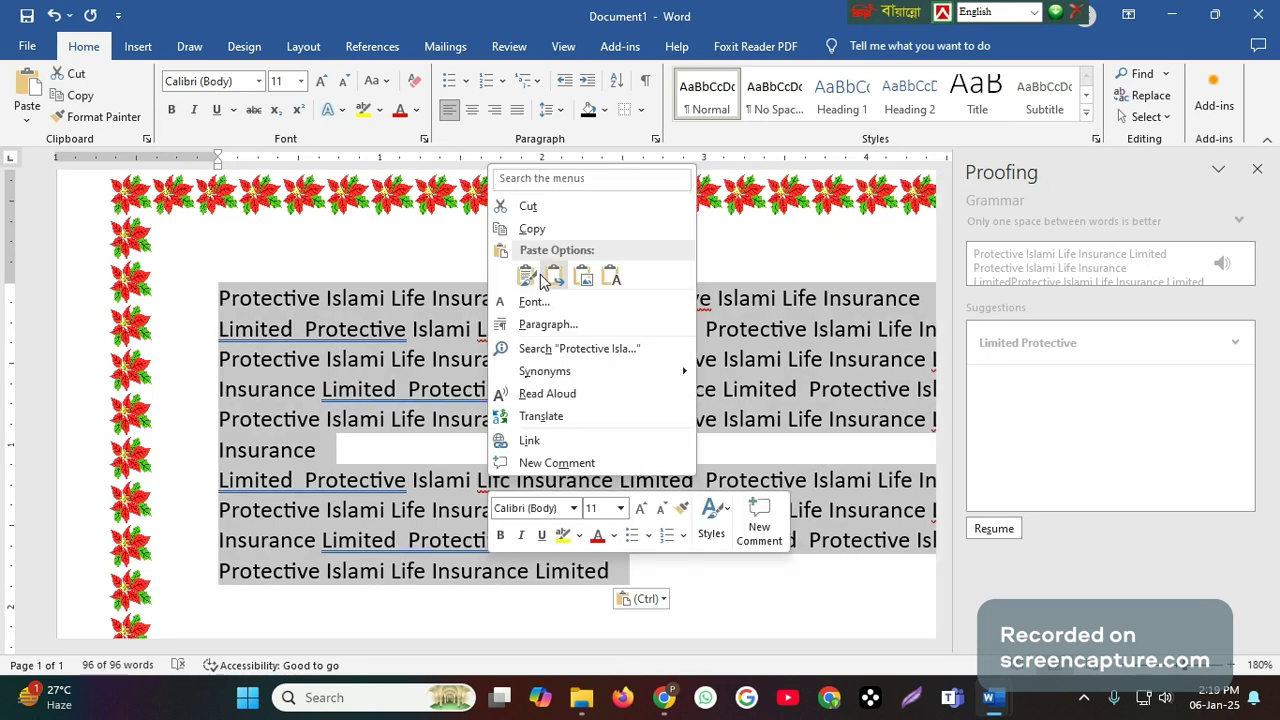
click(547, 242)
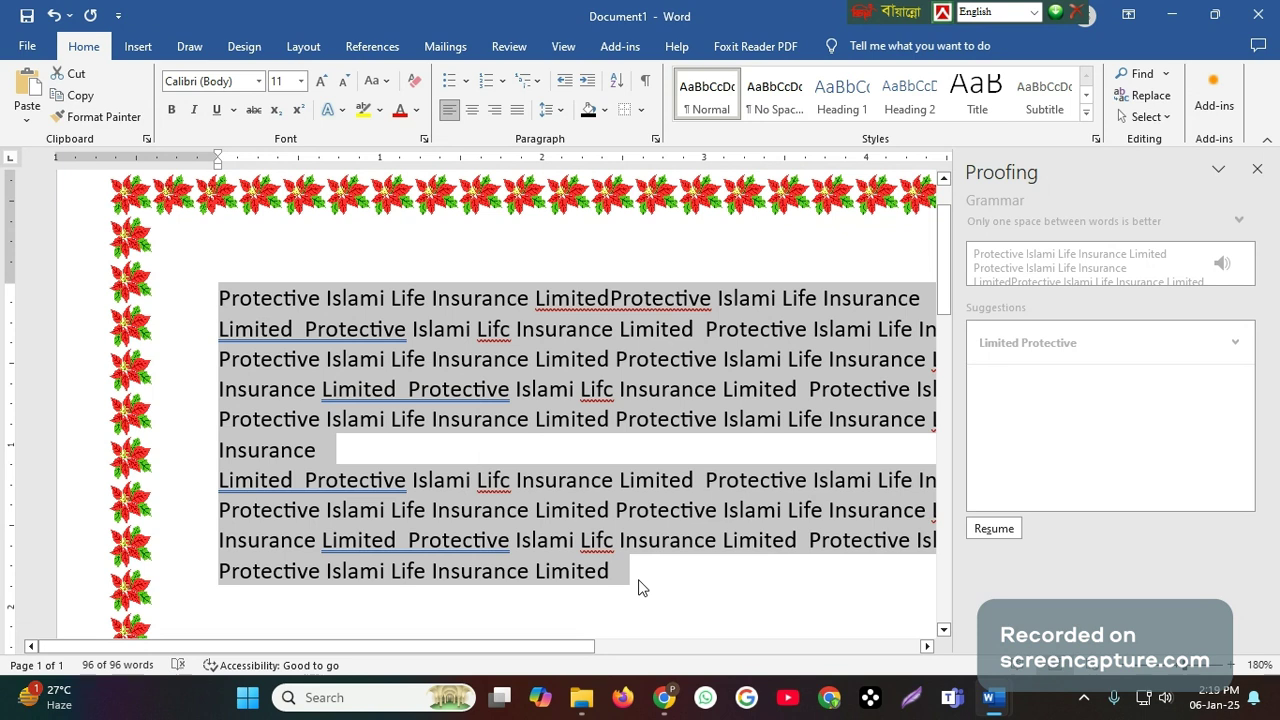
click(632, 568)
key(ctrl+v)
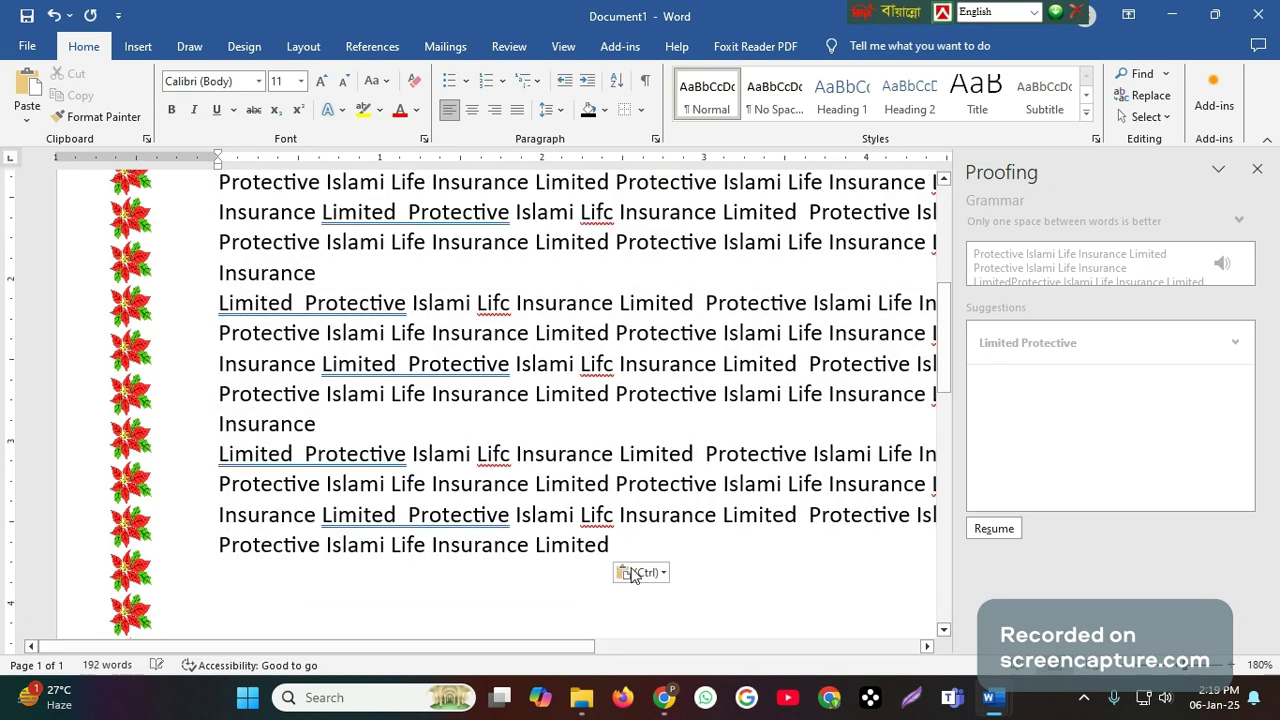
scroll(676, 348, up, 3)
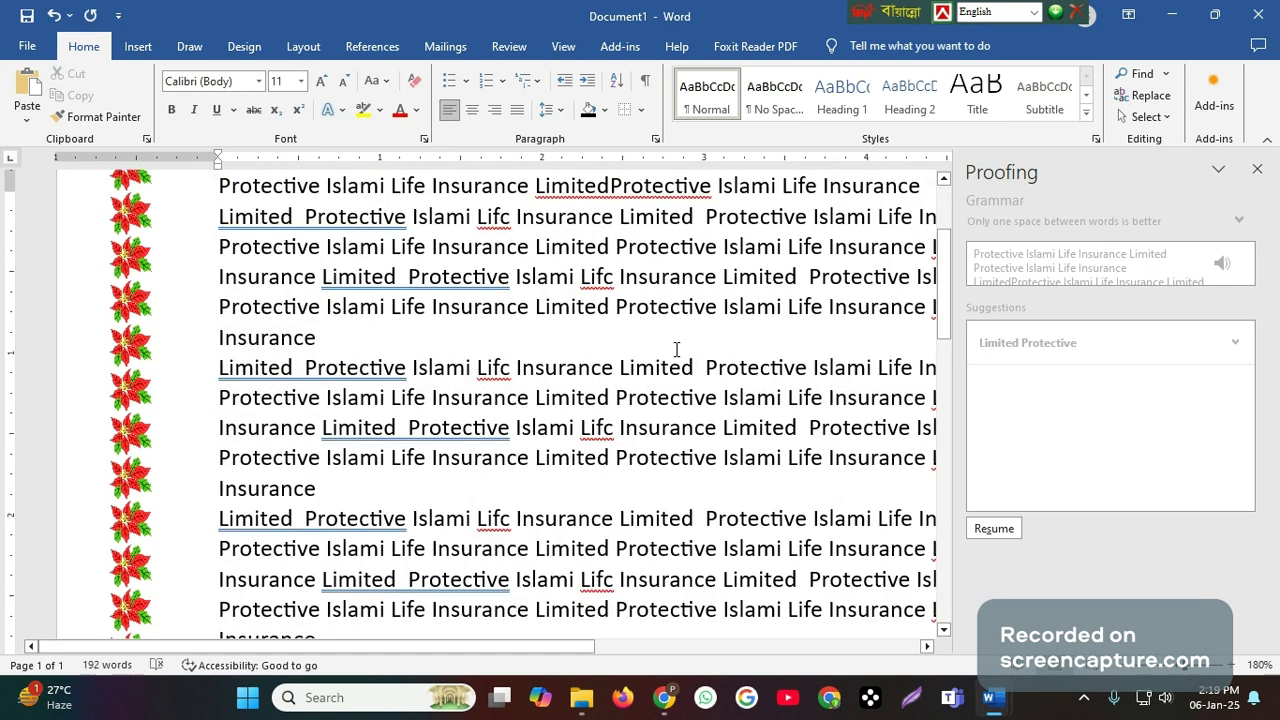
scroll(676, 348, up, 1)
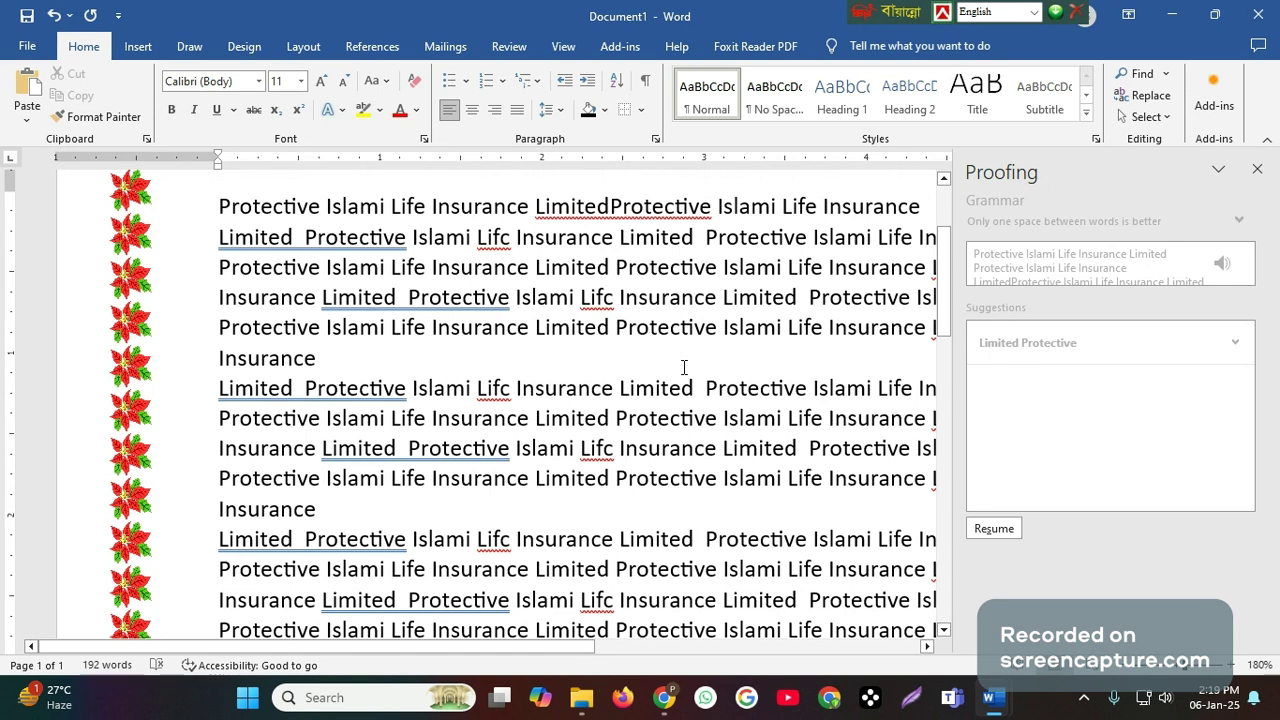
scroll(684, 367, up, 1)
scroll(684, 367, down, 1)
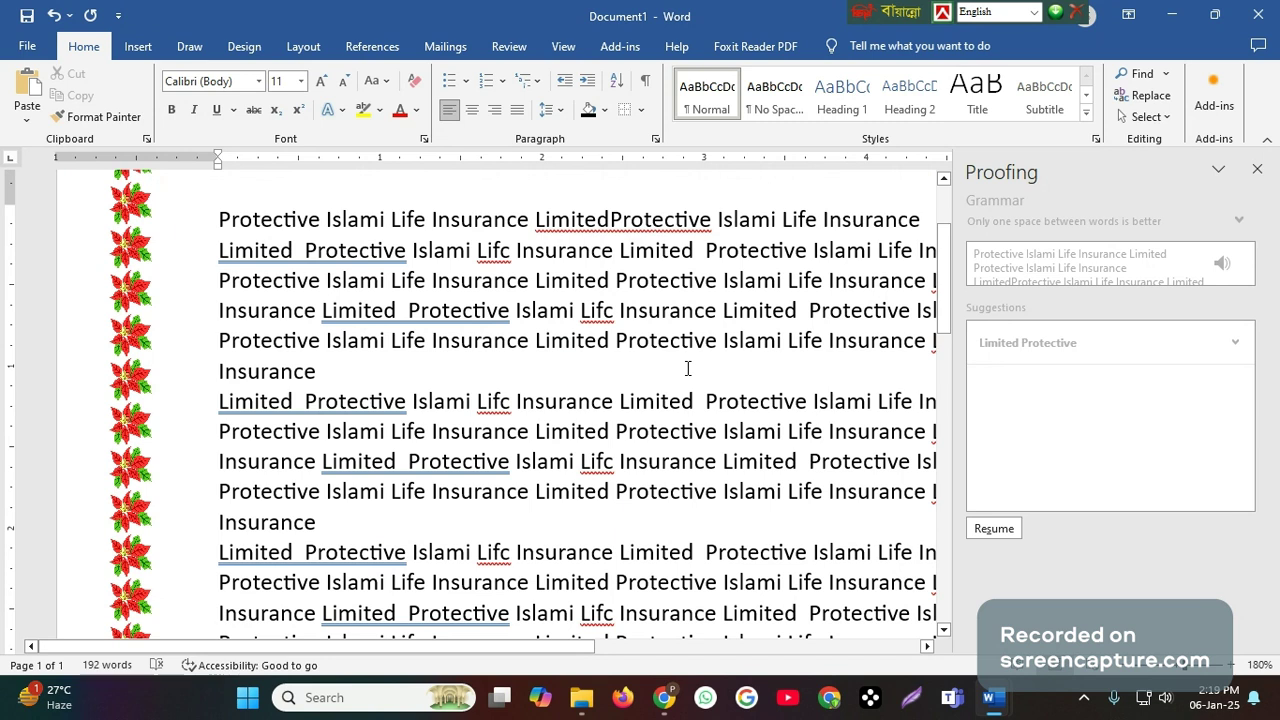
- Close the Proofing pane and show the document at 110% zoom
scroll(797, 598, down, 1)
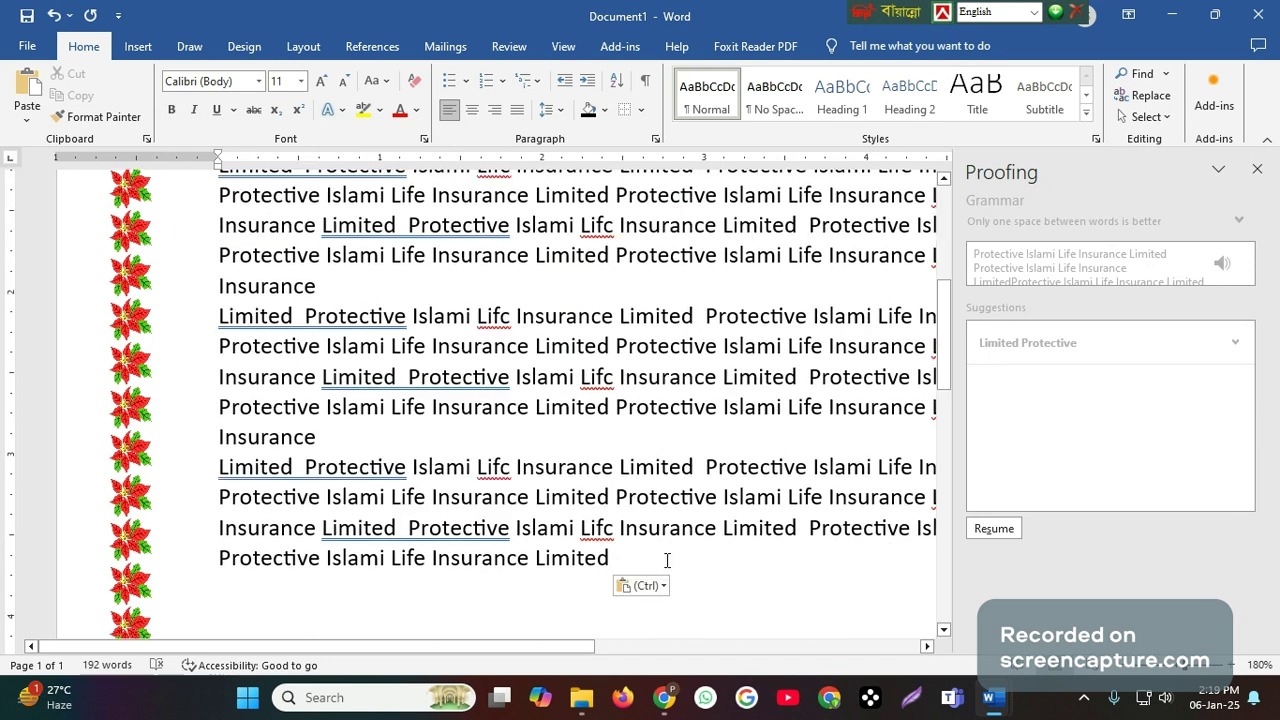
scroll(674, 532, up, 3)
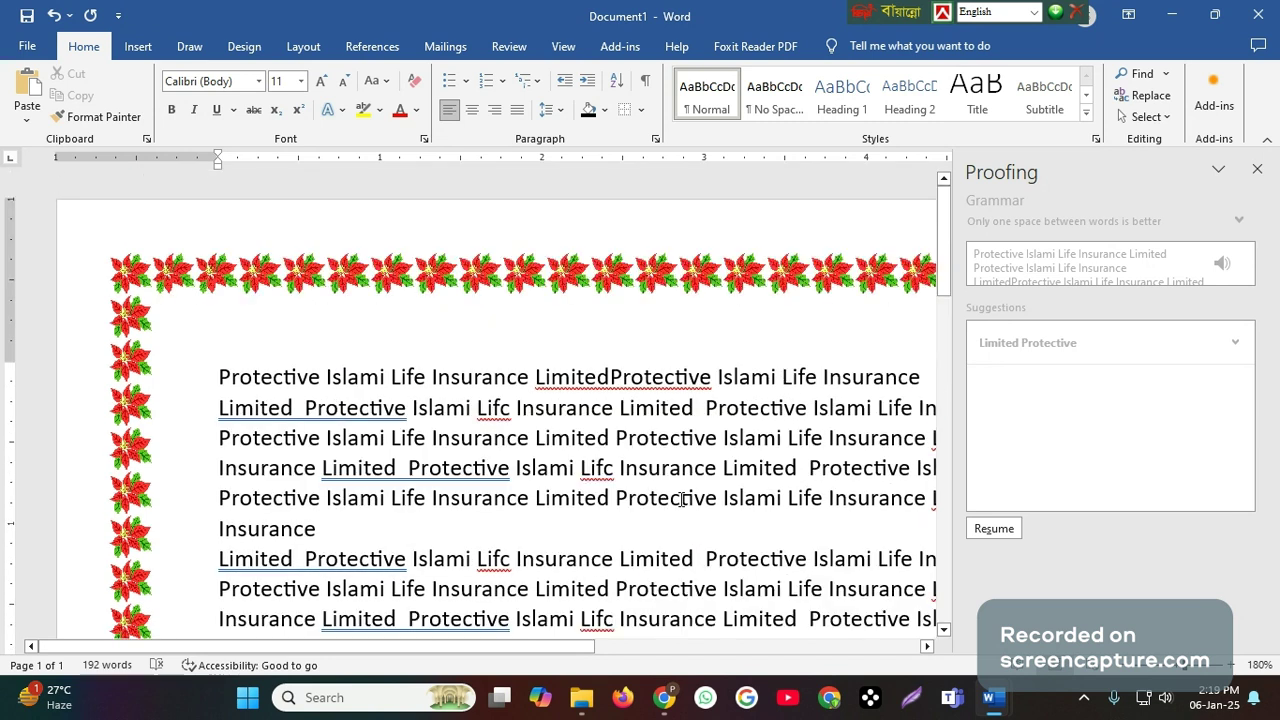
click(1257, 169)
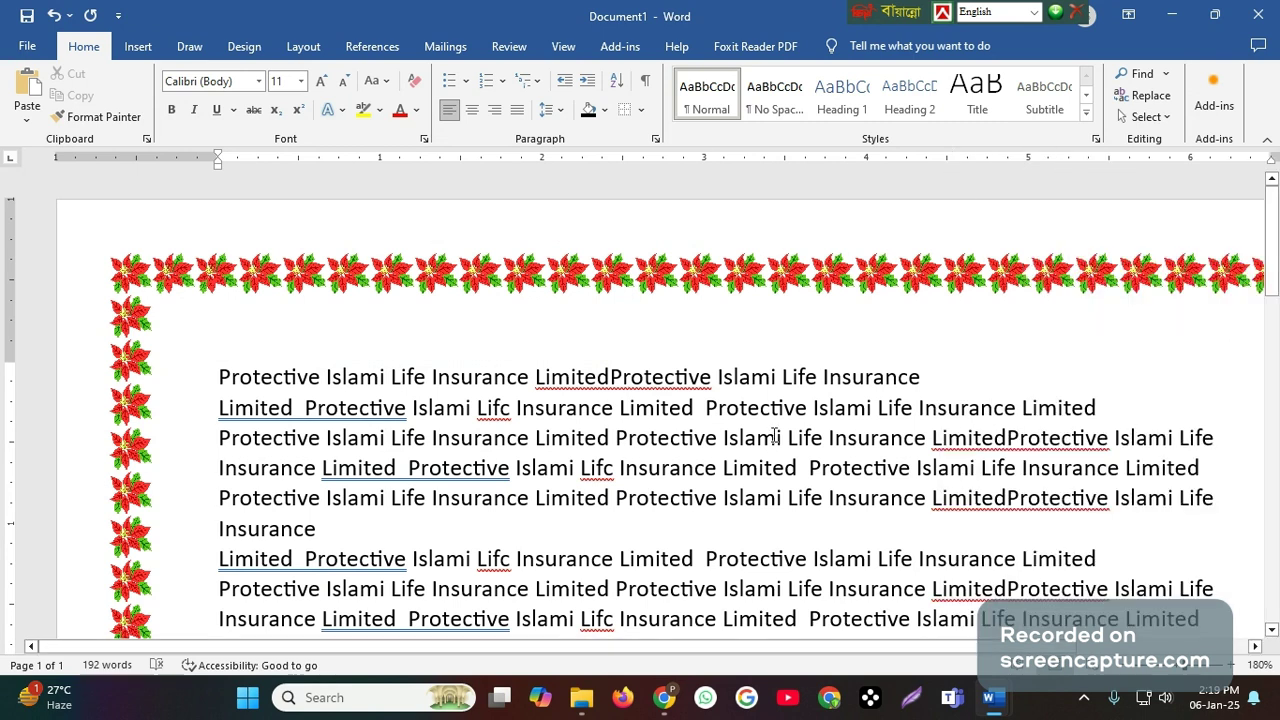
scroll(775, 436, down, 6)
scroll(775, 436, down, 1)
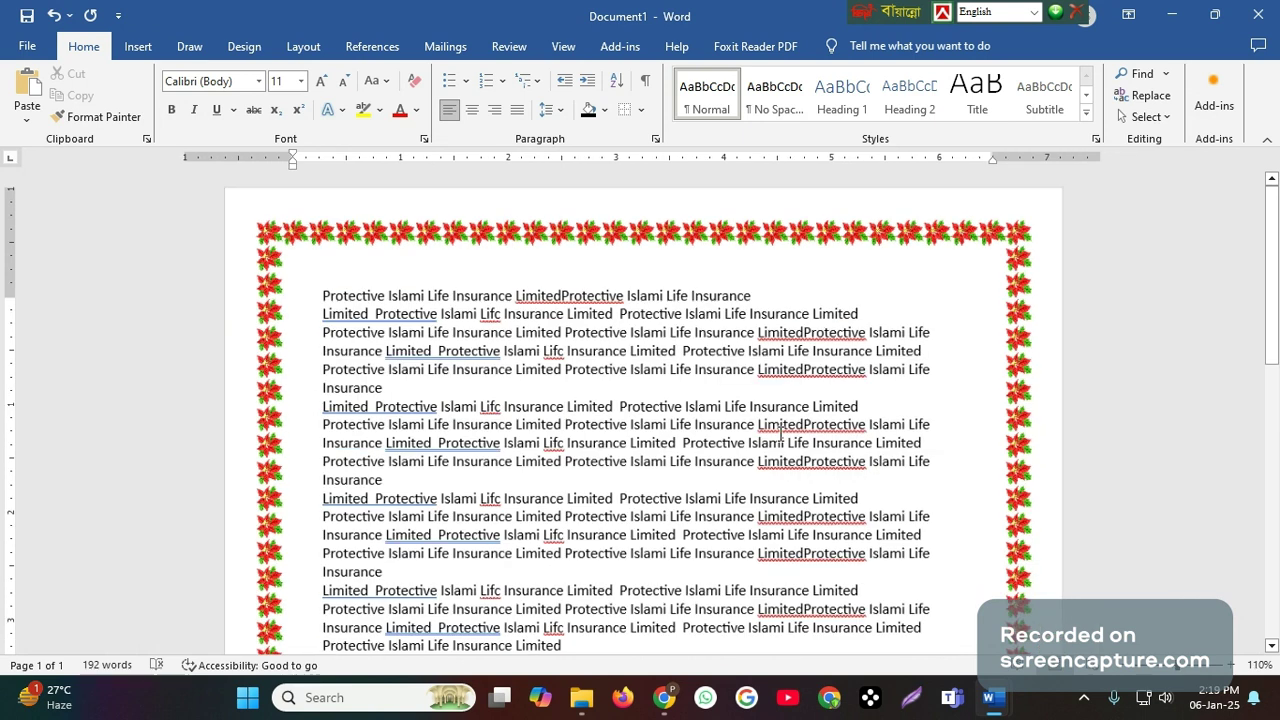
scroll(781, 435, down, 3)
key(ctrl+v)
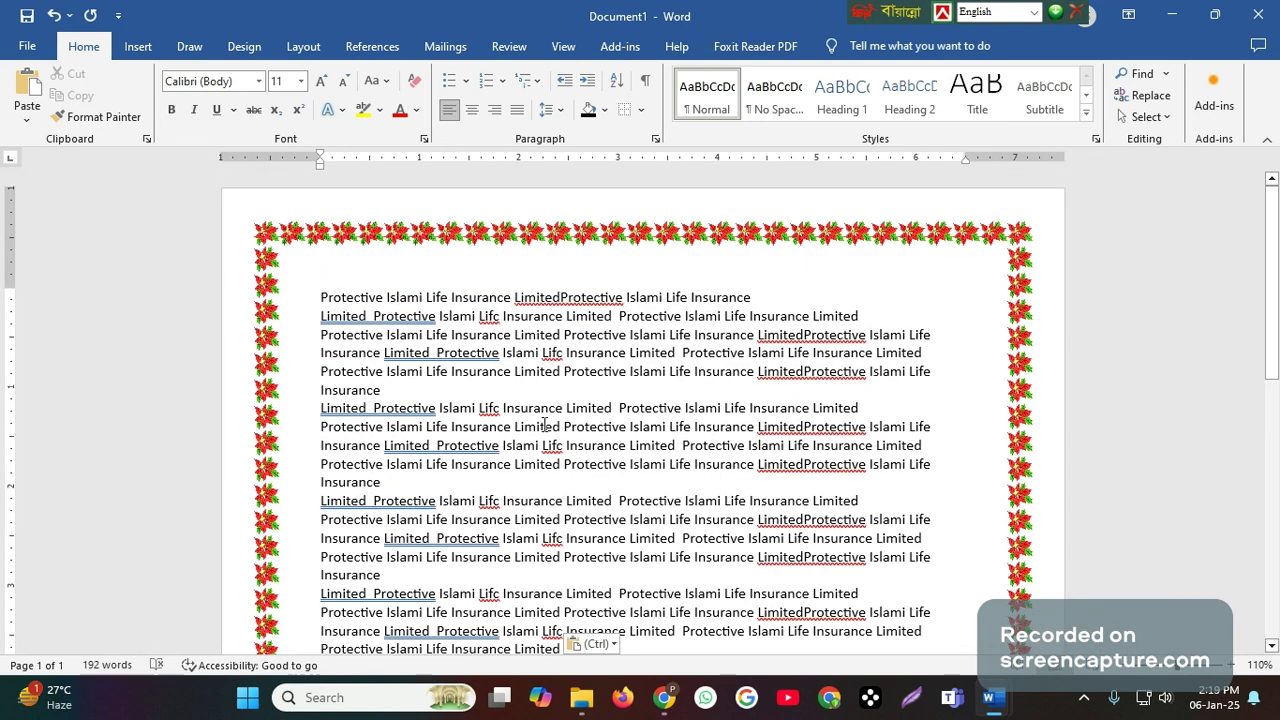
- Select all the text, examine the Pages and Results views of the Find navigation pane, and close the pane
key(ctrl+a)
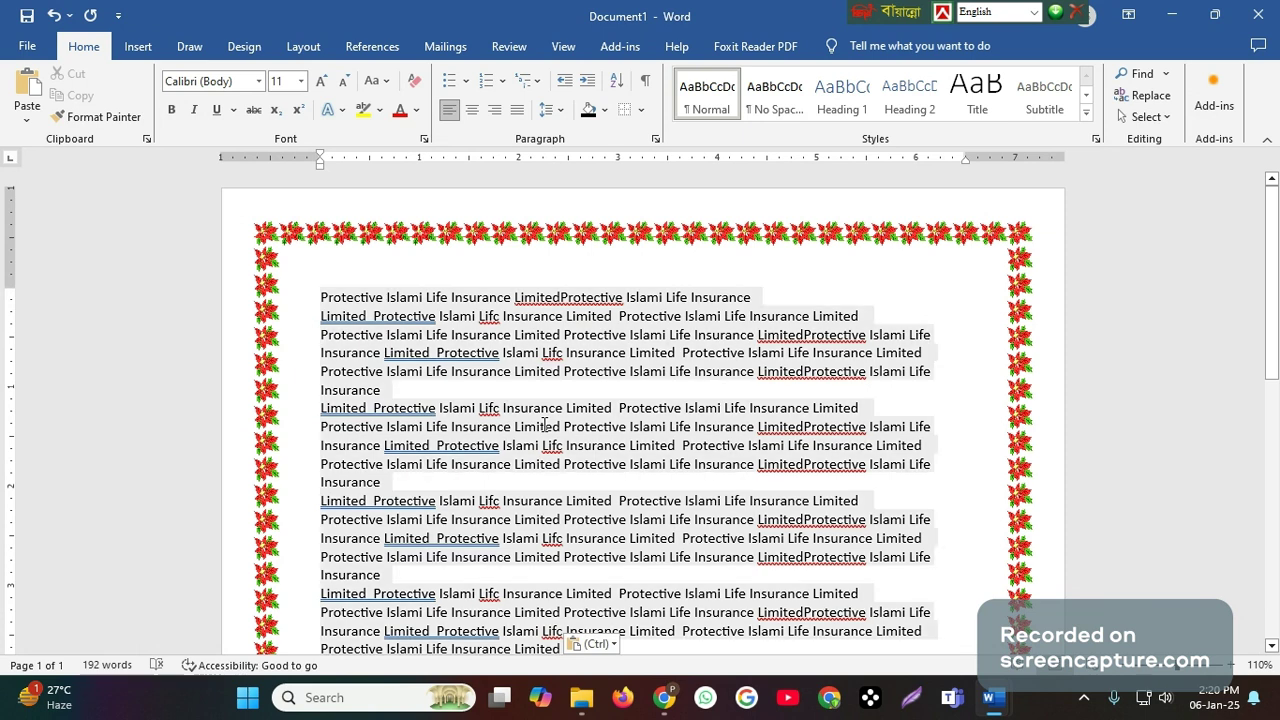
key(ctrl+a)
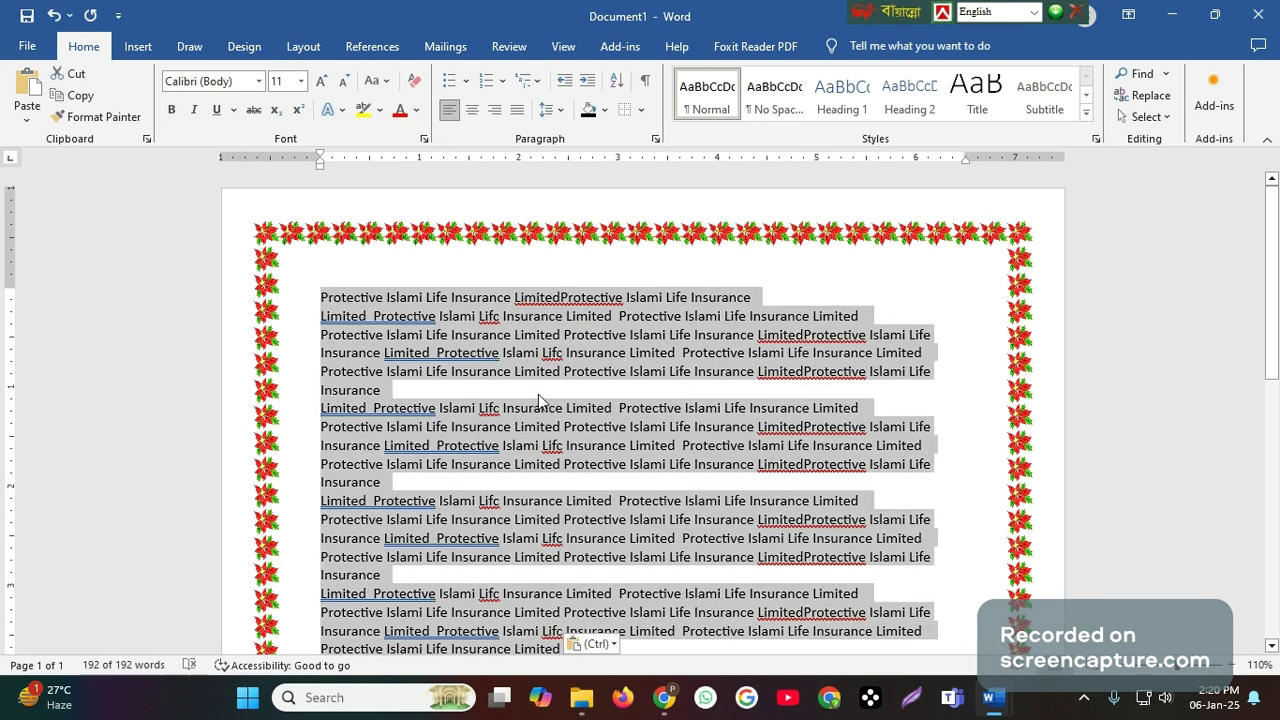
click(1166, 75)
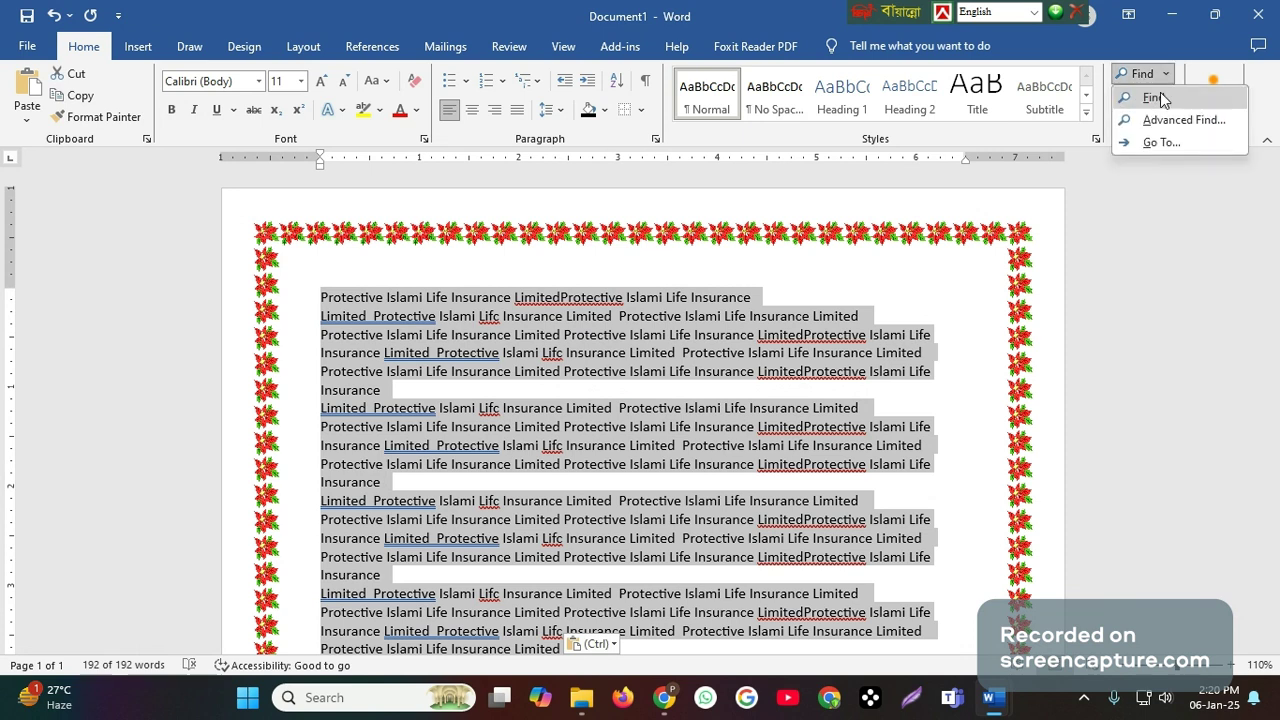
click(1161, 98)
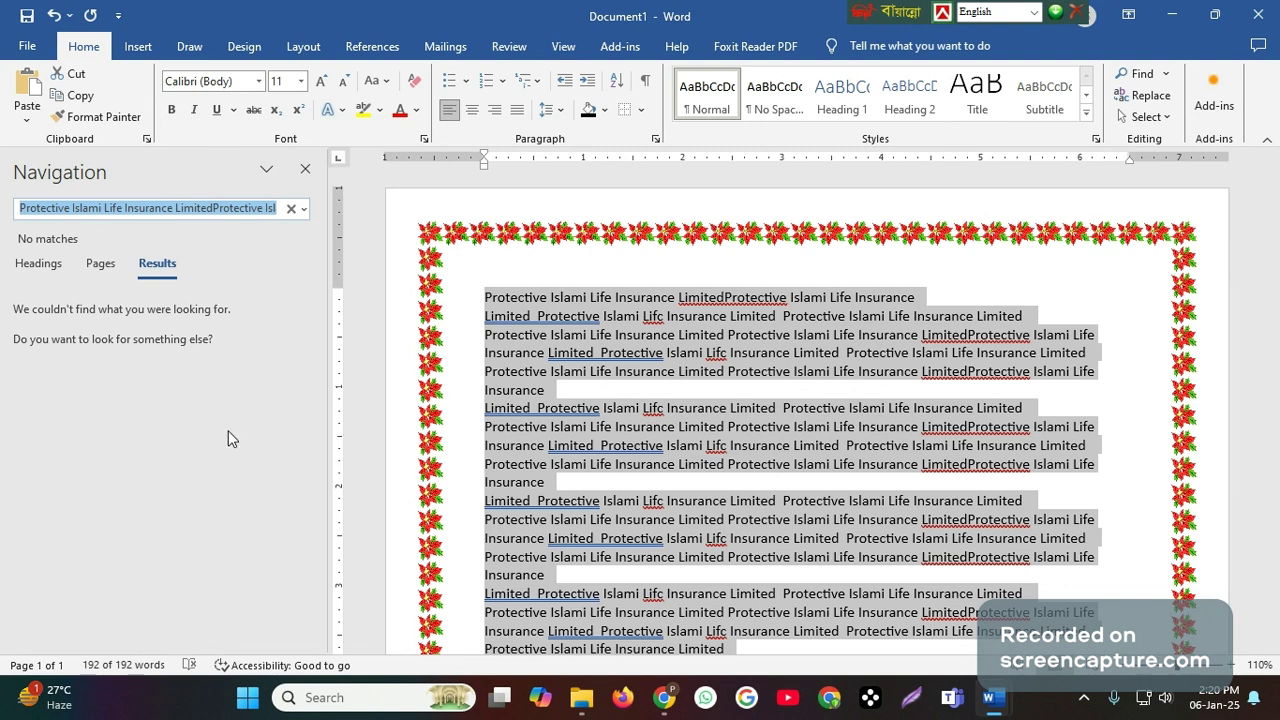
click(100, 264)
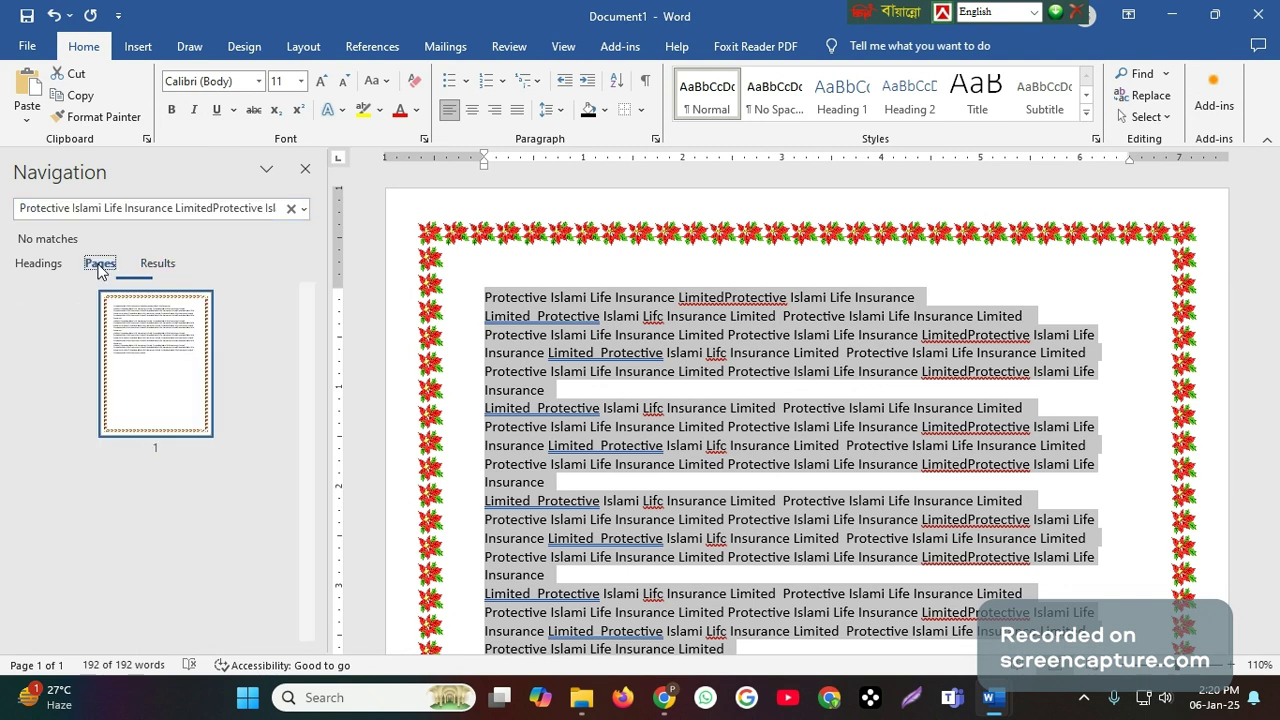
click(165, 262)
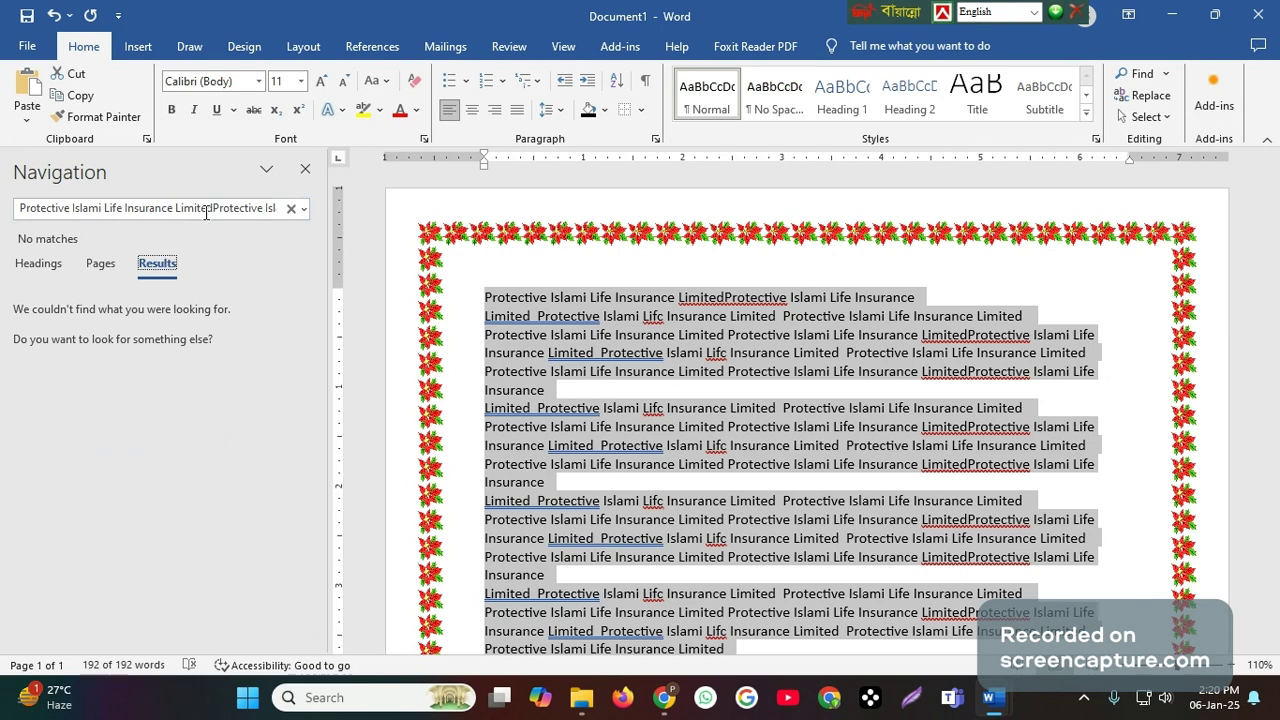
click(268, 172)
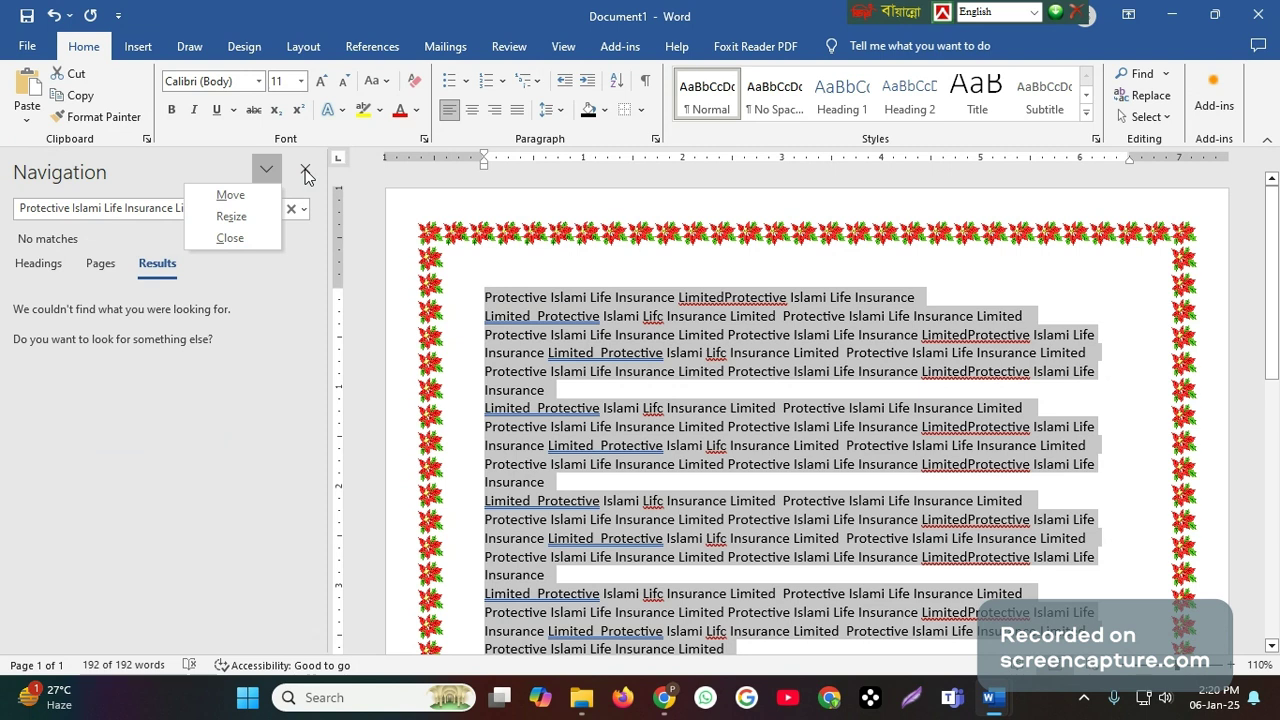
click(306, 172)
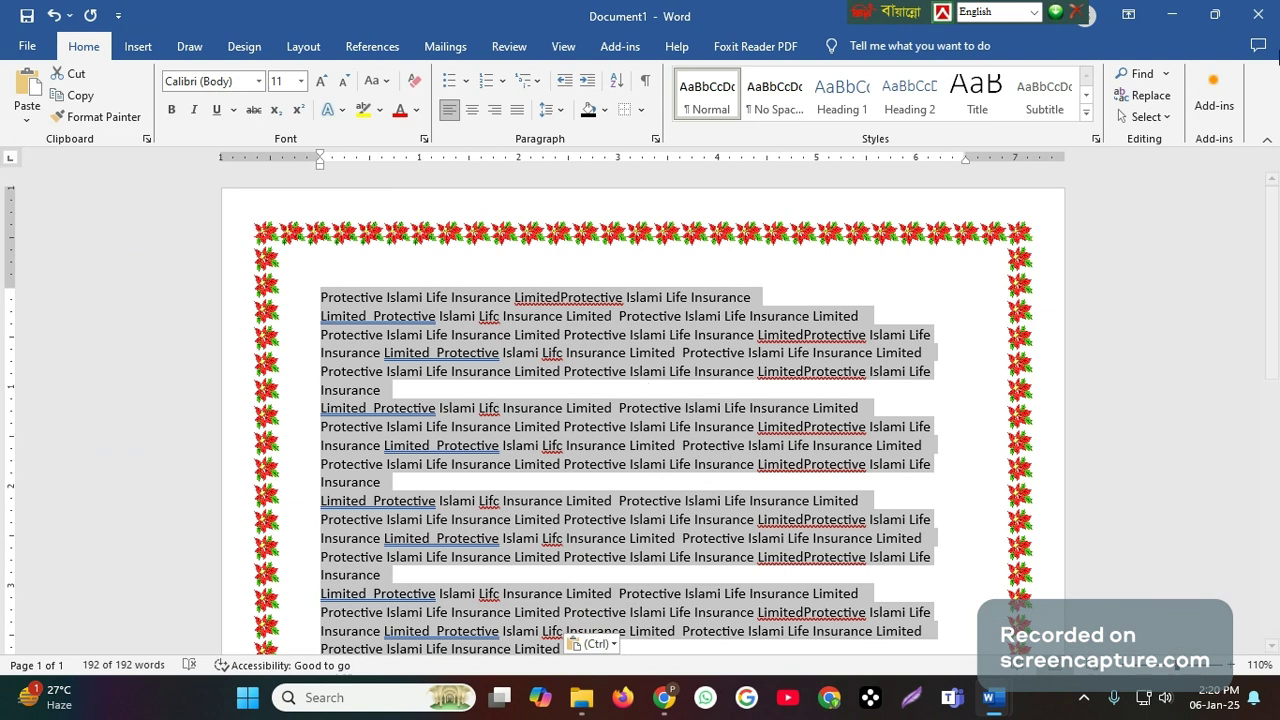
- Replace the prefilled search text in Find and Replace with "Lifc" and find its next occurrence
click(1167, 74)
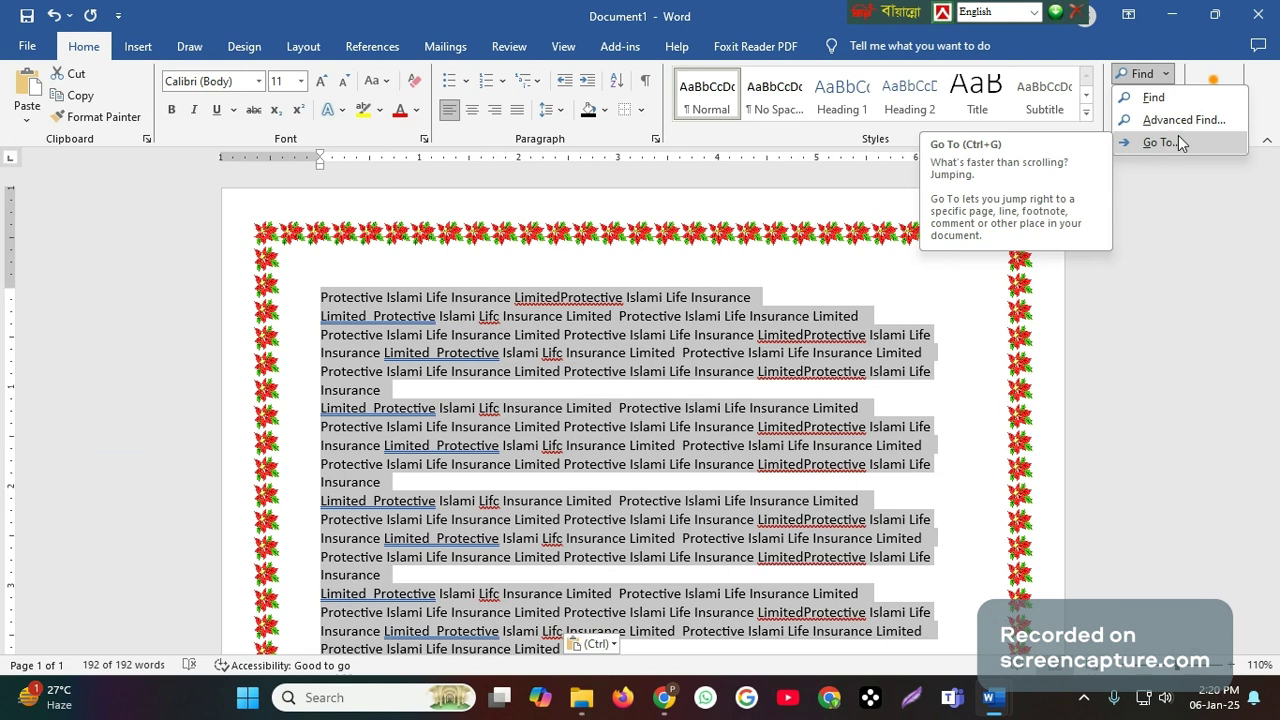
click(1160, 142)
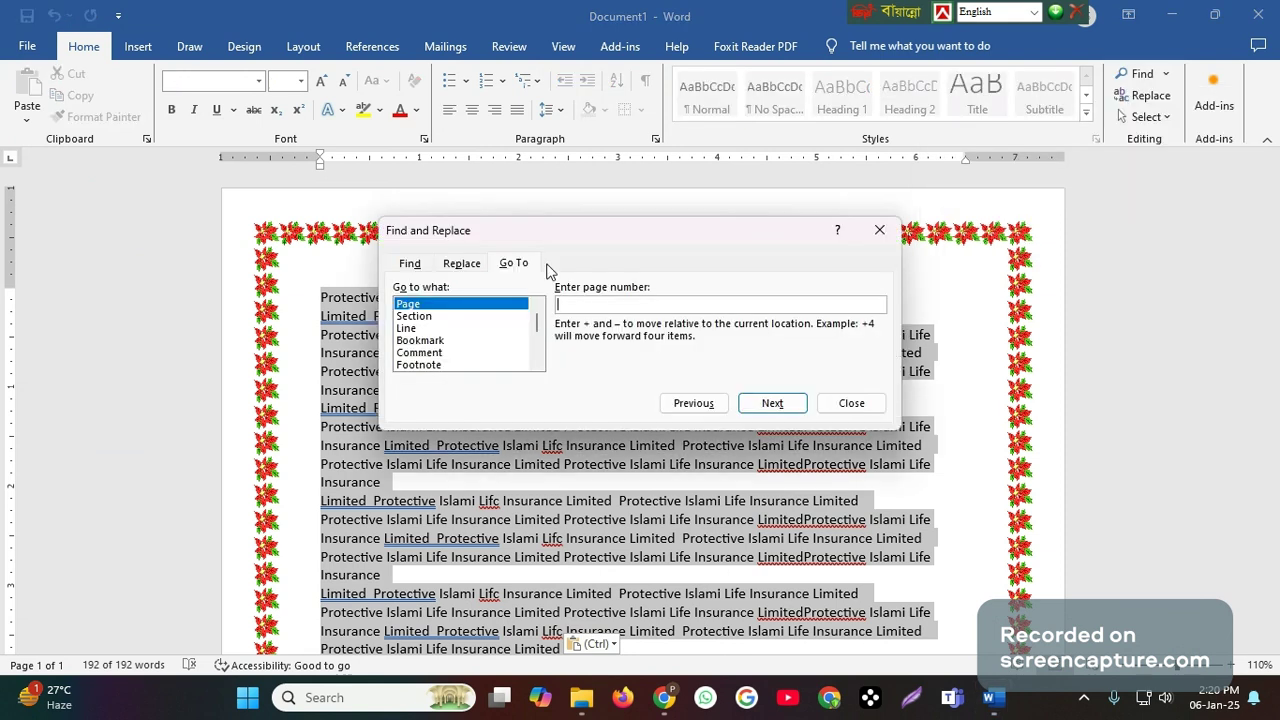
click(408, 265)
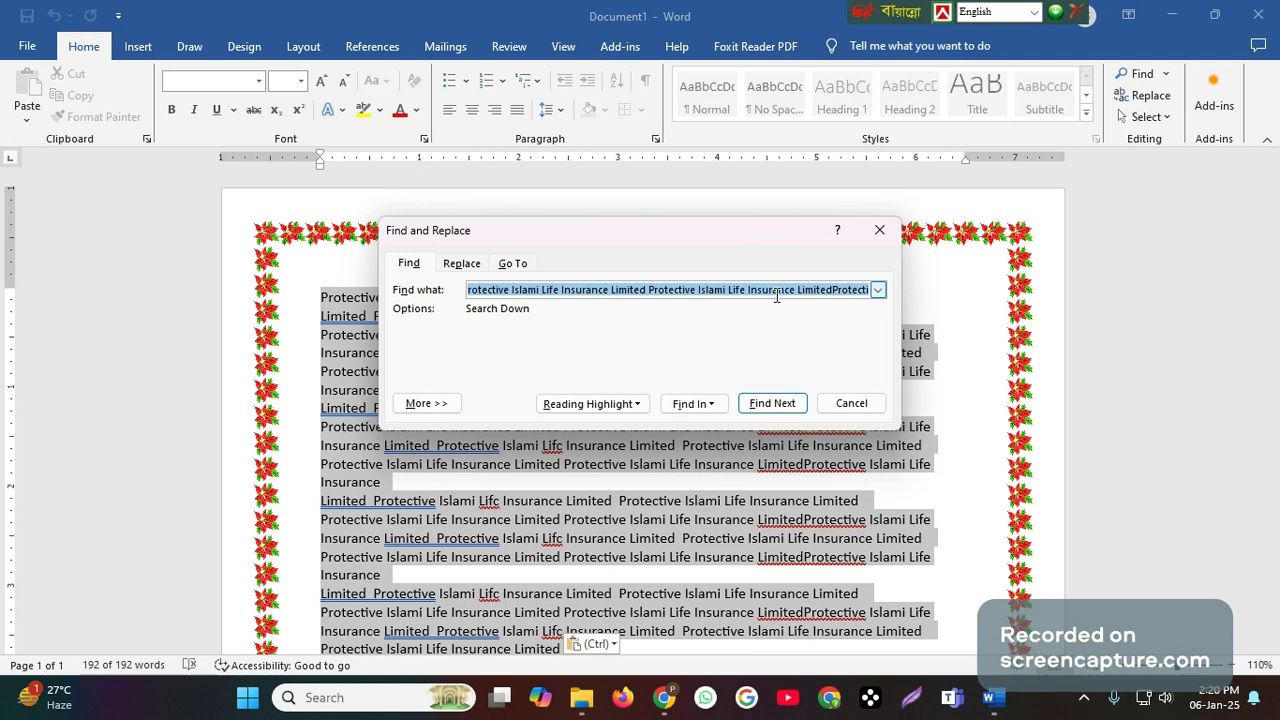
key(BackSpace)
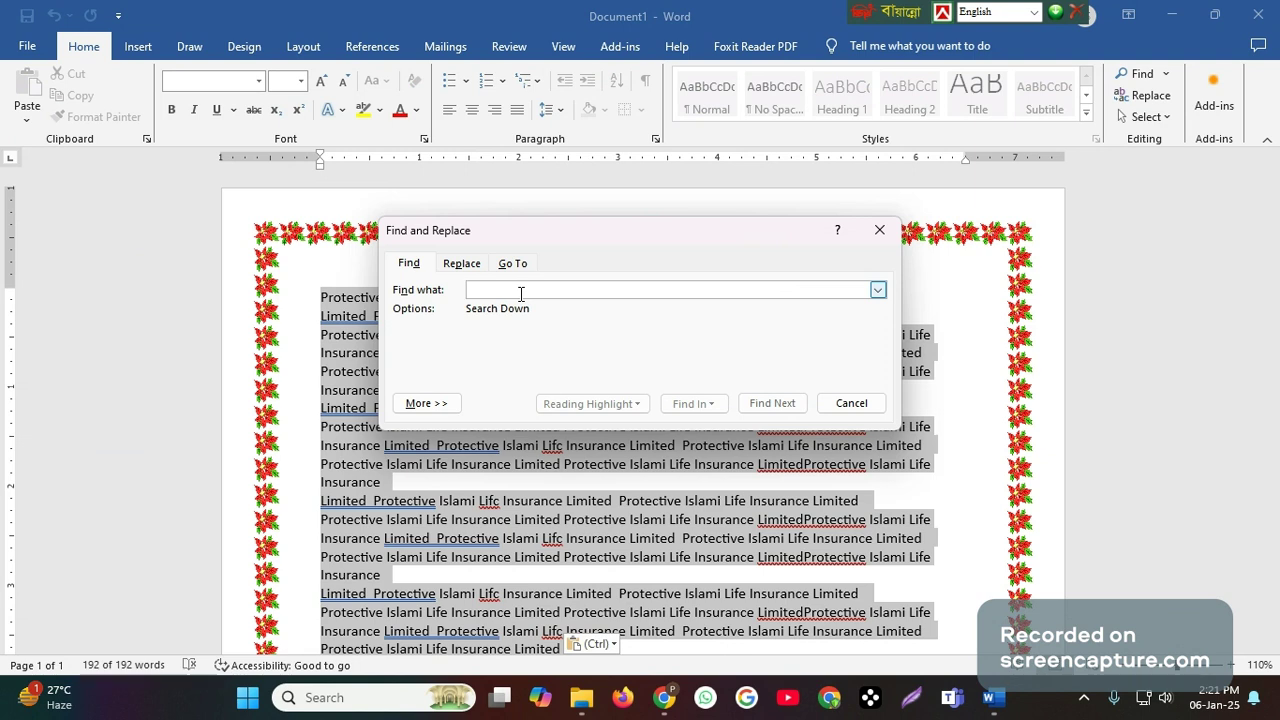
text(Lif)
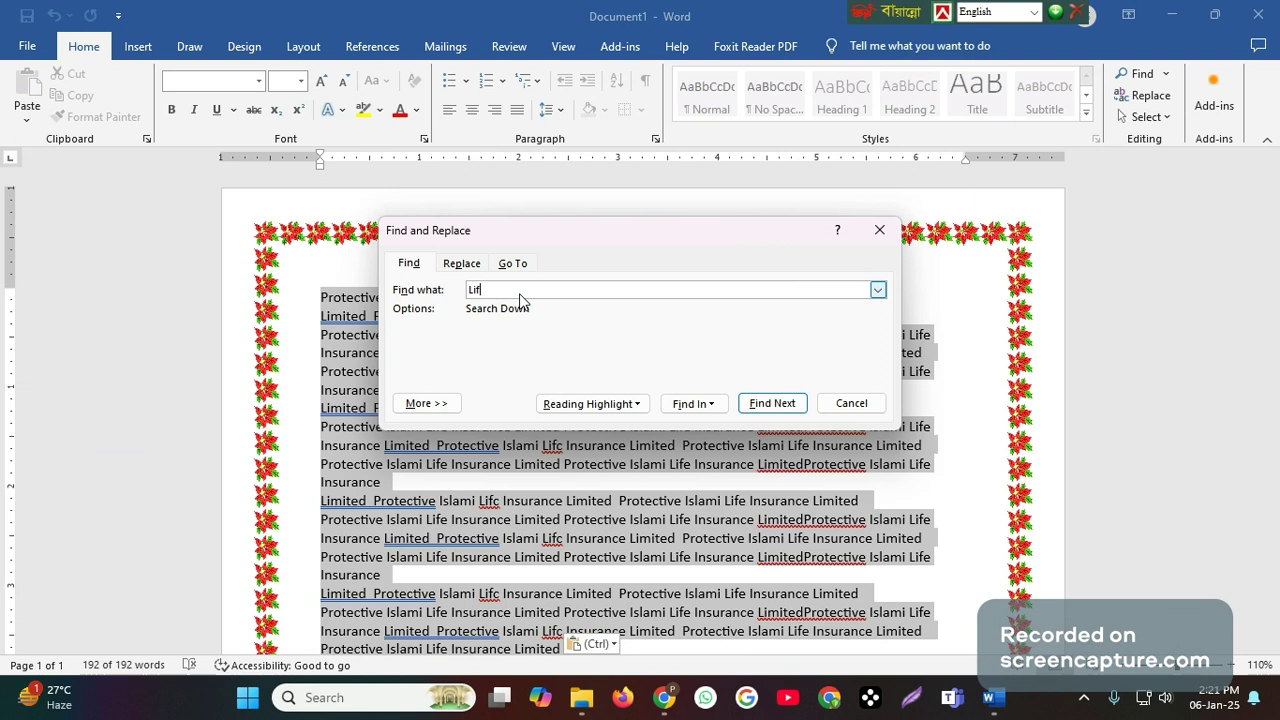
text(c)
click(770, 406)
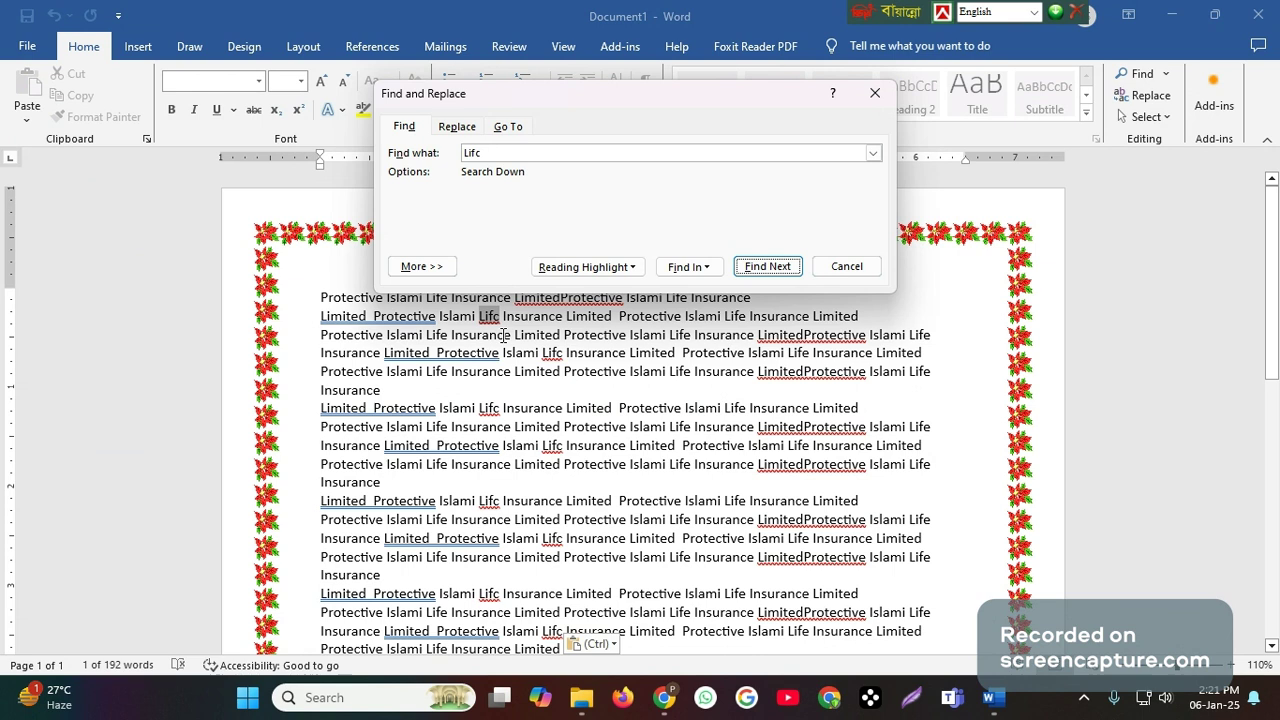
- Find all occurrences of "Lifc" at once within the main document
click(697, 267)
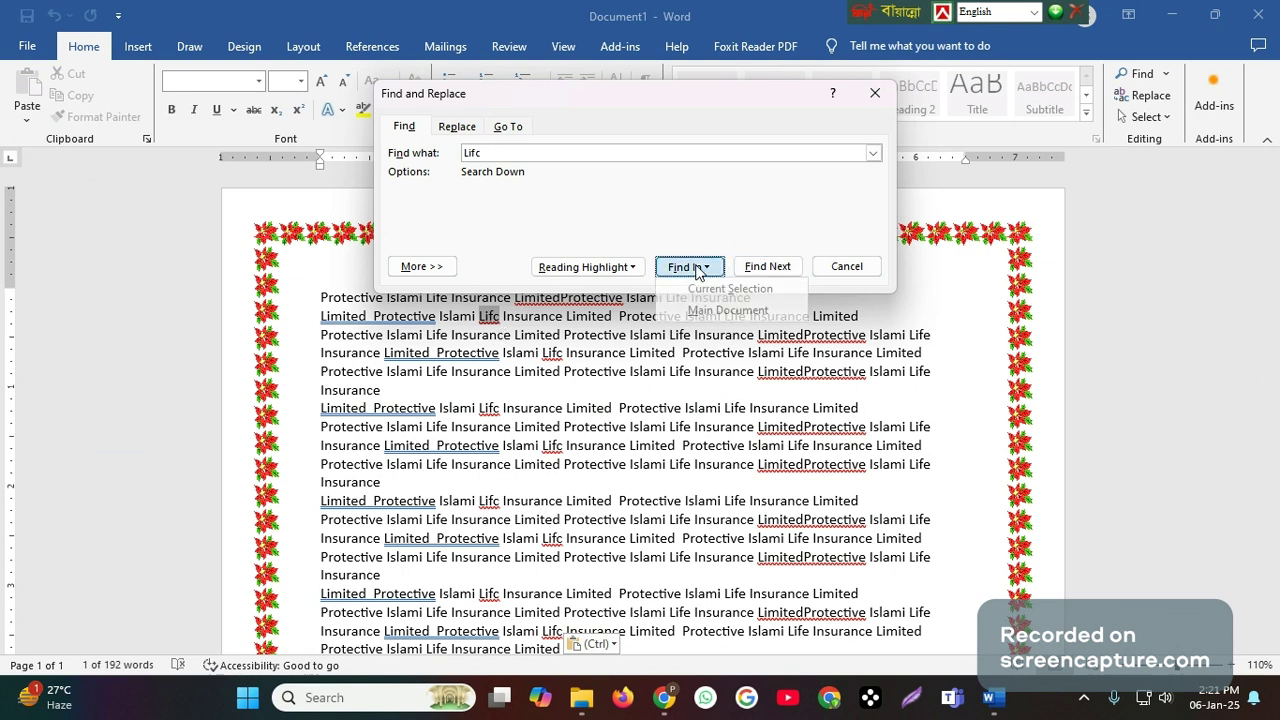
click(684, 270)
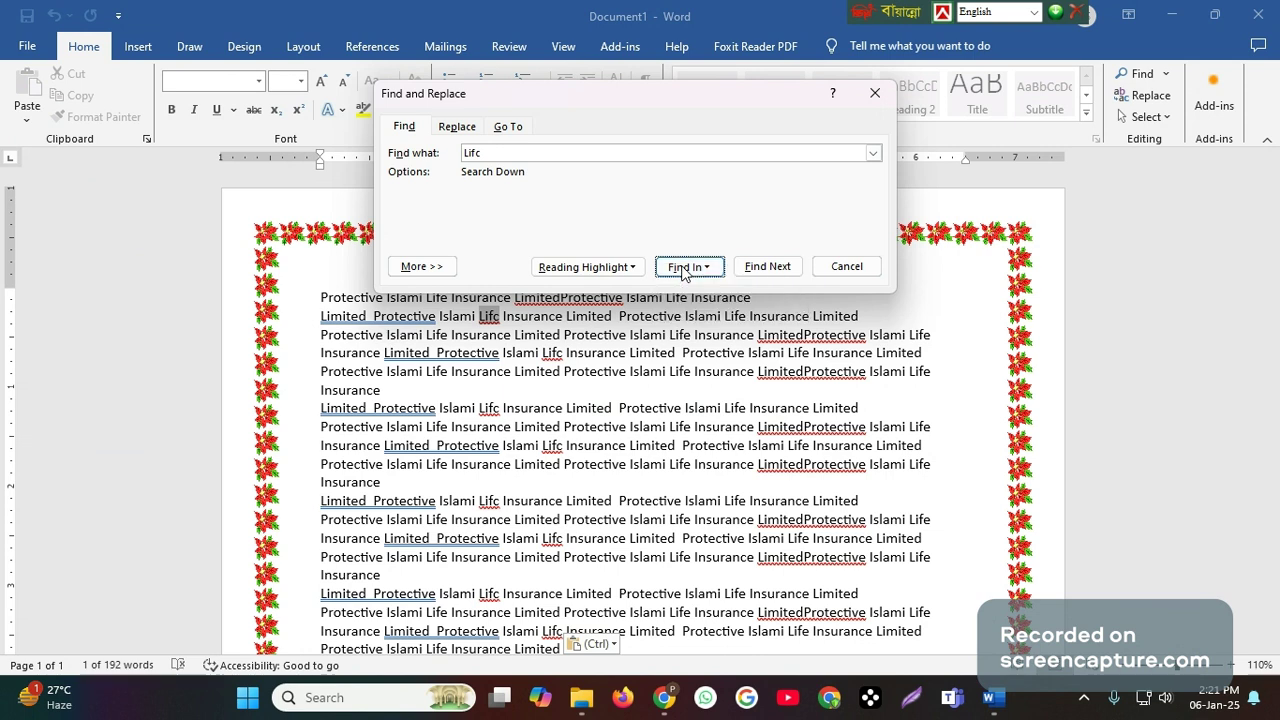
click(684, 273)
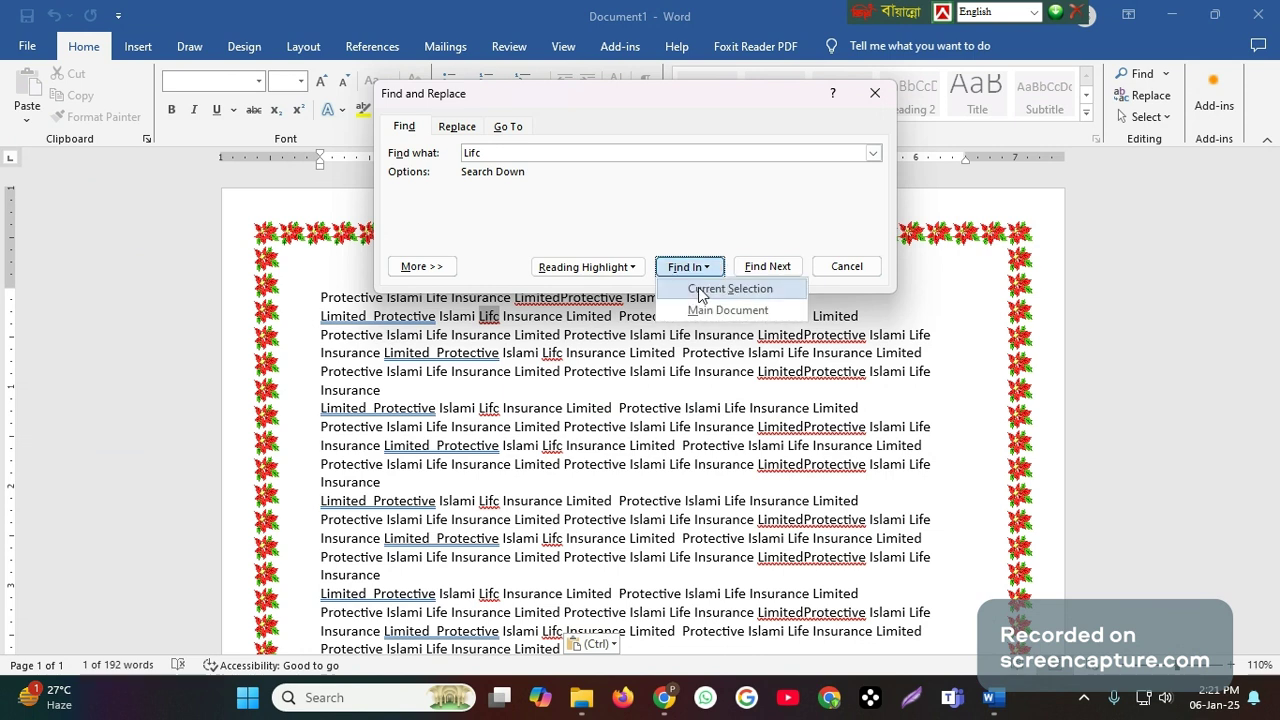
click(697, 308)
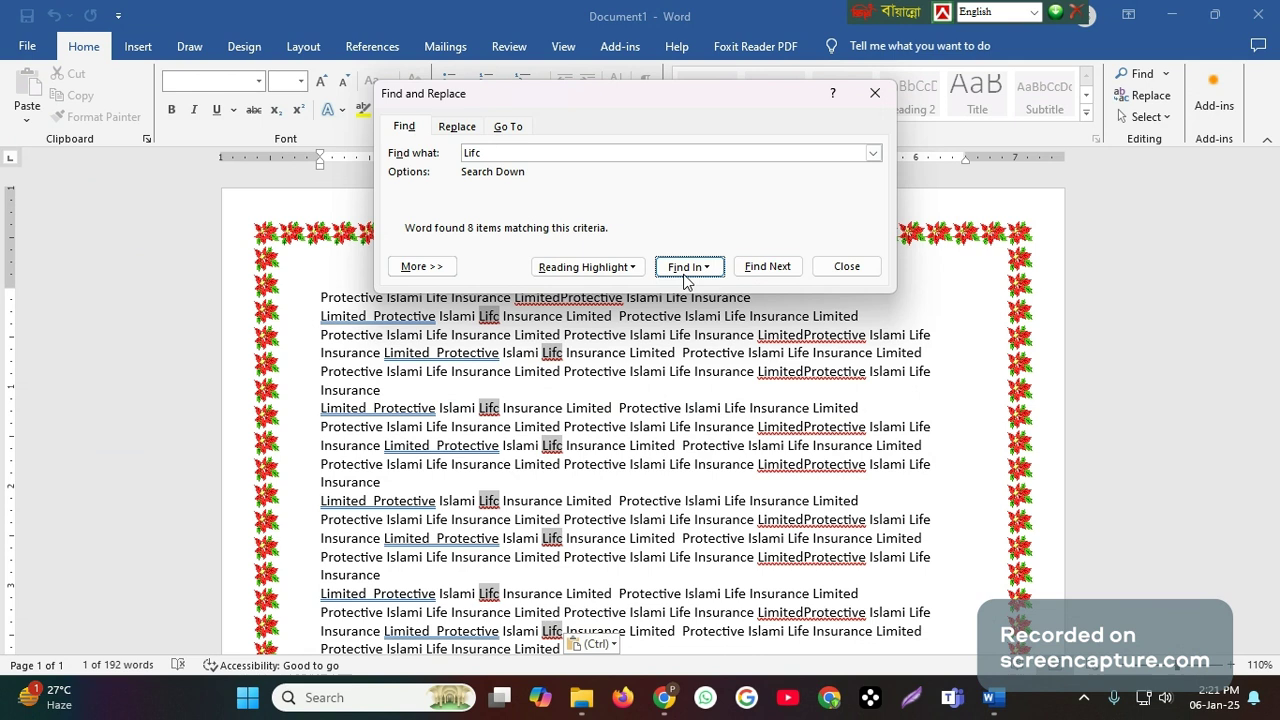
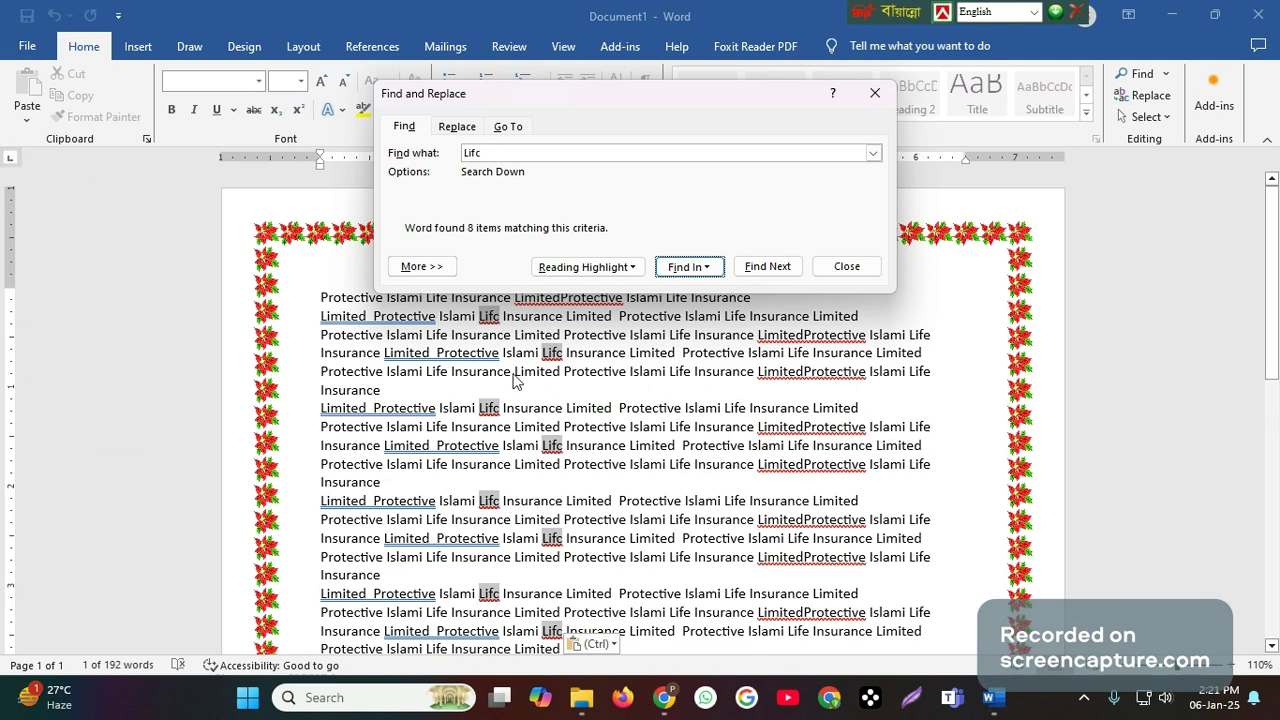
- Check the Find and Replace topics listed in the Routine document and return to Document1
mouse_move(994, 706)
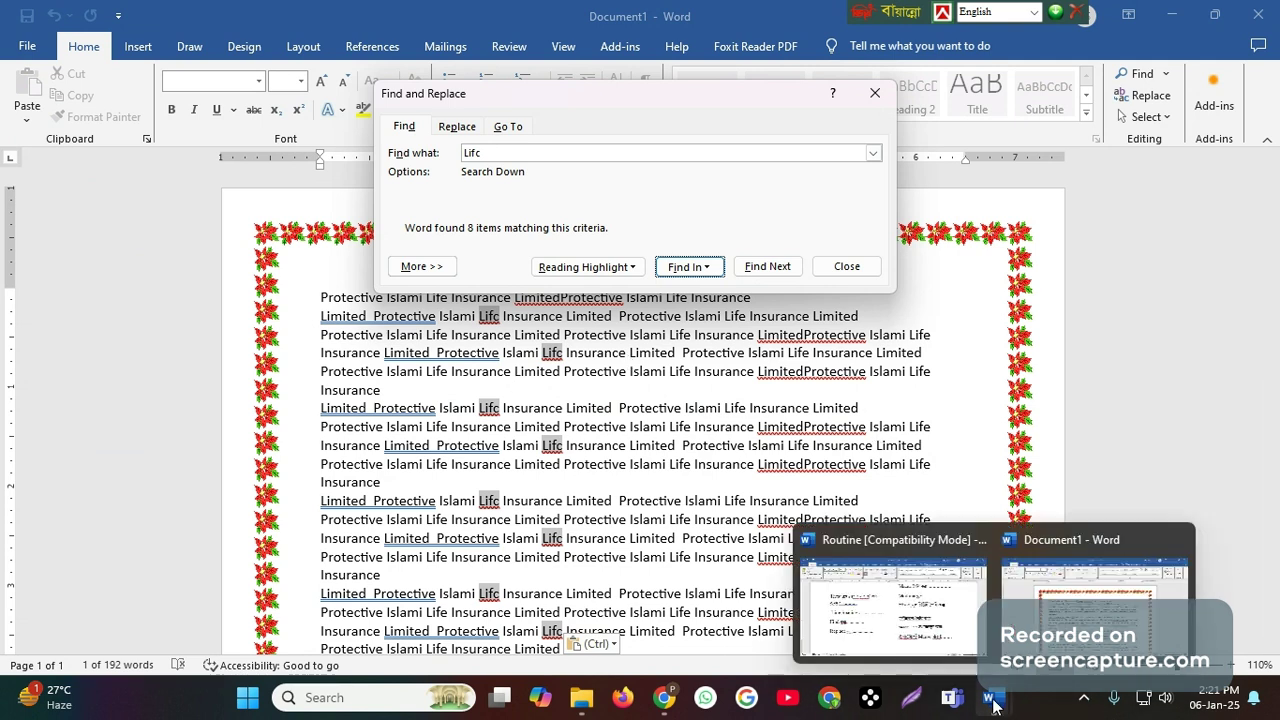
click(893, 600)
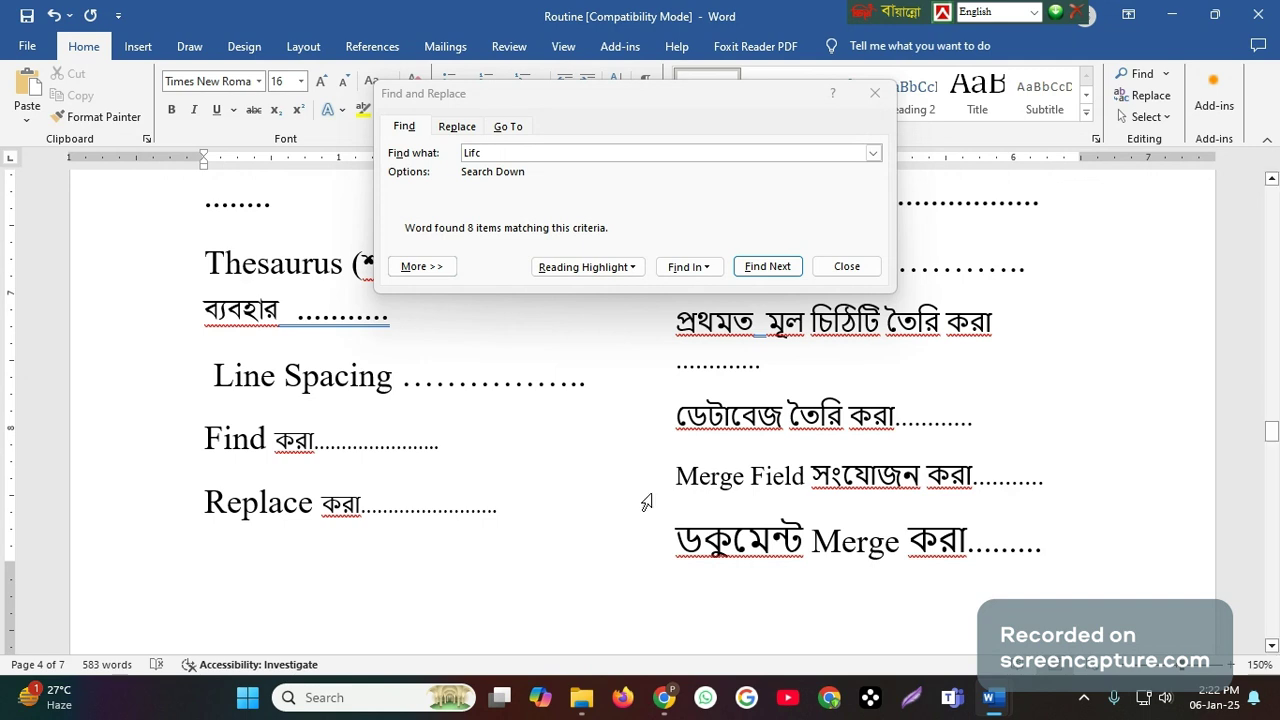
mouse_move(993, 697)
click(1160, 600)
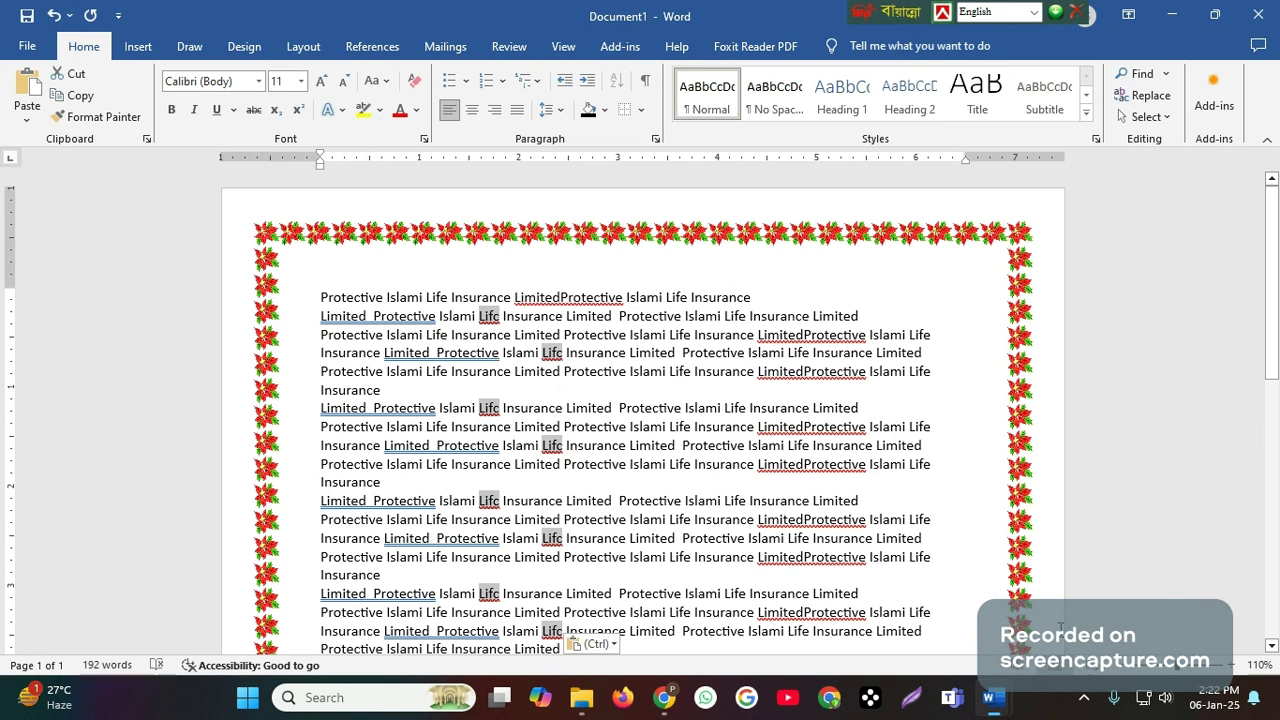
- Replace every "Lifc" with "Life" in the selection and the rest of the document, and close Find and Replace
click(607, 96)
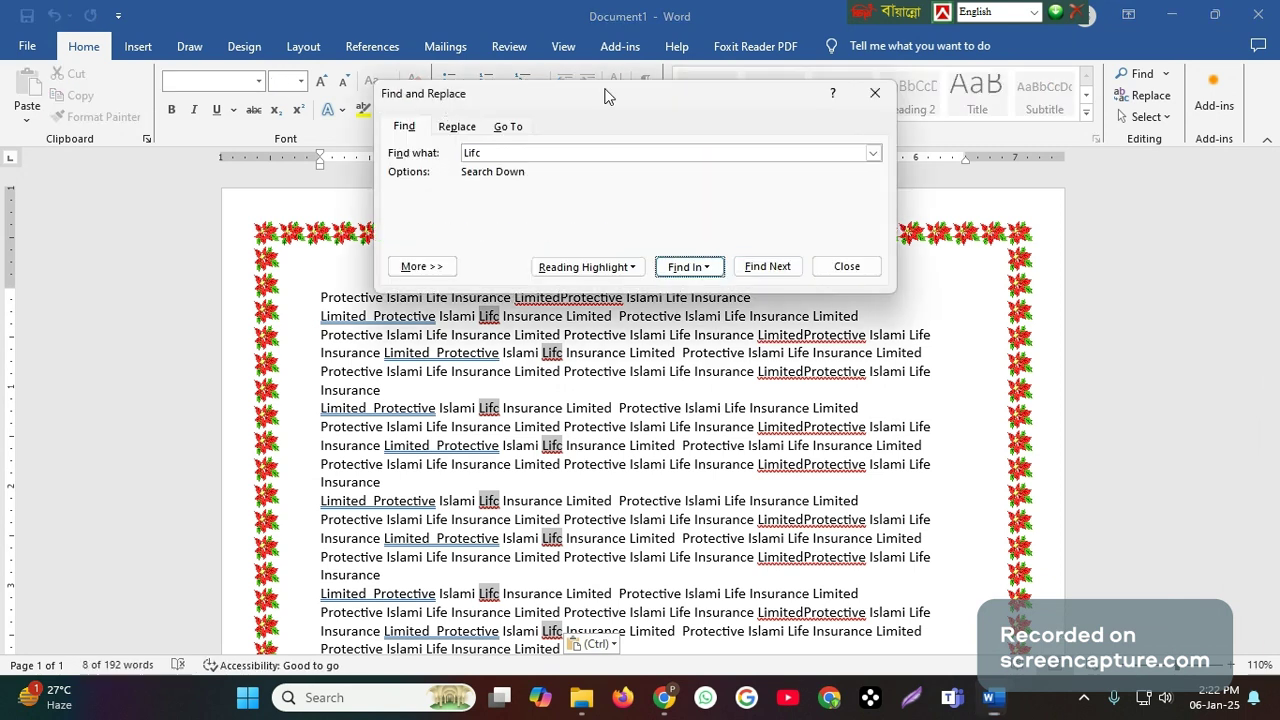
drag(605, 96, 729, 198)
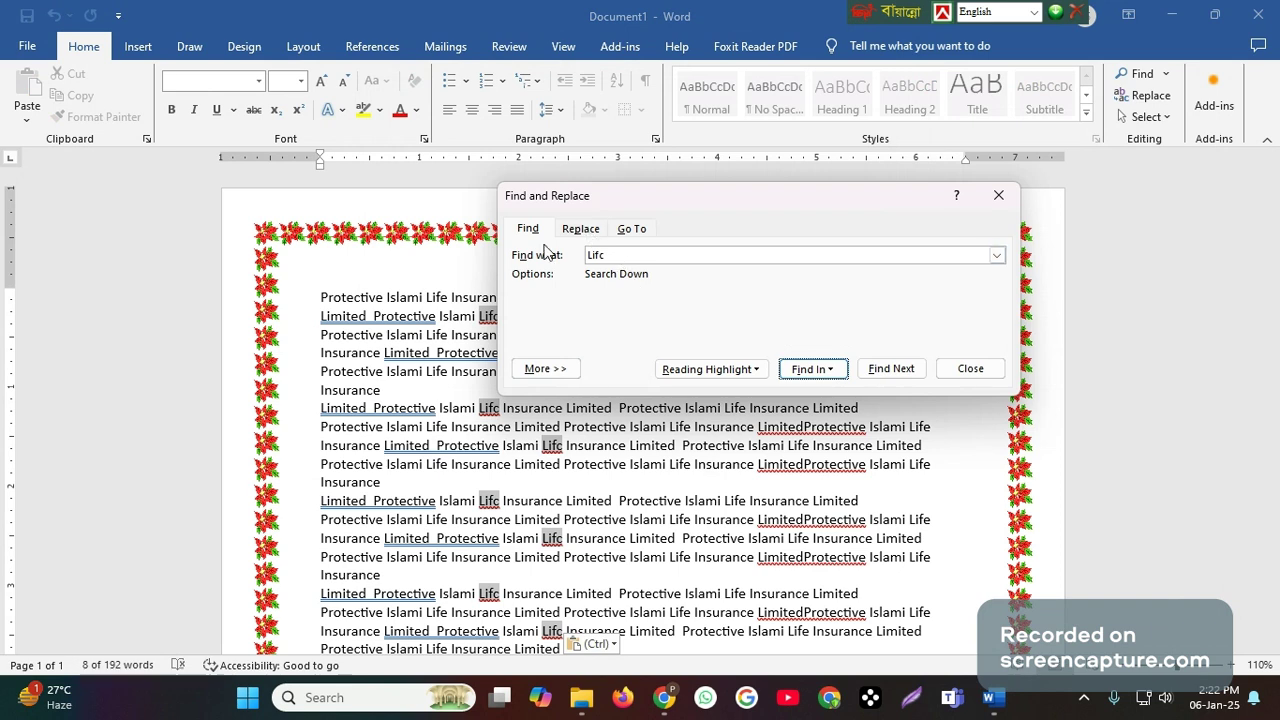
click(581, 229)
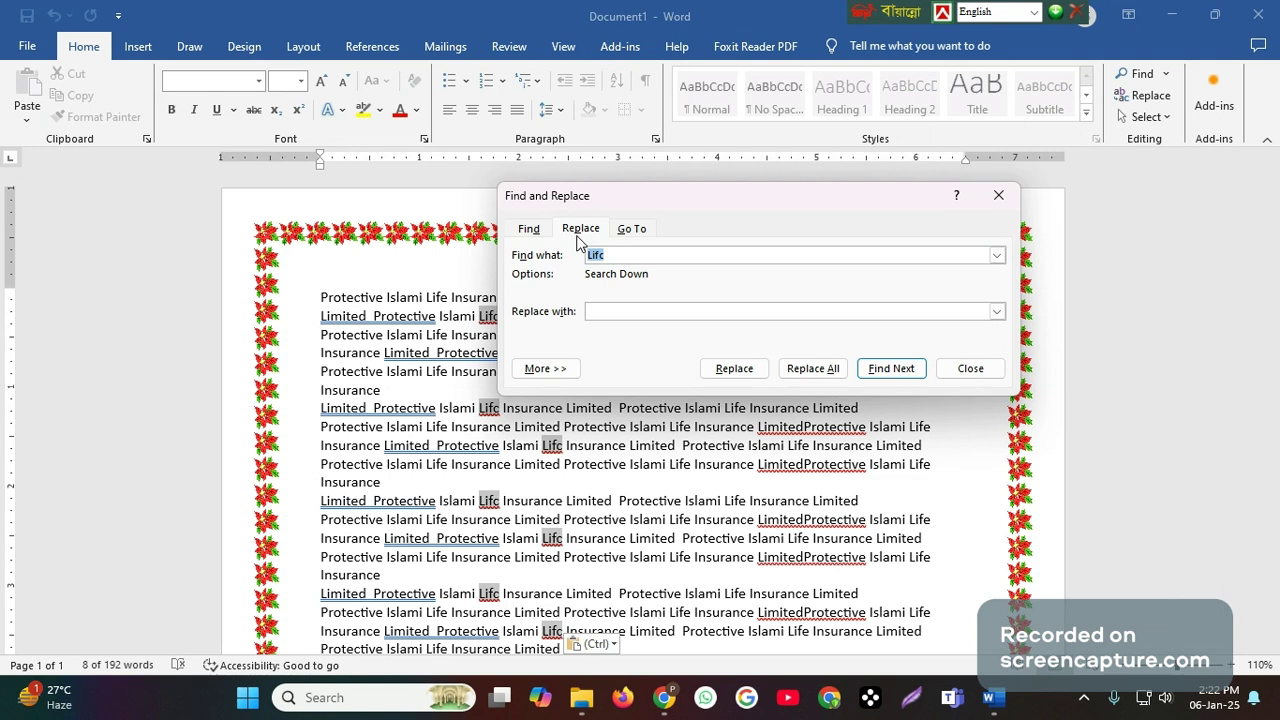
click(615, 312)
text(Life)
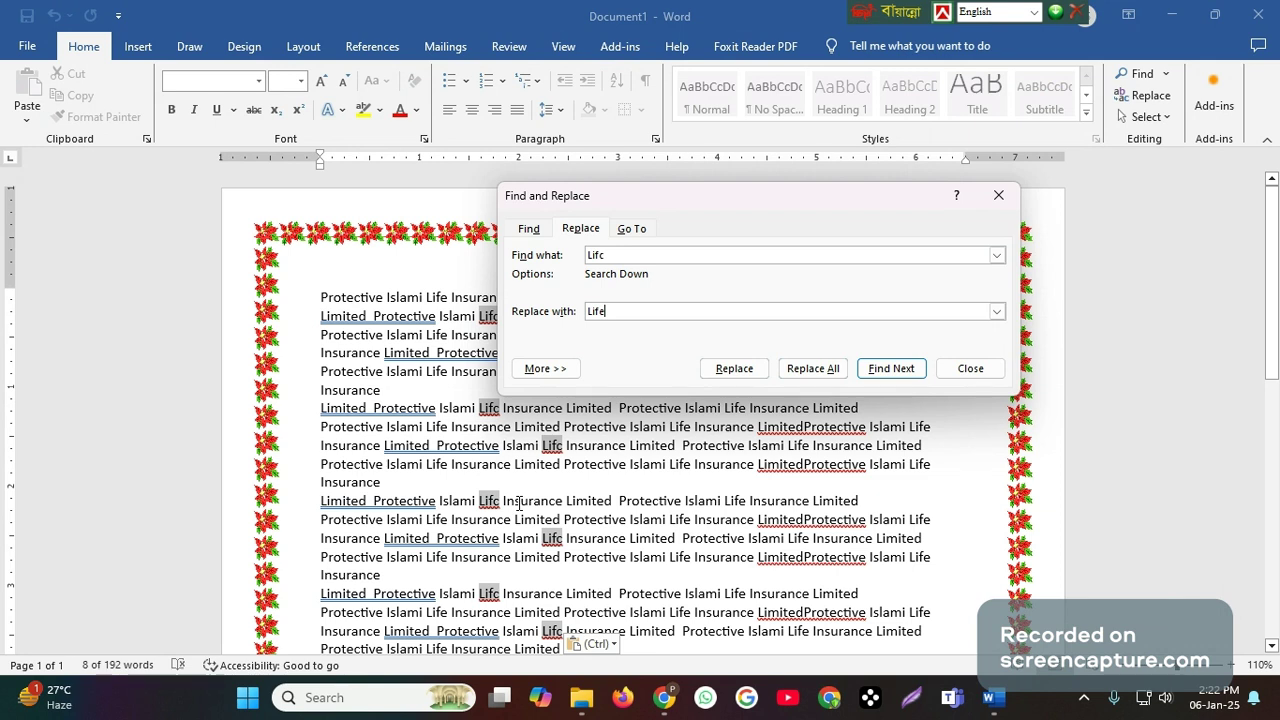
click(815, 369)
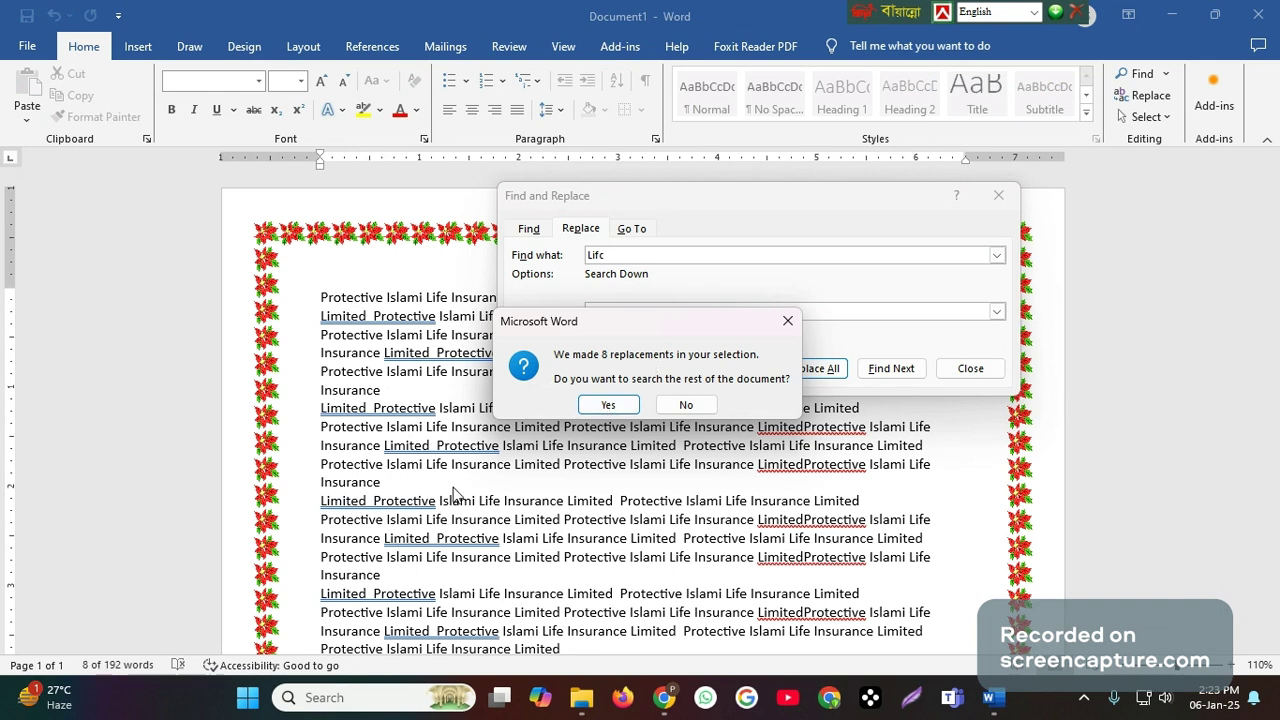
click(607, 405)
click(607, 405)
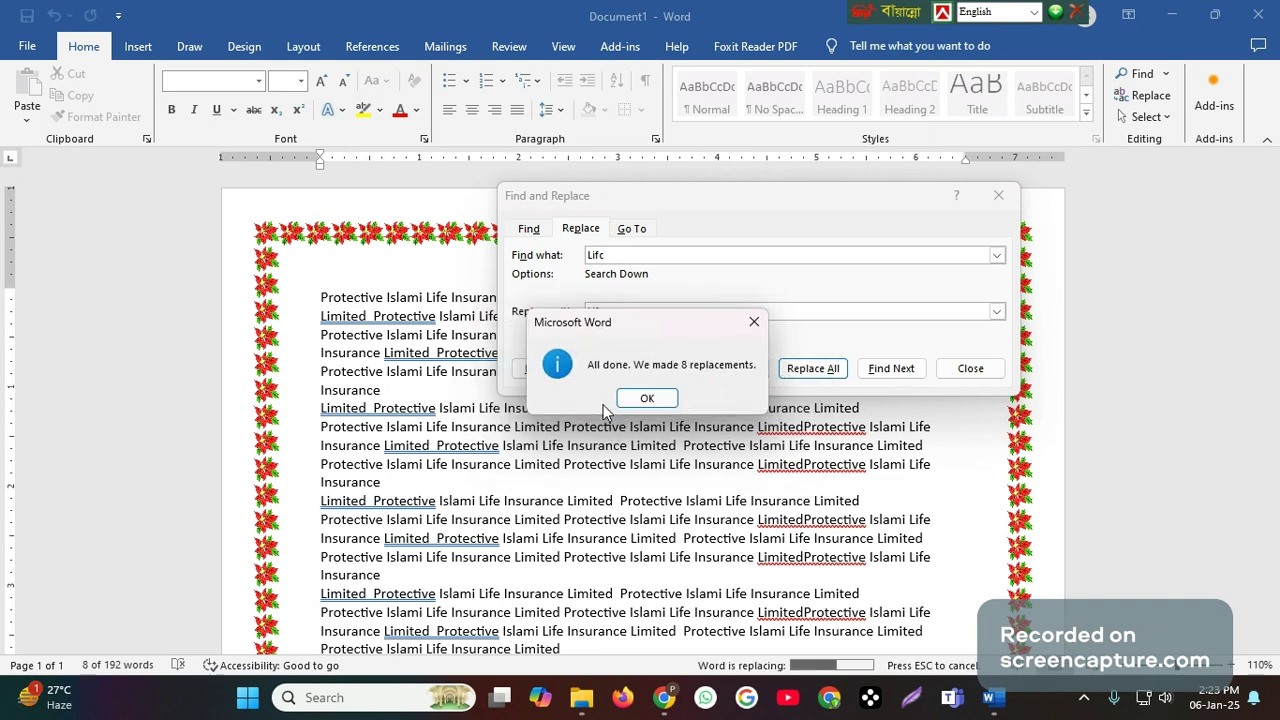
click(650, 397)
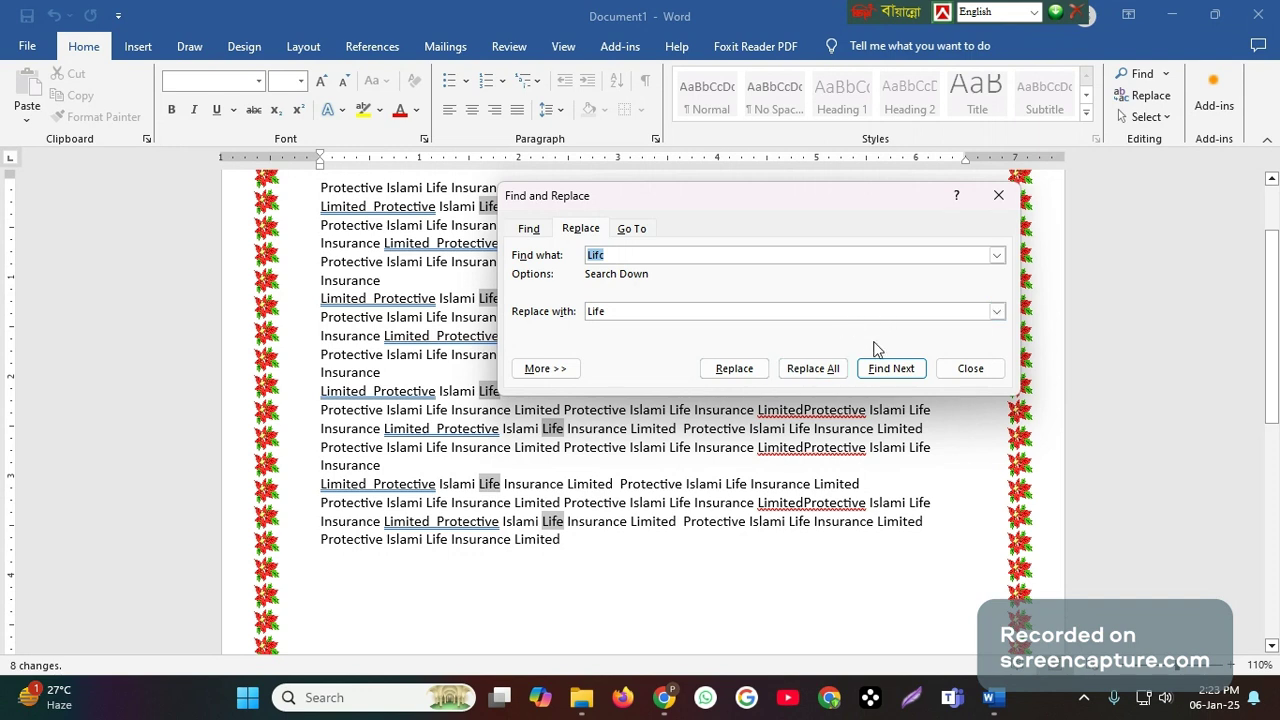
click(970, 368)
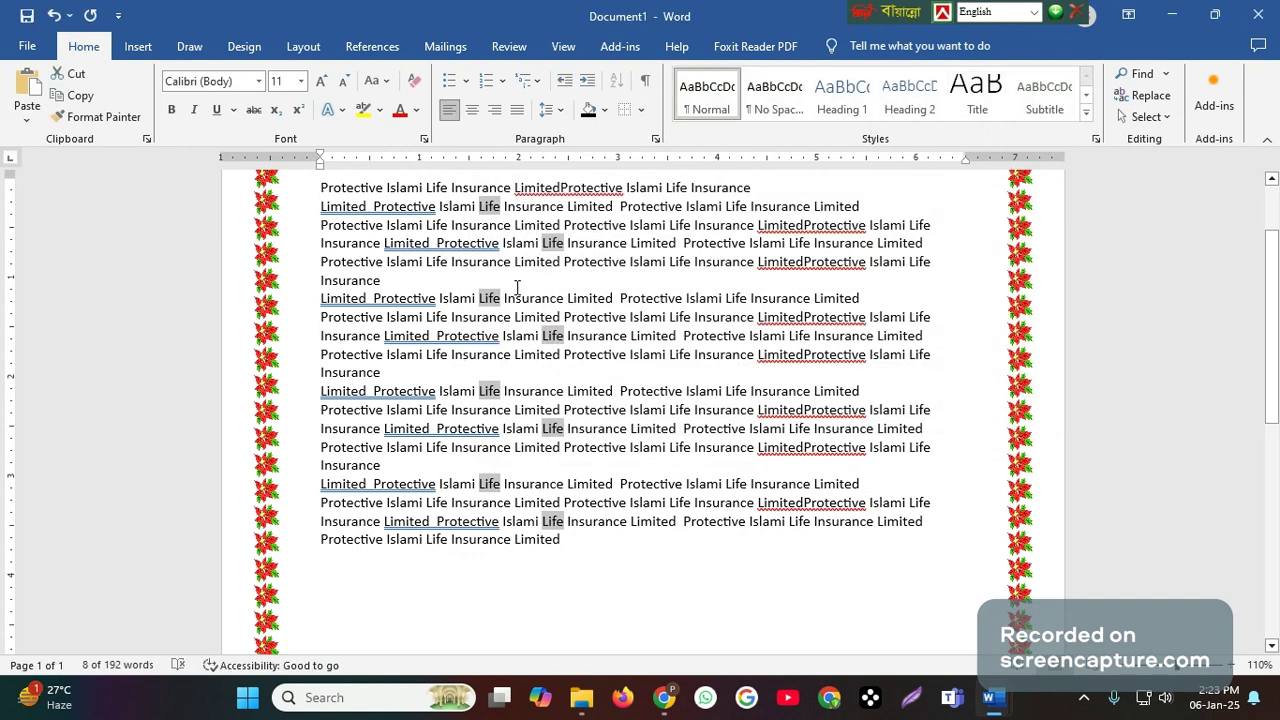
- Review the replaced words and deselect them by placing the cursor at the end of the last line
scroll(560, 342, up, 2)
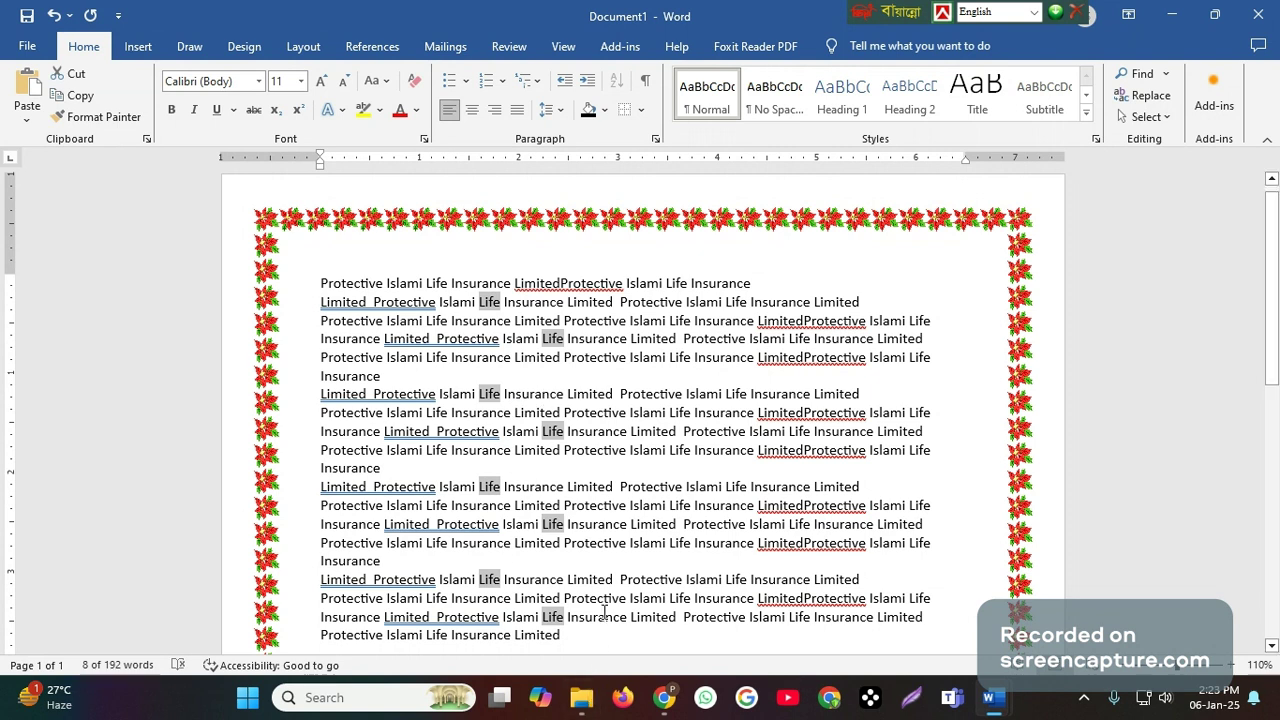
scroll(603, 610, down, 1)
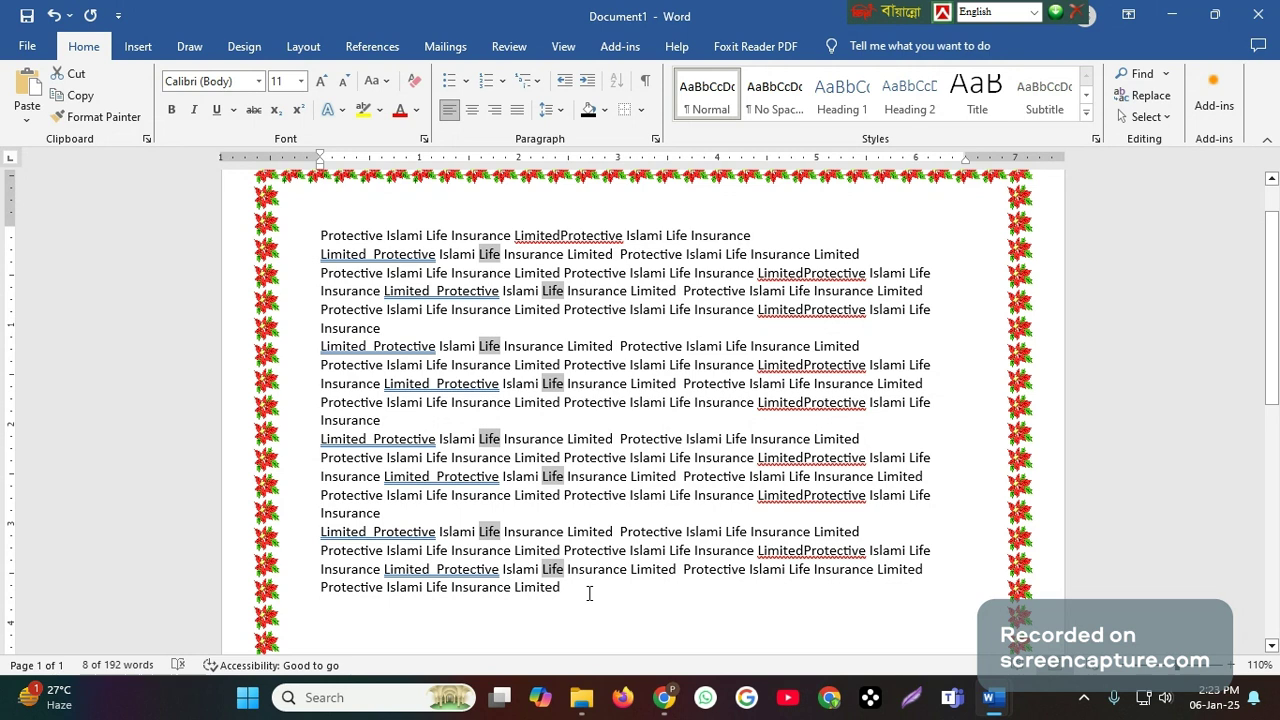
click(589, 594)
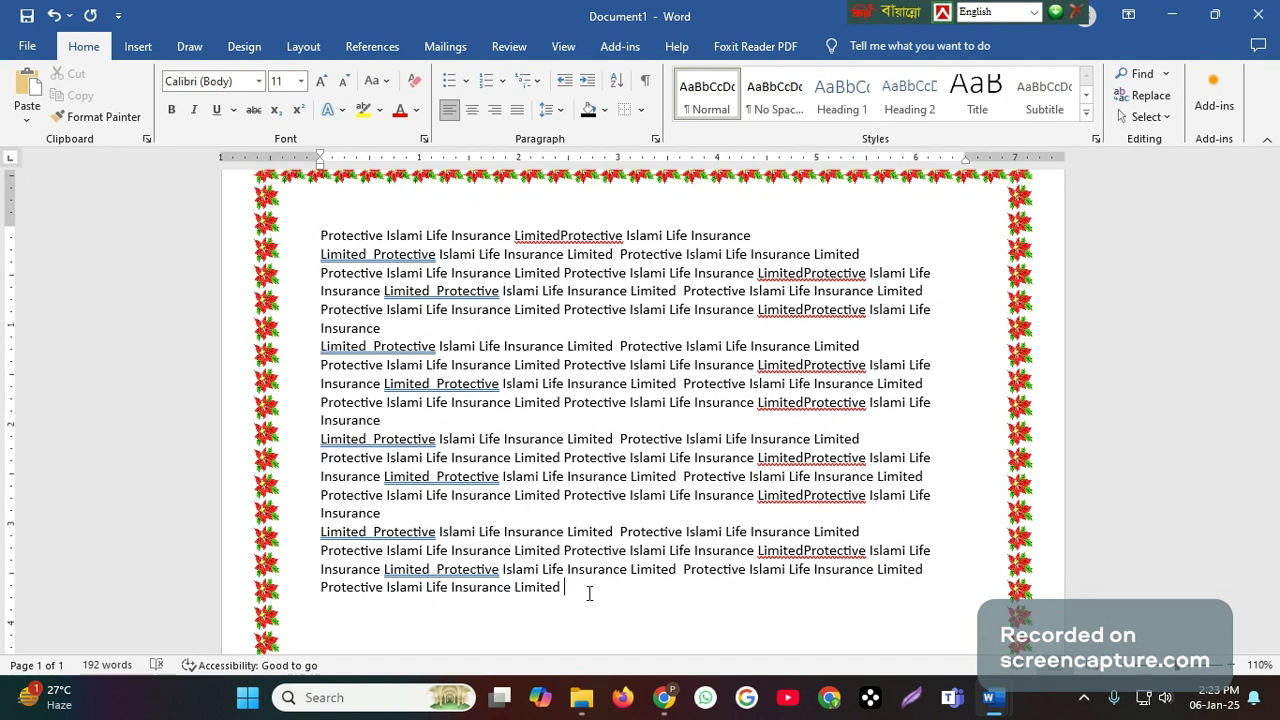
- Examine the Go To and Find options of Find and Replace, cancel the dialog, and look over the corrected text
click(1167, 75)
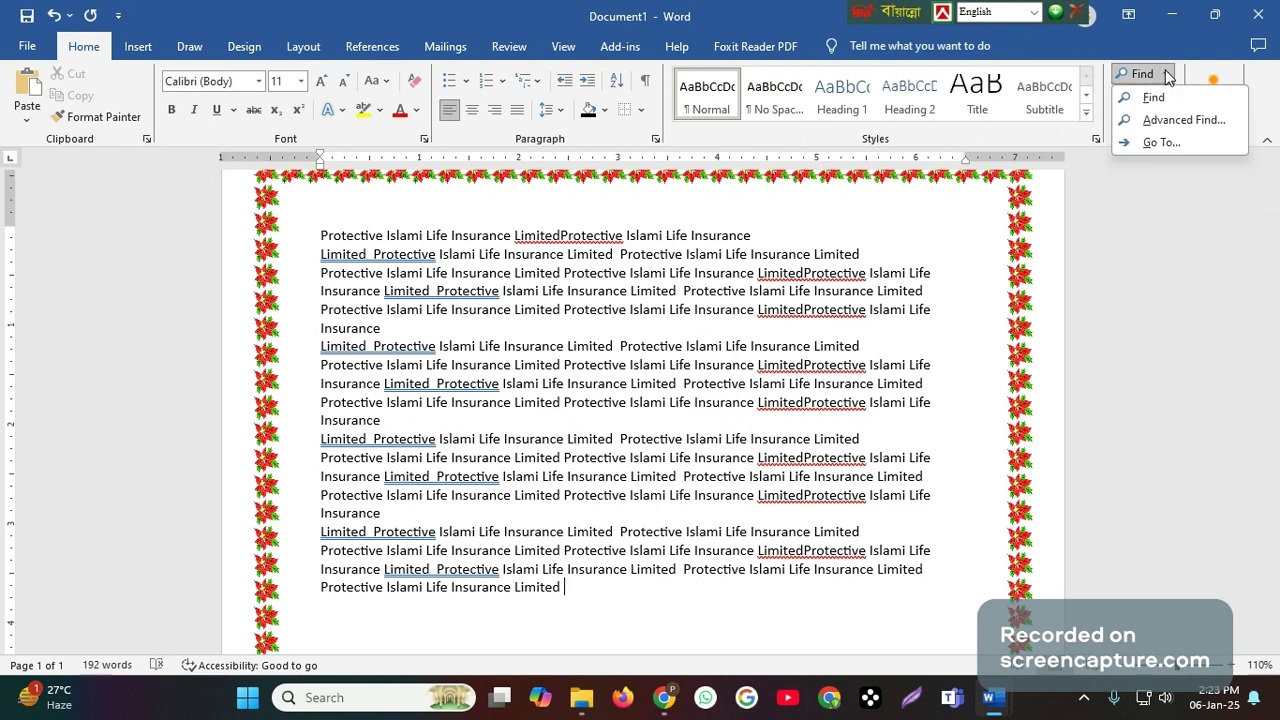
click(1160, 143)
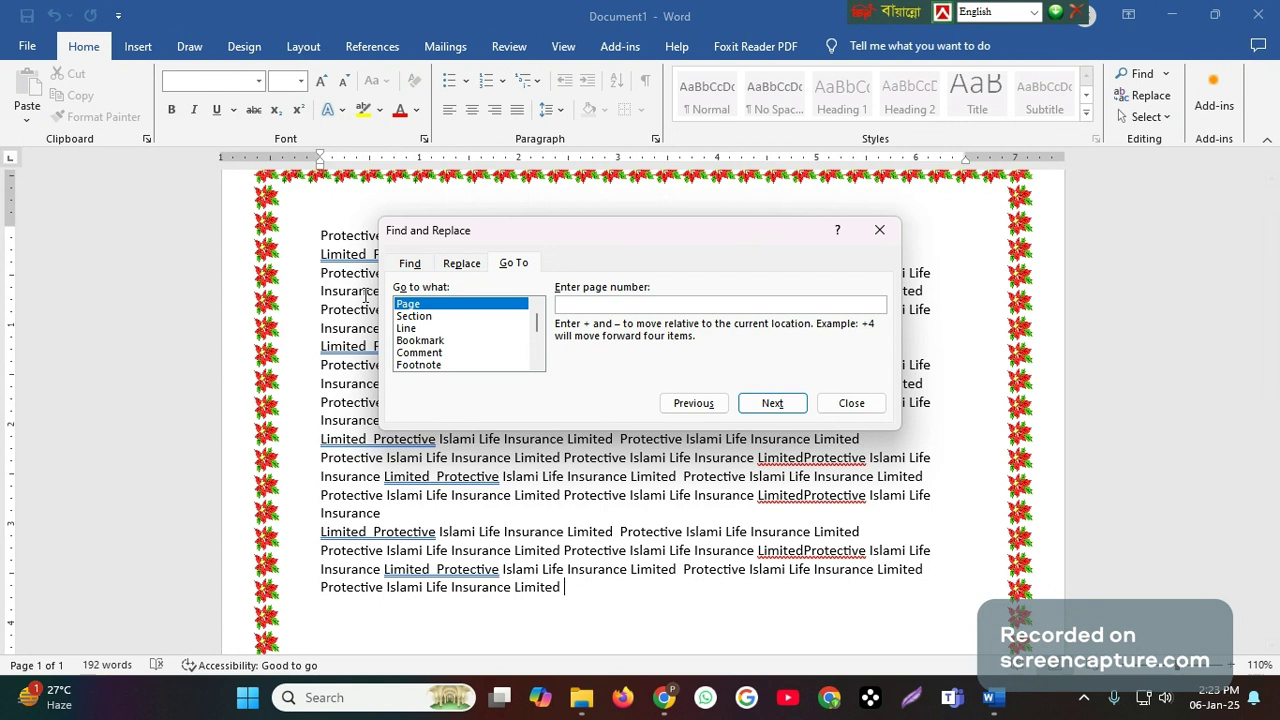
click(410, 265)
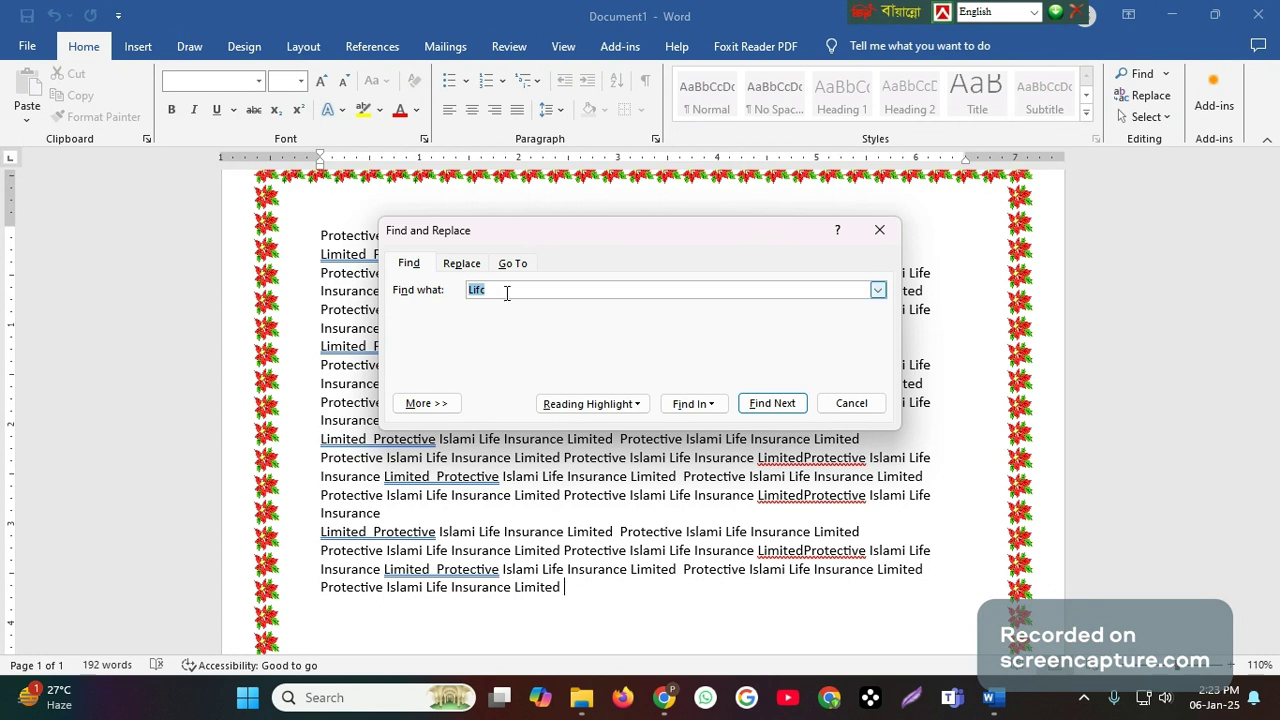
click(848, 404)
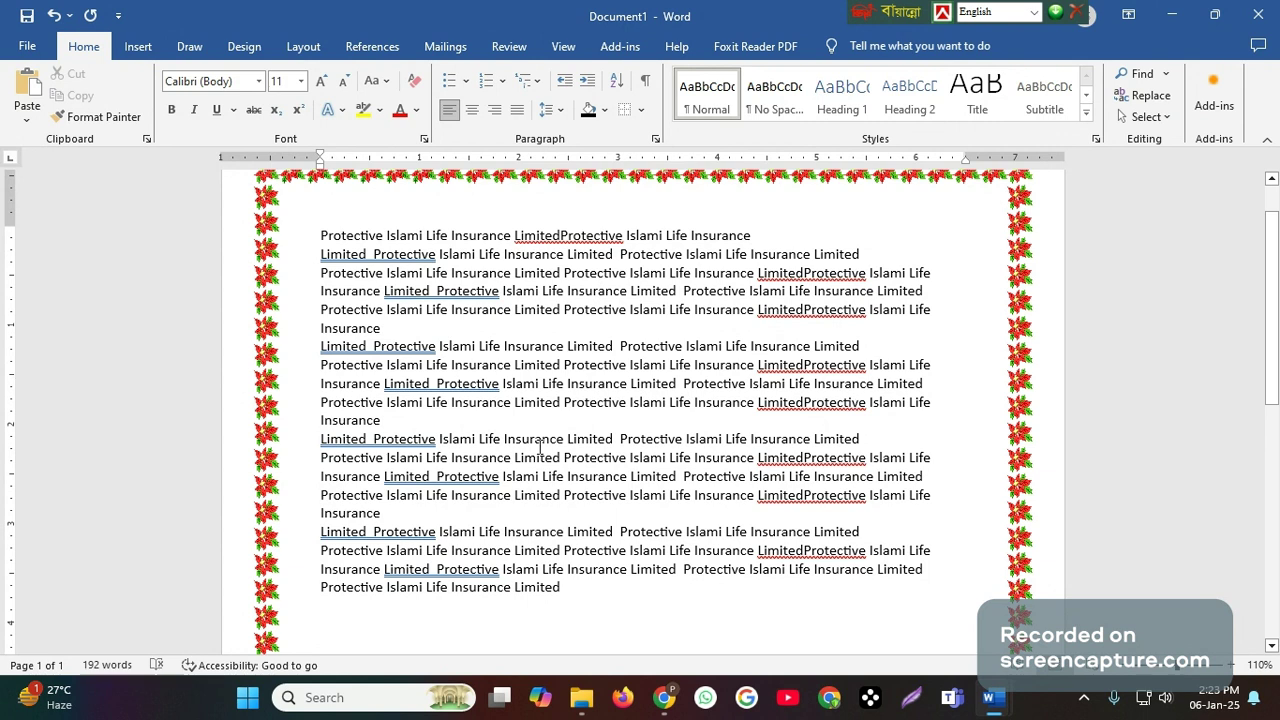
scroll(540, 447, up, 1)
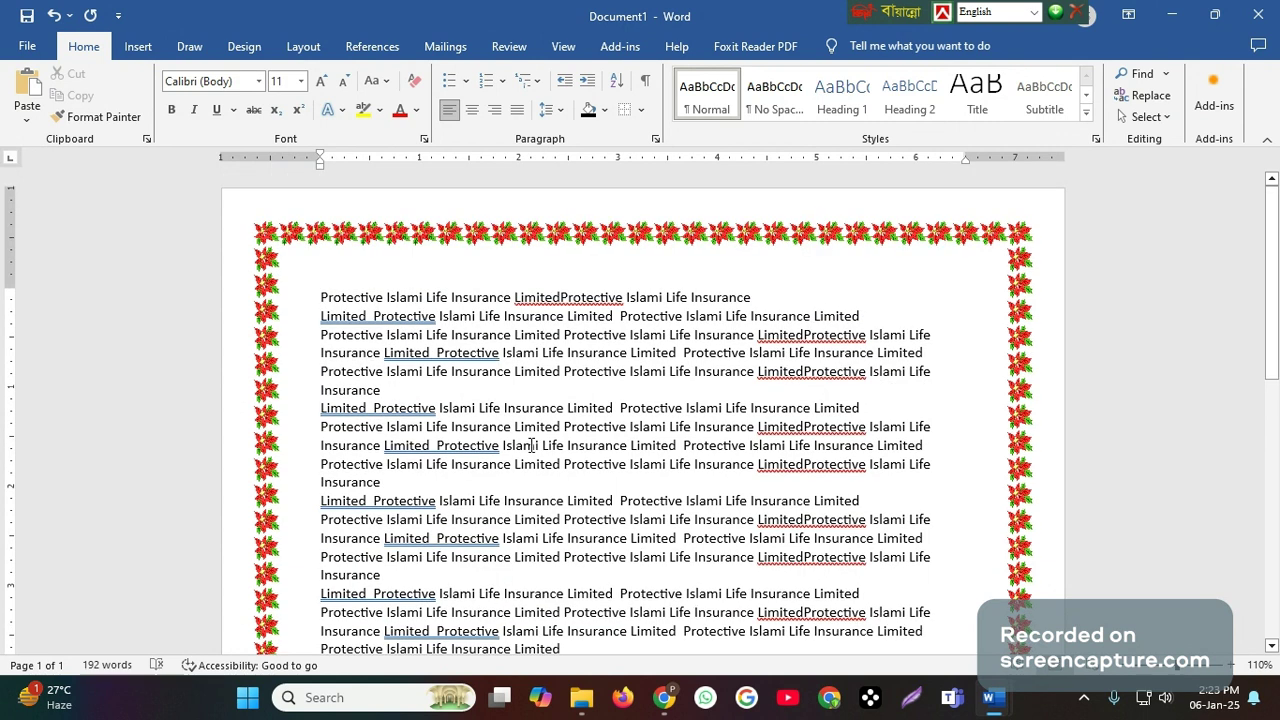
scroll(530, 445, down, 2)
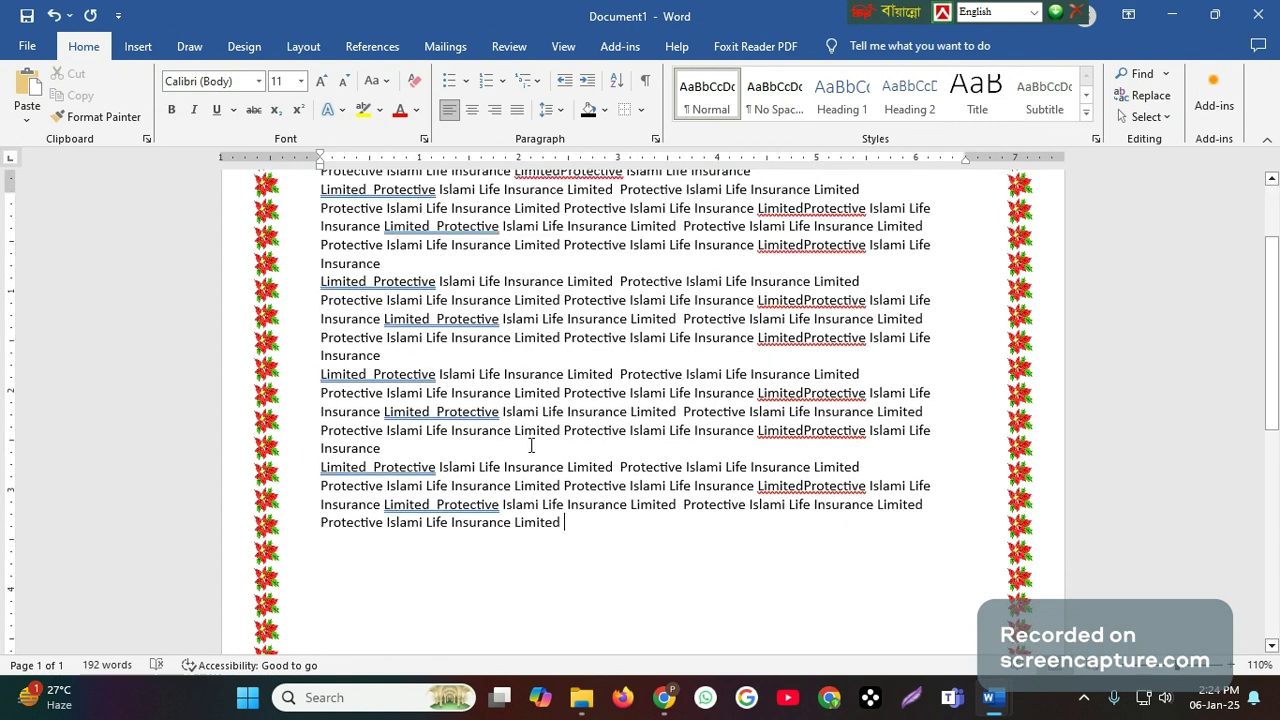
scroll(413, 522, up, 1)
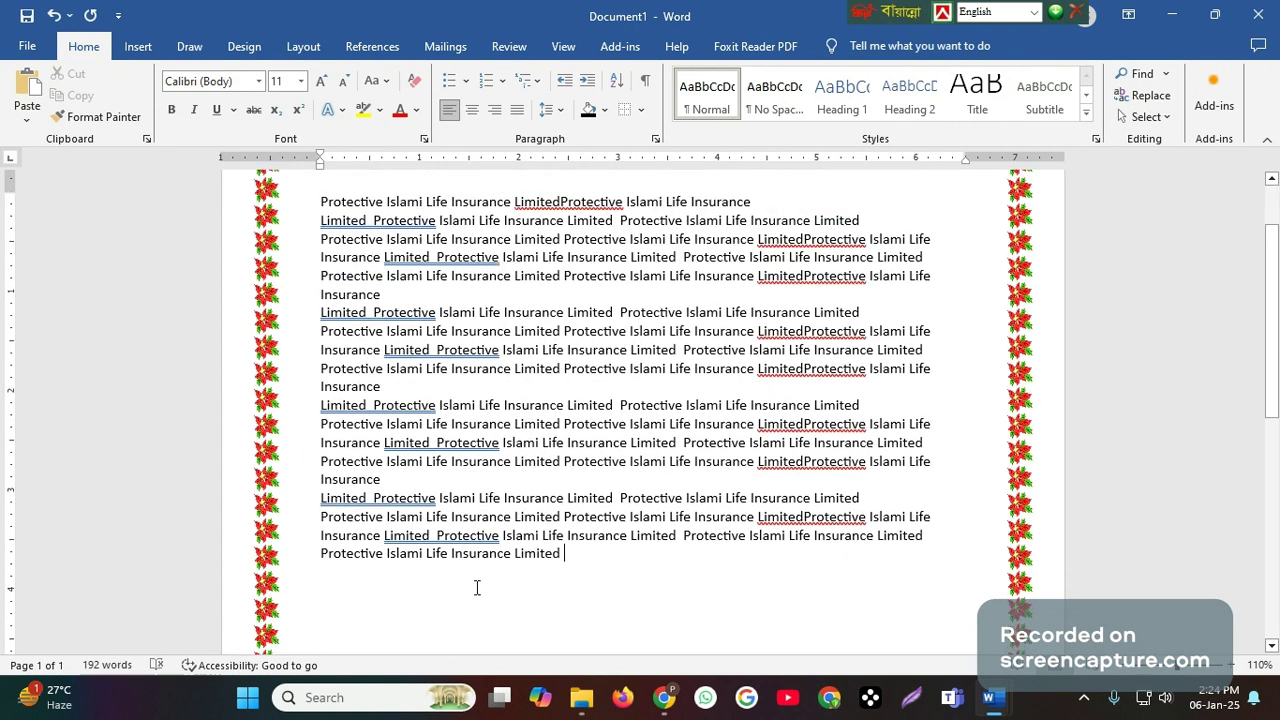
- Switch to the Routine document and review the seventh-class topic list from Replace back up to its heading
mouse_move(1005, 706)
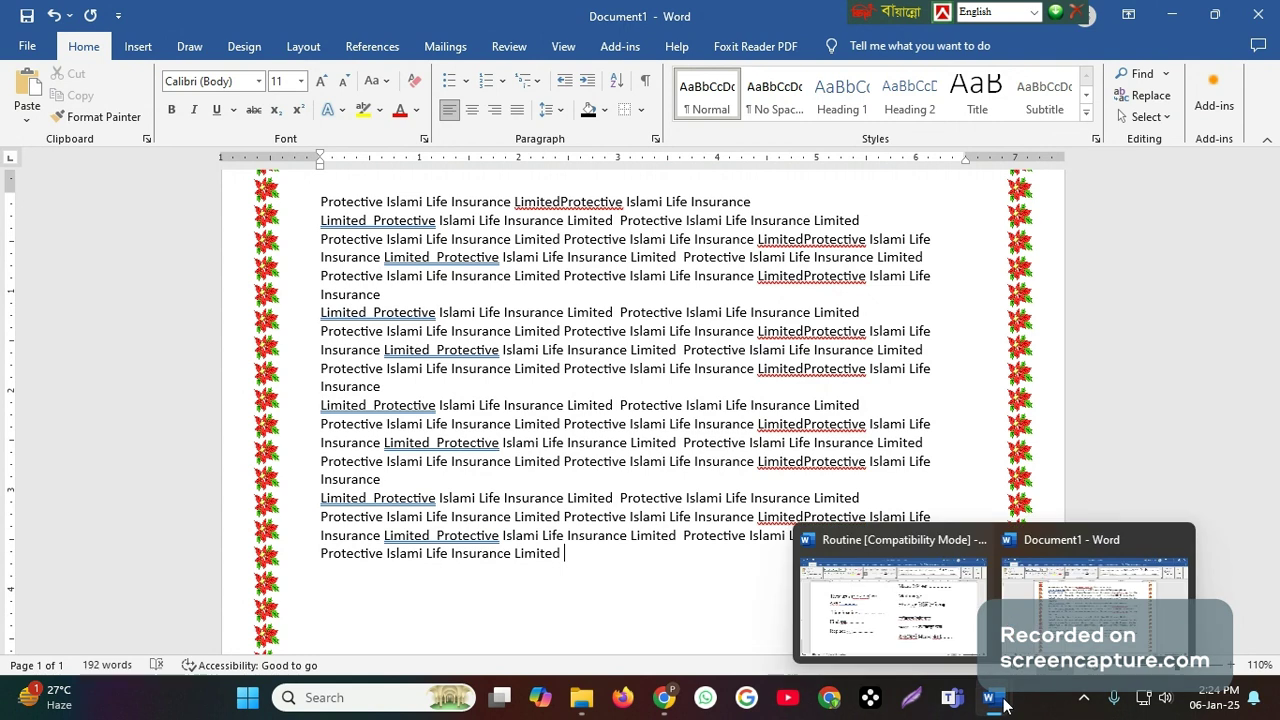
click(910, 622)
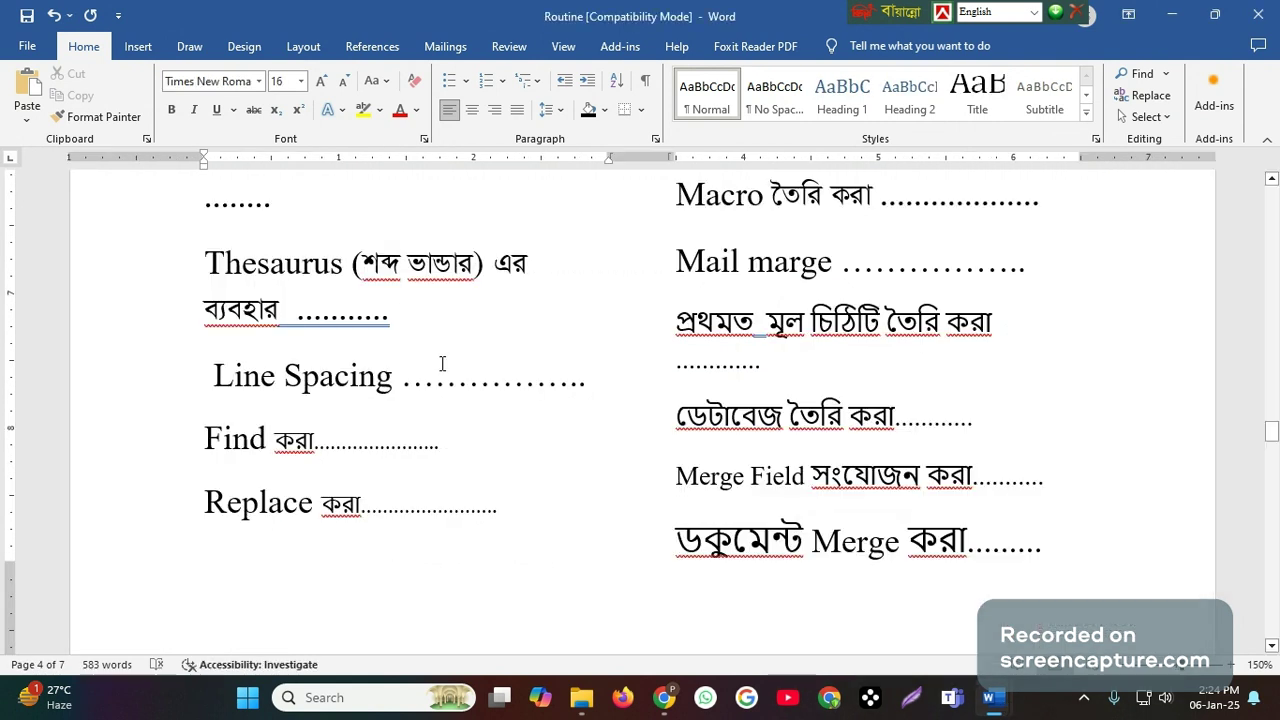
scroll(442, 363, up, 3)
scroll(442, 363, up, 3)
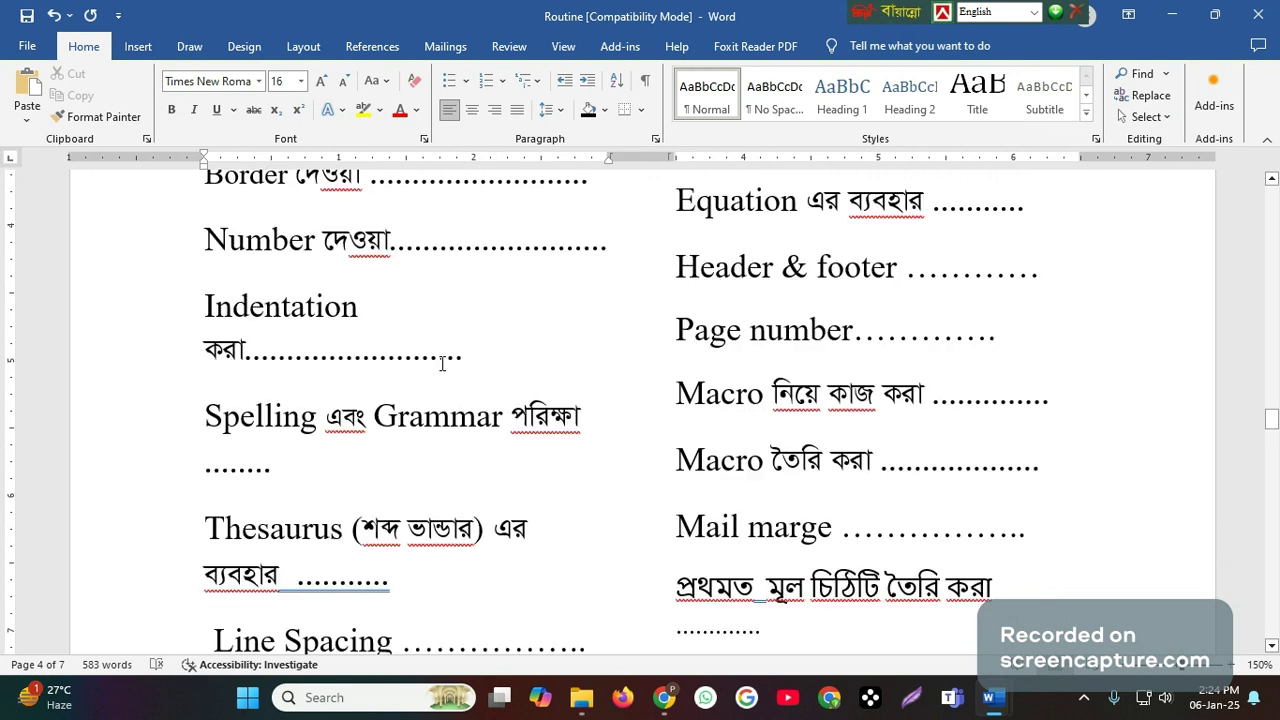
scroll(443, 363, up, 3)
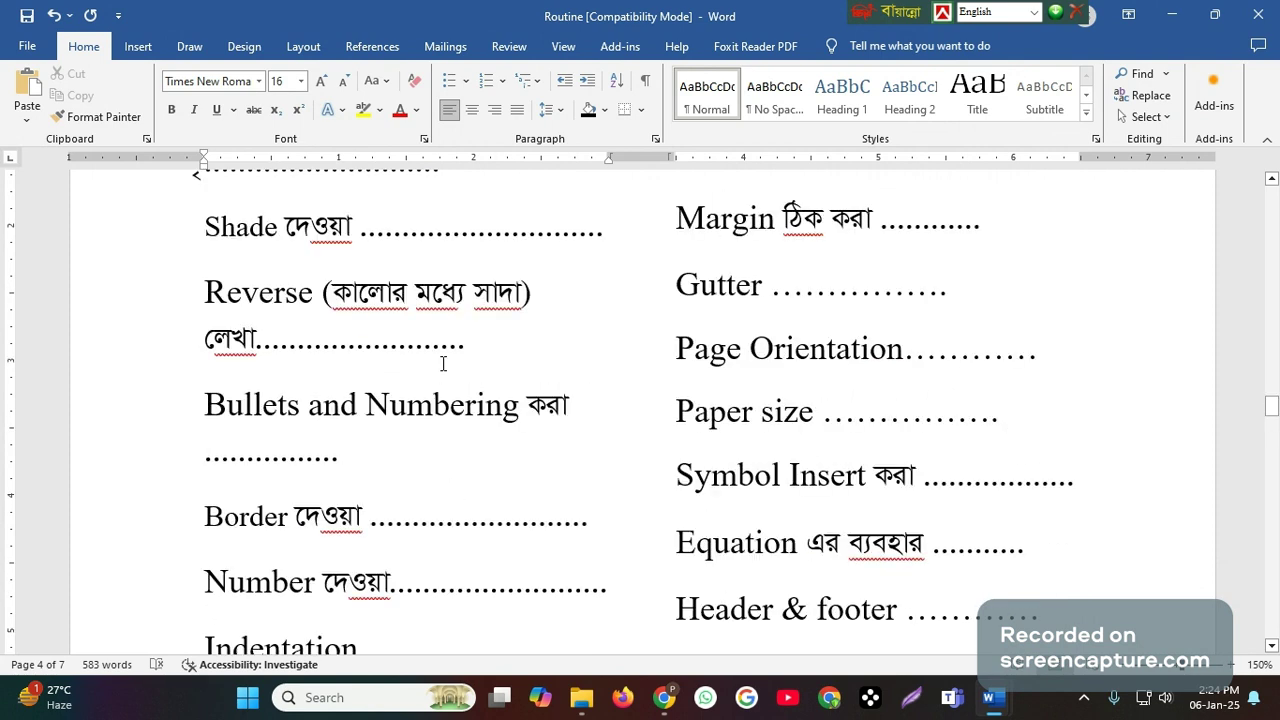
scroll(443, 363, up, 2)
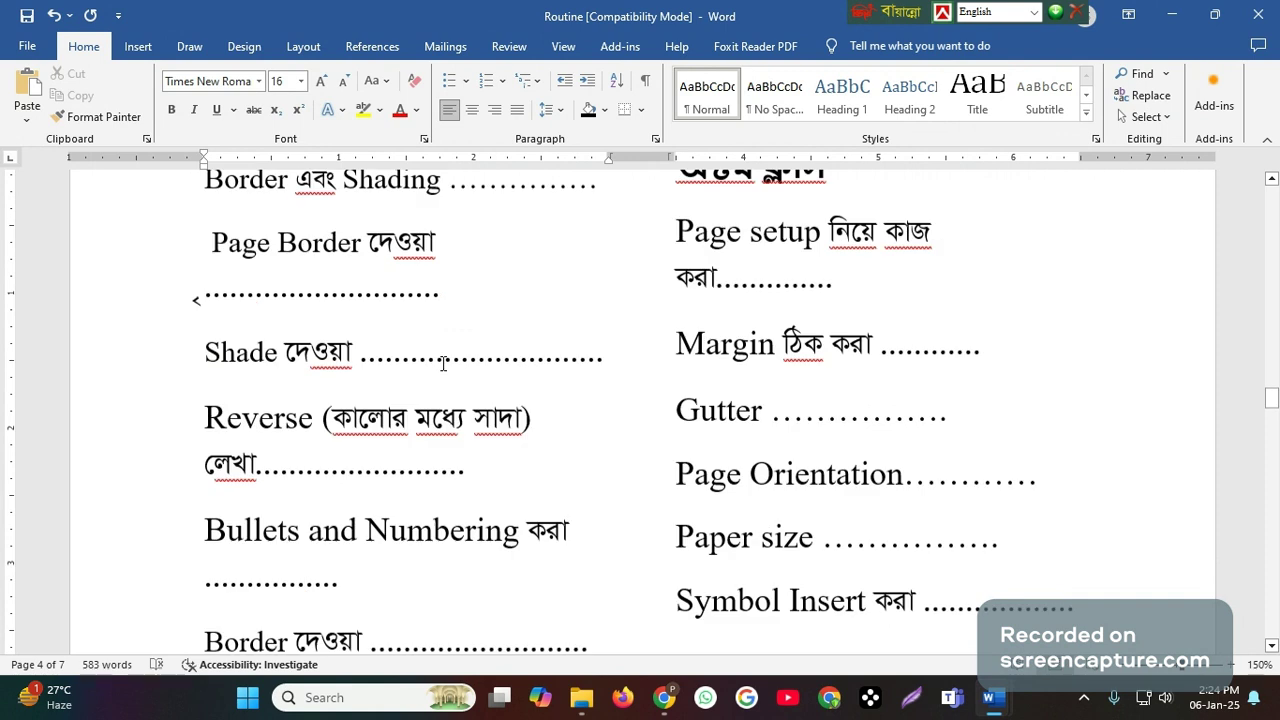
scroll(443, 363, up, 1)
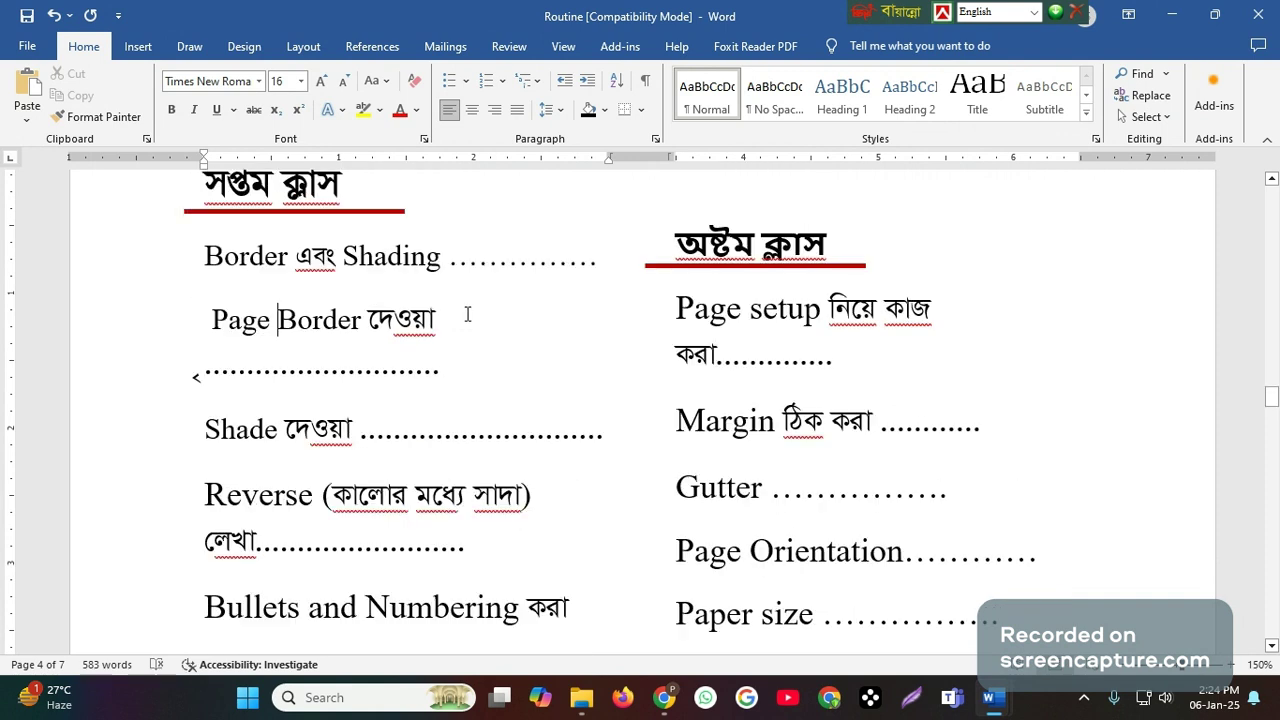
scroll(462, 336, up, 1)
scroll(457, 357, up, 2)
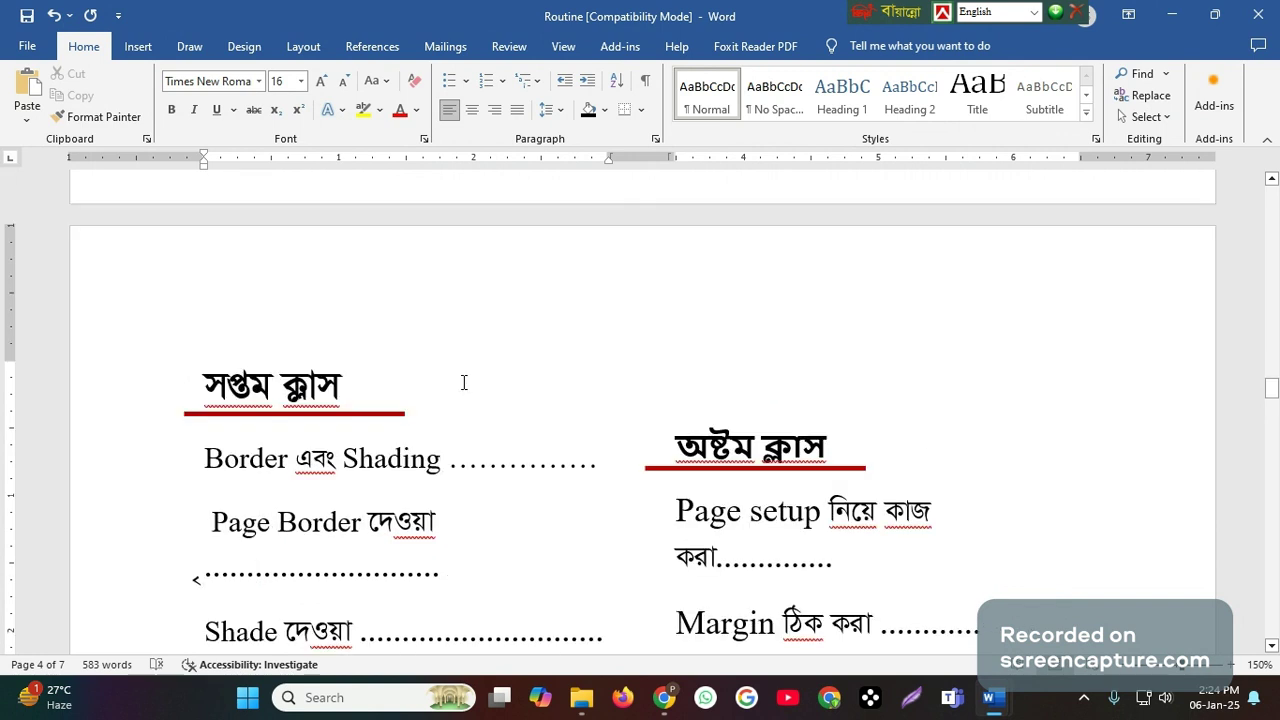
scroll(463, 382, down, 2)
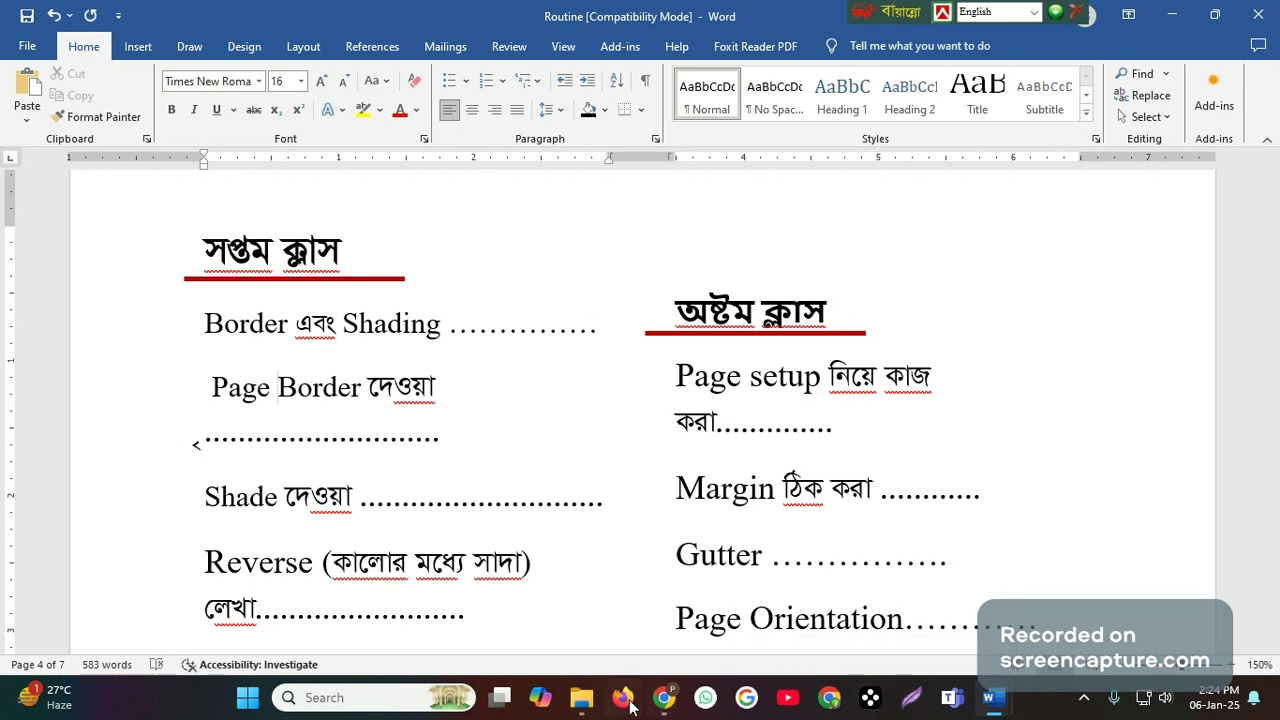
click(594, 646)
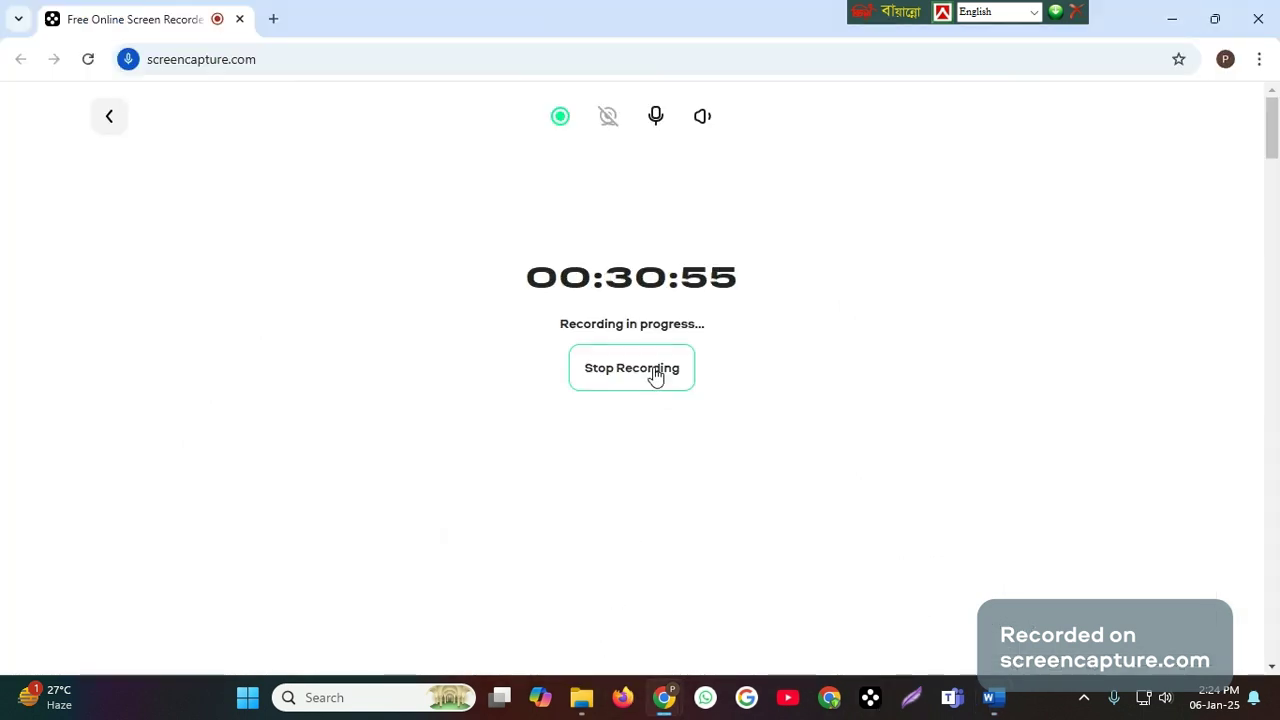